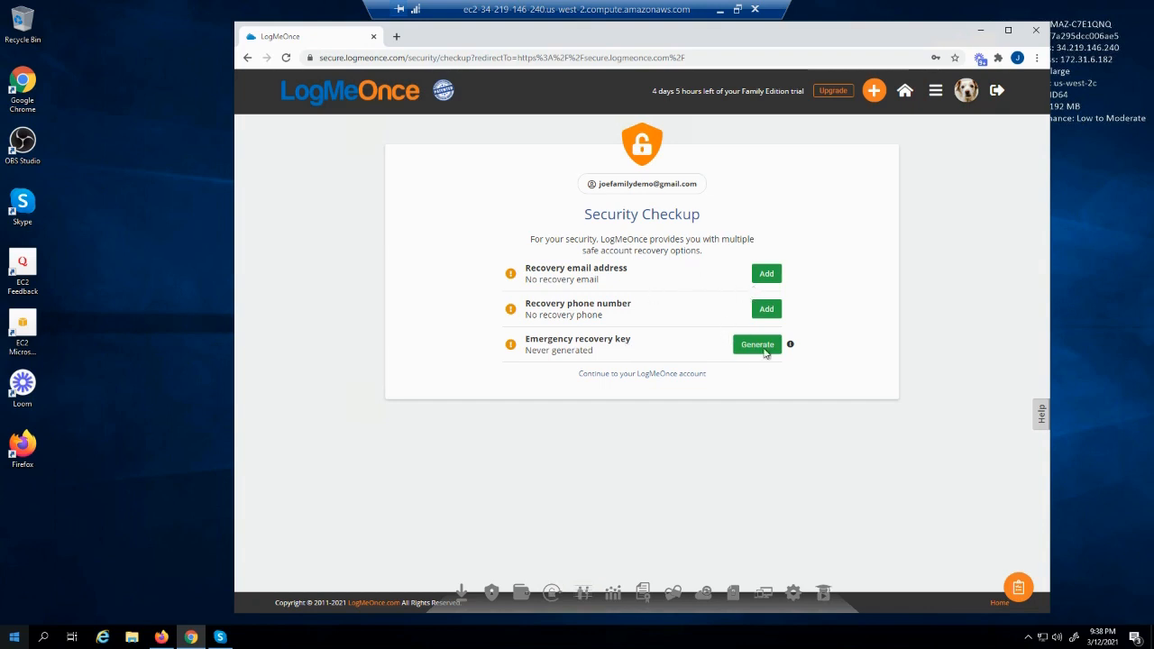
Generate a new emergency recovery key and print it to a PDF named 'LogmeOnce-RecoveryKey'
{"action": "left_click", "coordinate": [765, 351]}
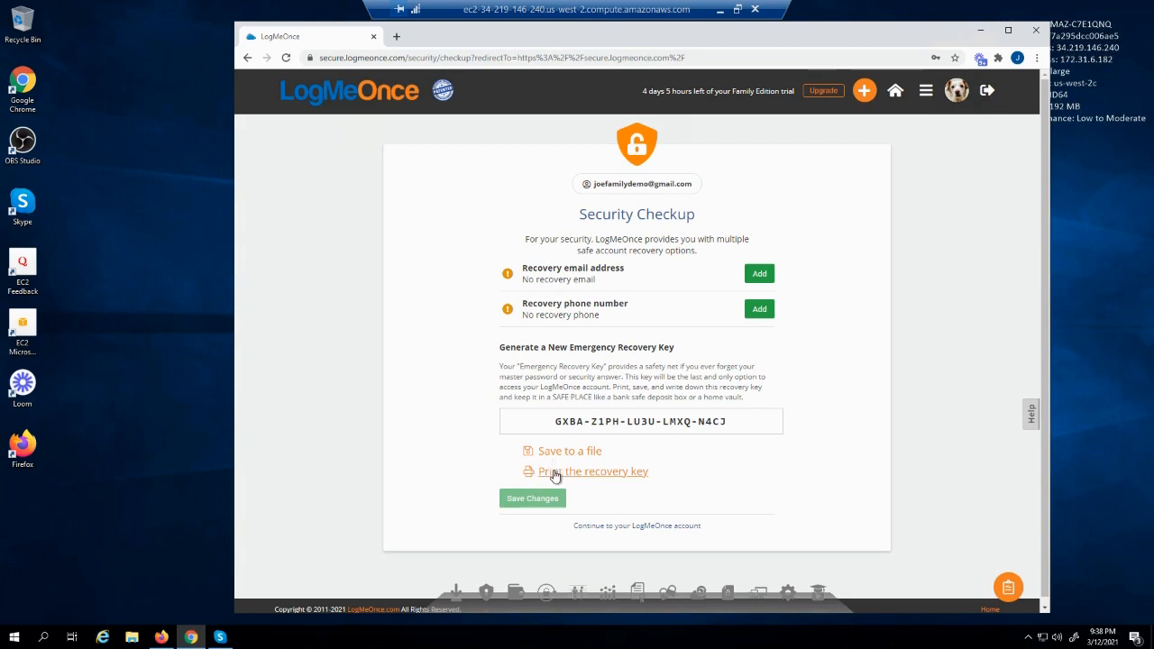
{"action": "left_click", "coordinate": [557, 476]}
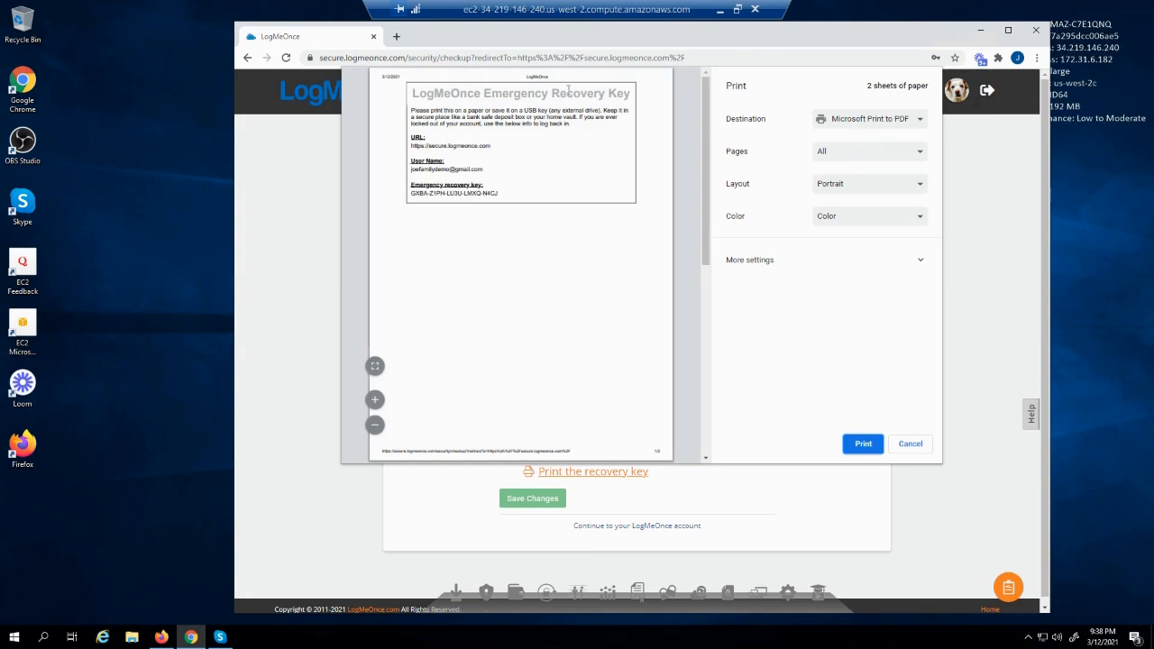
{"action": "left_click", "coordinate": [864, 445]}
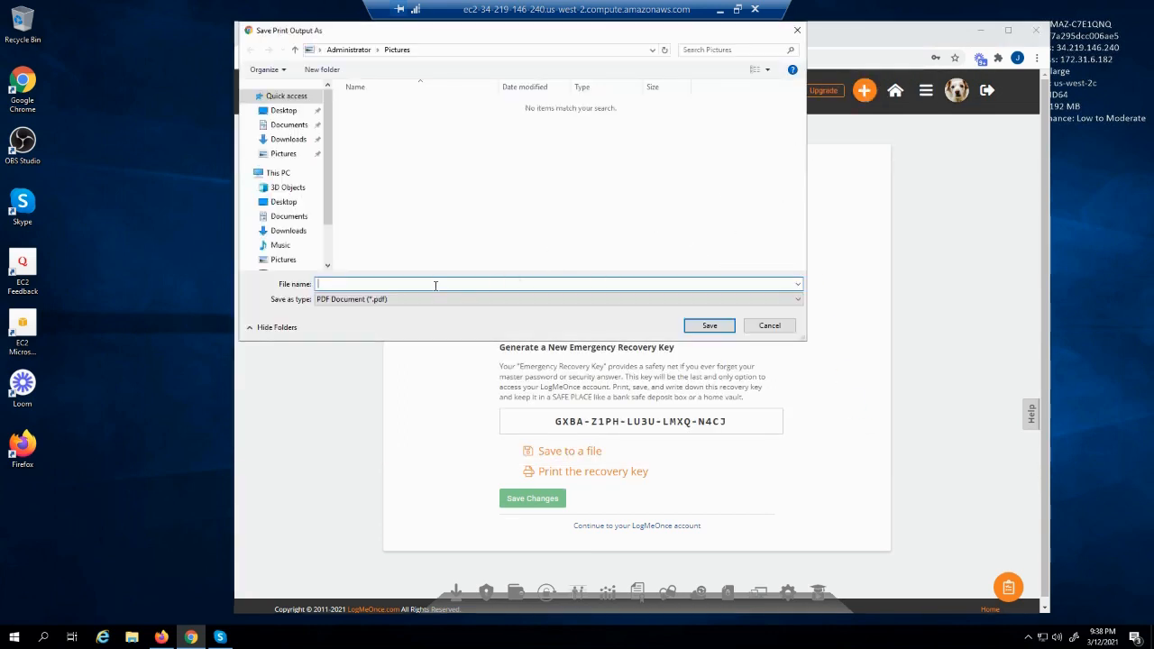
{"action": "type", "text": "LogmeOnce-RecoveryKey"}
{"action": "key", "text": "Return"}
{"action": "scroll", "coordinate": [579, 308], "scroll_direction": "down", "scroll_amount": 1}
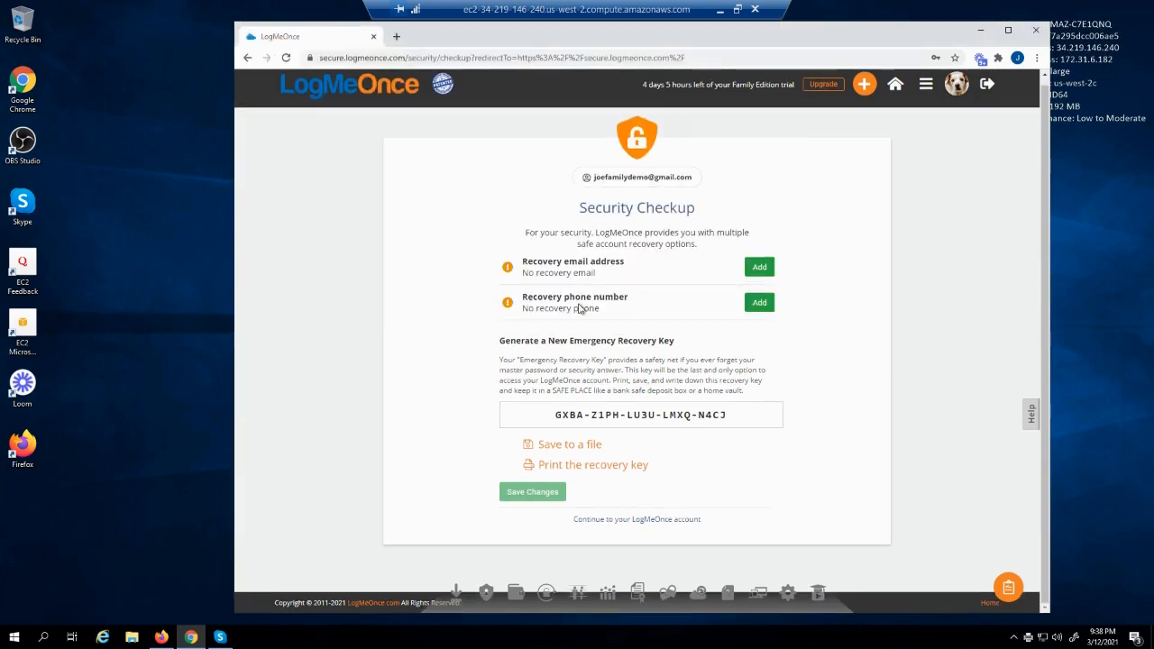
Add the family member's Gmail address as the recovery email by pasting it and saving
{"action": "scroll", "coordinate": [581, 389], "scroll_direction": "up", "scroll_amount": 1}
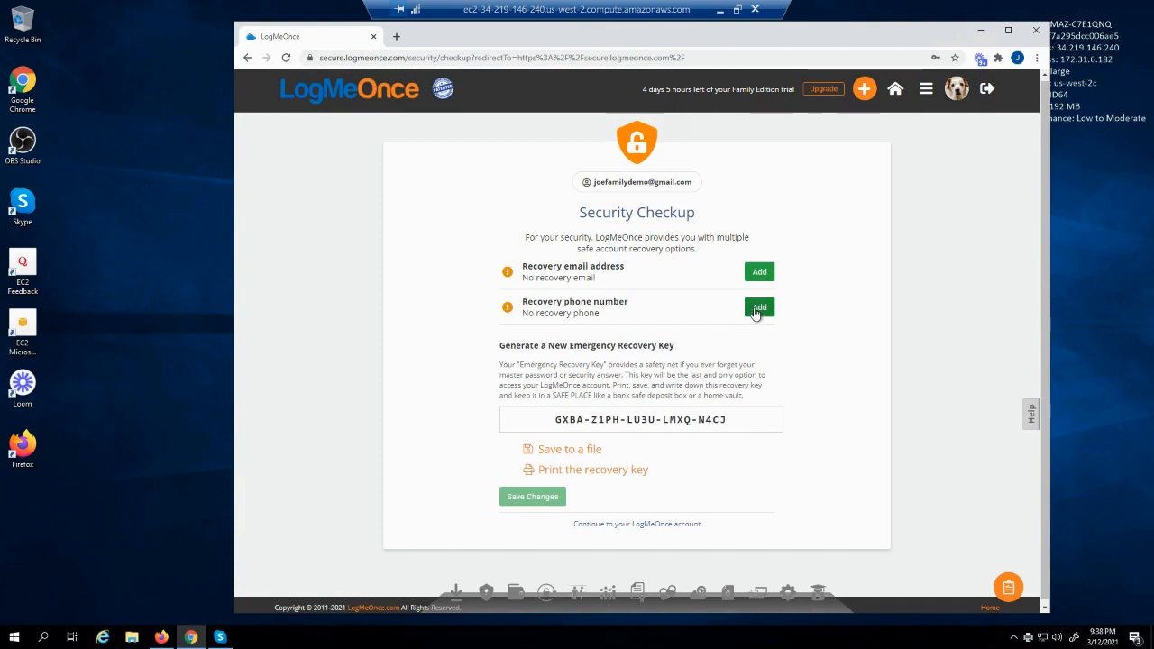
{"action": "left_click", "coordinate": [760, 273]}
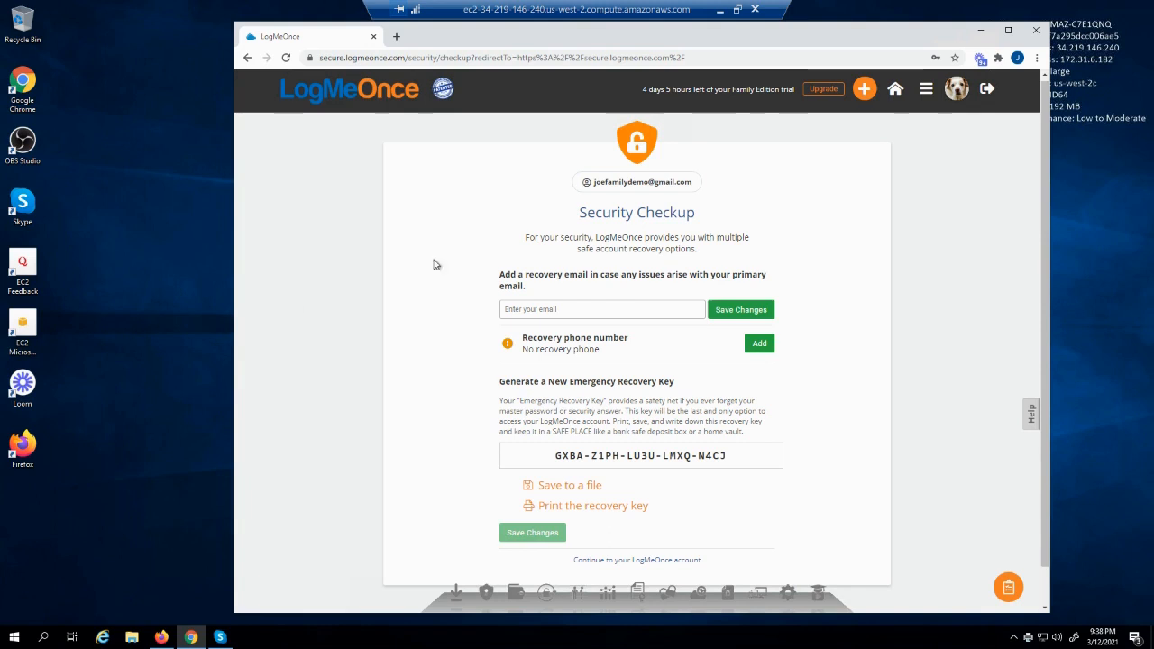
{"action": "left_click", "coordinate": [556, 307]}
{"action": "key", "text": "ctrl+v"}
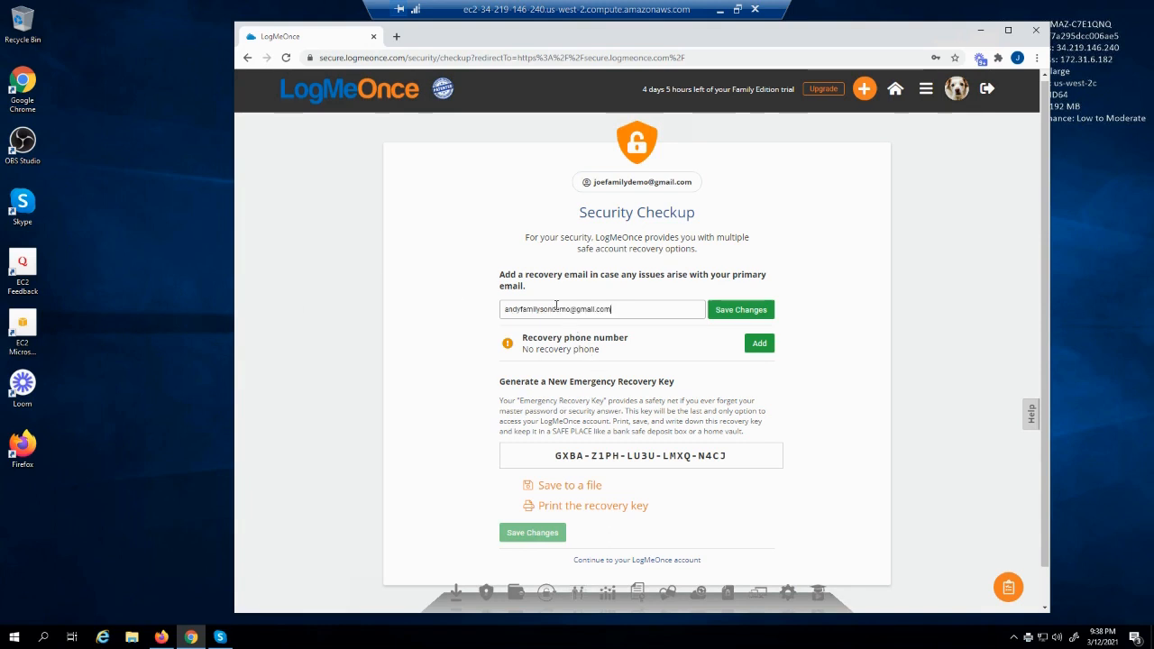
{"action": "left_click", "coordinate": [741, 309]}
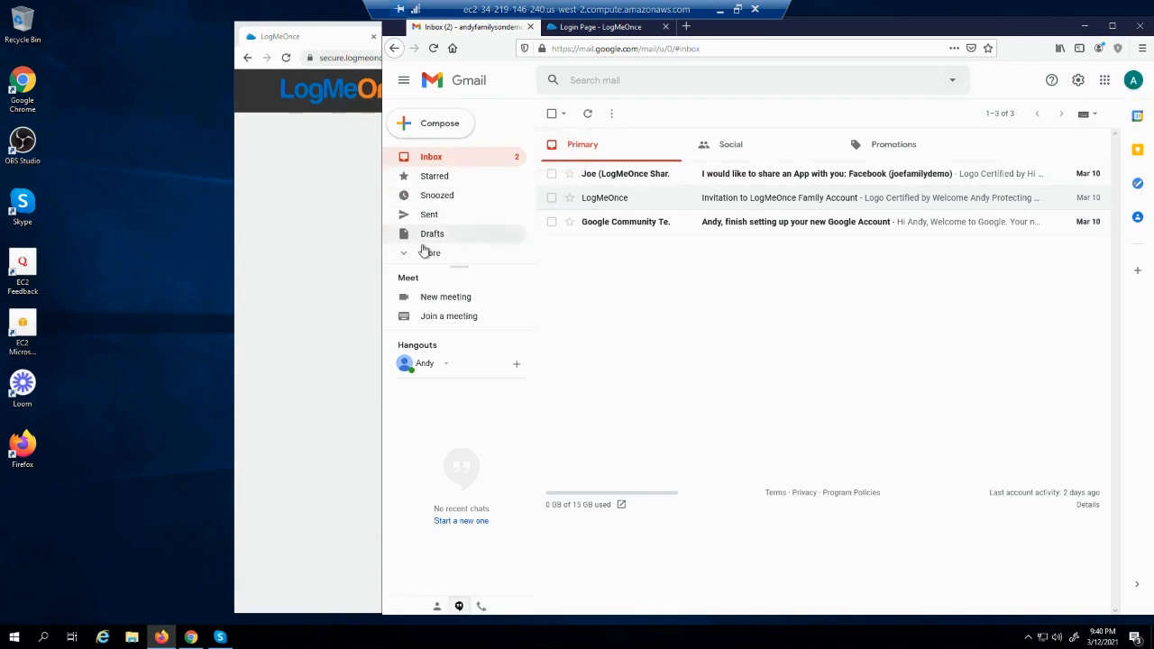
Find the LogMeOnce message in Gmail's Spam folder and mark it not spam
{"action": "left_click", "coordinate": [404, 259]}
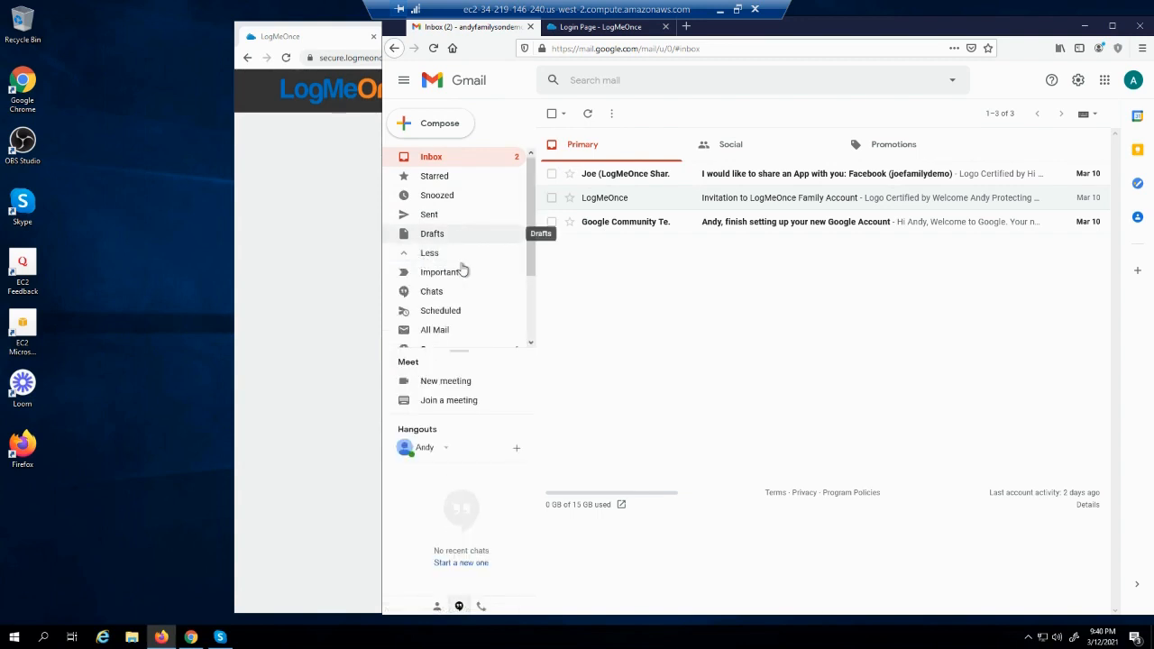
{"action": "scroll", "coordinate": [464, 267], "scroll_direction": "down", "scroll_amount": 2}
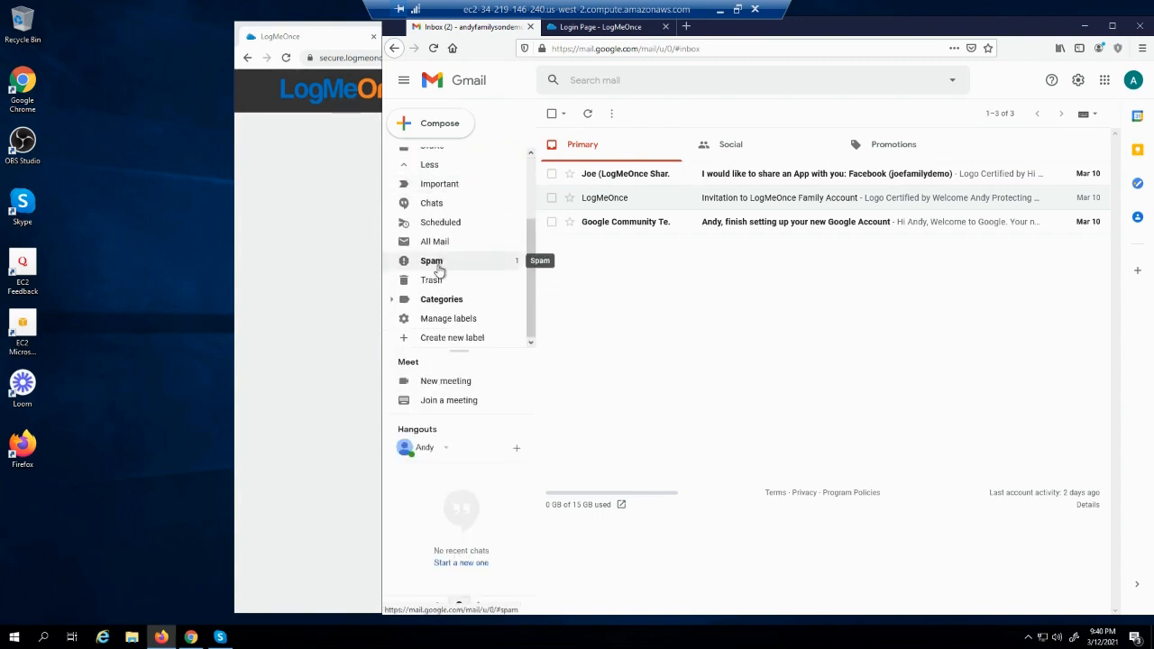
{"action": "left_click", "coordinate": [449, 262]}
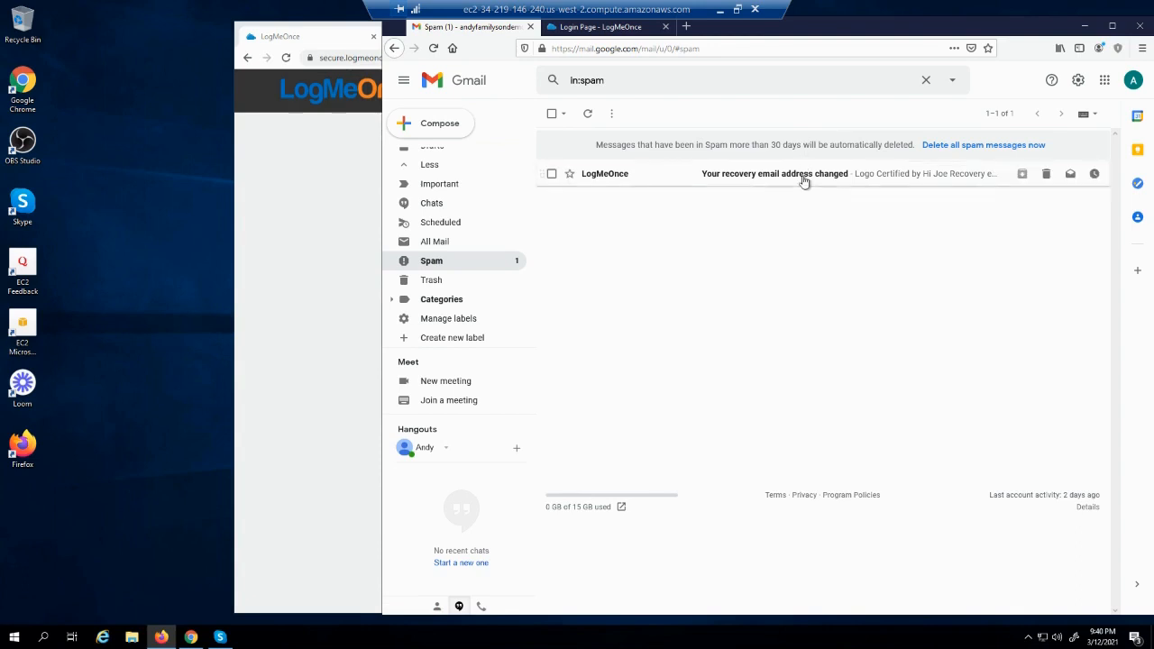
{"action": "left_click", "coordinate": [804, 177]}
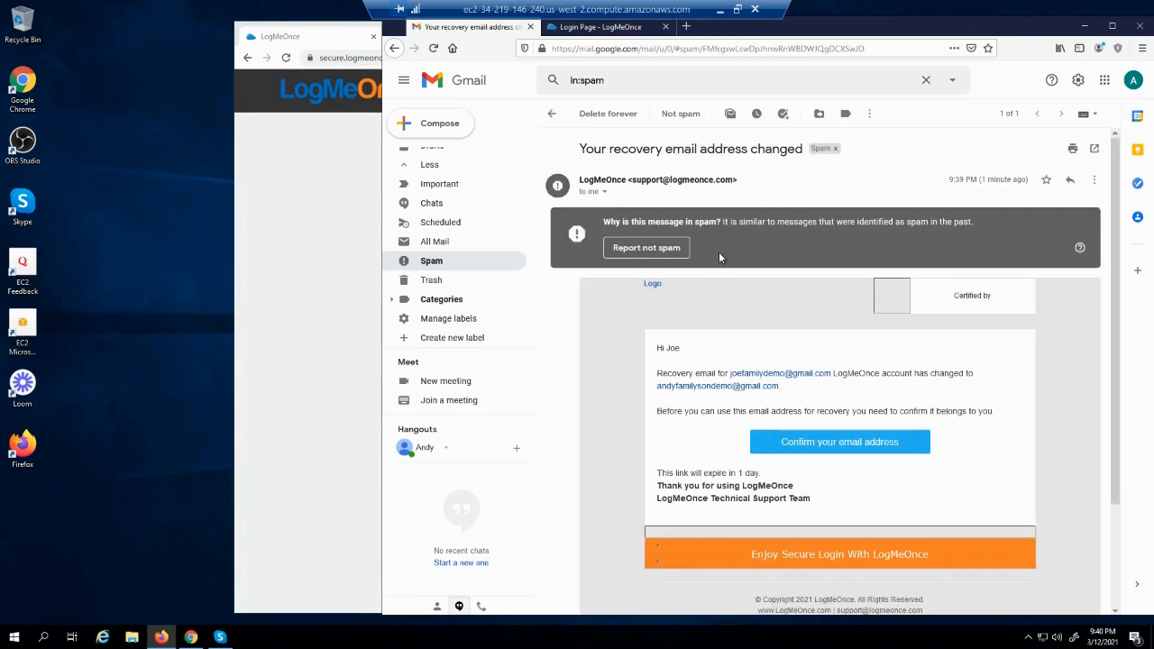
{"action": "left_click", "coordinate": [653, 253]}
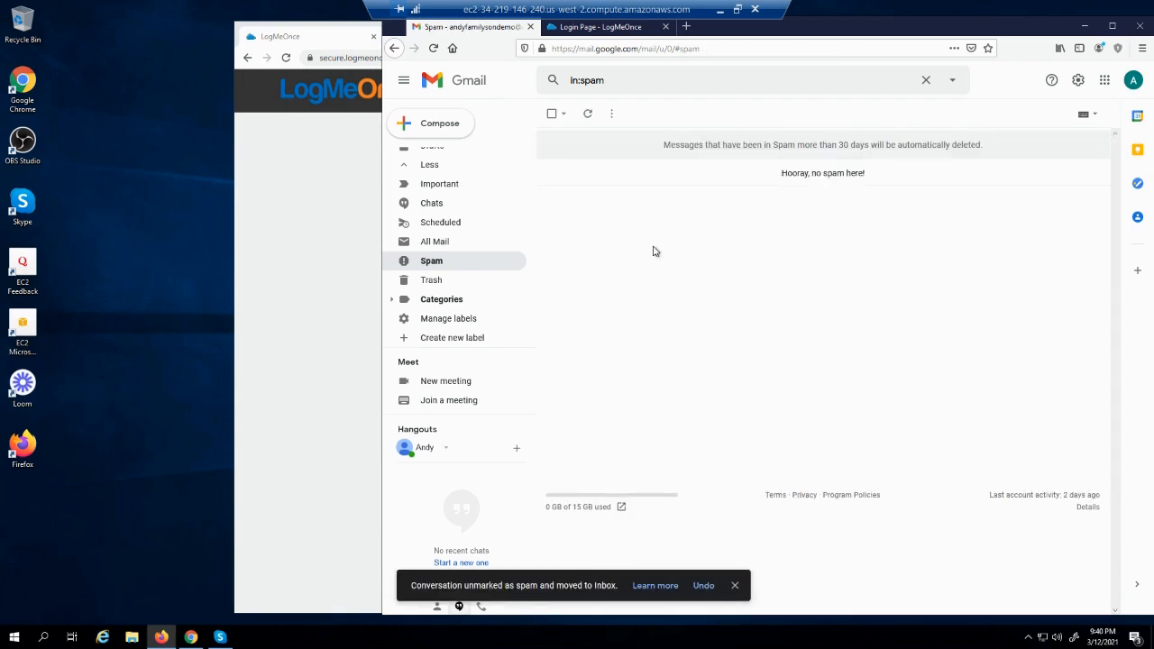
Open the recovery-email-changed message in the Inbox and confirm the new email address
{"action": "scroll", "coordinate": [428, 184], "scroll_direction": "up", "scroll_amount": 2}
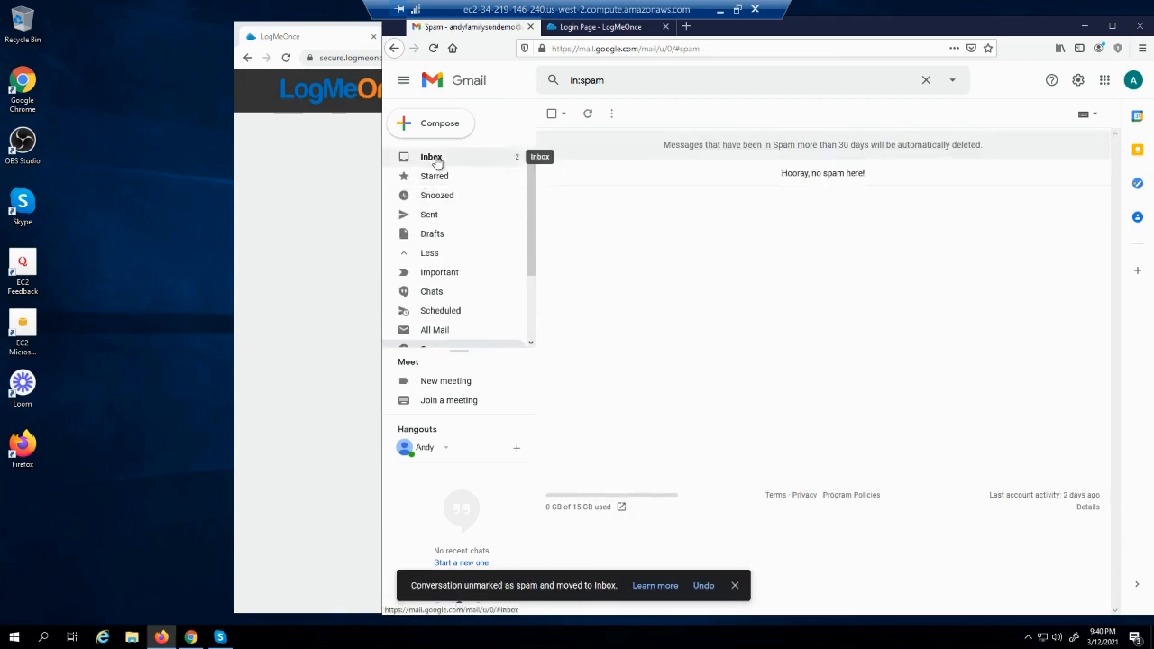
{"action": "left_click", "coordinate": [434, 158]}
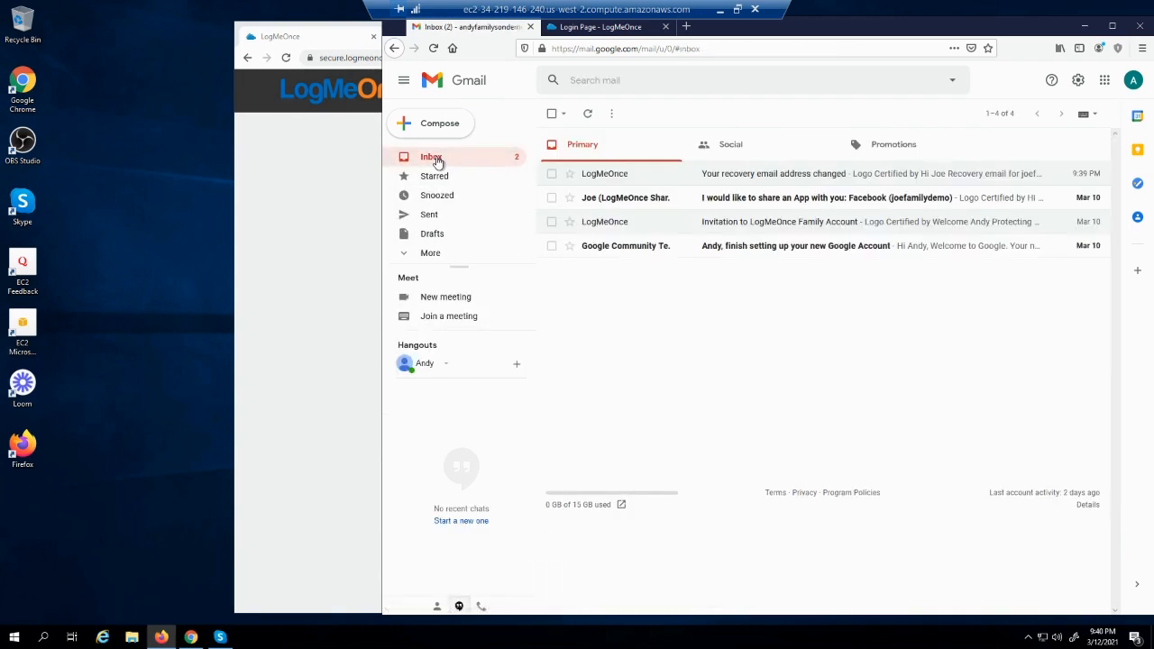
{"action": "left_click", "coordinate": [771, 177]}
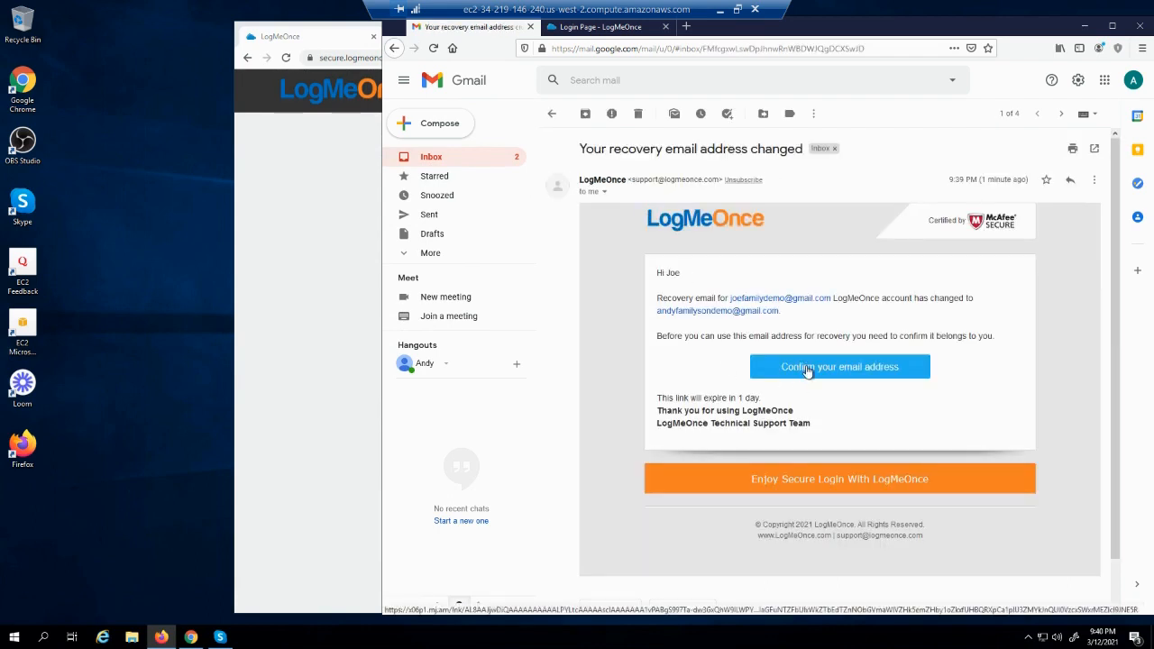
{"action": "left_click", "coordinate": [808, 370]}
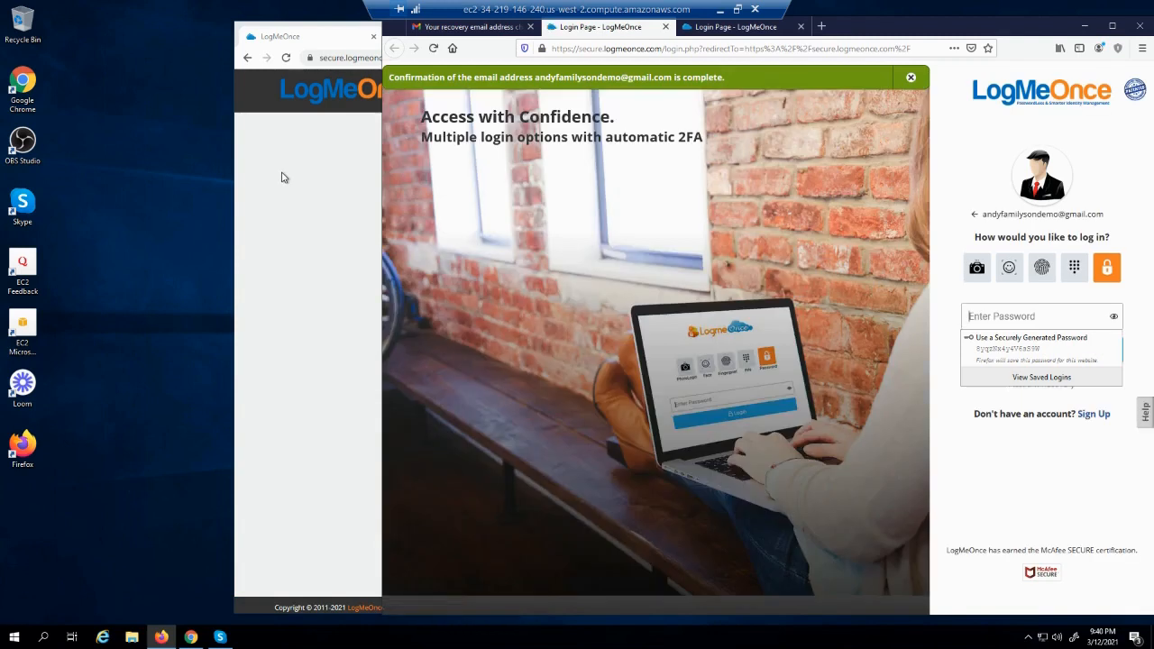
Bring the LogMeOnce Security Checkup page in Chrome back to the front
{"action": "left_click", "coordinate": [281, 177]}
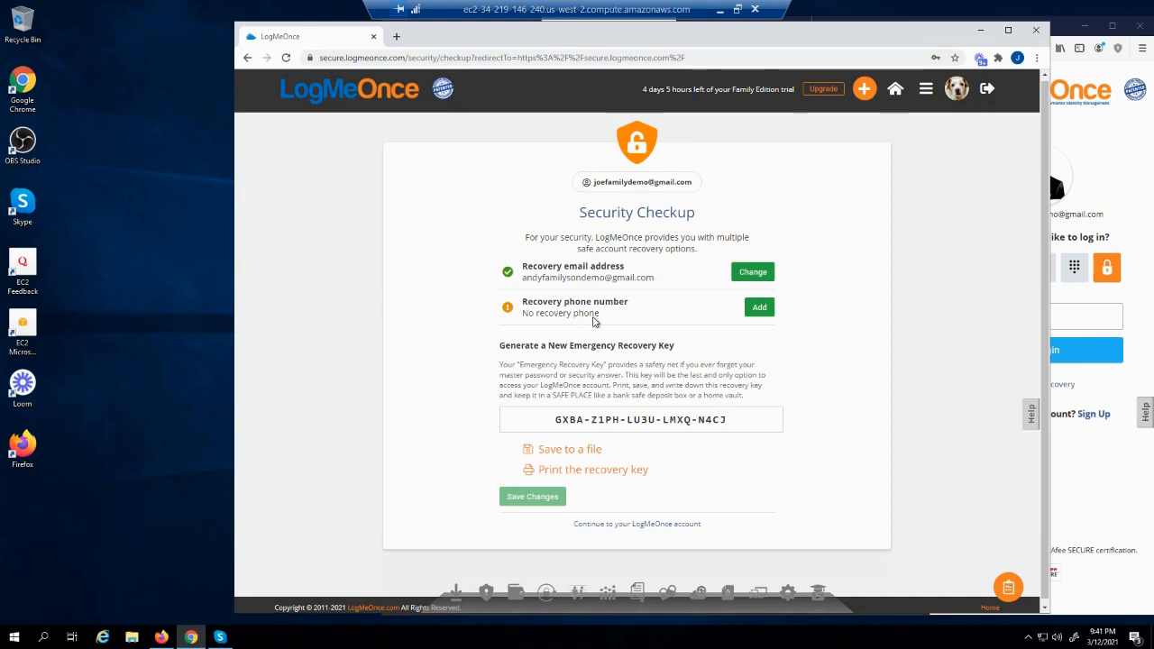
Try recovery phone number '7', dismiss the invalid-number error, and continue into the password manager
{"action": "left_click", "coordinate": [761, 308]}
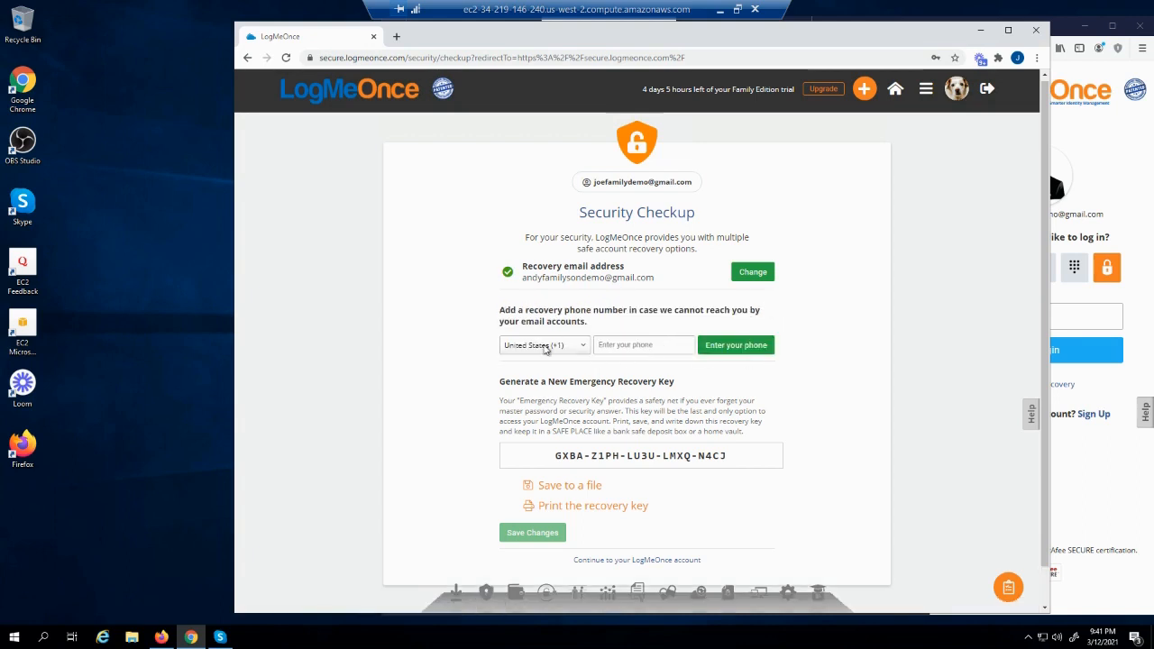
{"action": "left_click", "coordinate": [626, 344]}
{"action": "type", "text": "7035551212"}
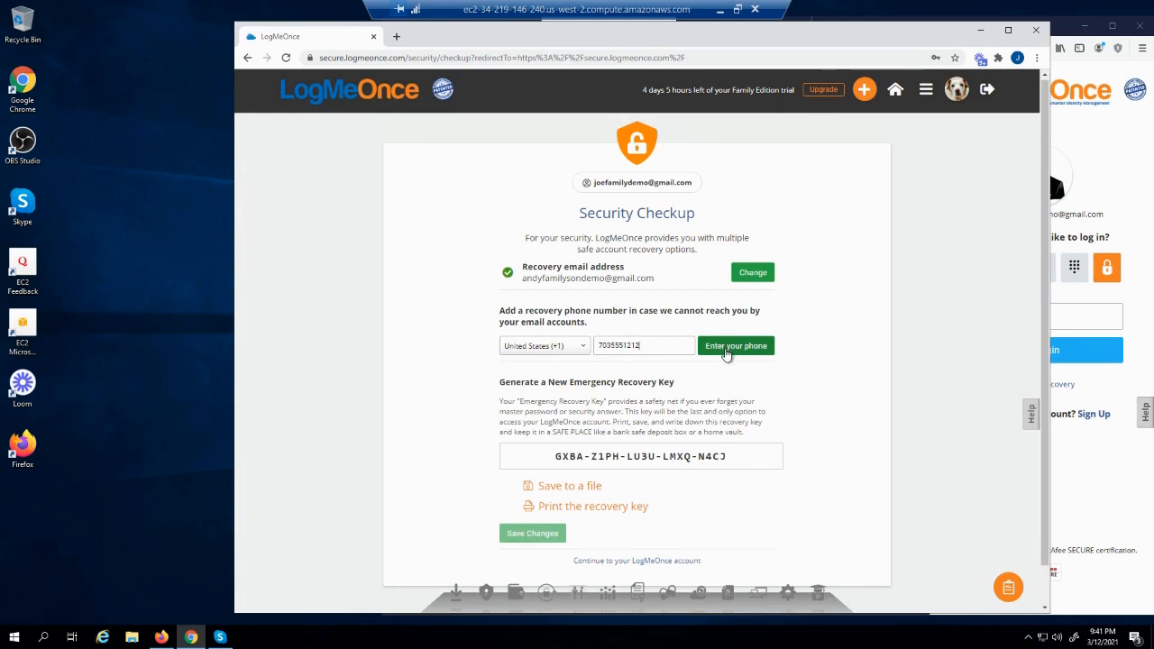
{"action": "left_click", "coordinate": [727, 348]}
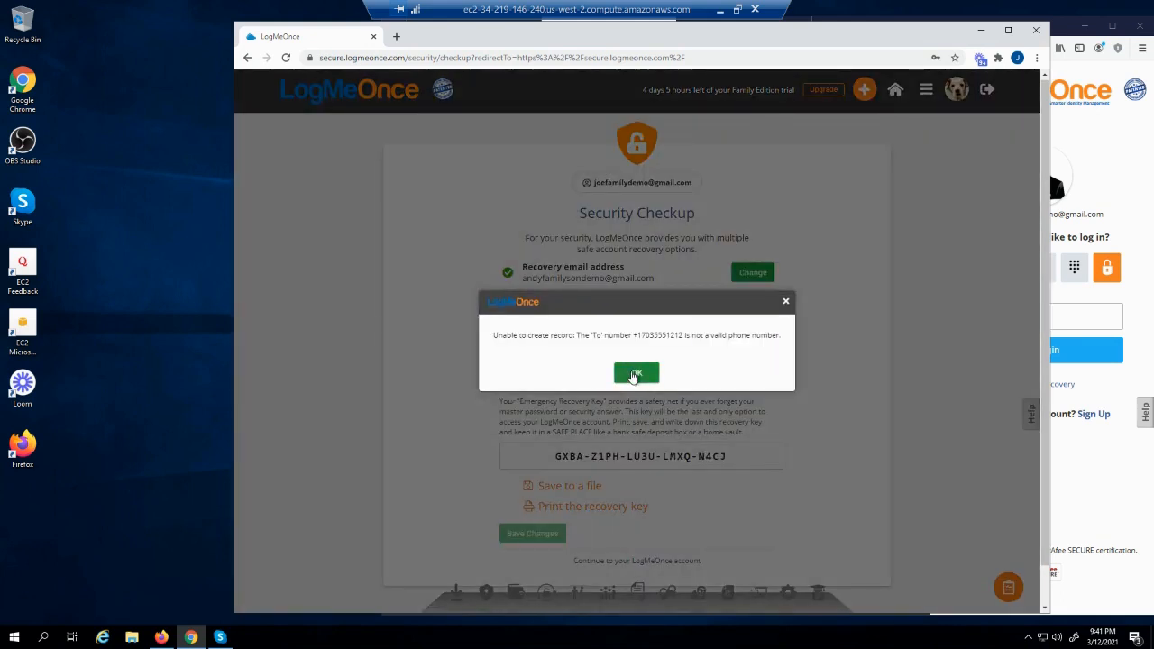
{"action": "left_click", "coordinate": [635, 374]}
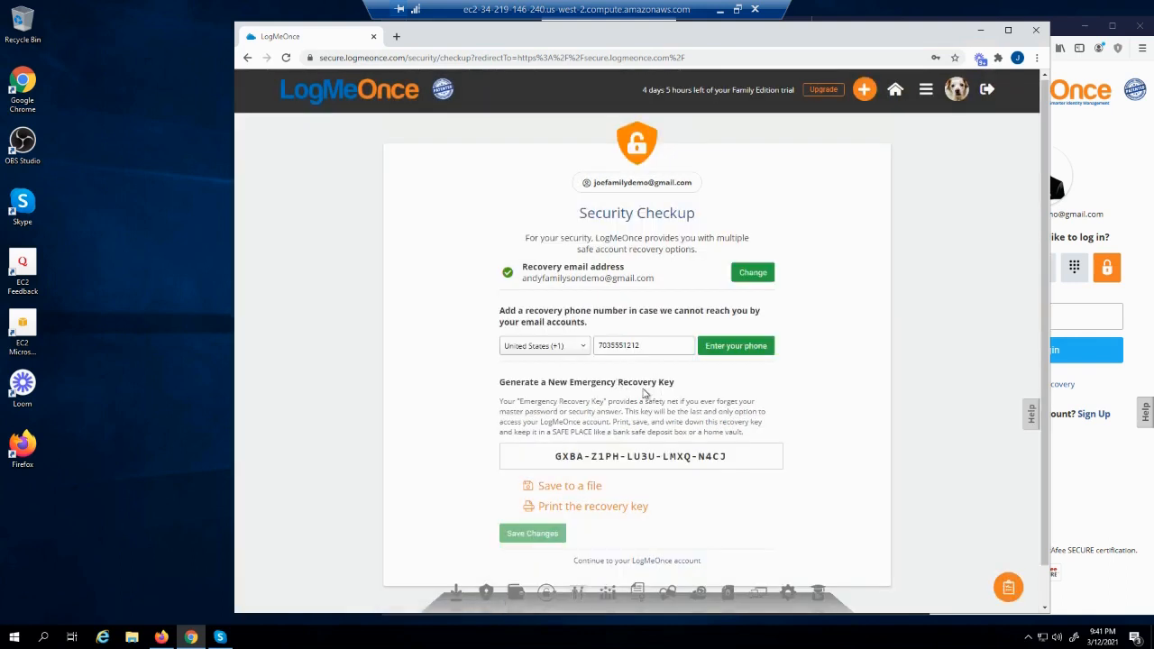
{"action": "left_click", "coordinate": [595, 561]}
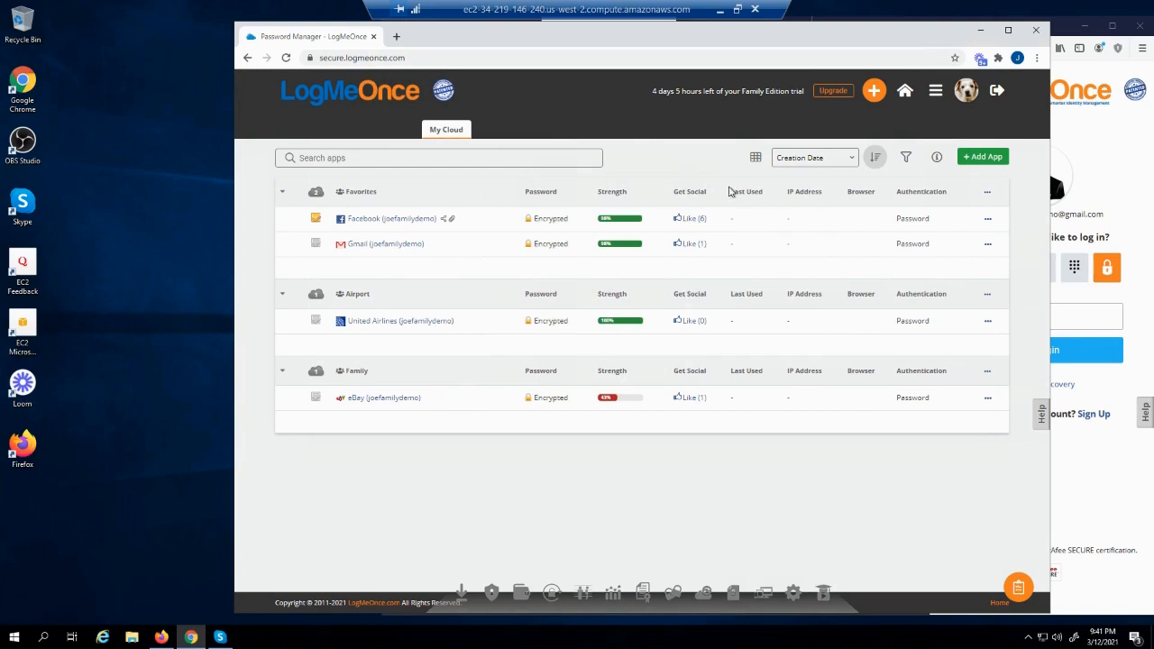
{"action": "left_click", "coordinate": [316, 222]}
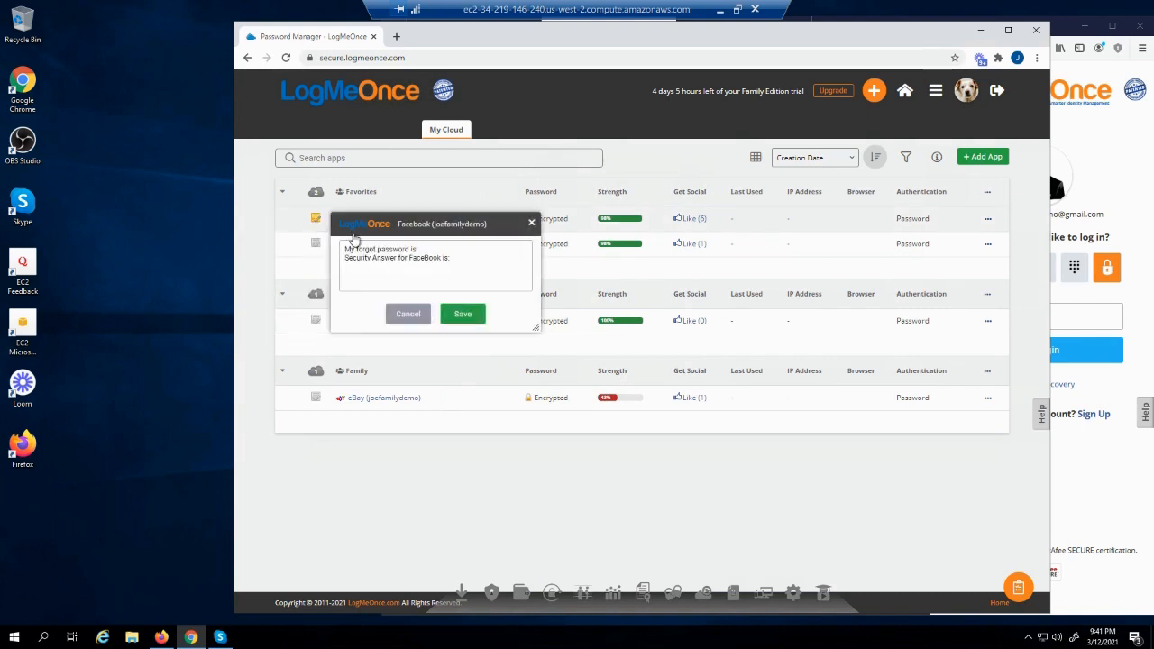
{"action": "left_click", "coordinate": [407, 314]}
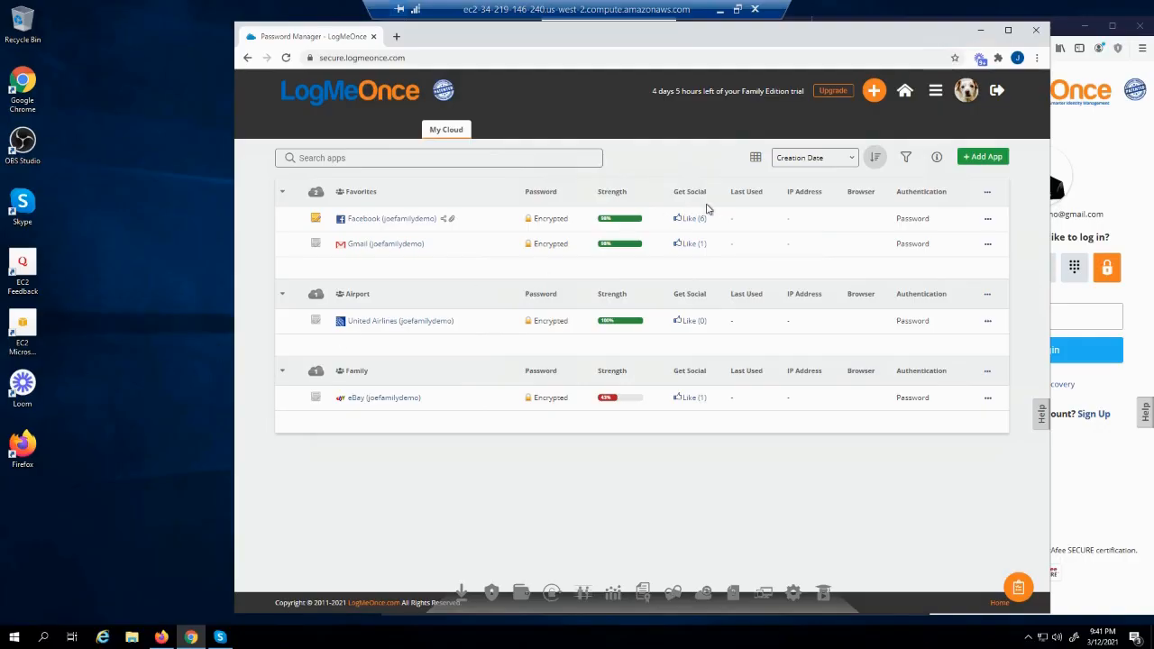
Add a Visa credit card issued by BOA, expiring 1/2025, entering the card details
{"action": "left_click", "coordinate": [873, 92]}
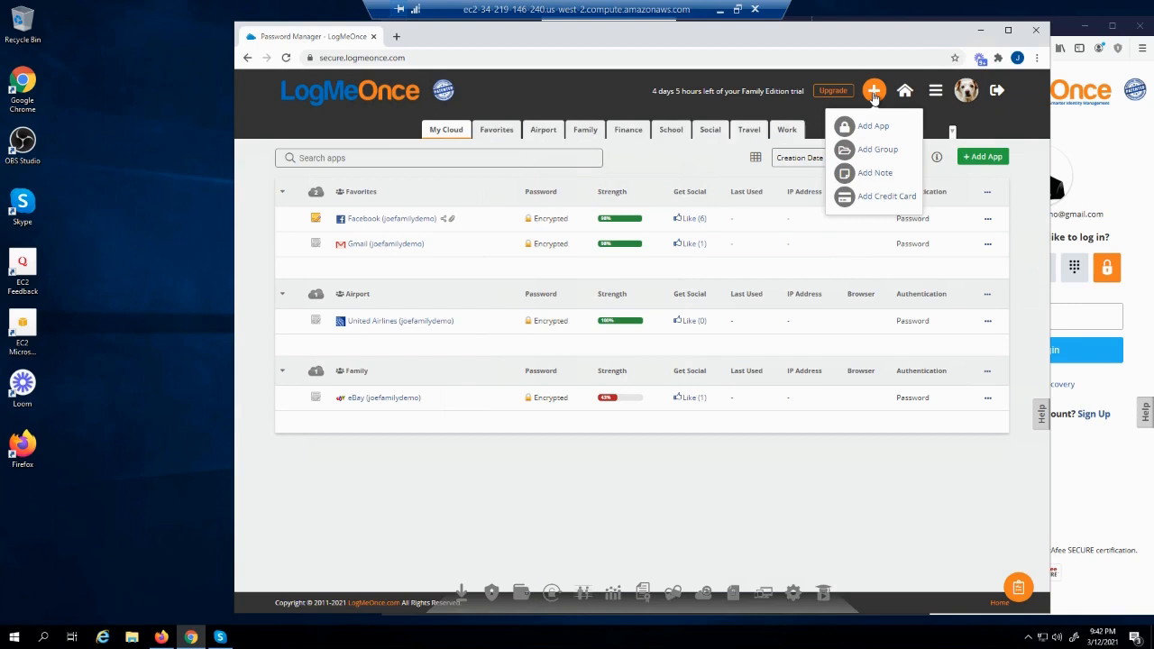
{"action": "left_click", "coordinate": [865, 198]}
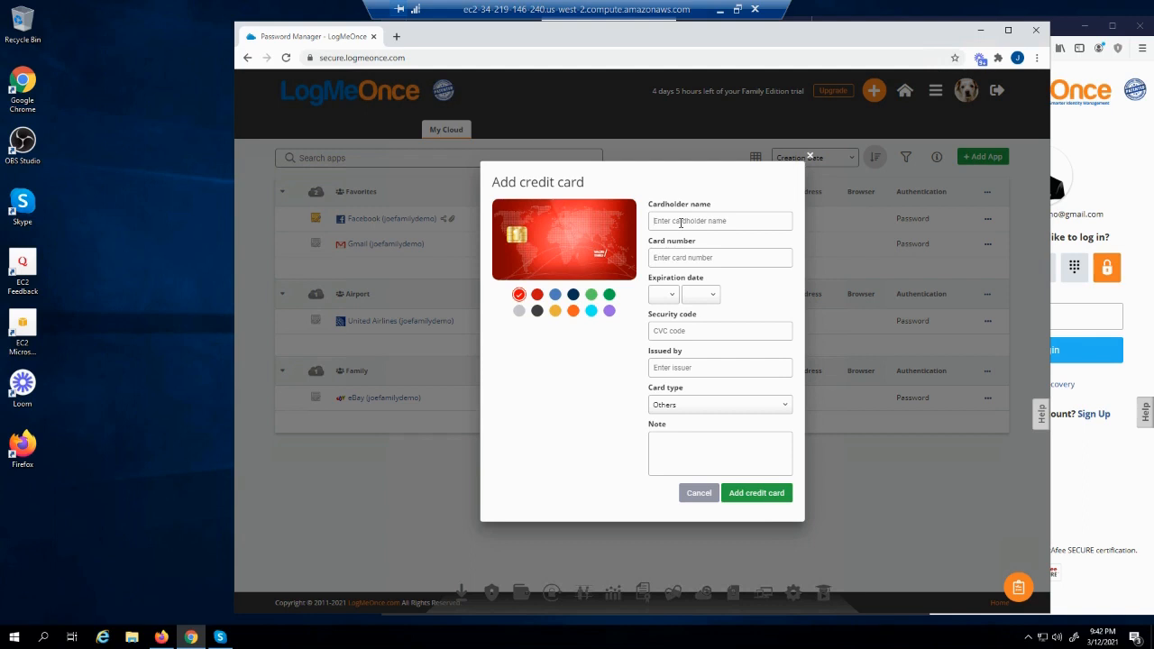
{"action": "left_click", "coordinate": [681, 222]}
{"action": "type", "text": "J"}
{"action": "type", "text": "42"}
{"action": "type", "text": "4242424"}
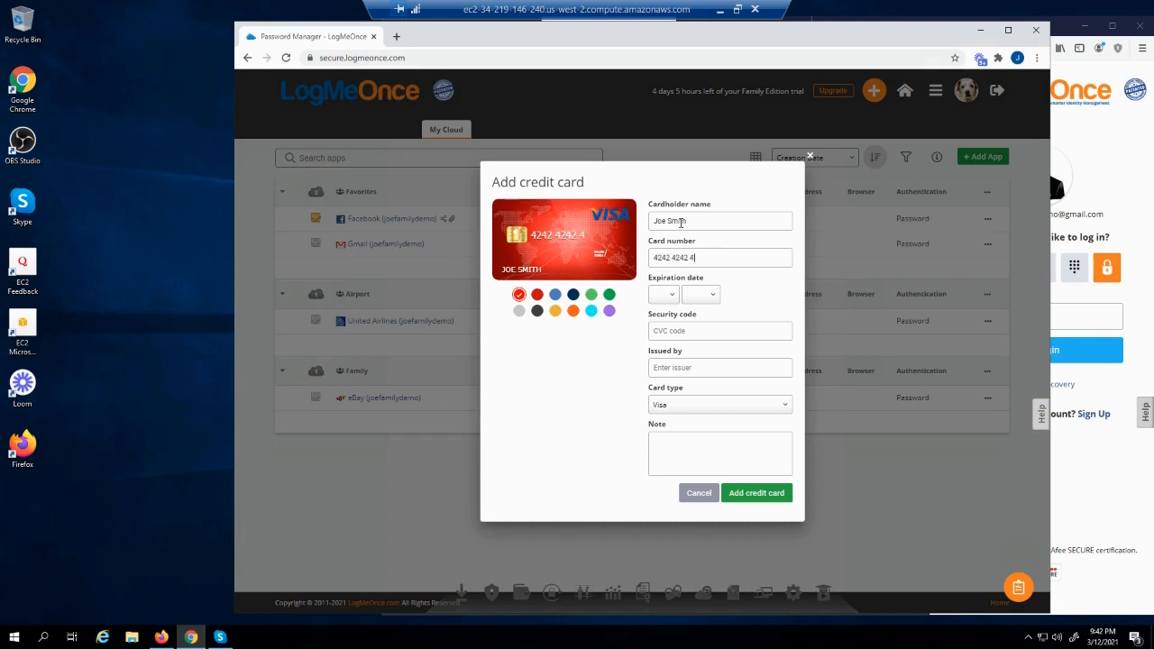
{"action": "type", "text": "2424242"}
{"action": "left_click", "coordinate": [665, 300]}
{"action": "left_click", "coordinate": [667, 332]}
{"action": "left_click", "coordinate": [696, 296]}
{"action": "left_click", "coordinate": [709, 422]}
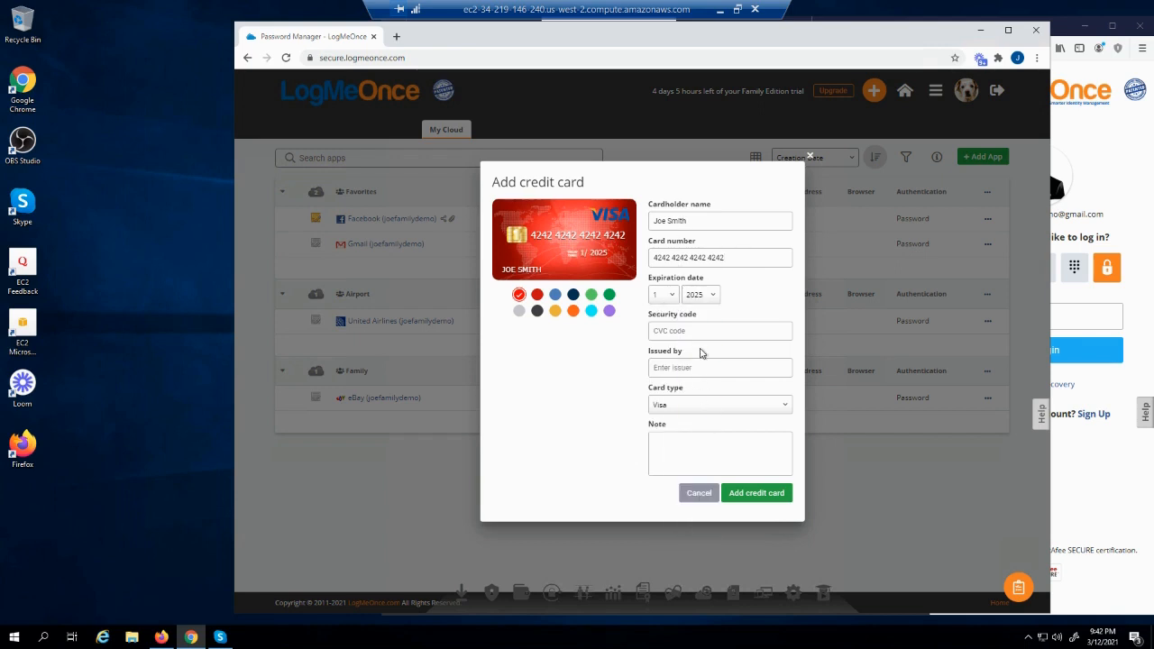
{"action": "left_click", "coordinate": [693, 328]}
{"action": "type", "text": "BOA"}
{"action": "left_click", "coordinate": [760, 497]}
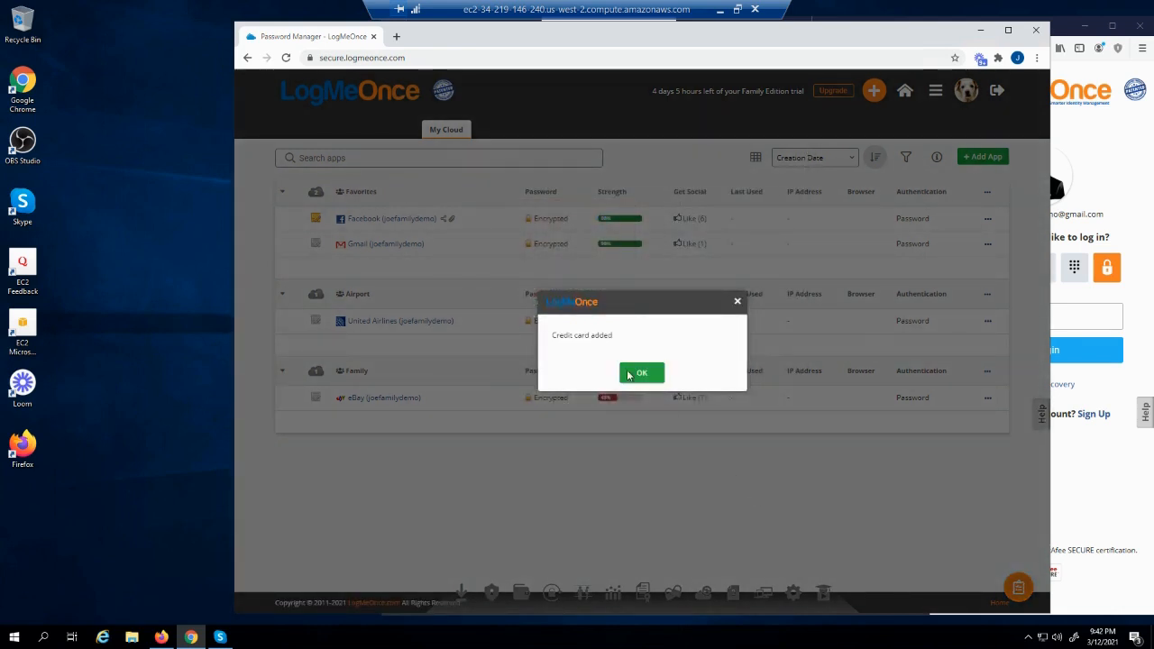
{"action": "left_click", "coordinate": [639, 373]}
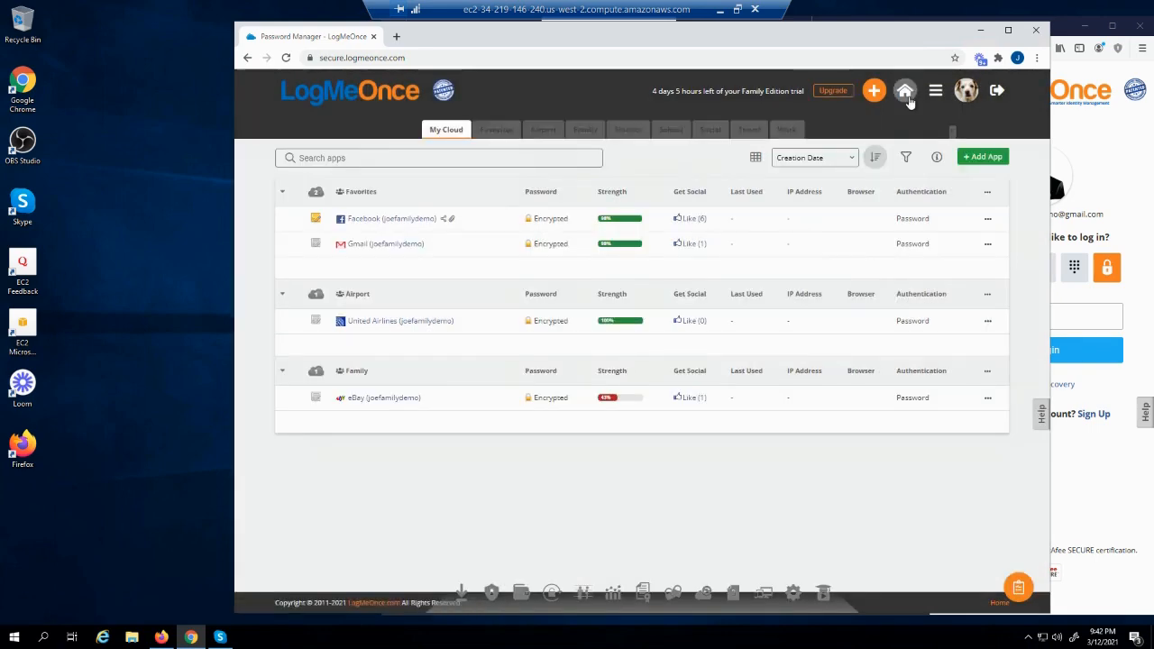
Review the two saved Visa cards in the Secure Wallet and the add-item options
{"action": "left_click", "coordinate": [932, 94]}
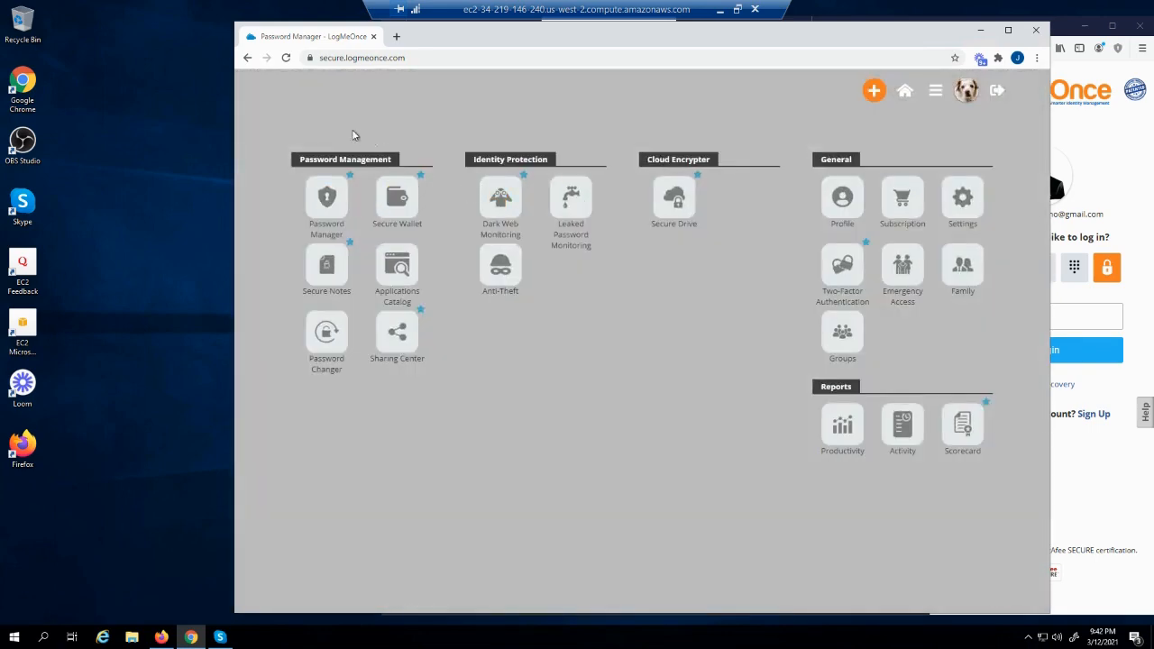
{"action": "left_click", "coordinate": [405, 206]}
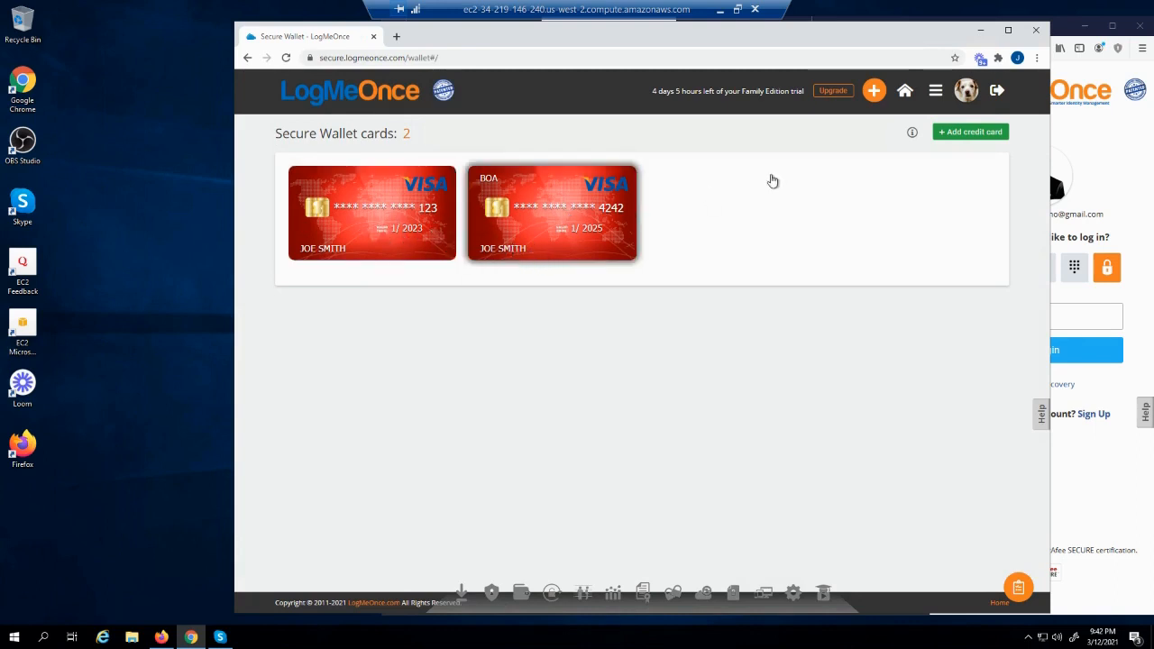
{"action": "left_click", "coordinate": [873, 101]}
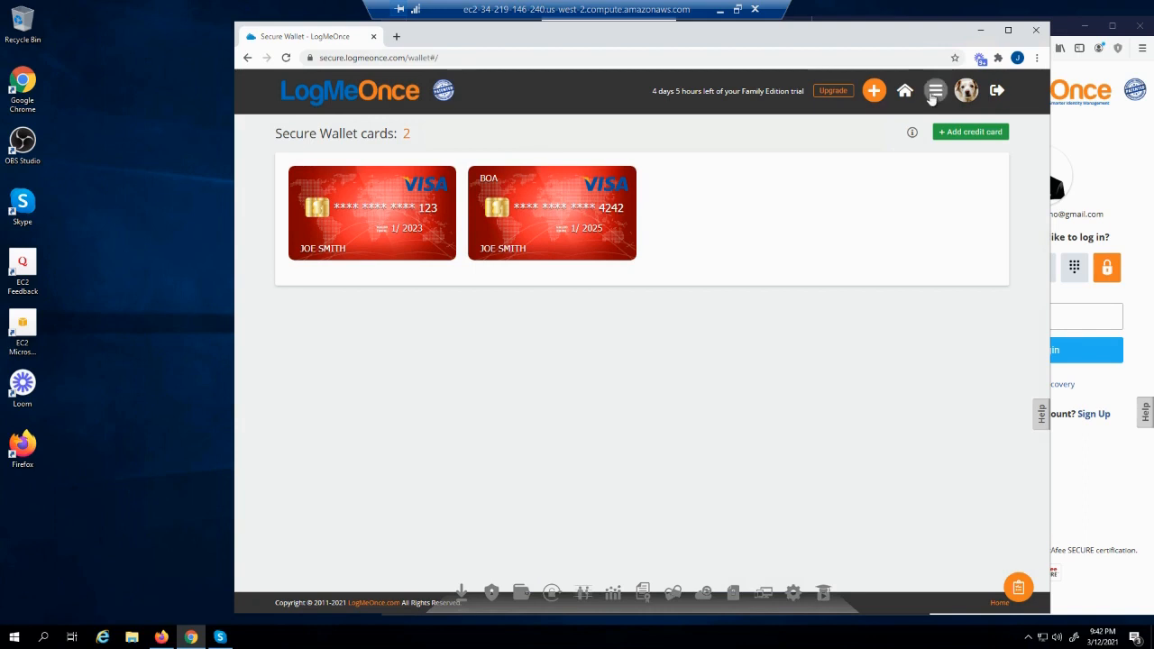
{"action": "left_click", "coordinate": [933, 93]}
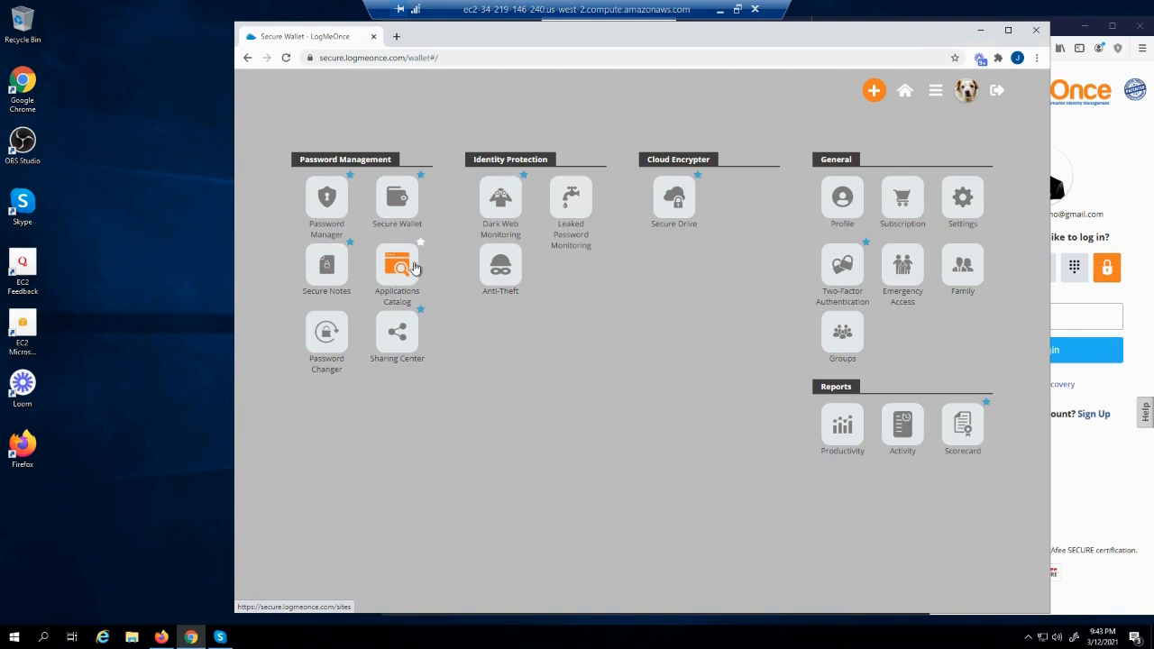
Review the Facebook share's privileges and Shared with Me in the Sharing Center, then go to Groups
{"action": "left_click", "coordinate": [397, 354]}
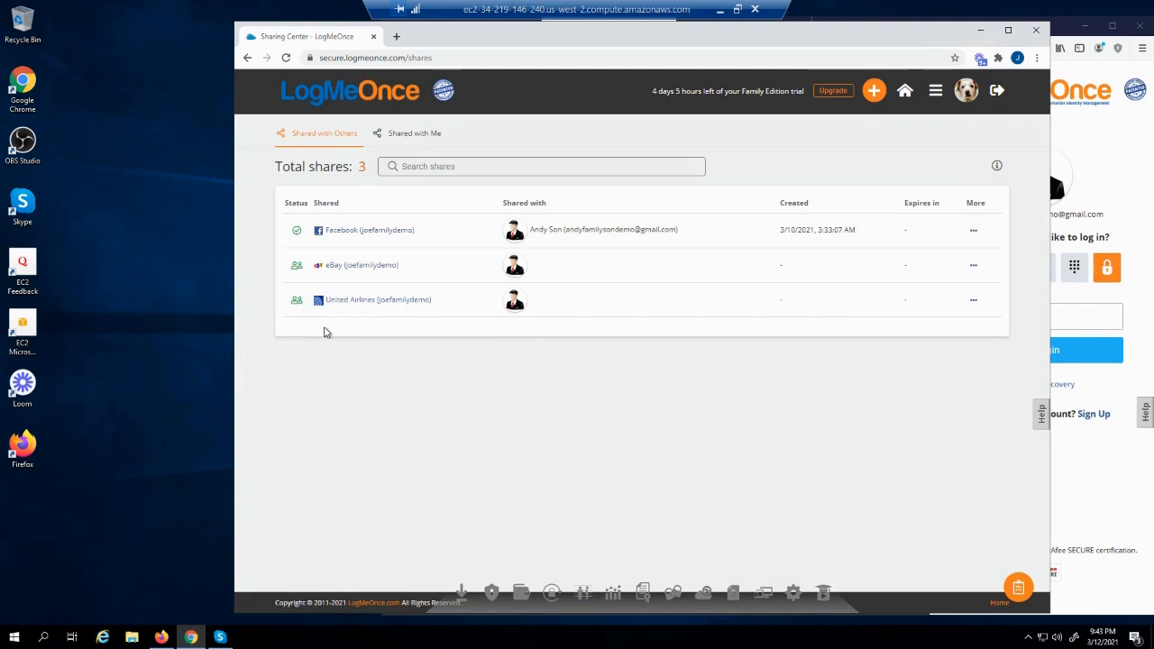
{"action": "left_click", "coordinate": [974, 236]}
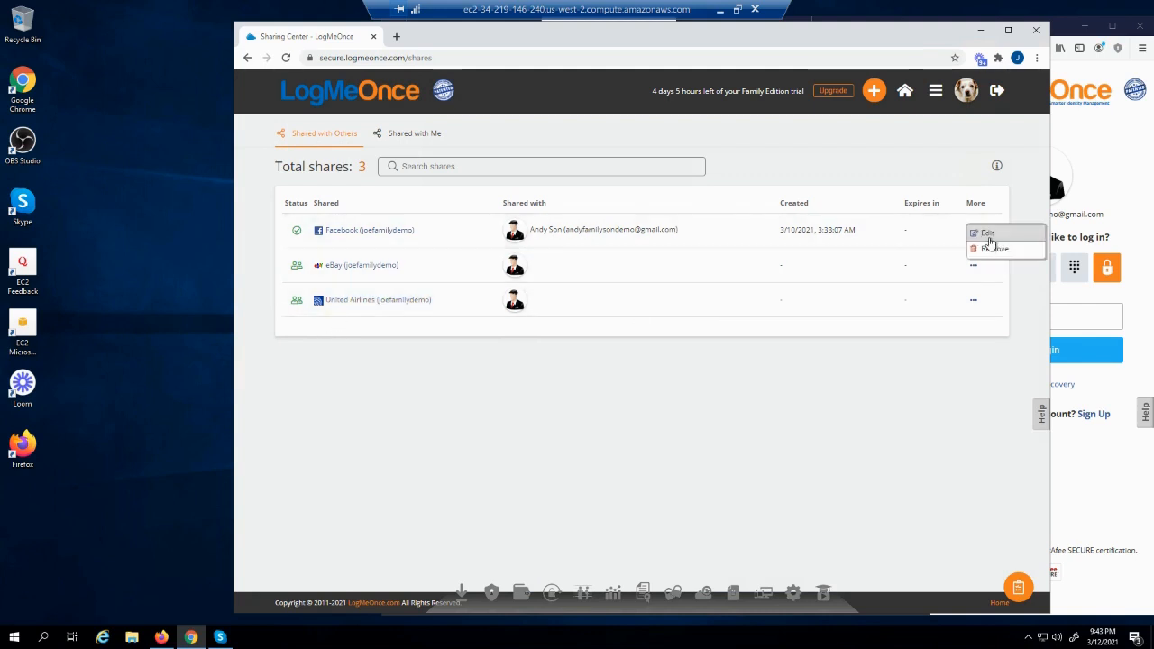
{"action": "left_click", "coordinate": [990, 248]}
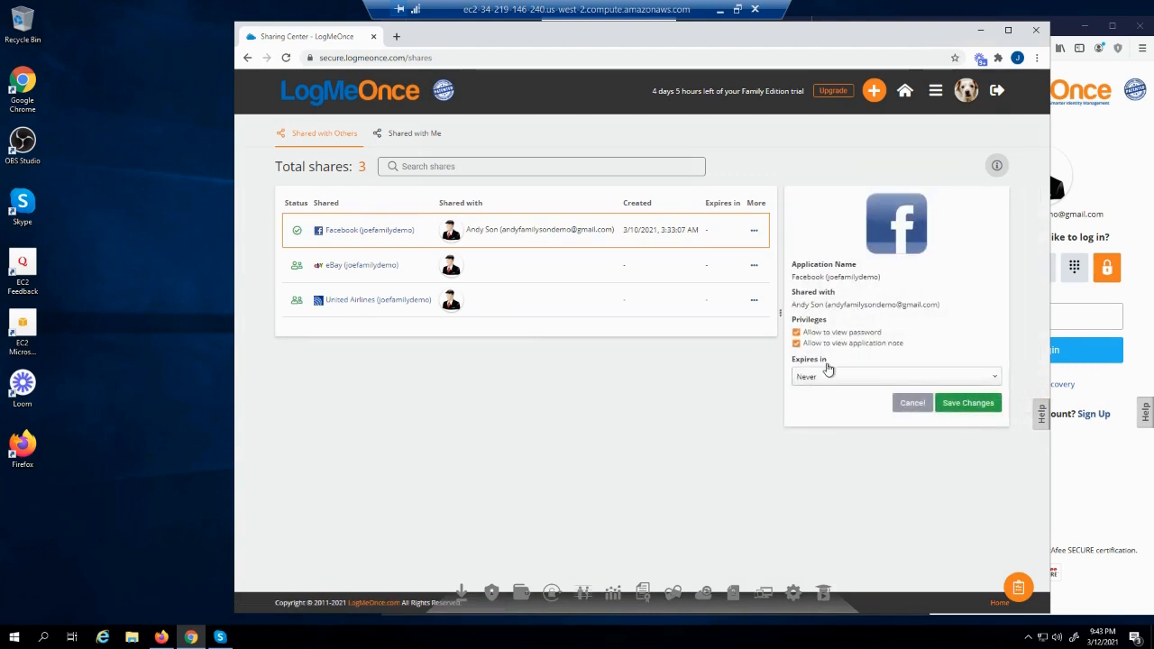
{"action": "left_click", "coordinate": [400, 140]}
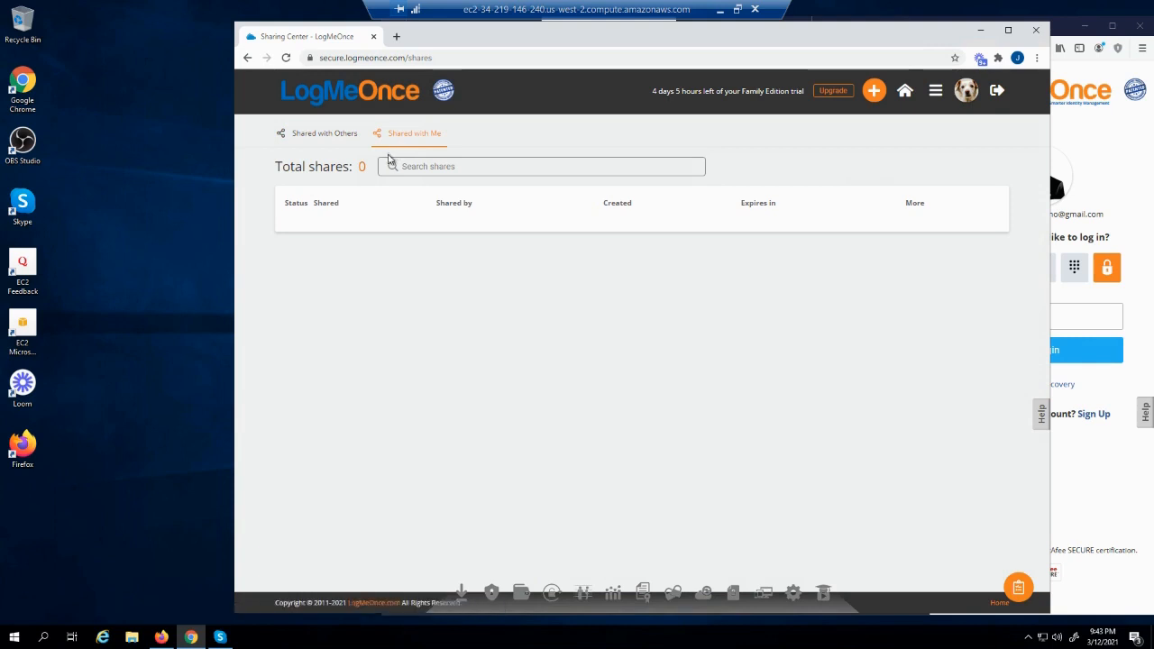
{"action": "left_click", "coordinate": [938, 95]}
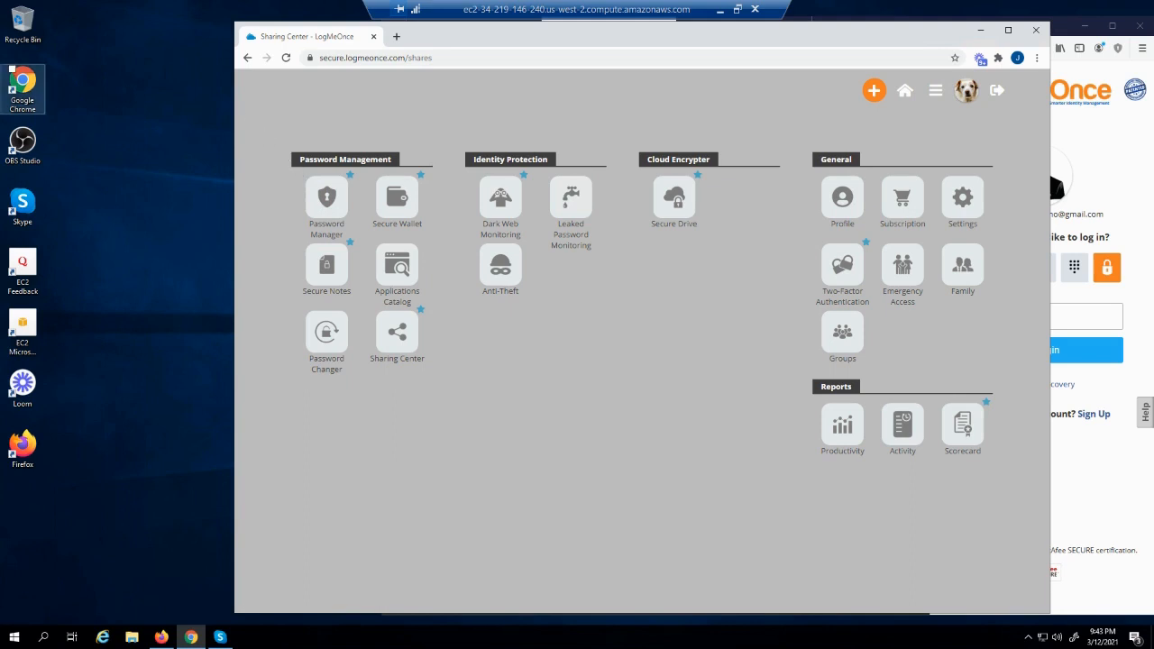
{"action": "left_click", "coordinate": [846, 341]}
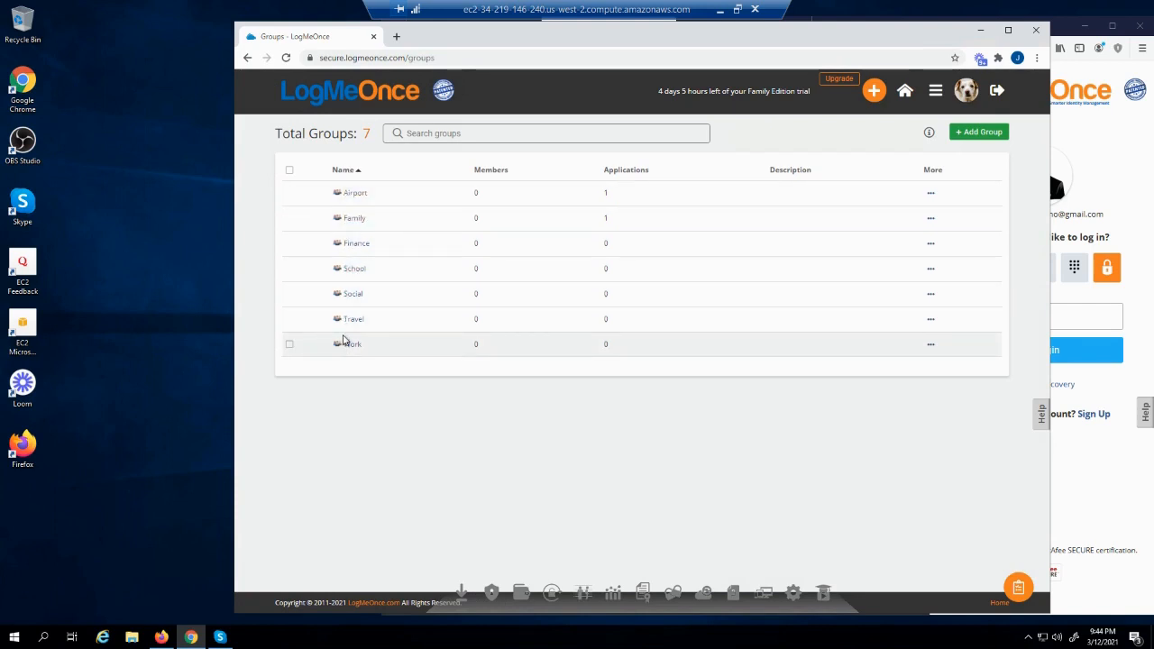
Add the family member's account to the Family group's members
{"action": "left_click", "coordinate": [352, 222]}
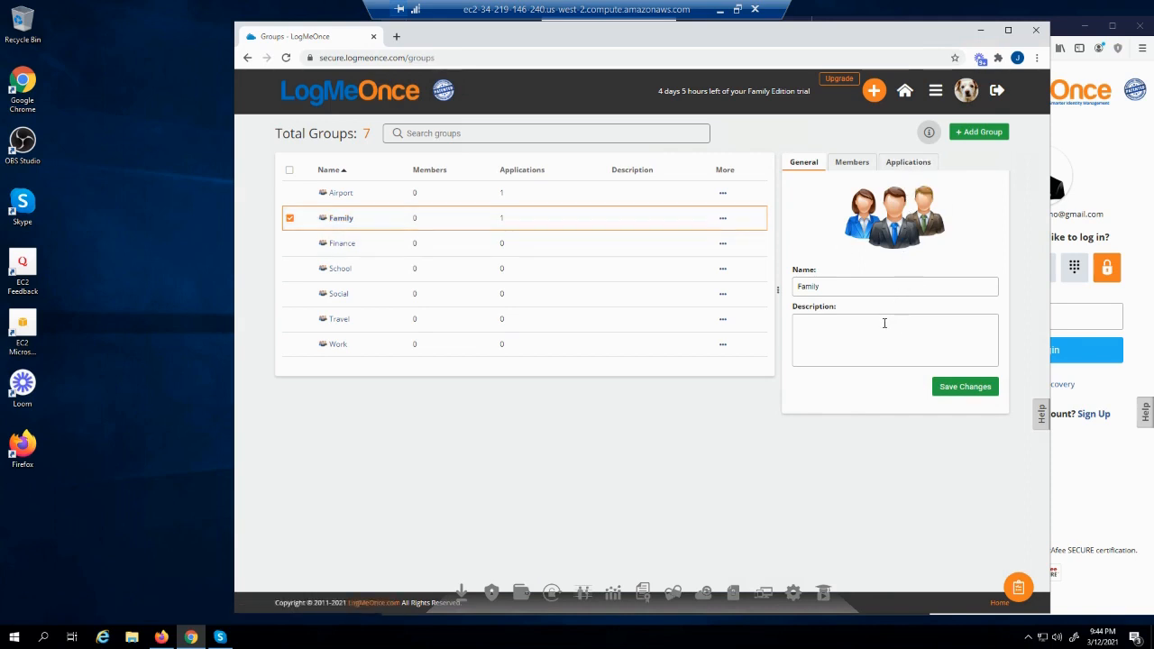
{"action": "left_click", "coordinate": [843, 163]}
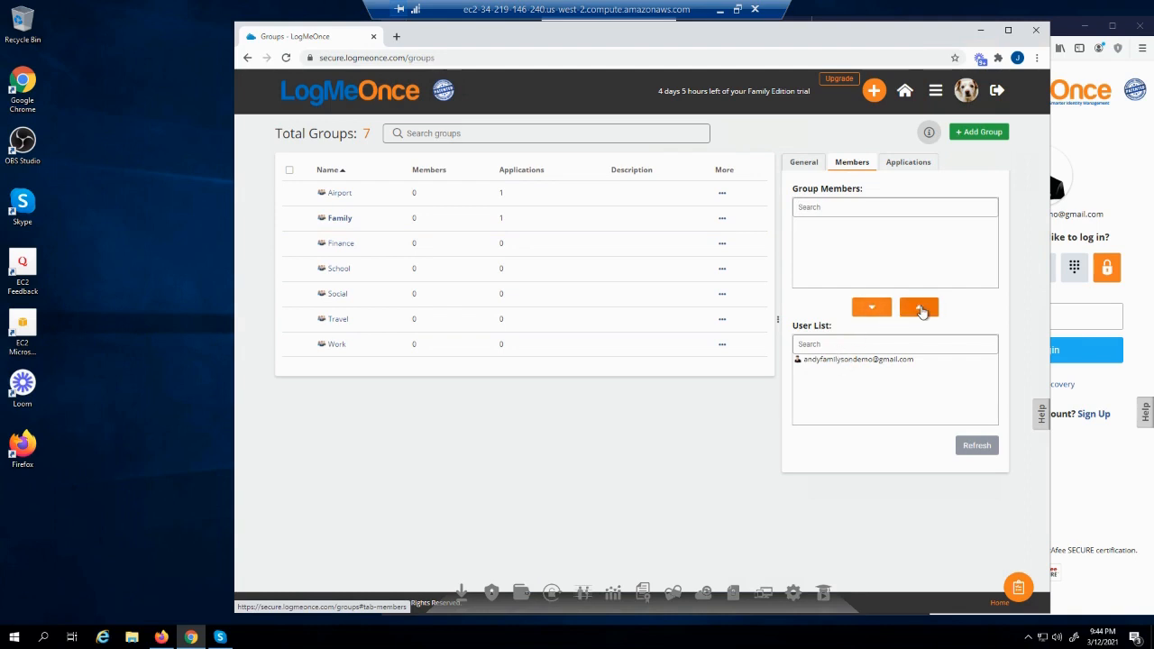
{"action": "left_click", "coordinate": [861, 359]}
{"action": "left_click", "coordinate": [918, 310]}
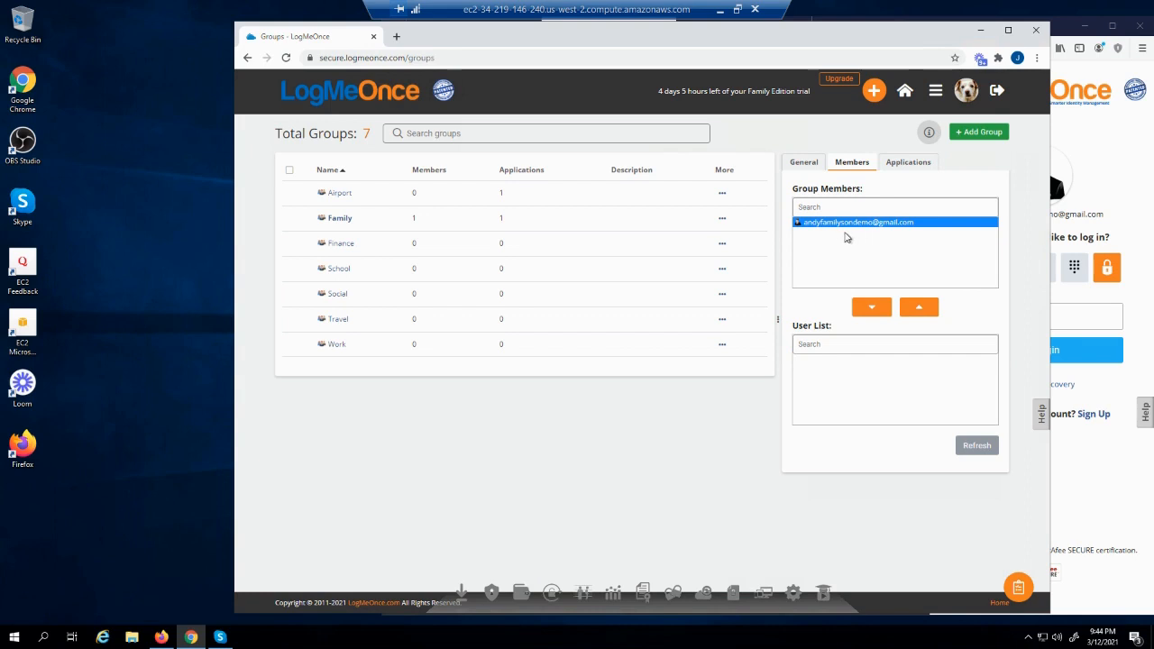
Assign United Airlines to the Family group's applications, then switch to the member's login window
{"action": "left_click", "coordinate": [907, 165]}
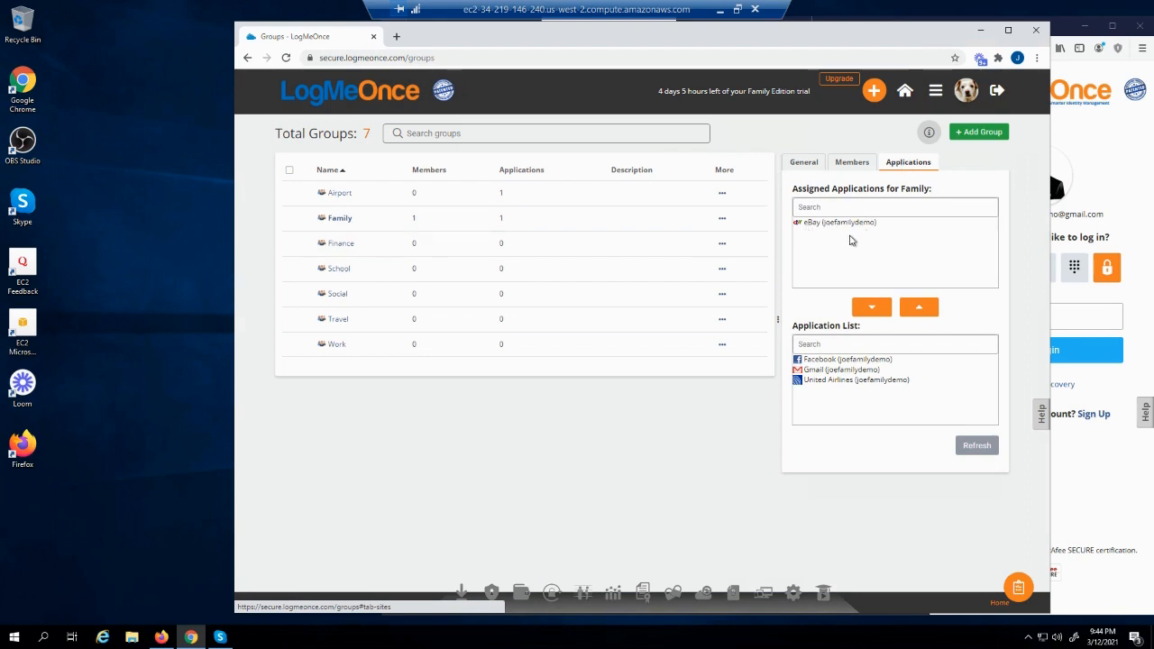
{"action": "left_click", "coordinate": [821, 382]}
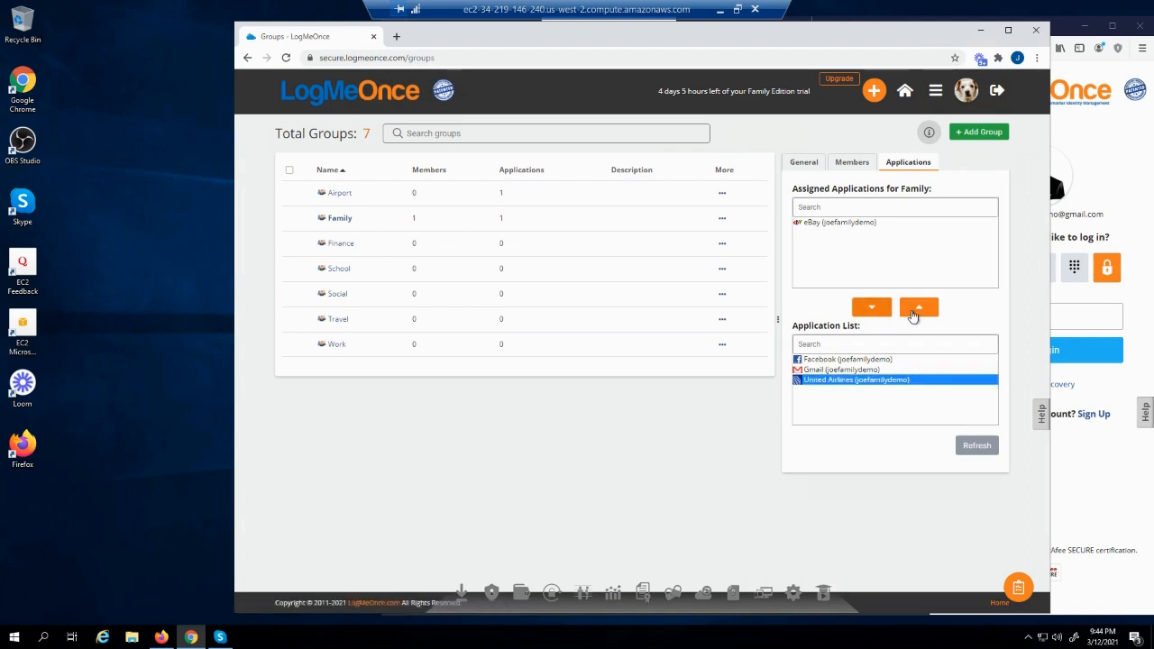
{"action": "left_click", "coordinate": [917, 308]}
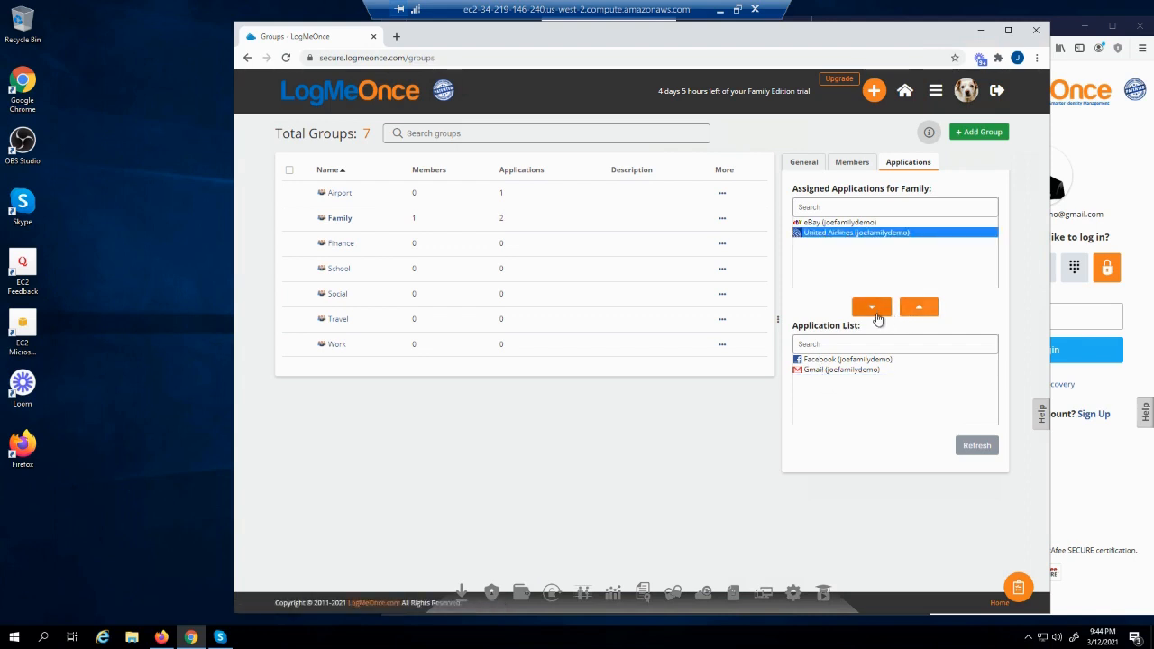
{"action": "left_click", "coordinate": [1116, 176]}
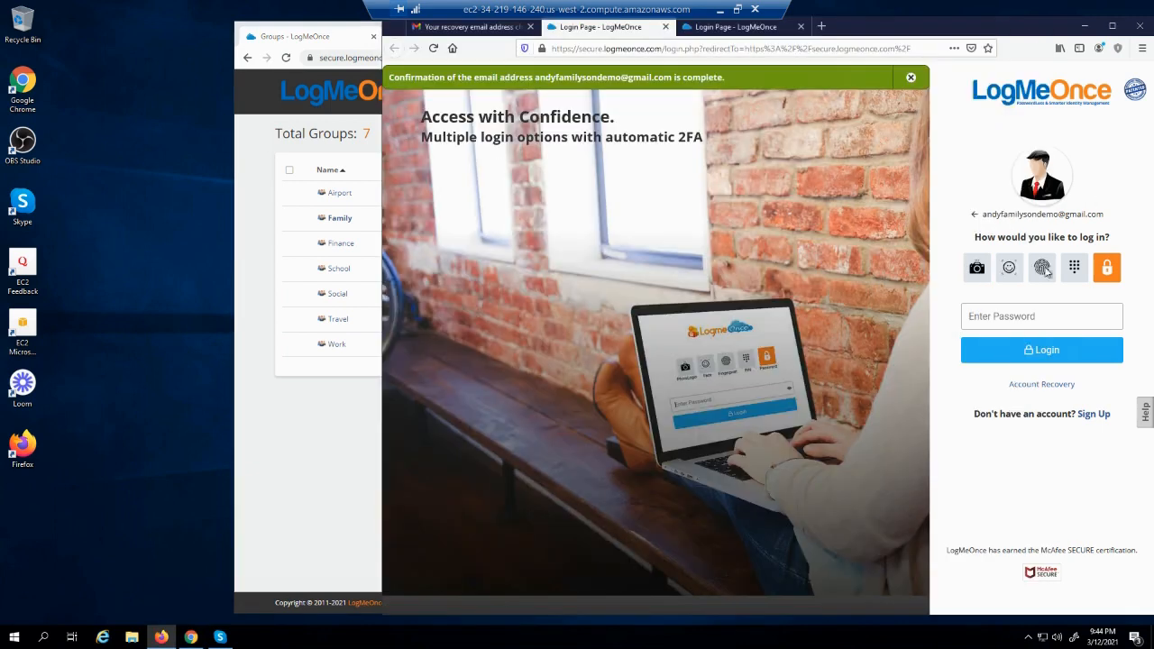
Log in with the family member's password, decline browser password saving, and skip the security checkup
{"action": "left_click", "coordinate": [997, 323]}
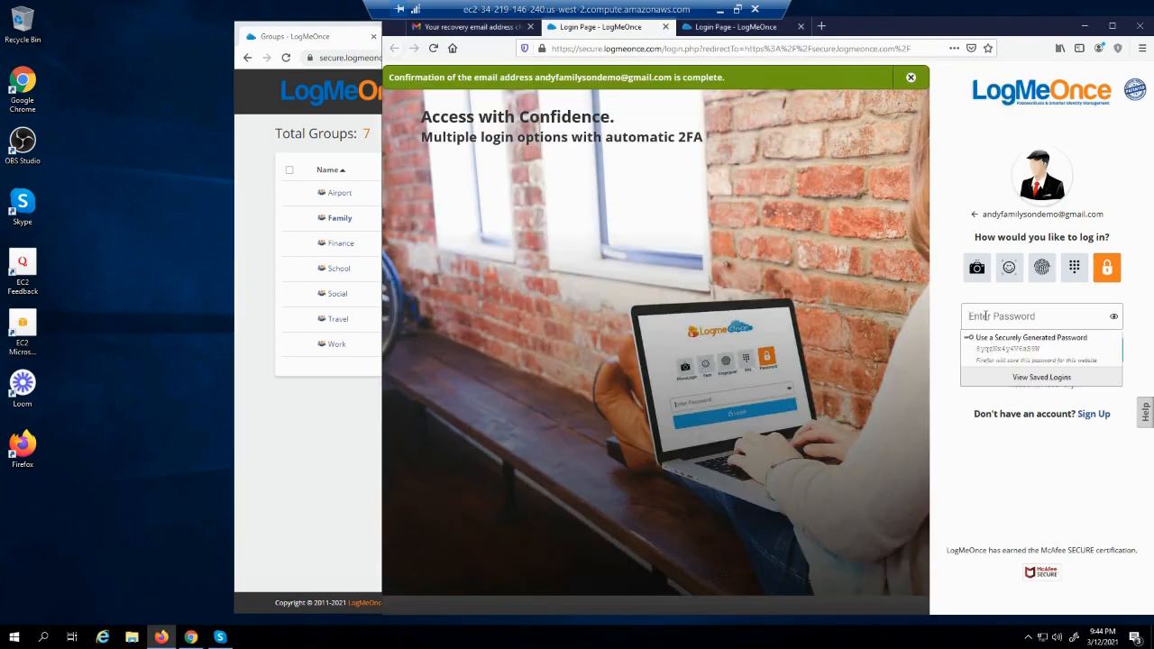
{"action": "type", "text": "•"}
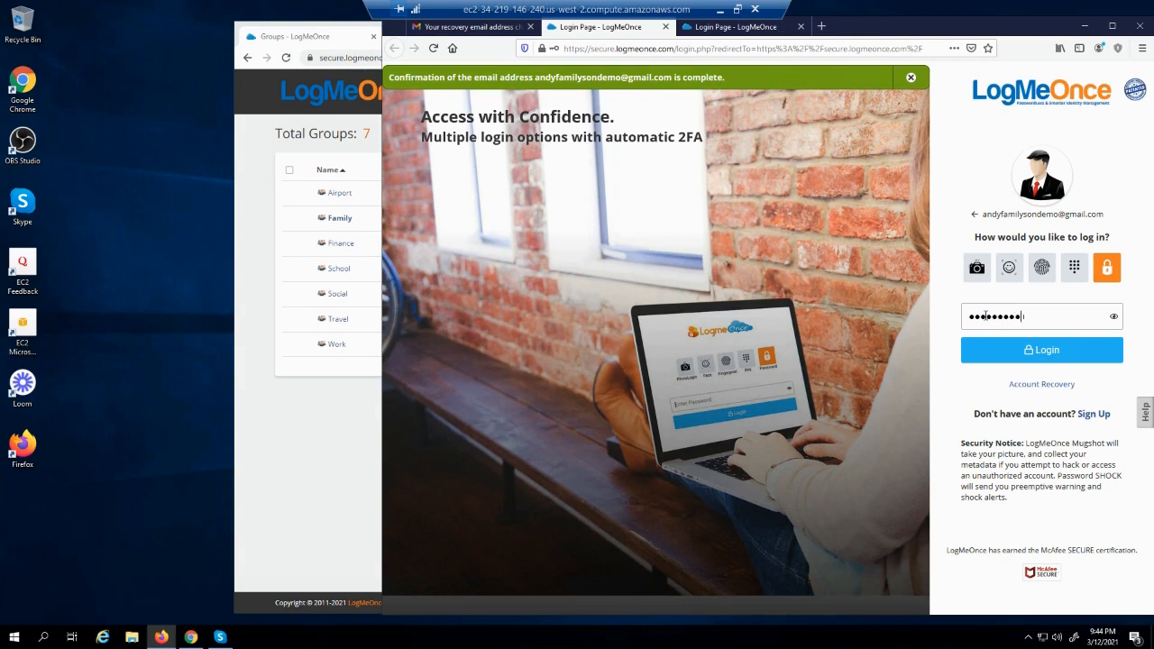
{"action": "key", "text": "Return"}
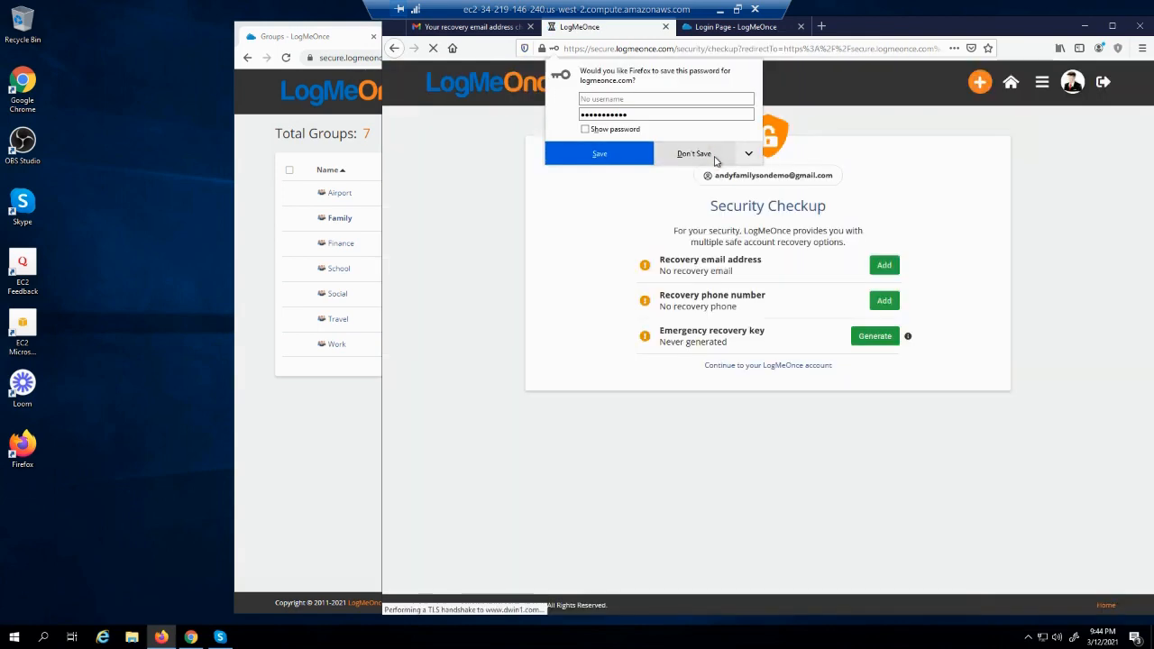
{"action": "left_click", "coordinate": [694, 155]}
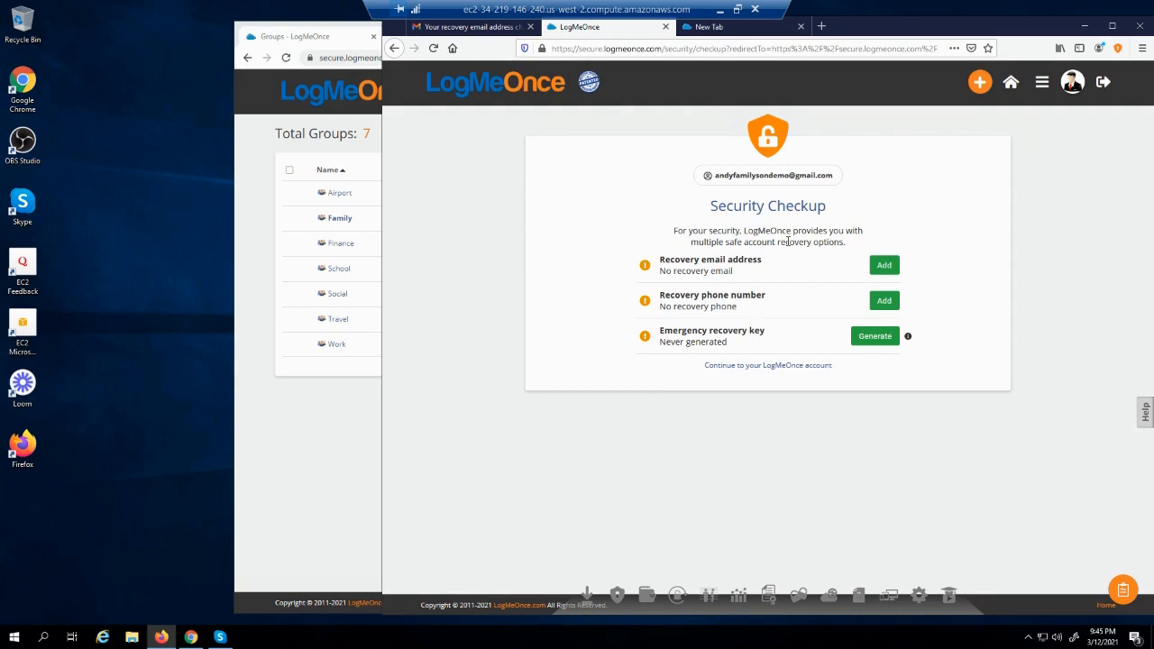
{"action": "left_click", "coordinate": [747, 370]}
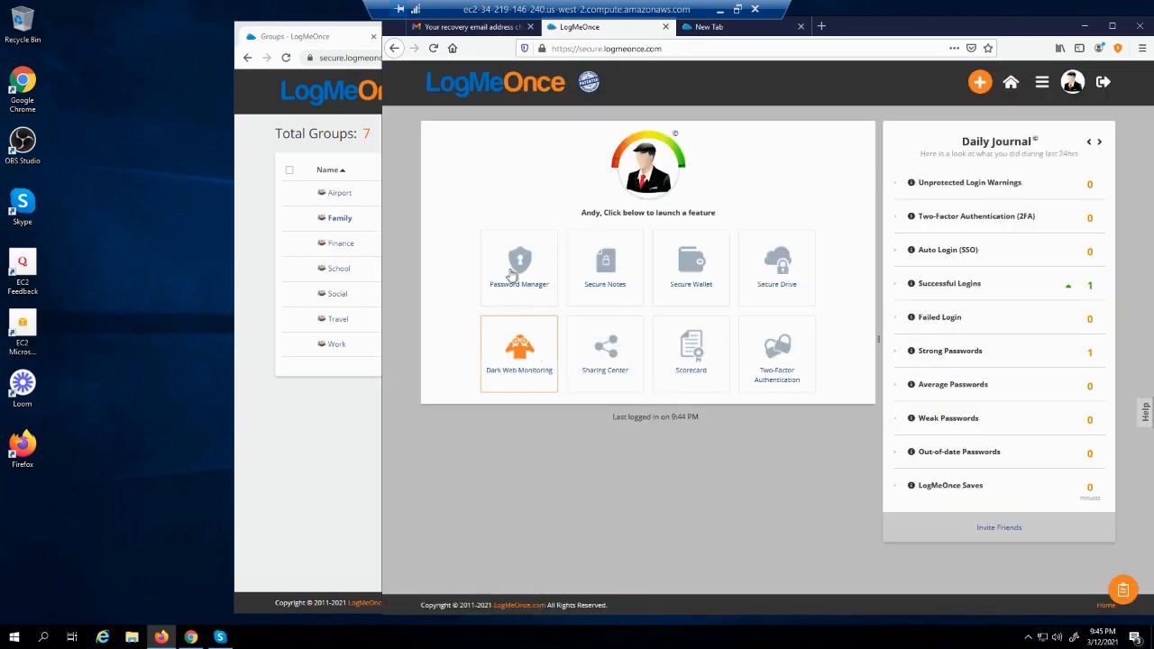
Check that eBay and United Airlines show under the member's Family tab, then go to Groups
{"action": "left_click", "coordinate": [524, 263]}
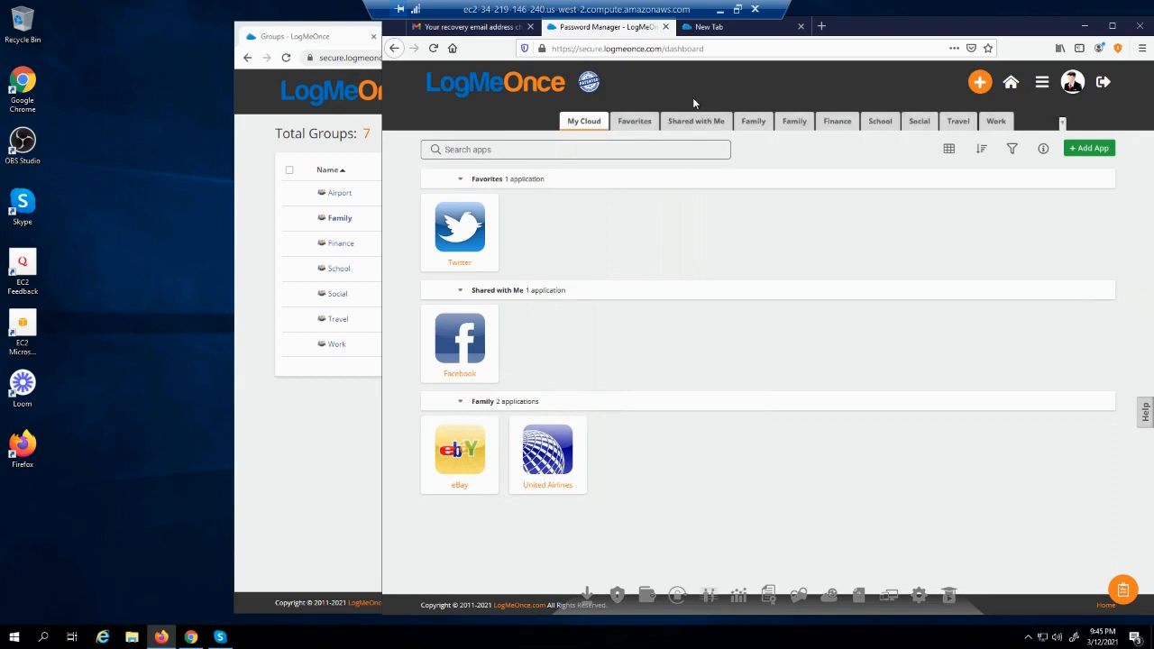
{"action": "left_click", "coordinate": [753, 121]}
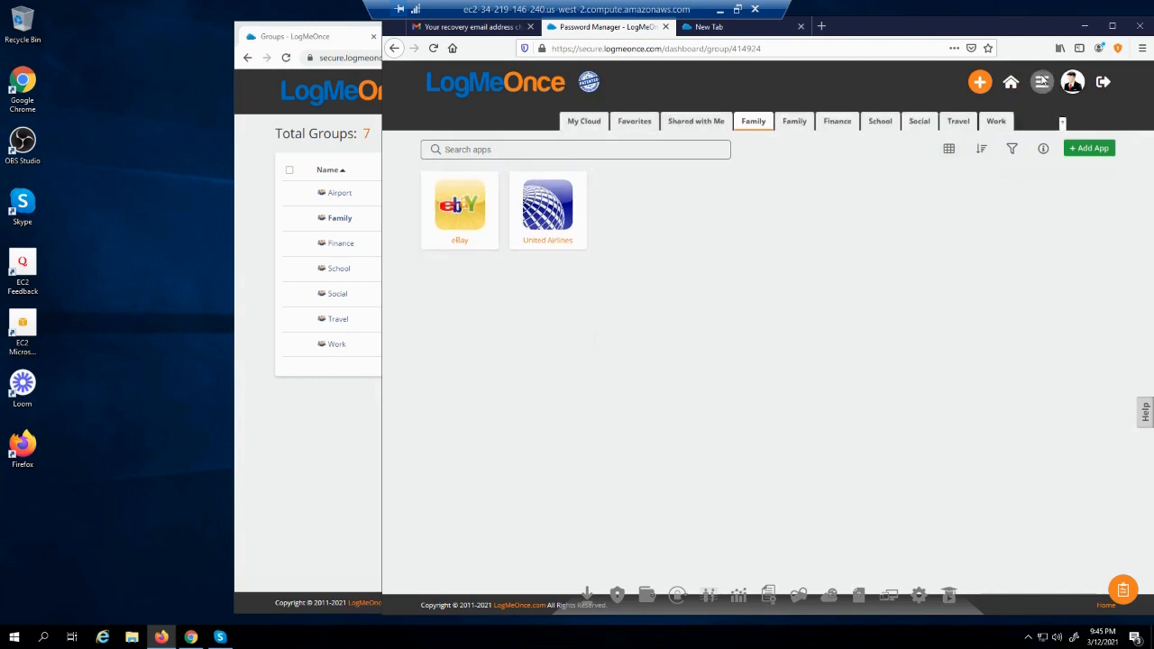
{"action": "left_click", "coordinate": [1041, 81]}
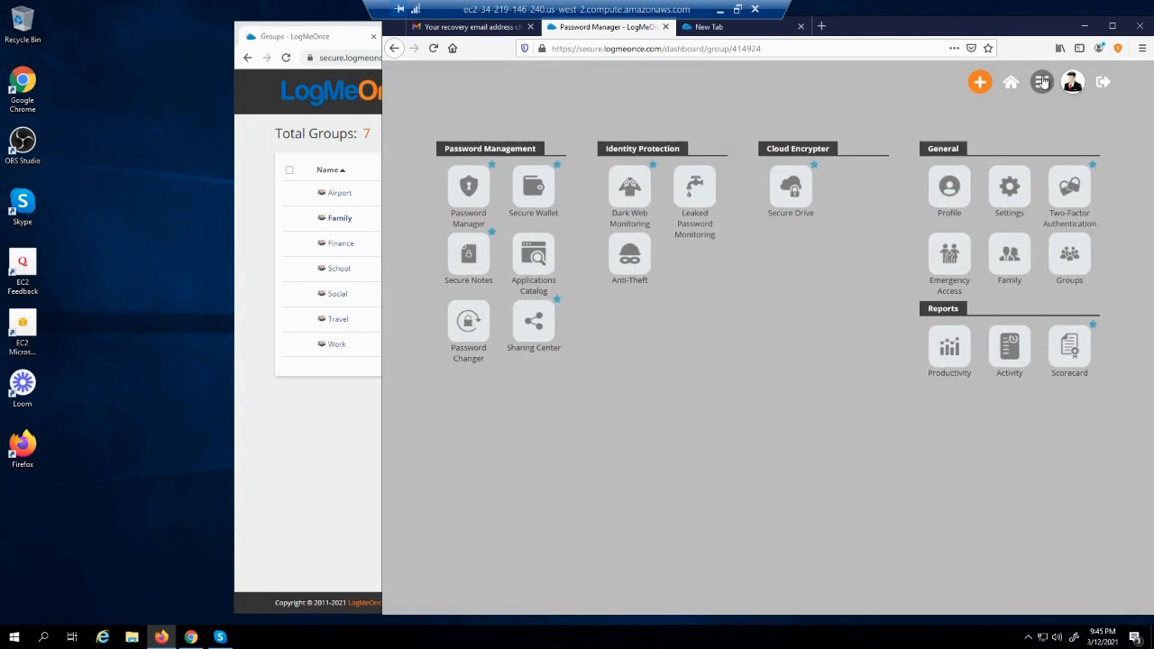
{"action": "left_click", "coordinate": [1069, 261]}
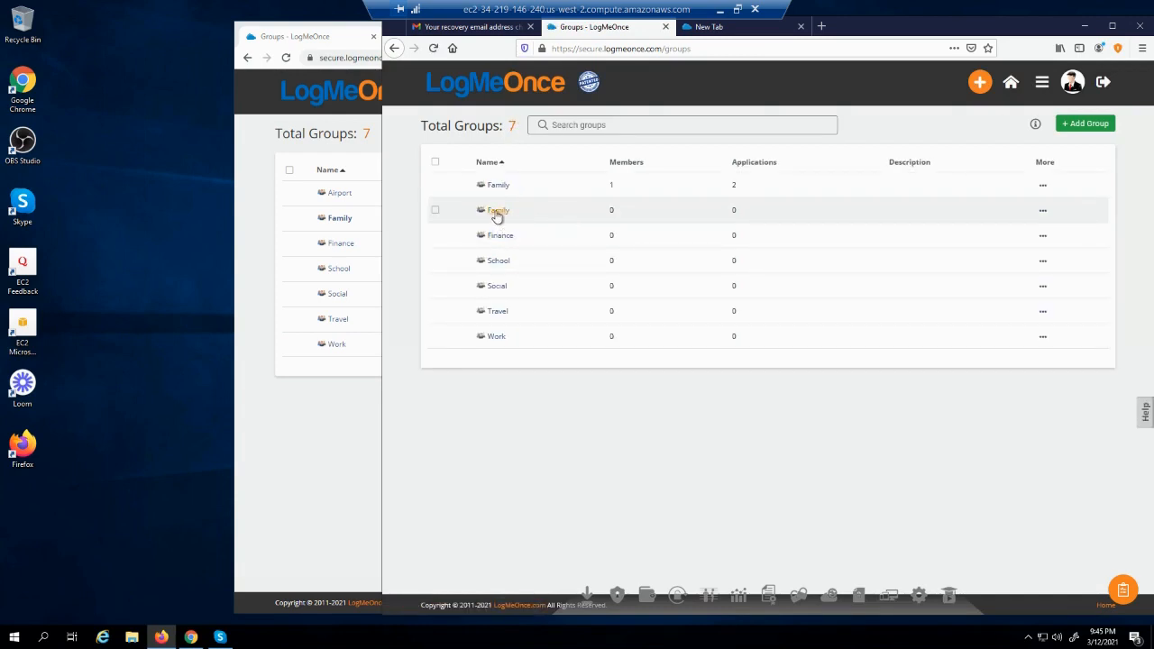
Review the two Family groups' members and assigned applications in both browsers
{"action": "left_click", "coordinate": [498, 214]}
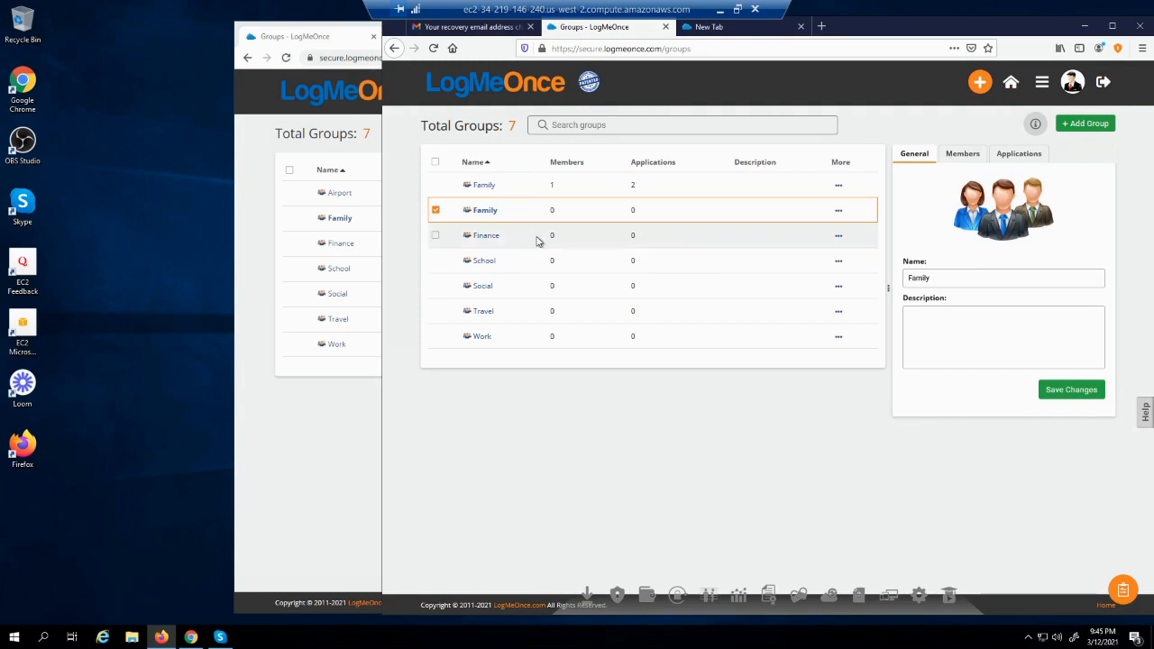
{"action": "left_click", "coordinate": [485, 188]}
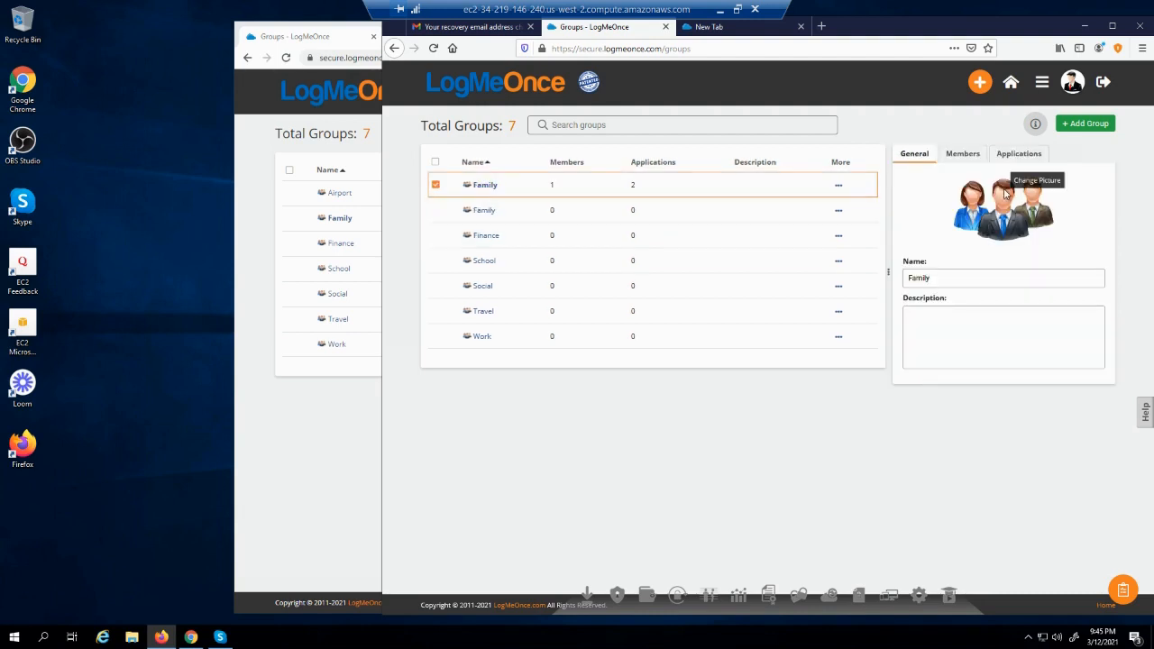
{"action": "left_click", "coordinate": [1008, 157]}
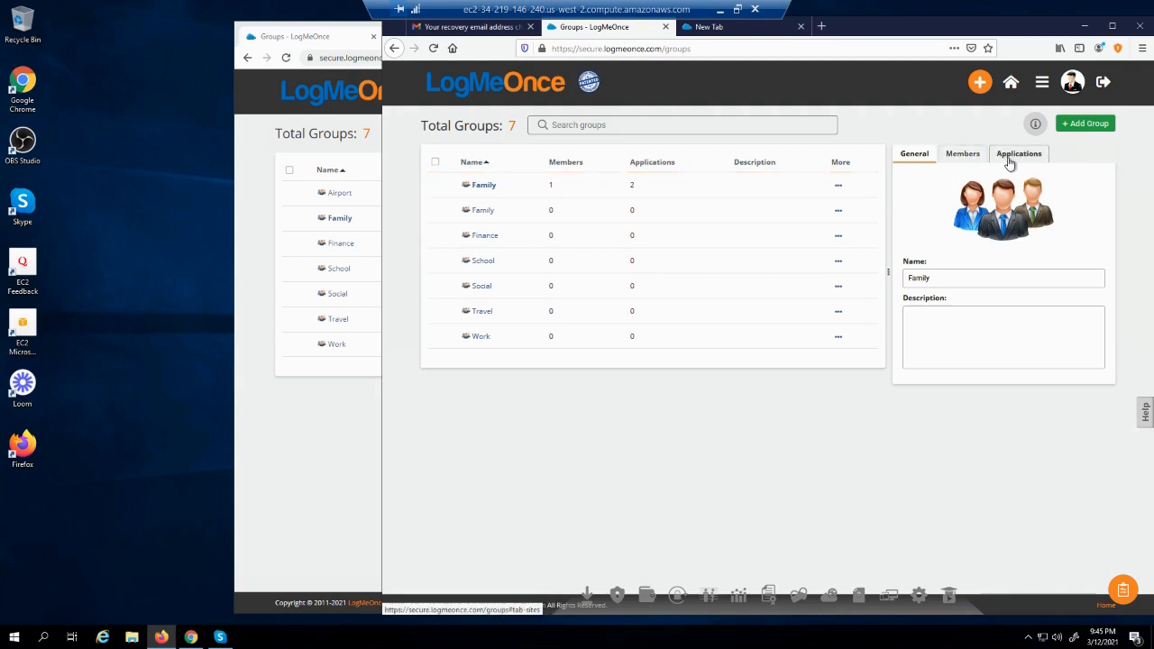
{"action": "left_click", "coordinate": [965, 157]}
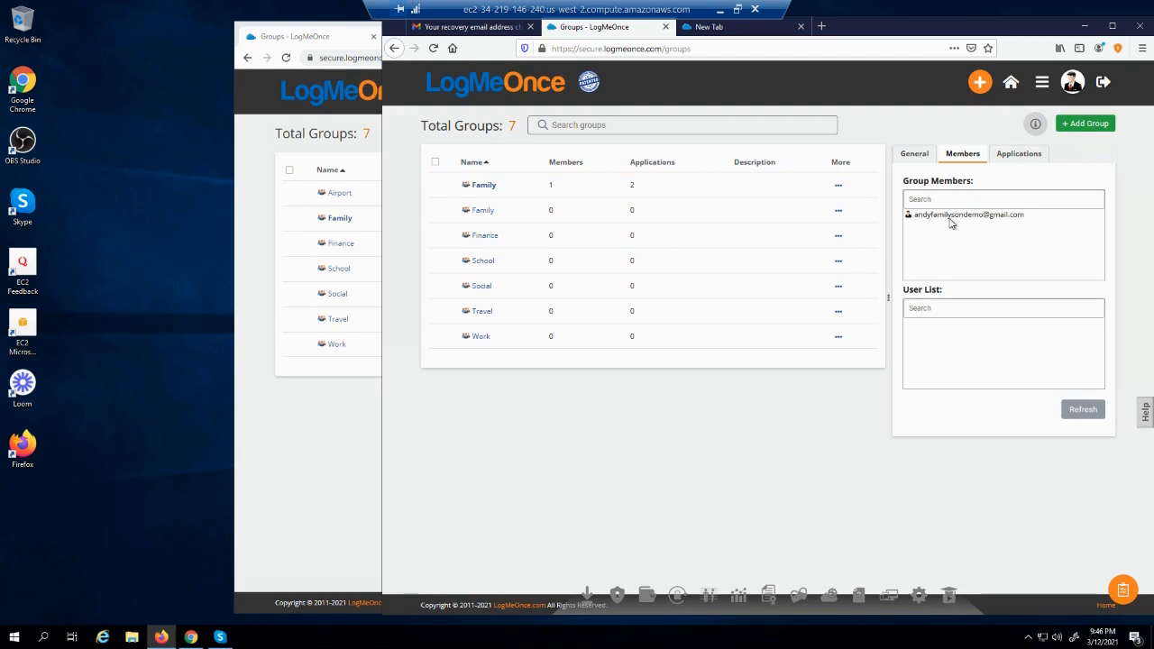
{"action": "left_click", "coordinate": [951, 216]}
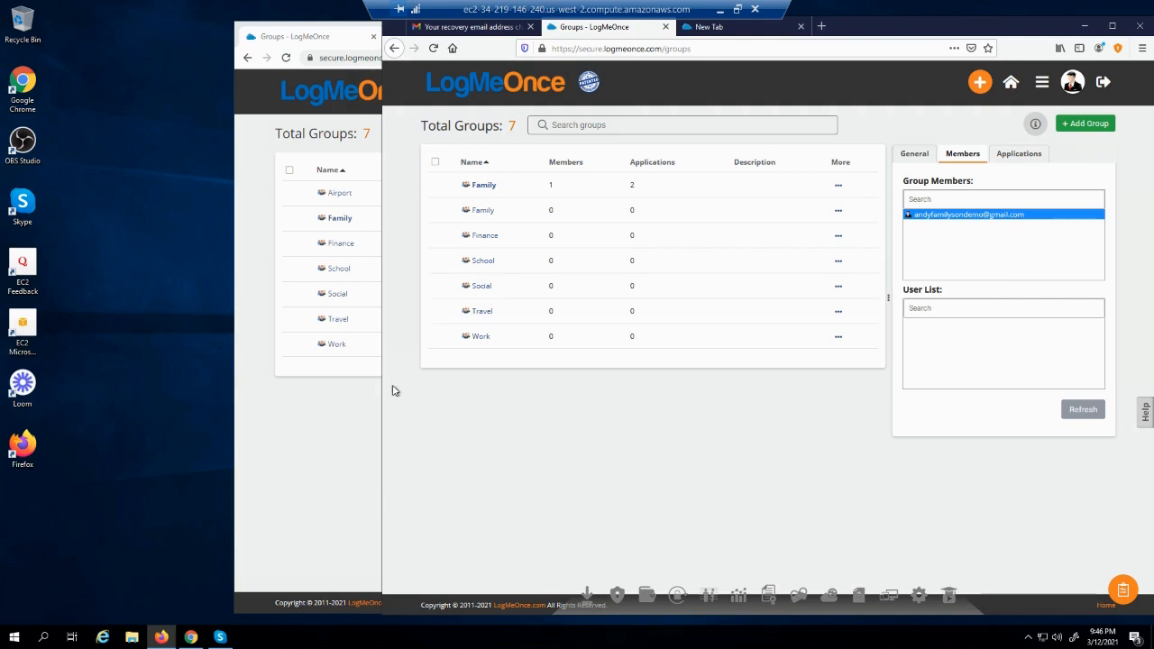
{"action": "left_click", "coordinate": [327, 434]}
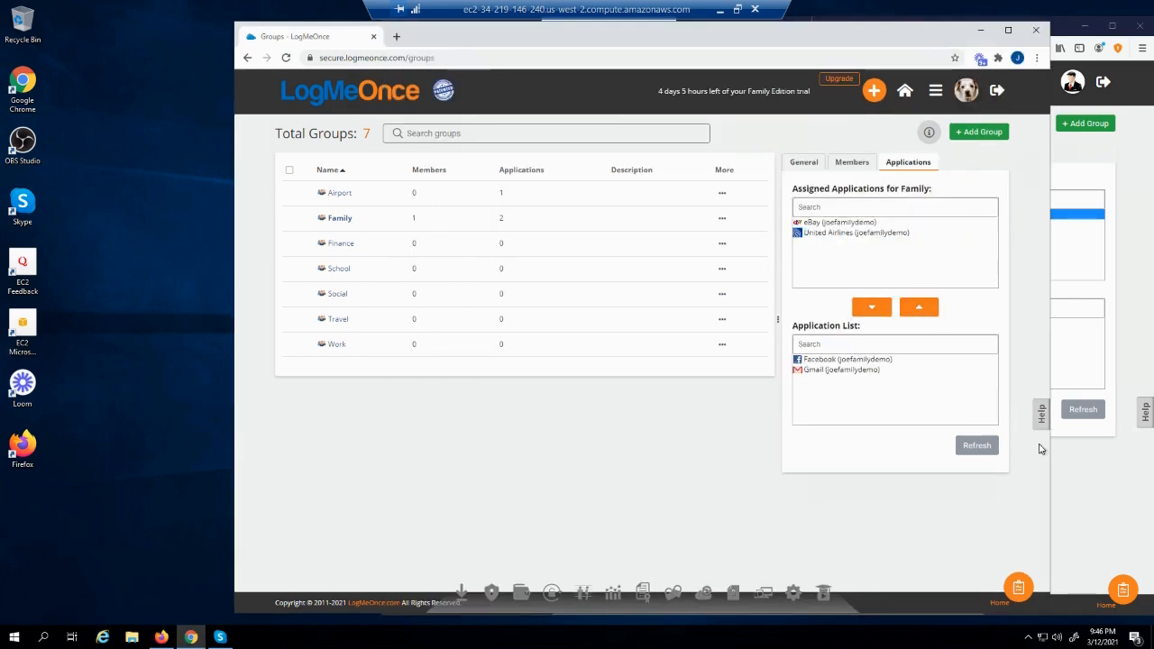
Select the Family group's only member and assign Twitter to the group's applications
{"action": "left_click", "coordinate": [1087, 475]}
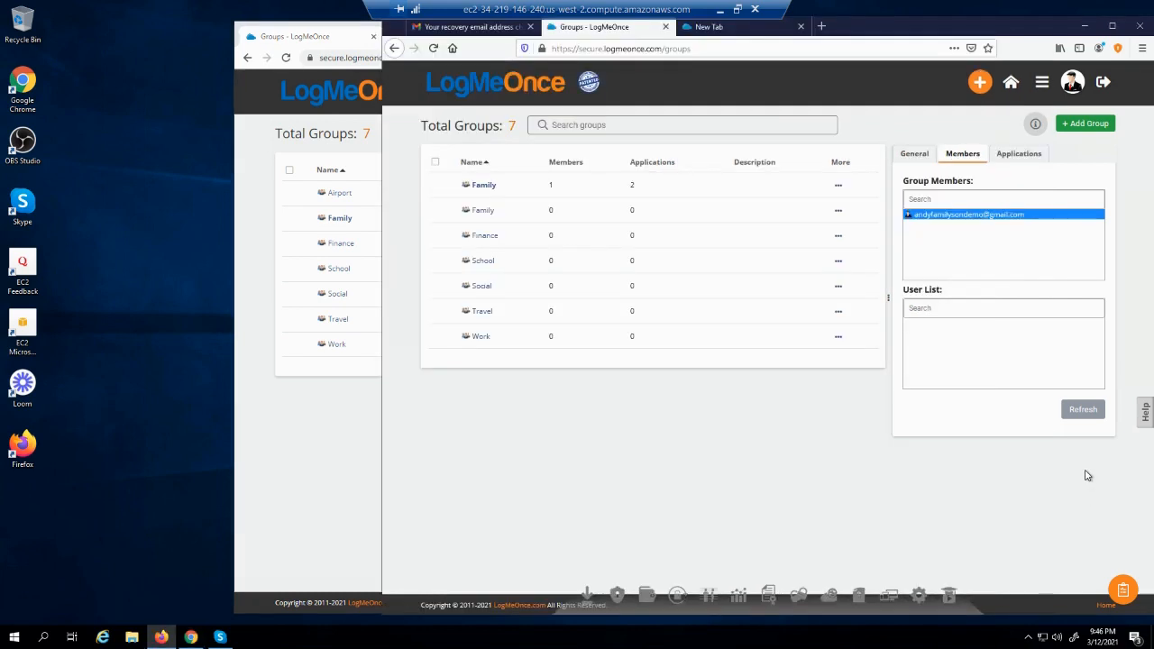
{"action": "left_click", "coordinate": [984, 220]}
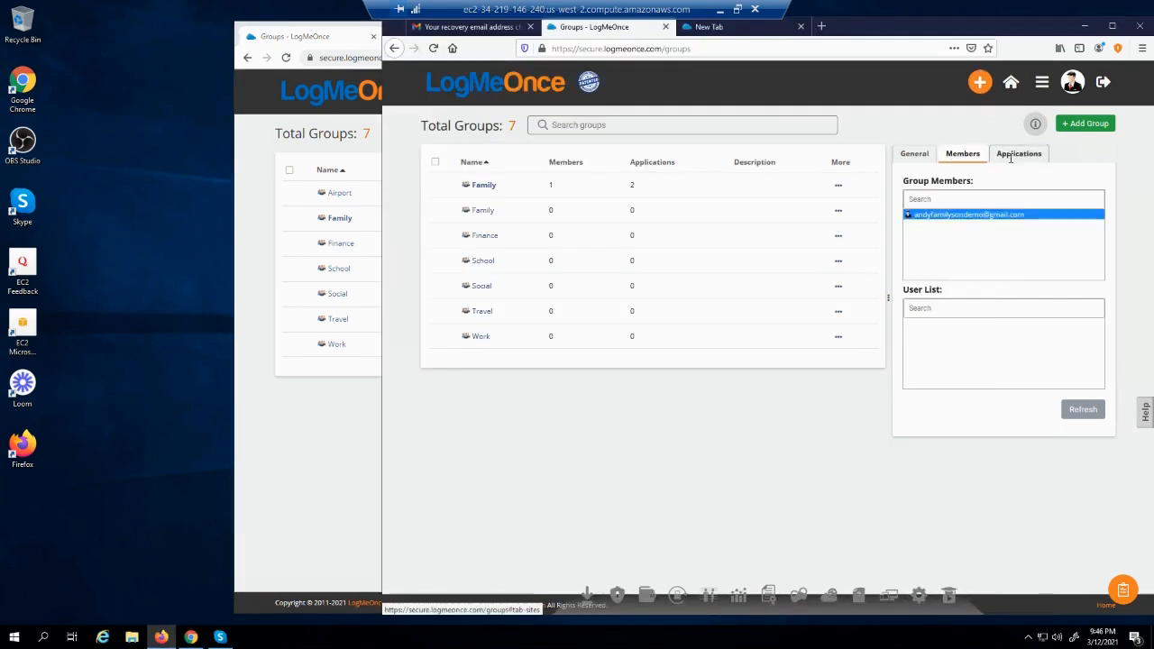
{"action": "left_click", "coordinate": [1010, 157]}
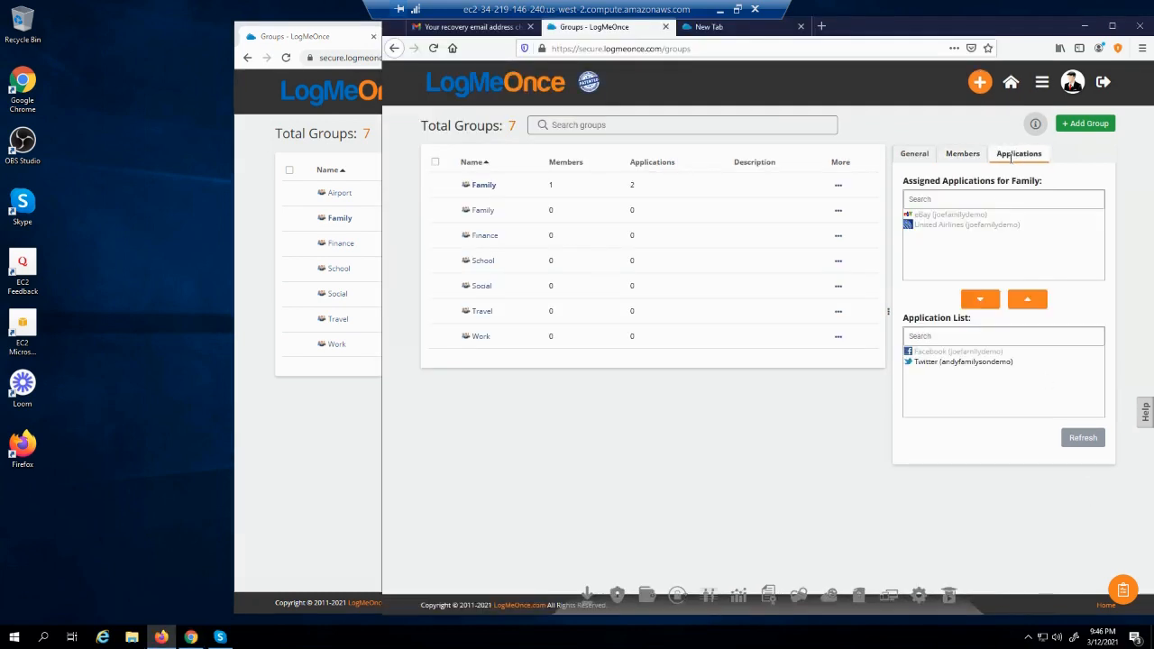
{"action": "left_click", "coordinate": [935, 363]}
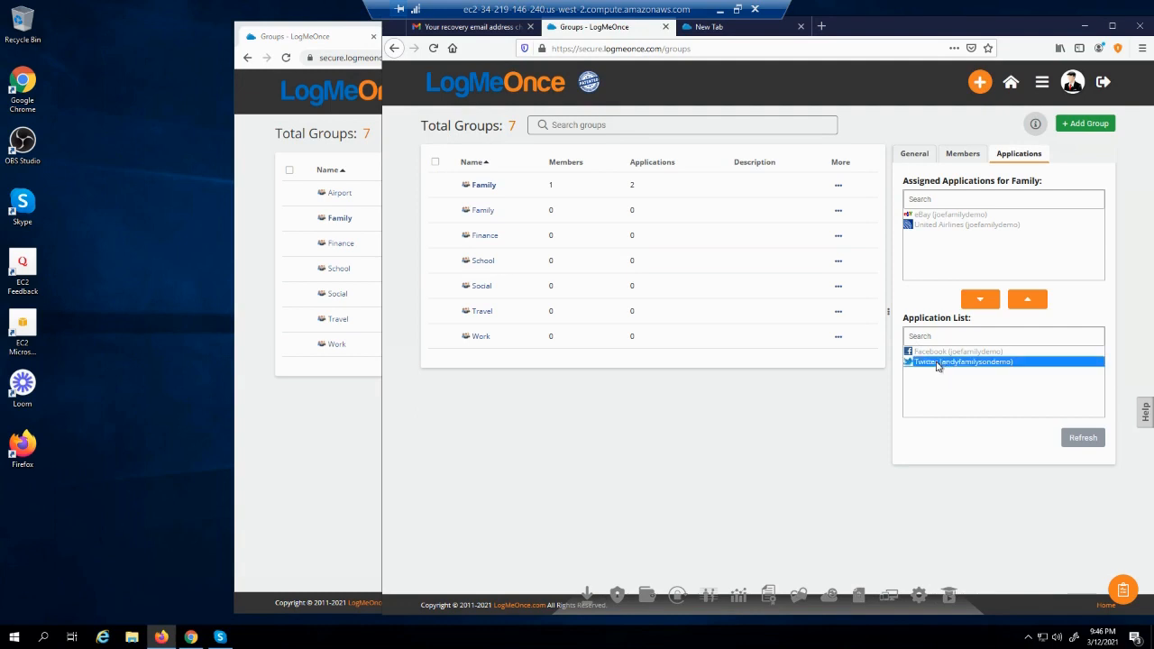
{"action": "left_click", "coordinate": [1030, 301]}
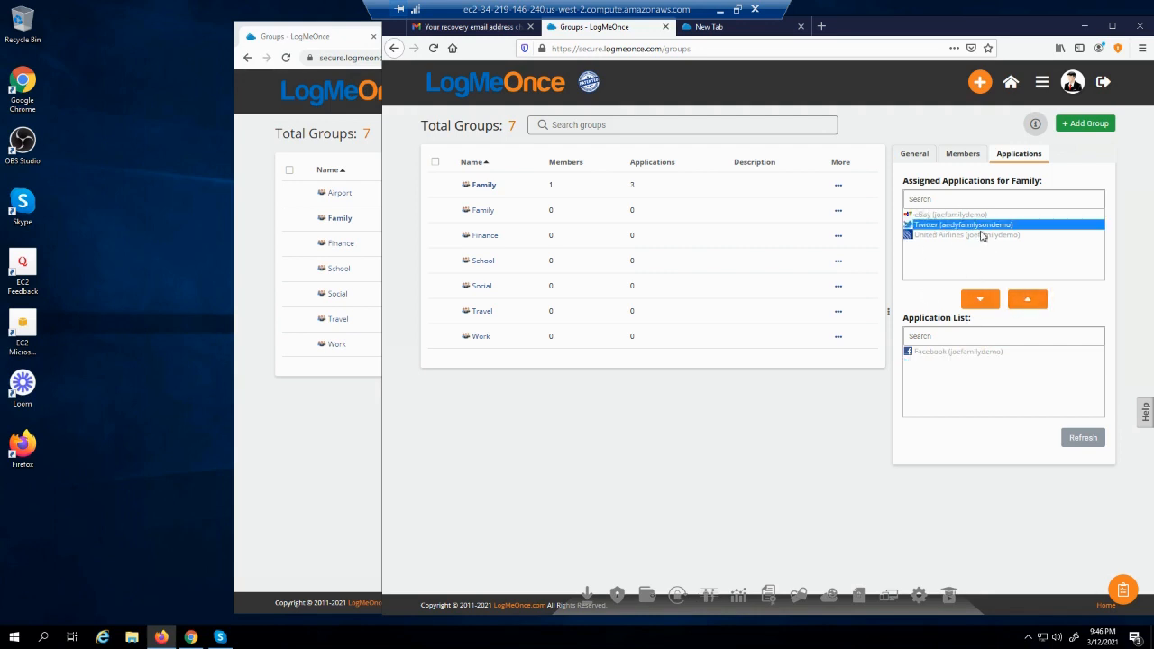
{"action": "left_click", "coordinate": [327, 452]}
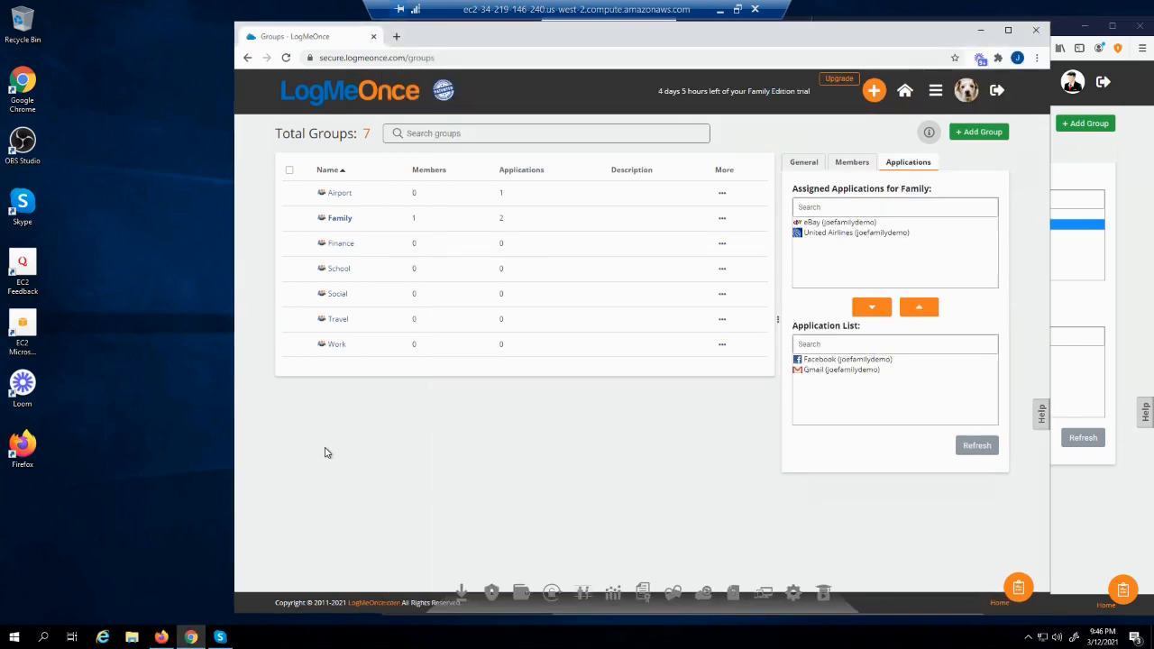
Reload the Family group and open the Password Manager to see Twitter listed under Family
{"action": "left_click", "coordinate": [337, 199]}
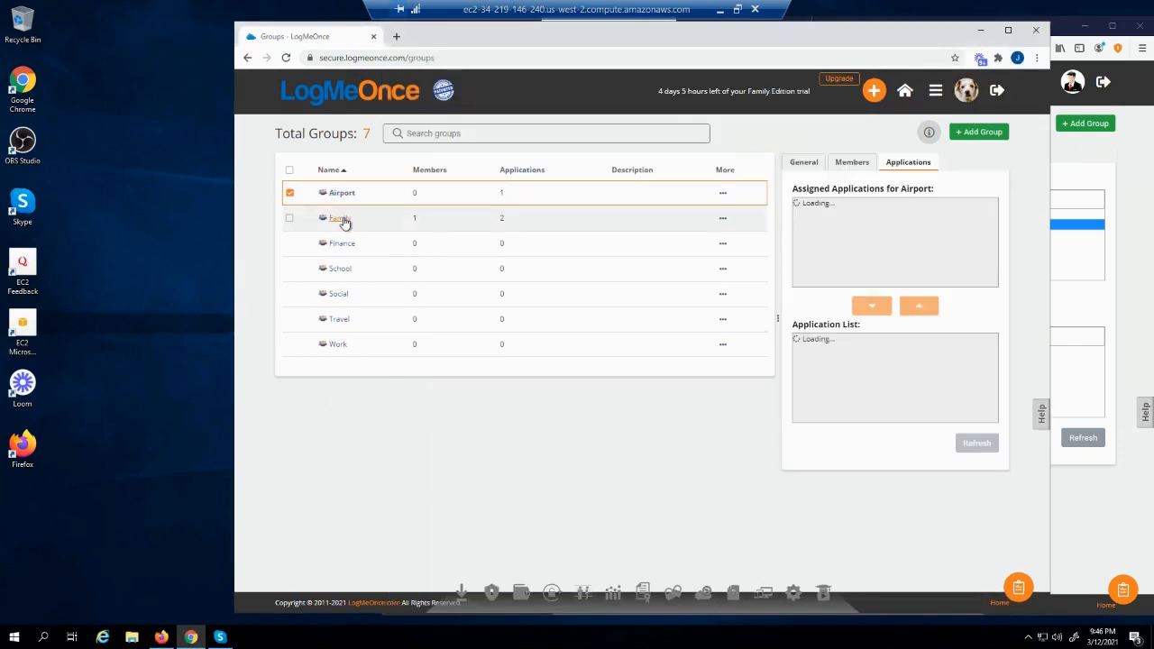
{"action": "left_click", "coordinate": [341, 223]}
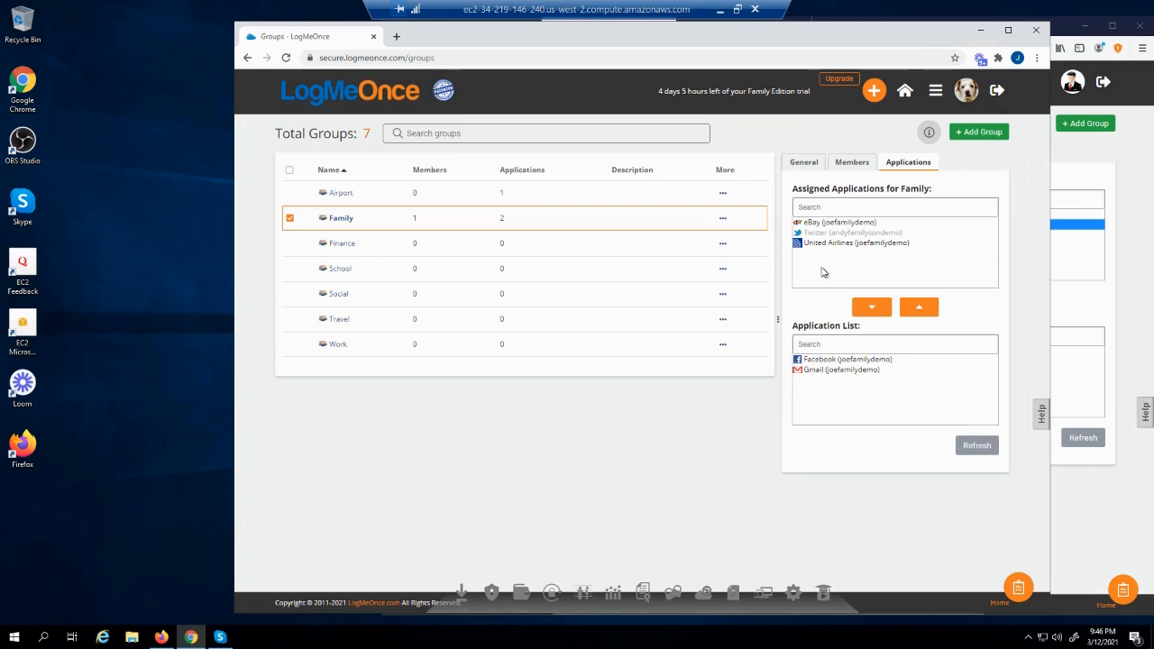
{"action": "left_click", "coordinate": [928, 94]}
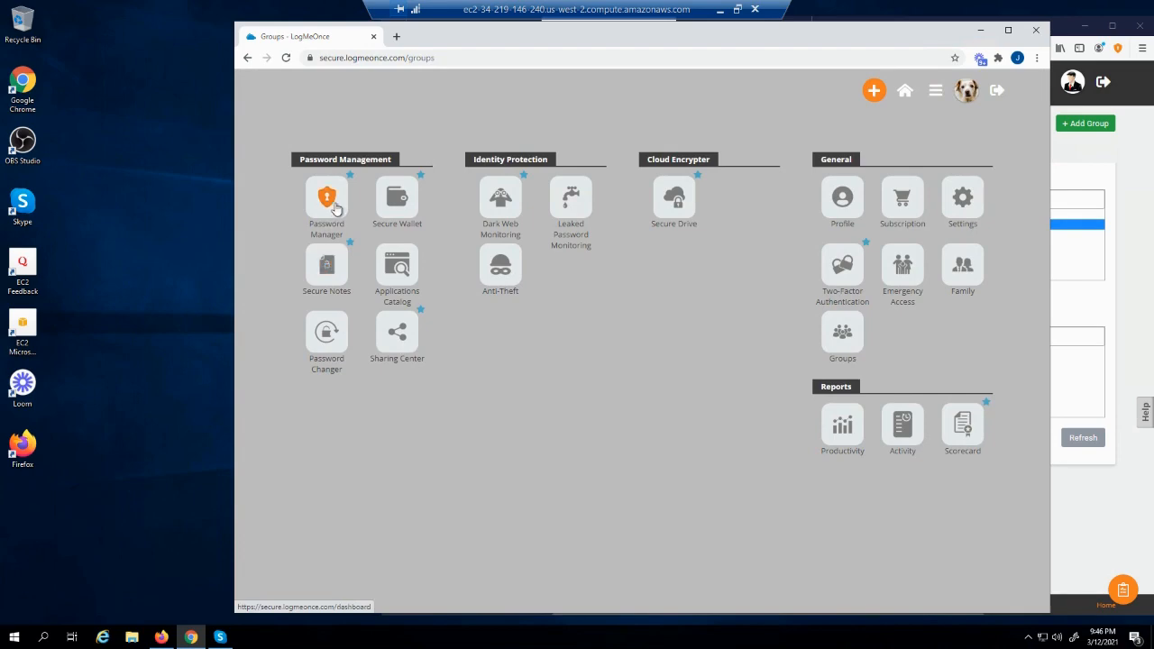
{"action": "left_click", "coordinate": [331, 205]}
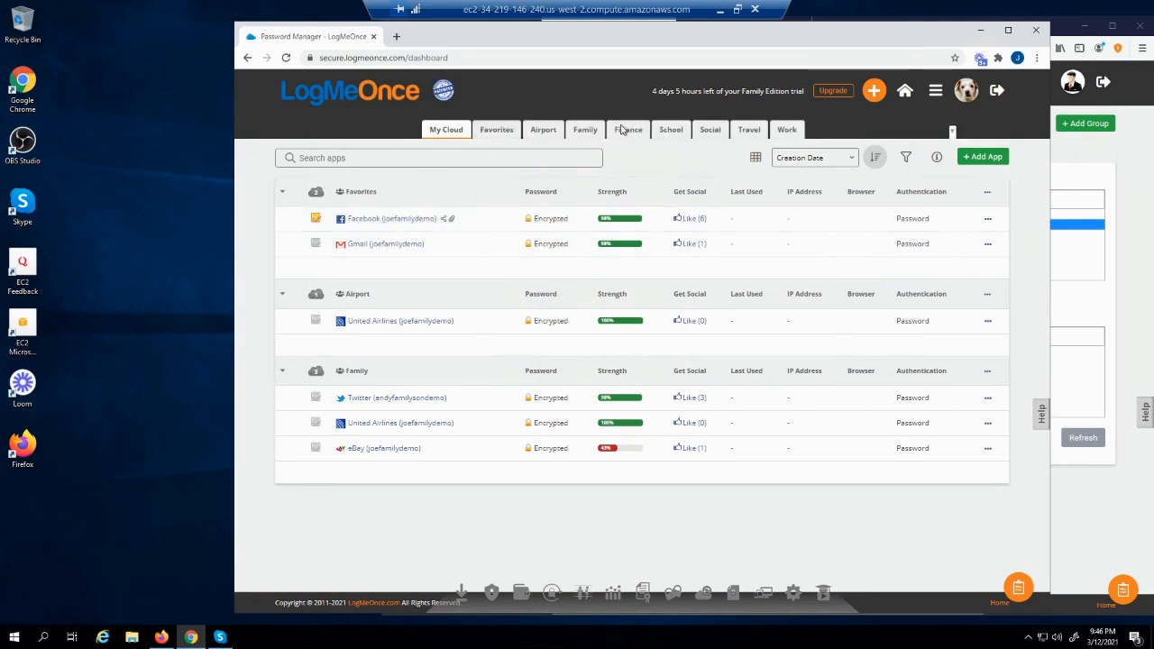
{"action": "right_click", "coordinate": [585, 135]}
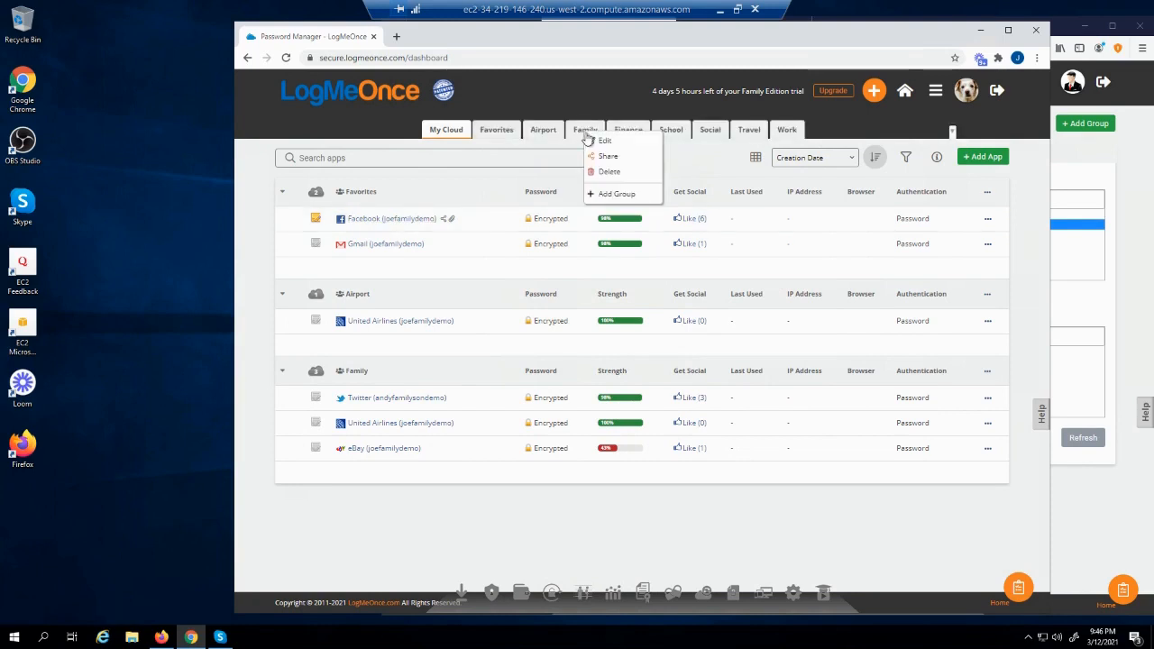
Rename the Family group to 'Family Share' and check it in the other browser's Groups list
{"action": "left_click", "coordinate": [602, 142]}
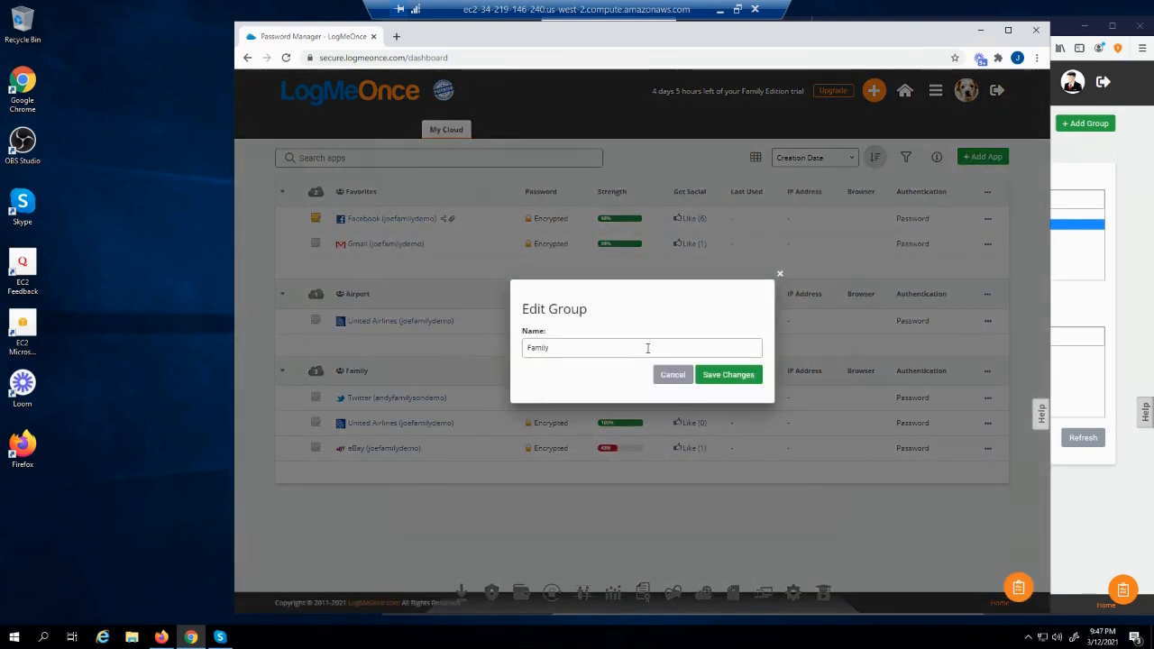
{"action": "left_click", "coordinate": [647, 348]}
{"action": "left_click", "coordinate": [732, 378]}
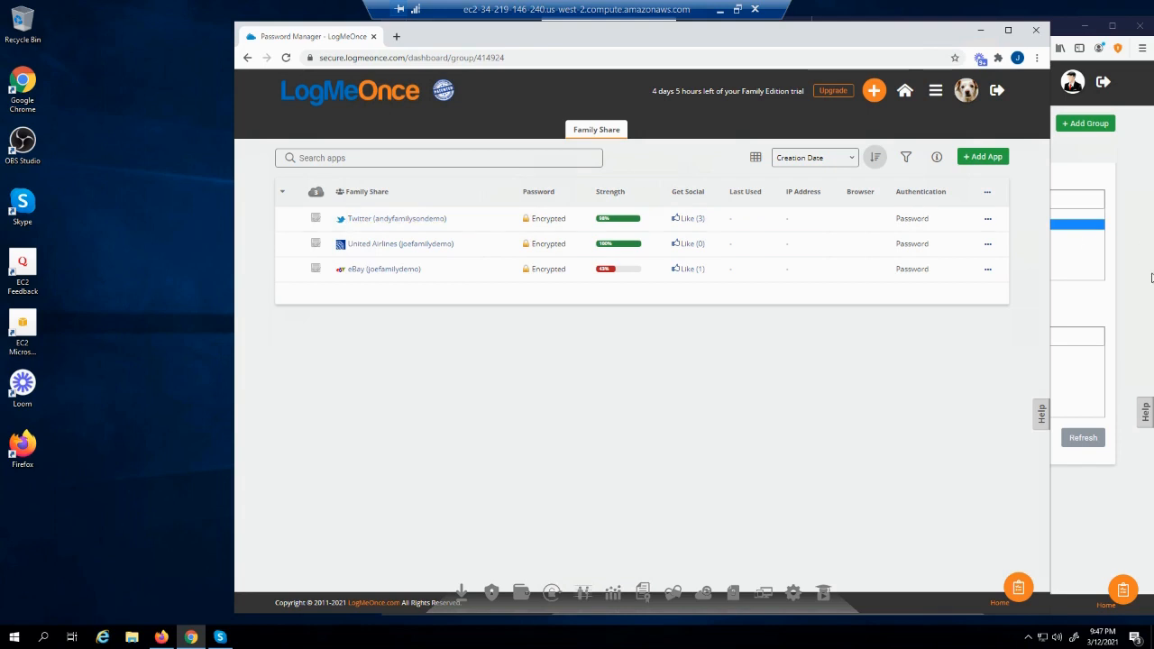
{"action": "left_click", "coordinate": [1119, 295]}
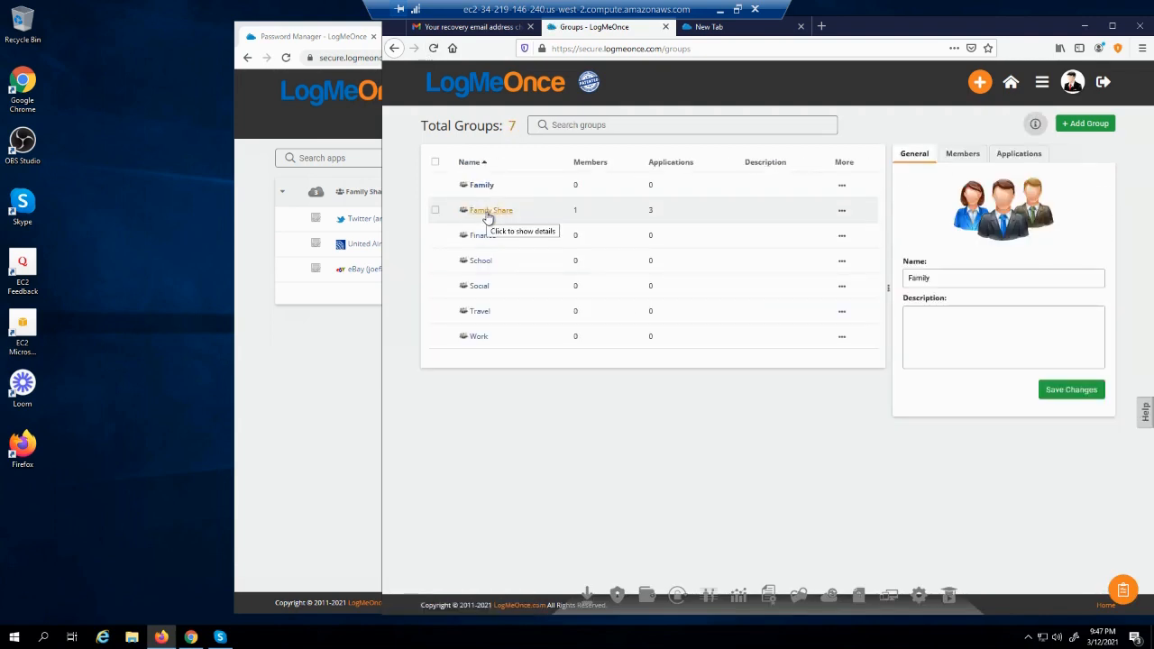
Bring the owner's vault forward showing Family Share with Twitter, United Airlines and eBay
{"action": "left_click", "coordinate": [331, 348]}
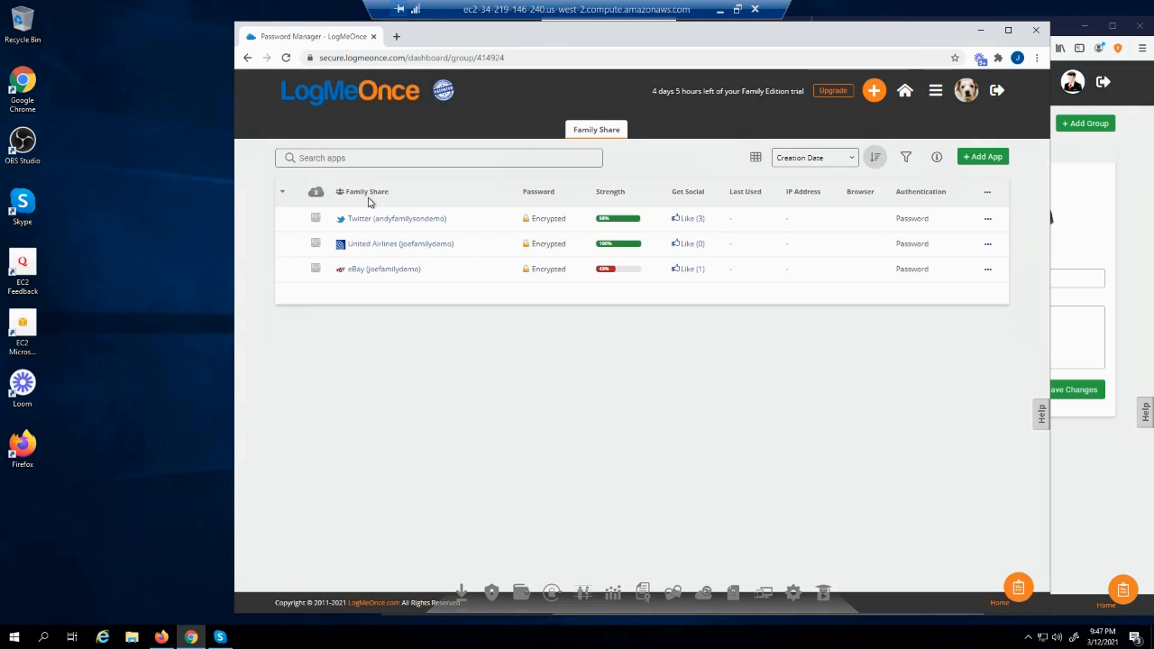
View the Two-Factor Authentication settings with every method off, then return to the Groups page
{"action": "left_click", "coordinate": [873, 90]}
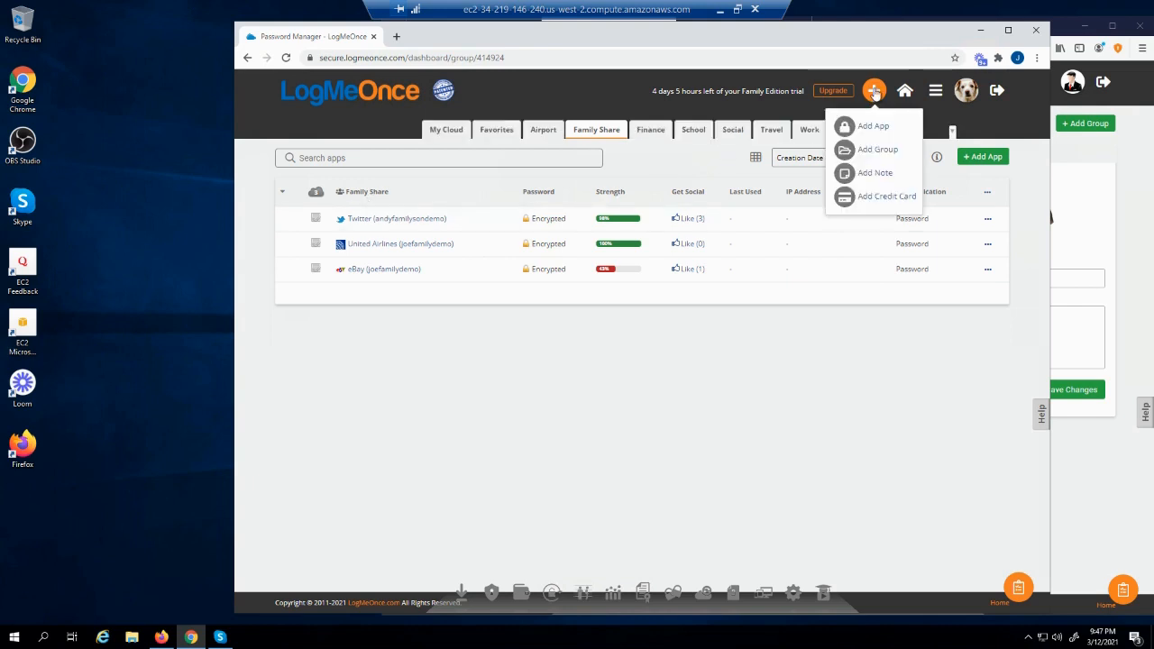
{"action": "left_click", "coordinate": [936, 91]}
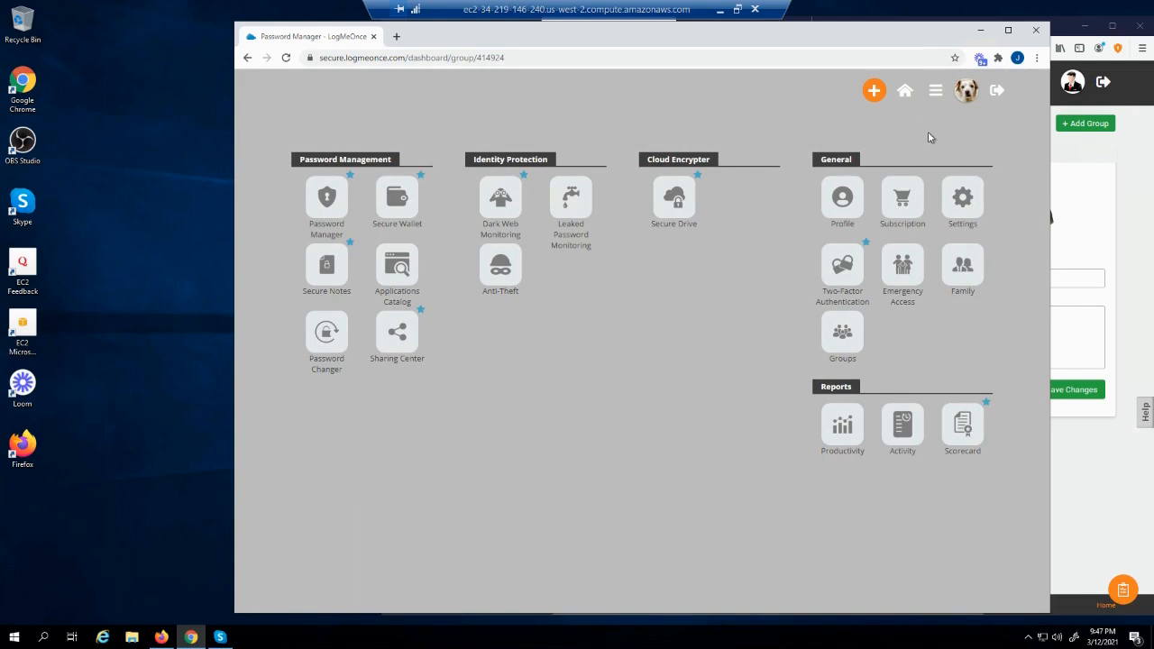
{"action": "left_click", "coordinate": [838, 273]}
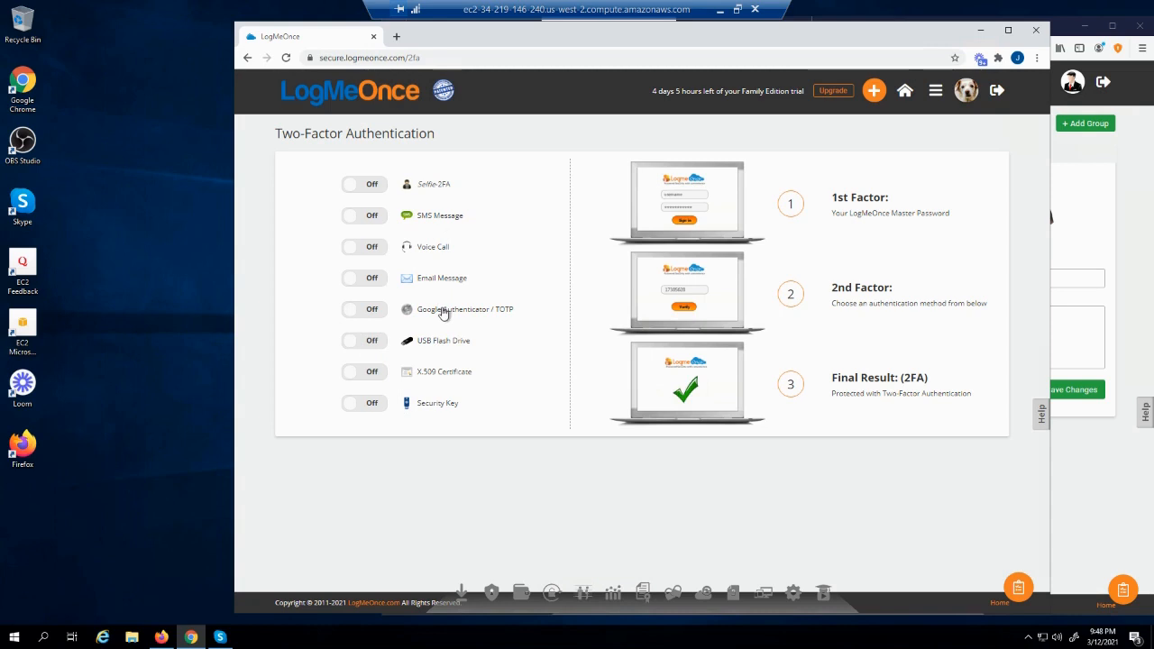
{"action": "left_click", "coordinate": [1138, 218]}
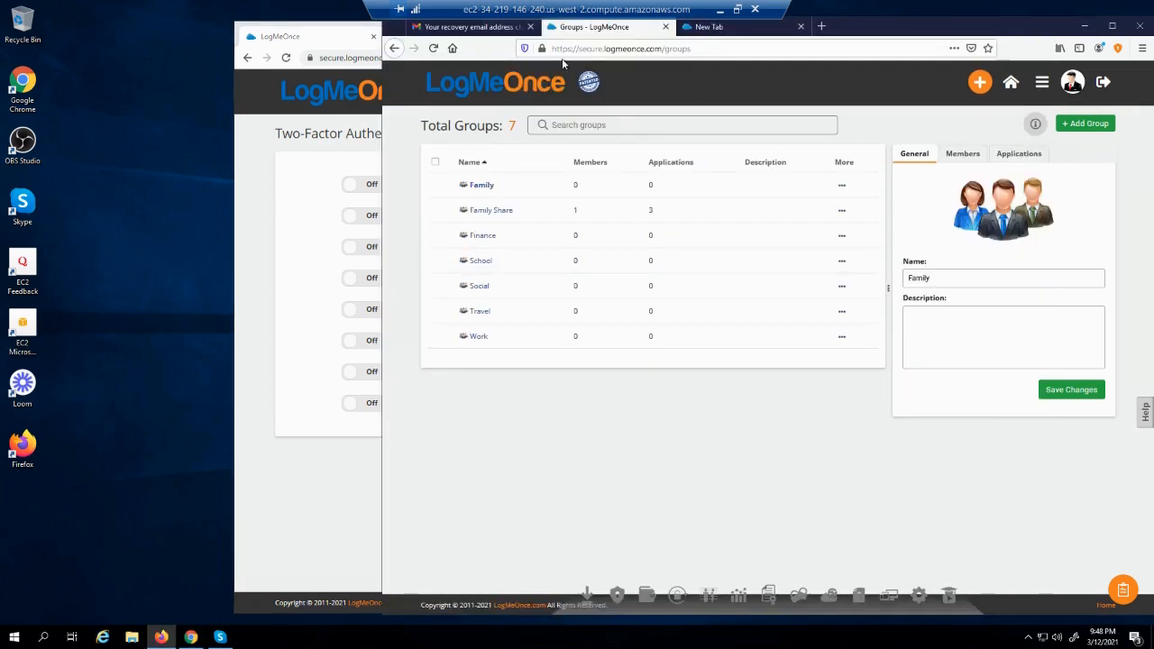
Turn on Email Message two-factor and send a verification code to the account's default e-mail
{"action": "left_click_drag", "start_coordinate": [332, 36], "coordinate": [151, 51]}
{"action": "left_click", "coordinate": [1017, 47]}
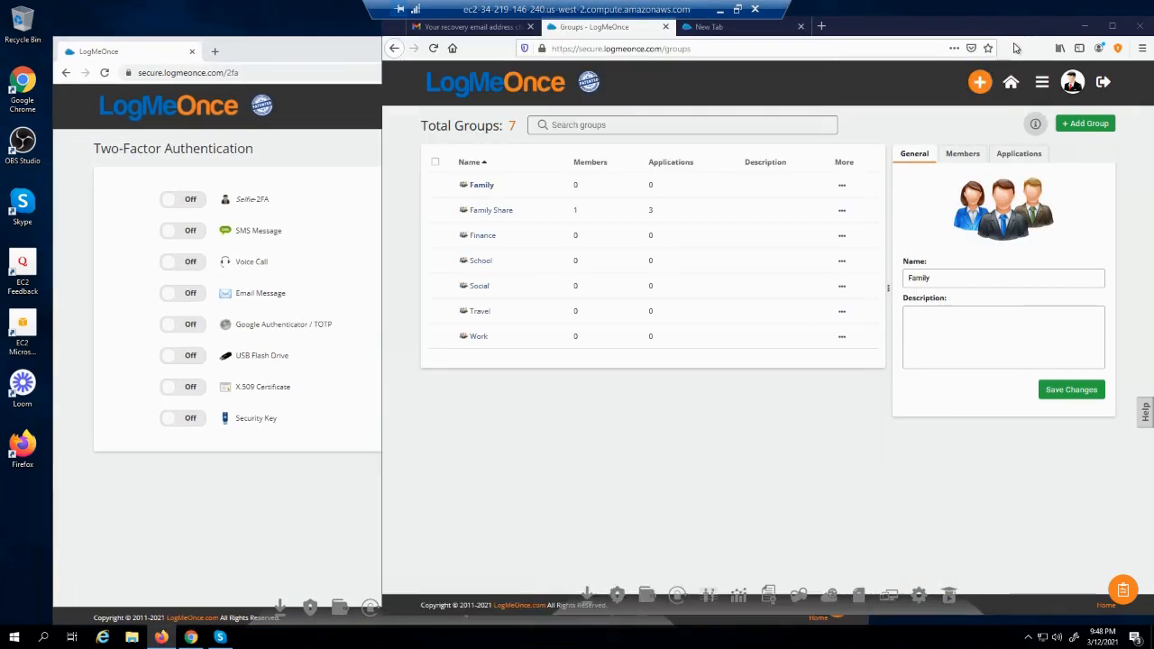
{"action": "left_click", "coordinate": [1036, 83]}
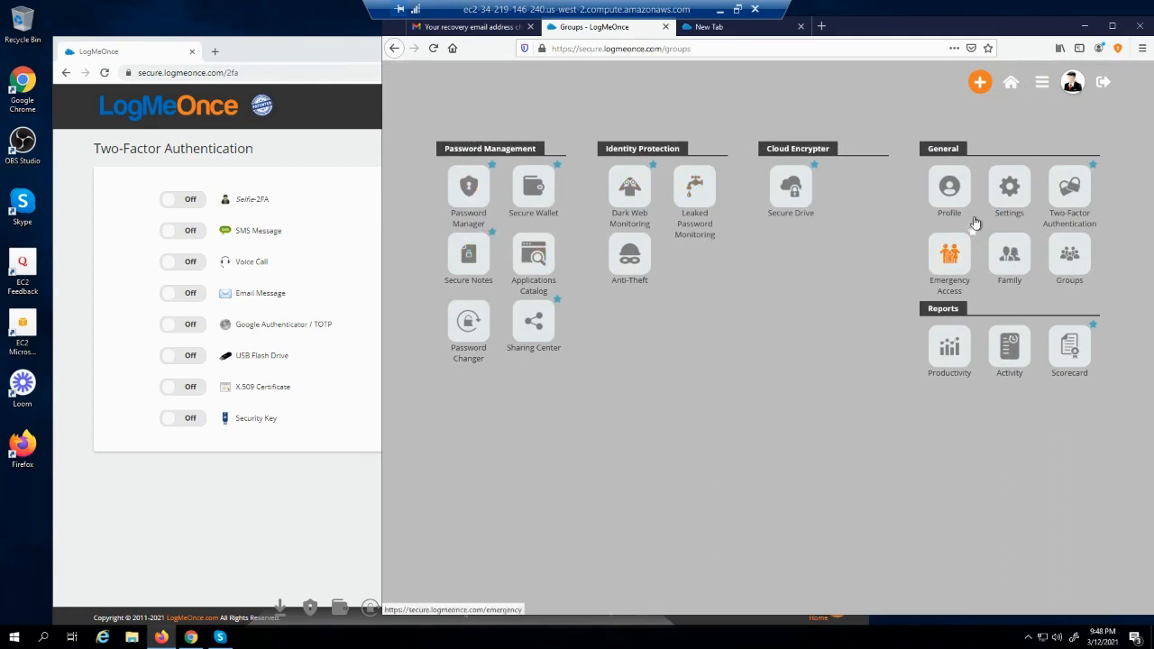
{"action": "left_click", "coordinate": [1074, 195]}
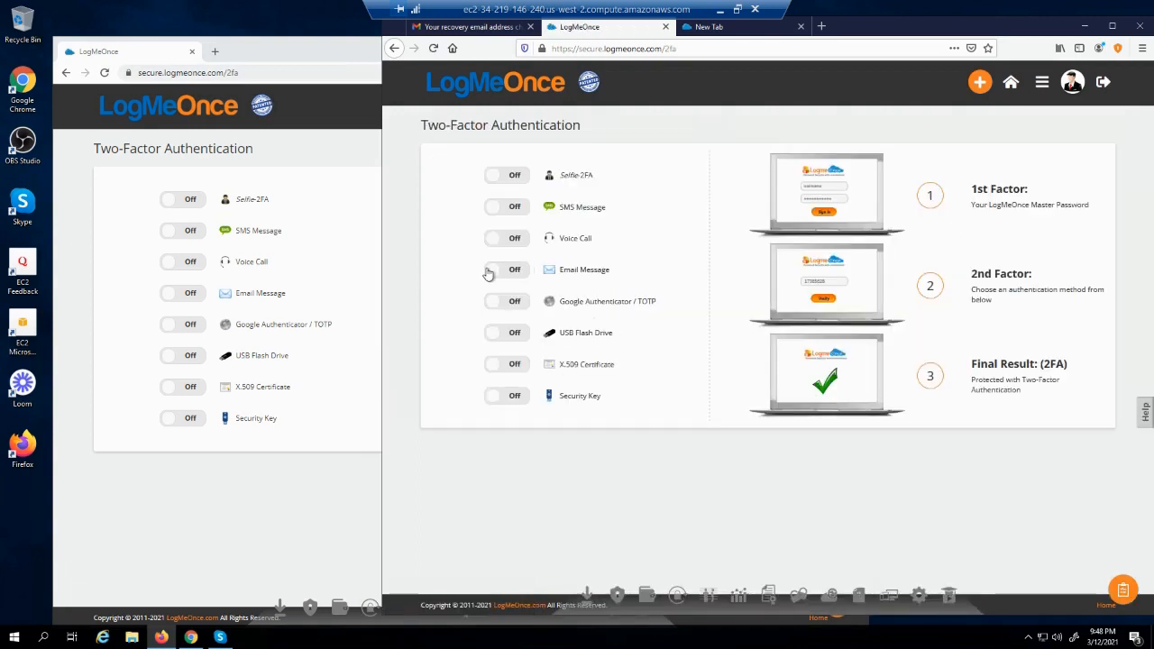
{"action": "left_click", "coordinate": [491, 272]}
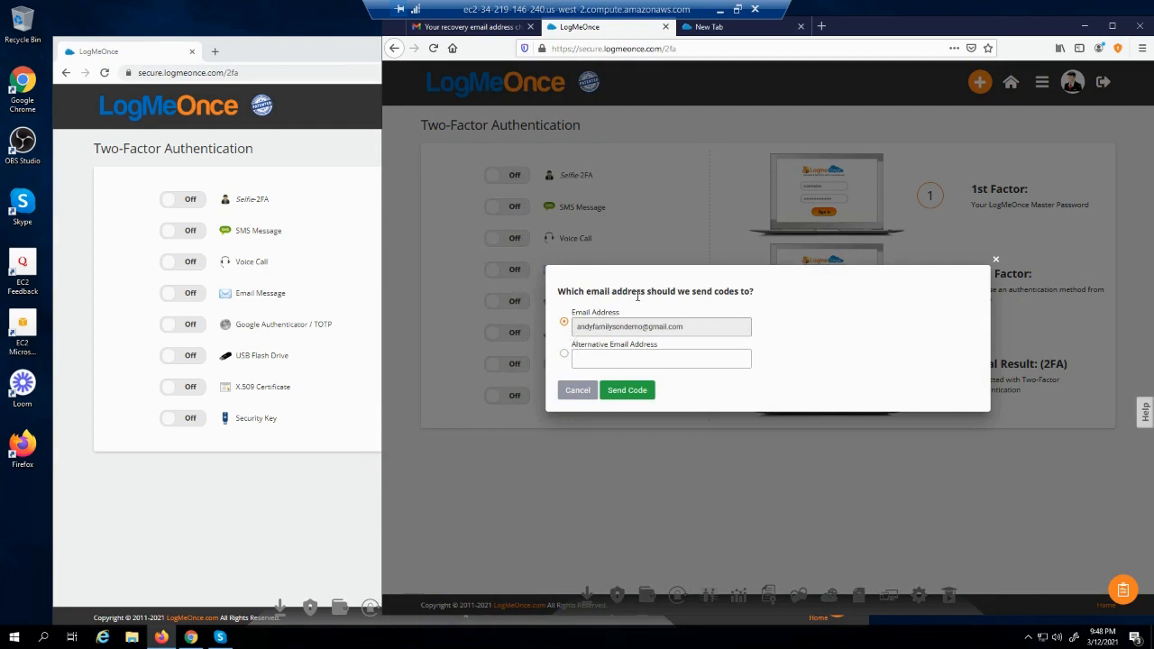
{"action": "left_click", "coordinate": [630, 390]}
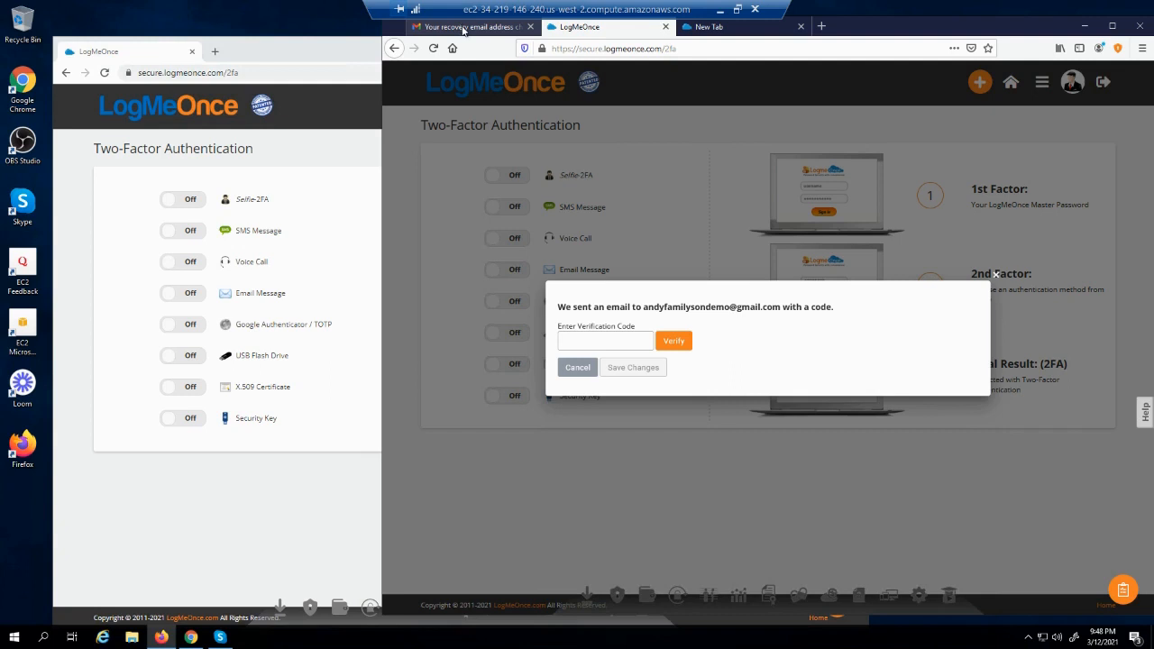
{"action": "left_click", "coordinate": [462, 28]}
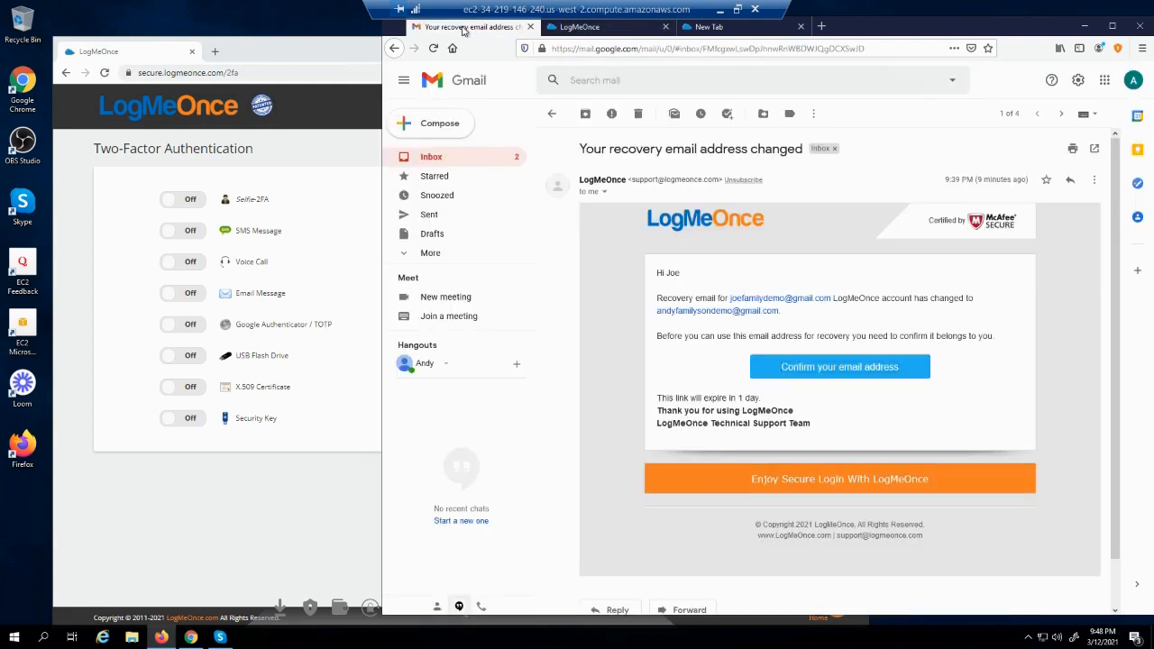
Open LogMeOnce's One-Time Password email in Gmail and select the code
{"action": "left_click", "coordinate": [431, 158]}
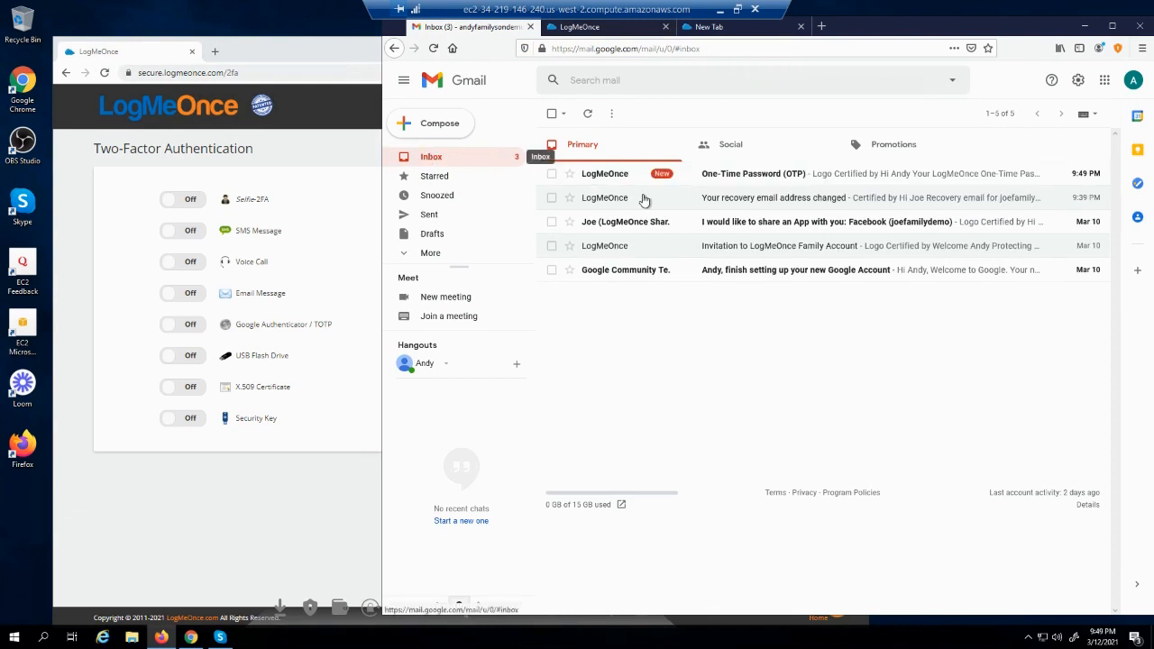
{"action": "left_click", "coordinate": [739, 175]}
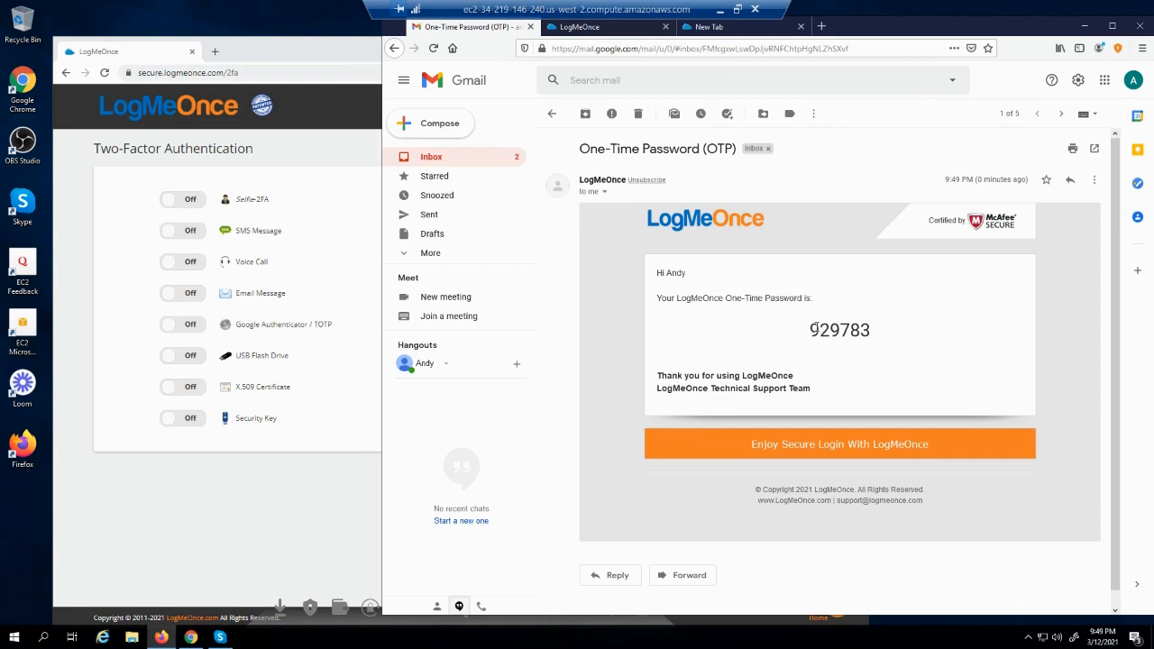
{"action": "left_click_drag", "start_coordinate": [810, 330], "coordinate": [881, 337]}
{"action": "key", "text": "ctrl+c"}
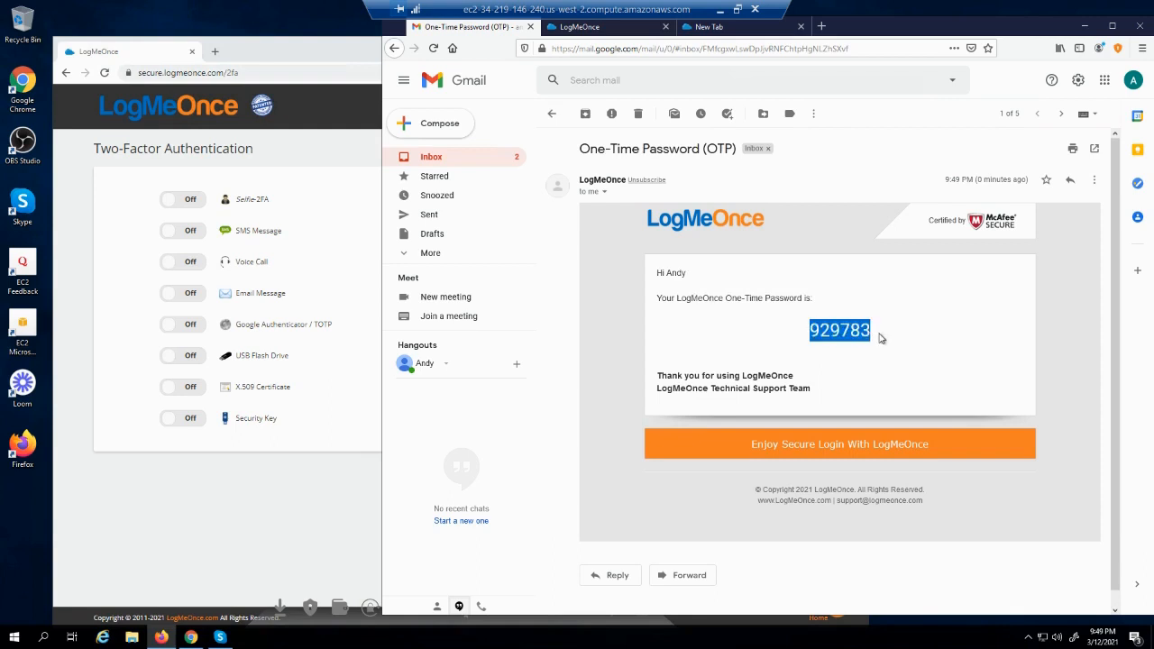
{"action": "left_click", "coordinate": [620, 29]}
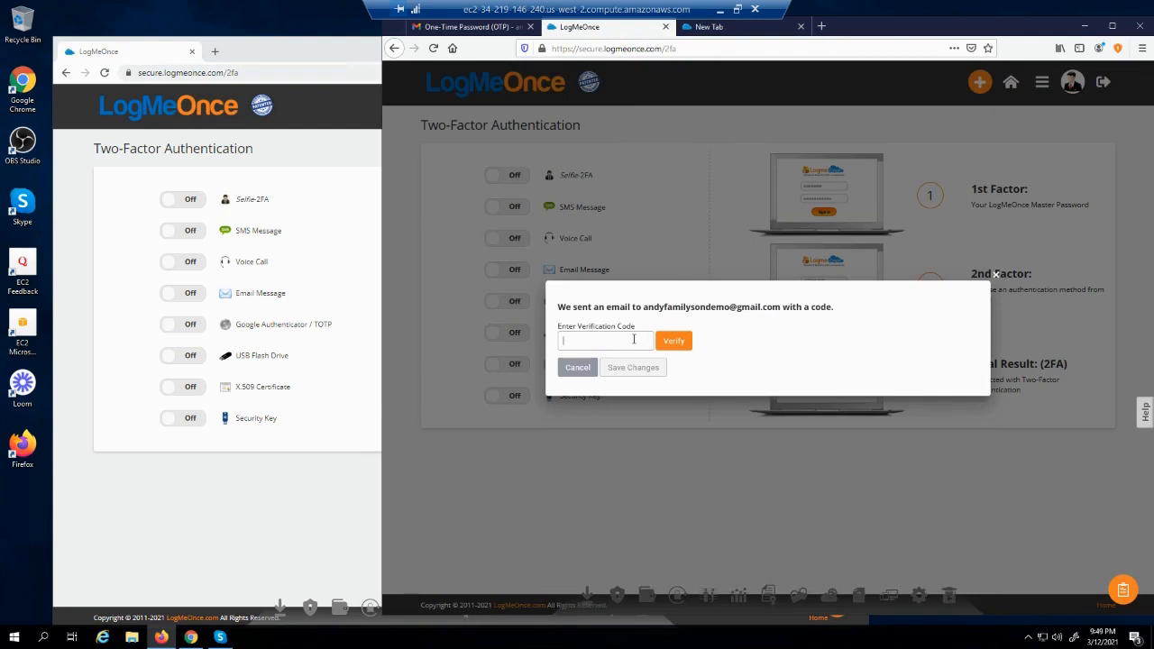
Paste and verify the emailed code, then save Email Message two-factor as On
{"action": "key", "text": "ctrl+v"}
{"action": "left_click", "coordinate": [676, 344]}
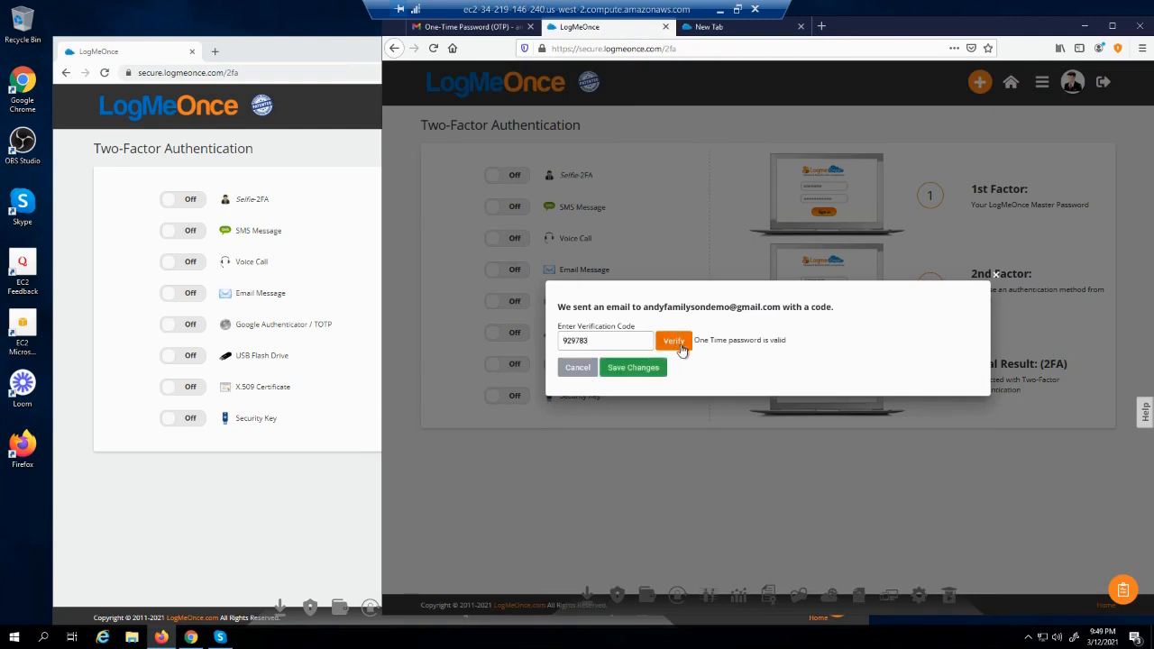
{"action": "left_click", "coordinate": [630, 375]}
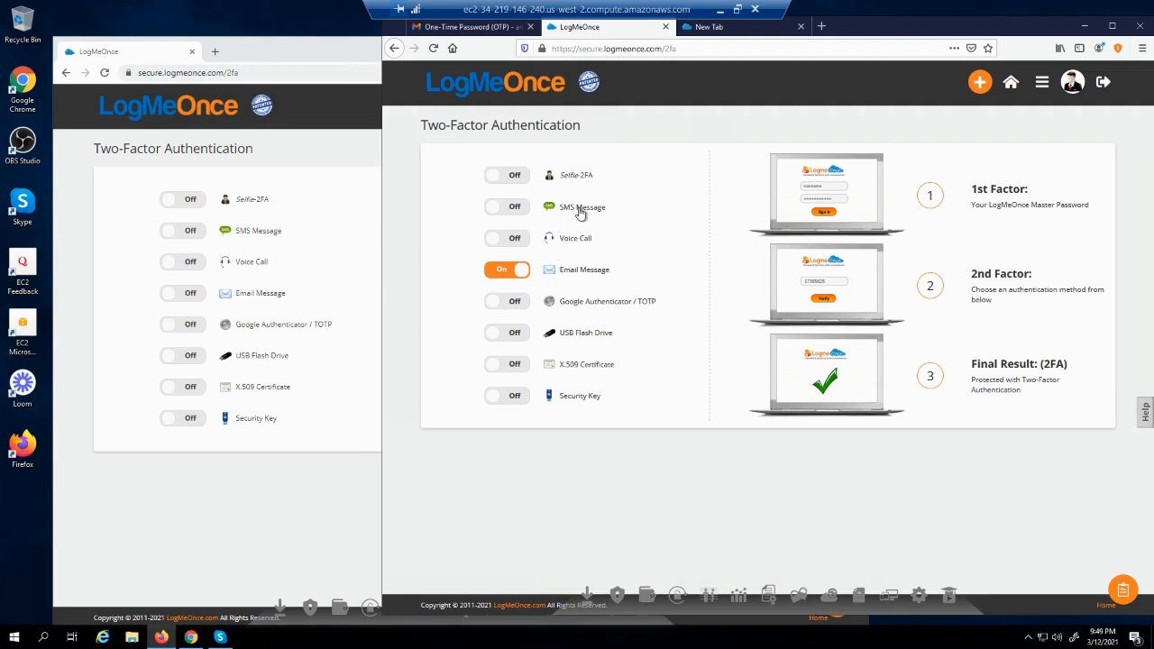
Log out and back in with the master password, declining Firefox's offer to save it
{"action": "left_click", "coordinate": [1104, 84]}
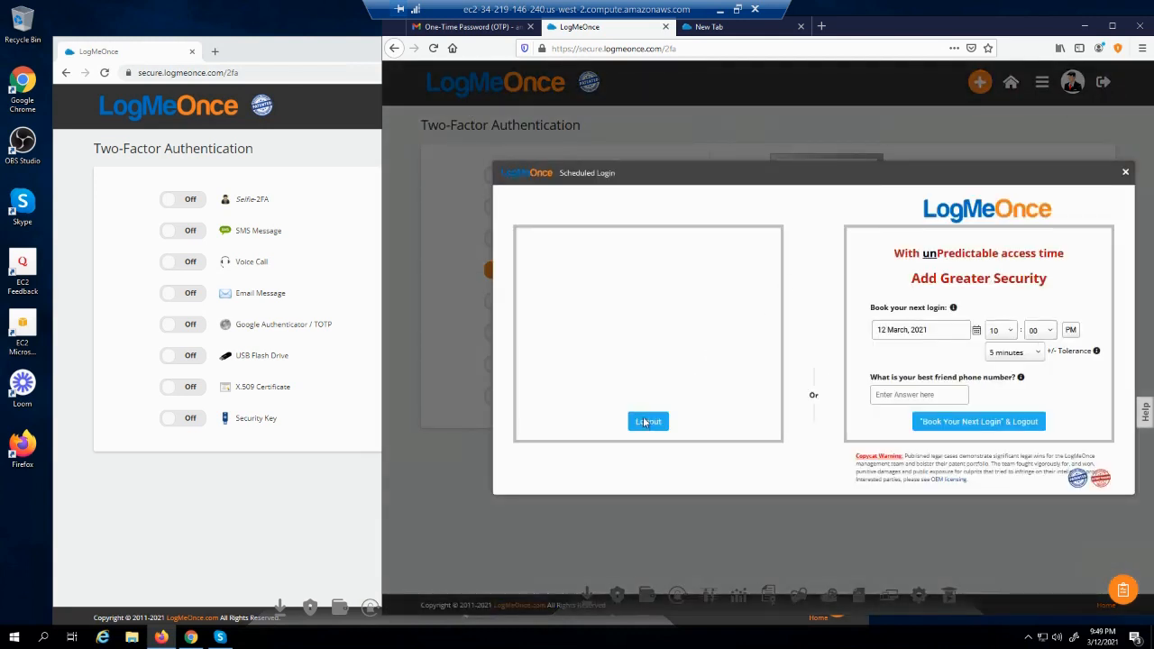
{"action": "left_click", "coordinate": [647, 421]}
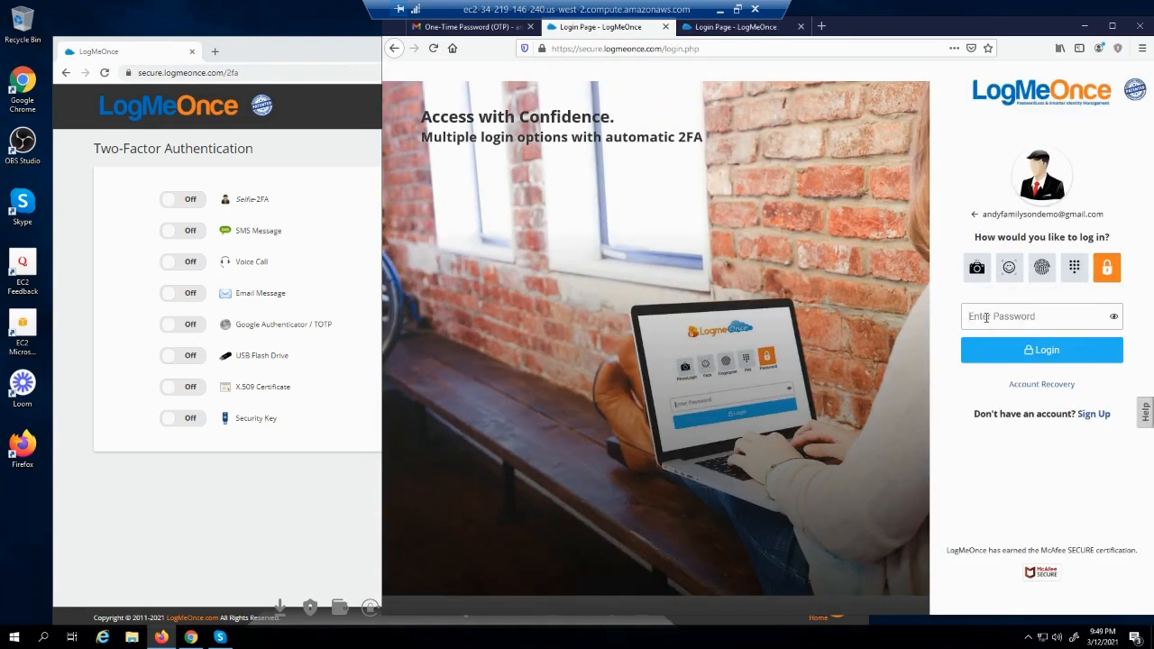
{"action": "left_click", "coordinate": [986, 318]}
{"action": "type", "text": "•"}
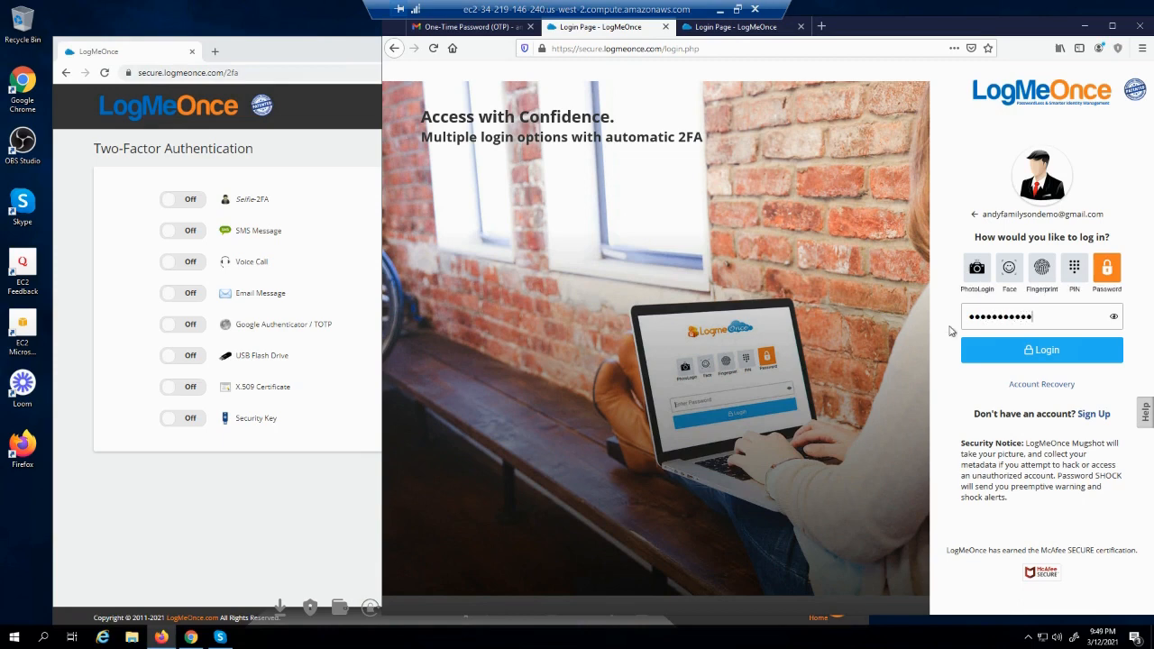
{"action": "left_click", "coordinate": [991, 352]}
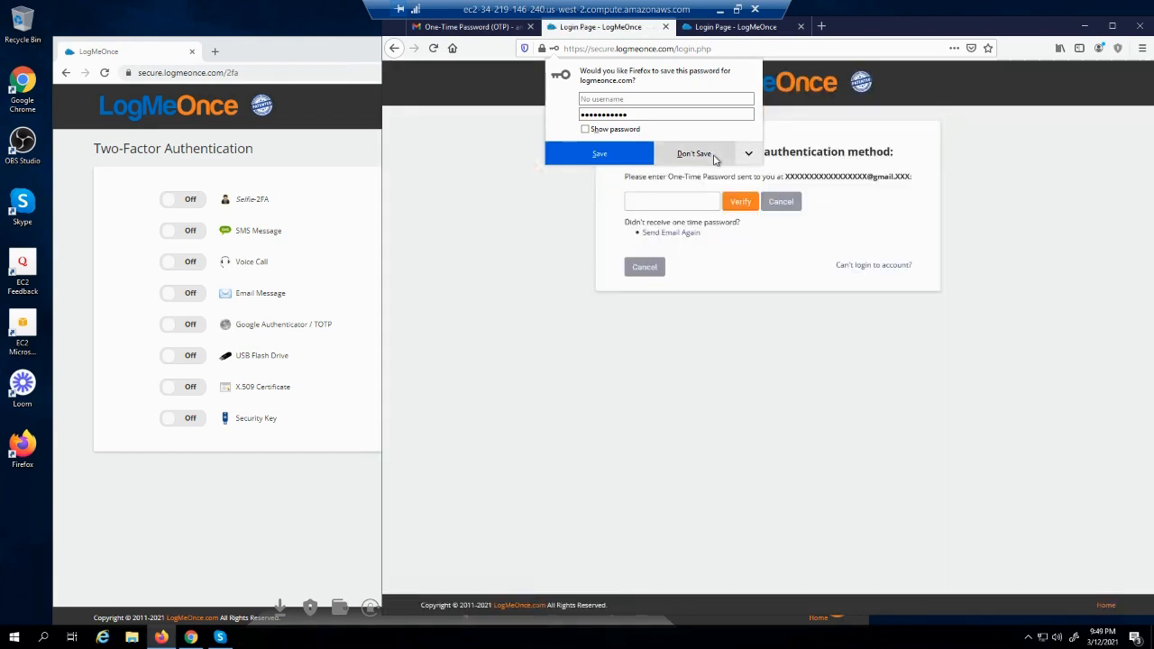
{"action": "left_click", "coordinate": [712, 155]}
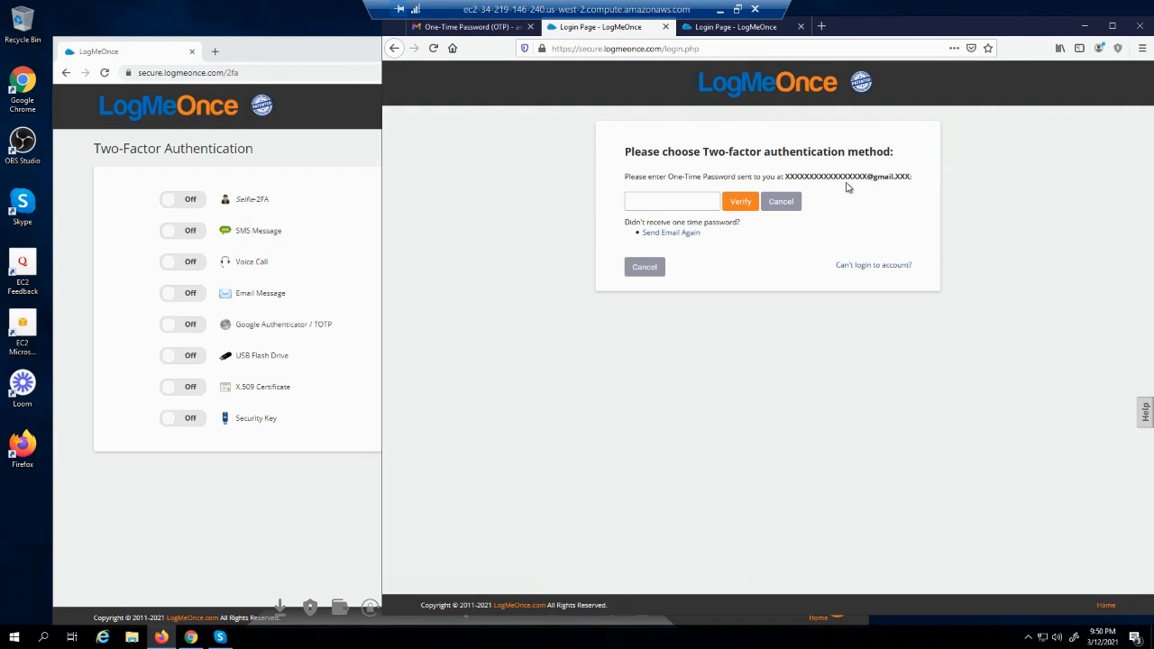
{"action": "left_click", "coordinate": [446, 30]}
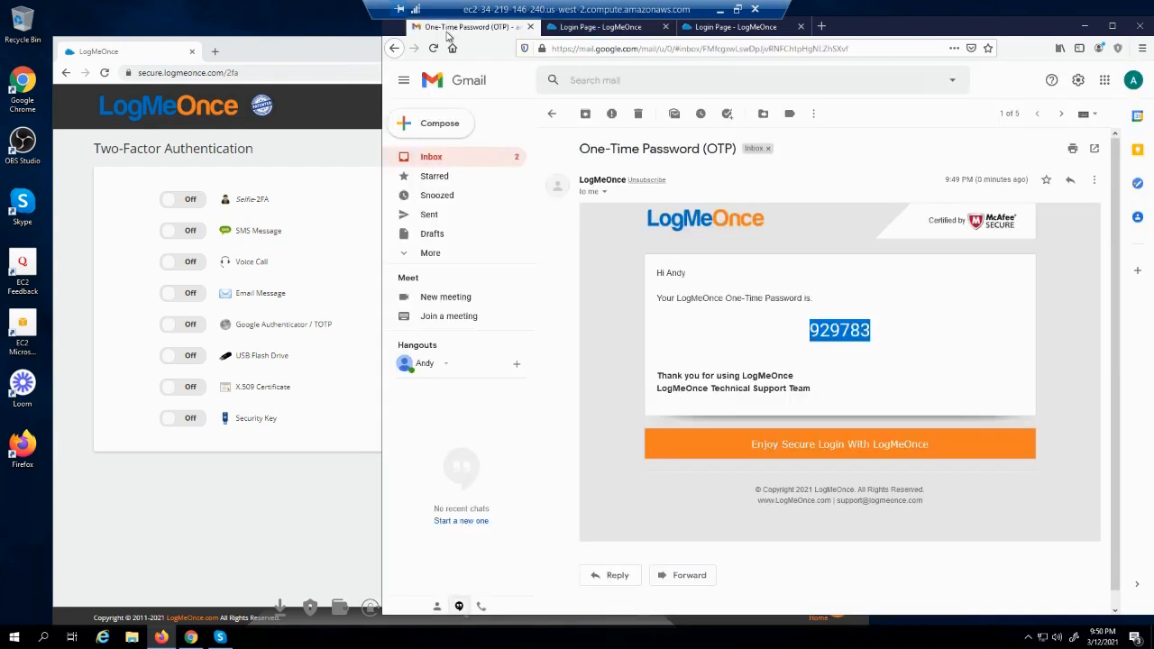
Open the newest One-Time Password email in Gmail, select its code, and return to the LogMeOnce login tab
{"action": "left_click", "coordinate": [434, 159]}
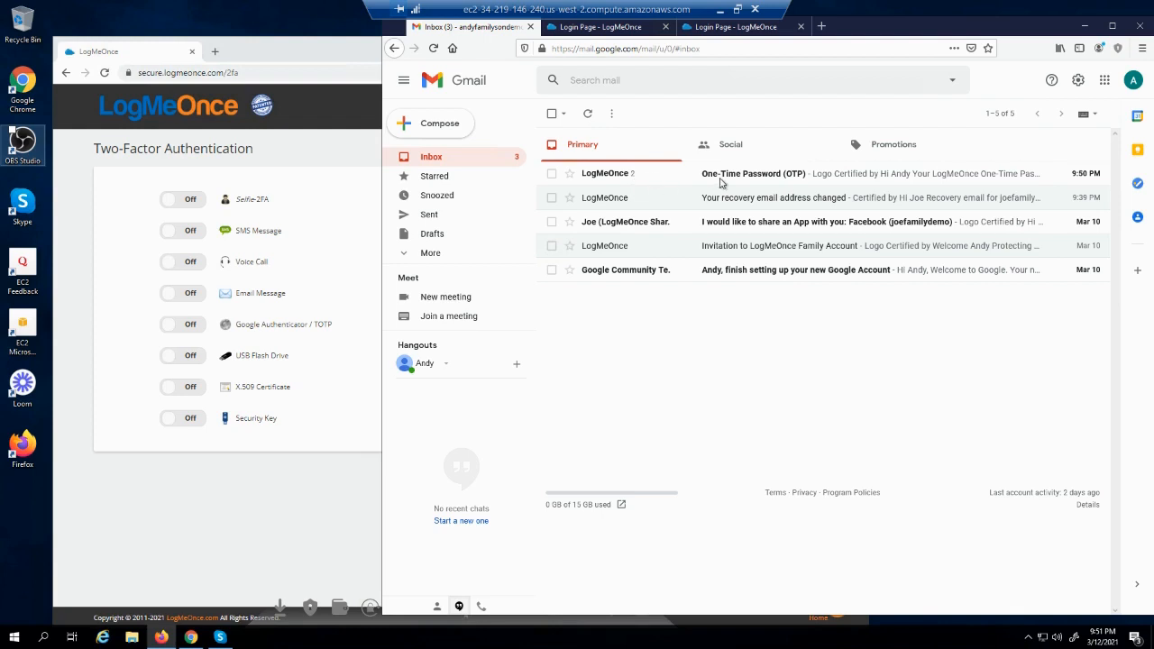
{"action": "left_click", "coordinate": [721, 181]}
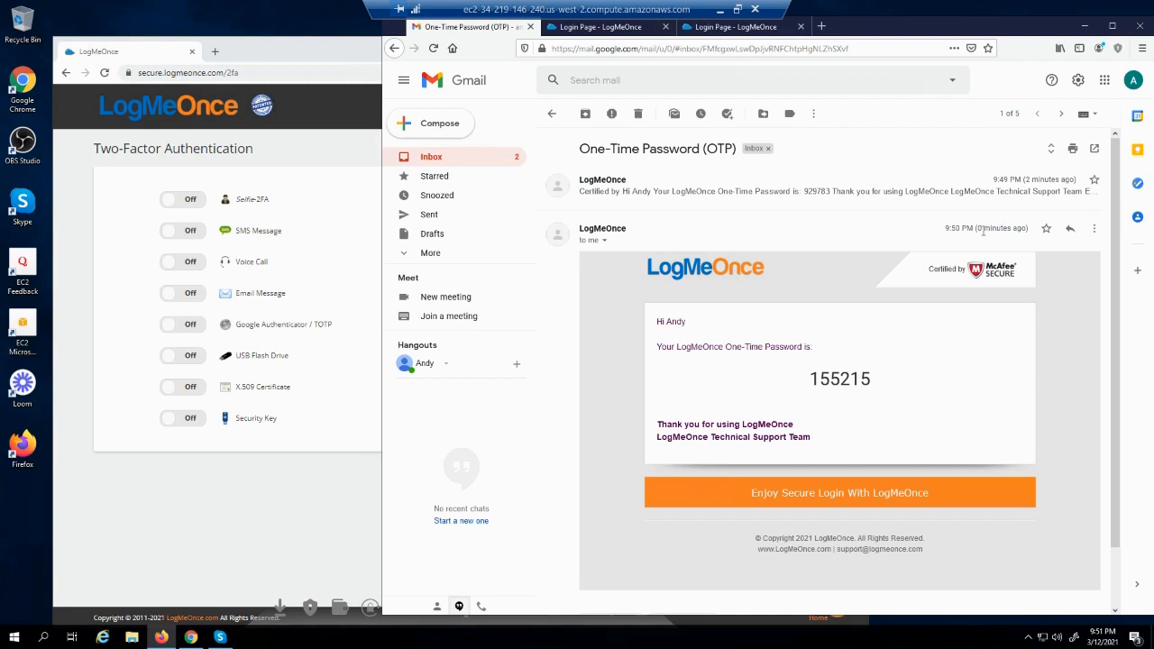
{"action": "double_click", "coordinate": [837, 378]}
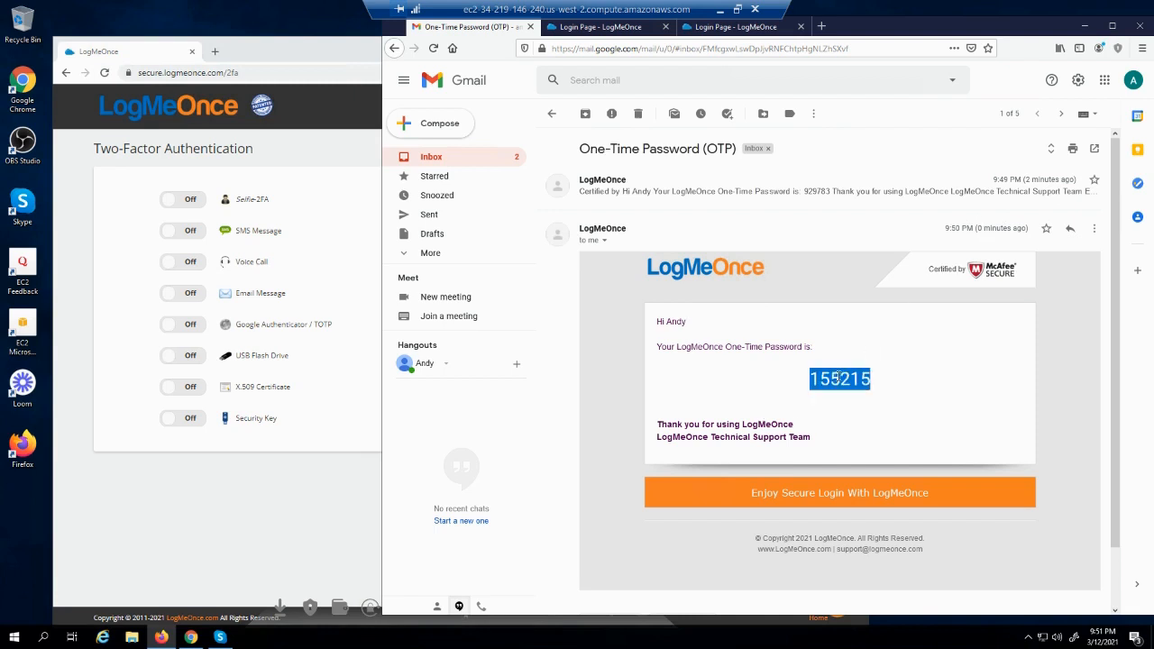
{"action": "left_click", "coordinate": [593, 27]}
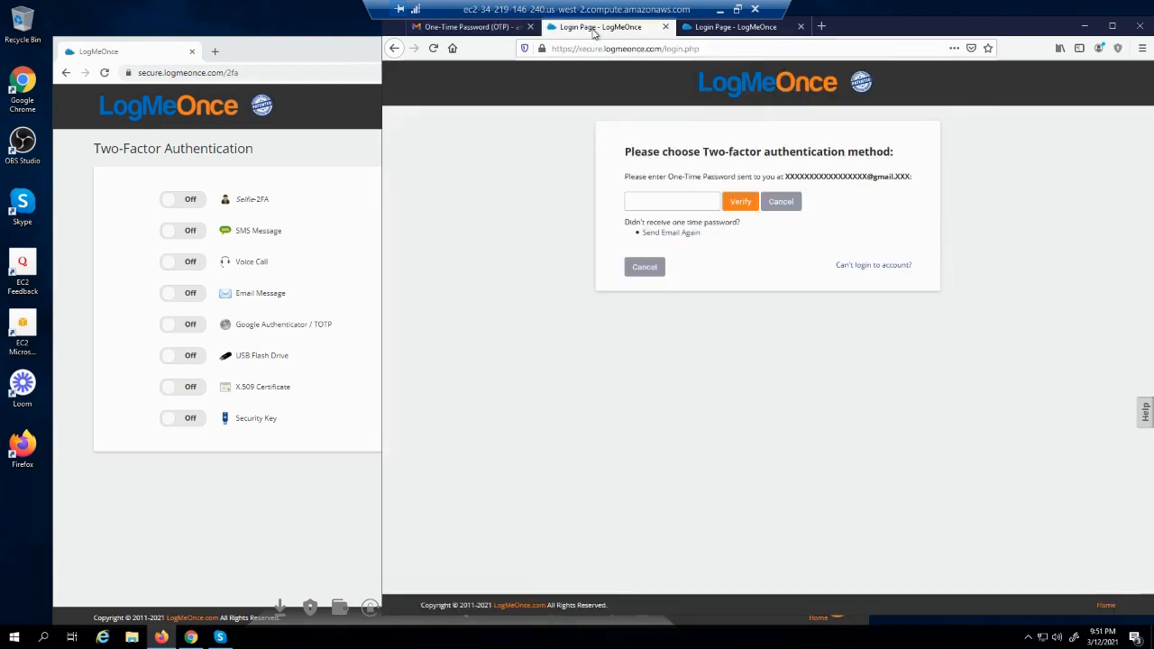
Paste the emailed one-time password into the OTP field and verify it to reach the dashboard
{"action": "left_click", "coordinate": [673, 200]}
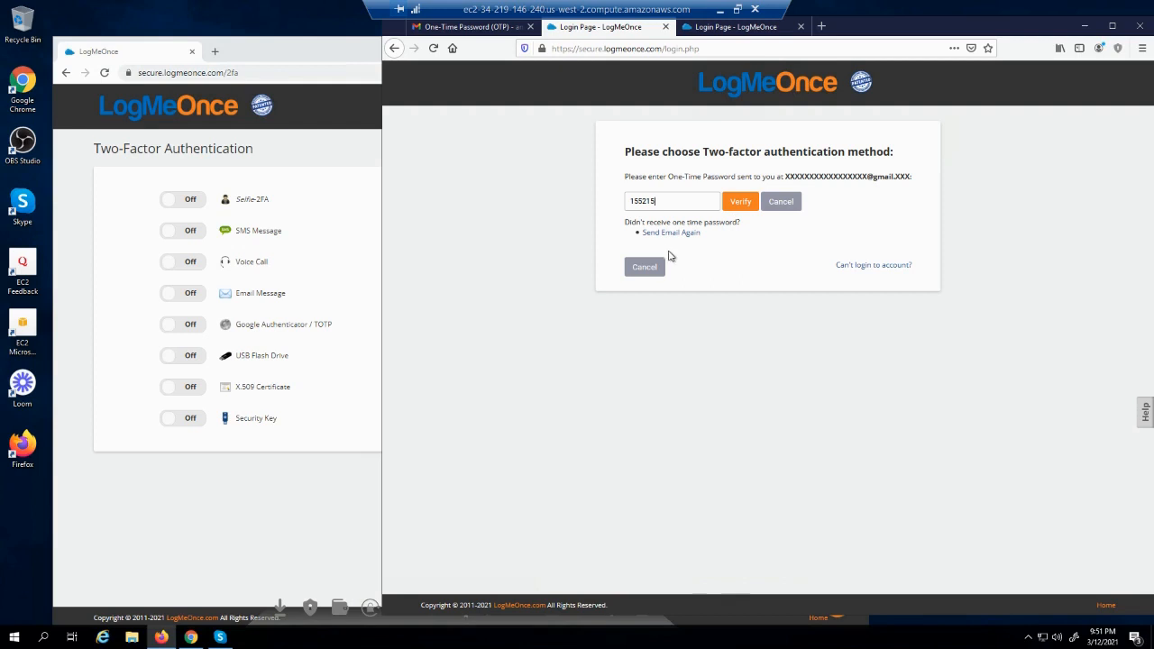
{"action": "left_click", "coordinate": [665, 232]}
{"action": "left_click", "coordinate": [741, 202]}
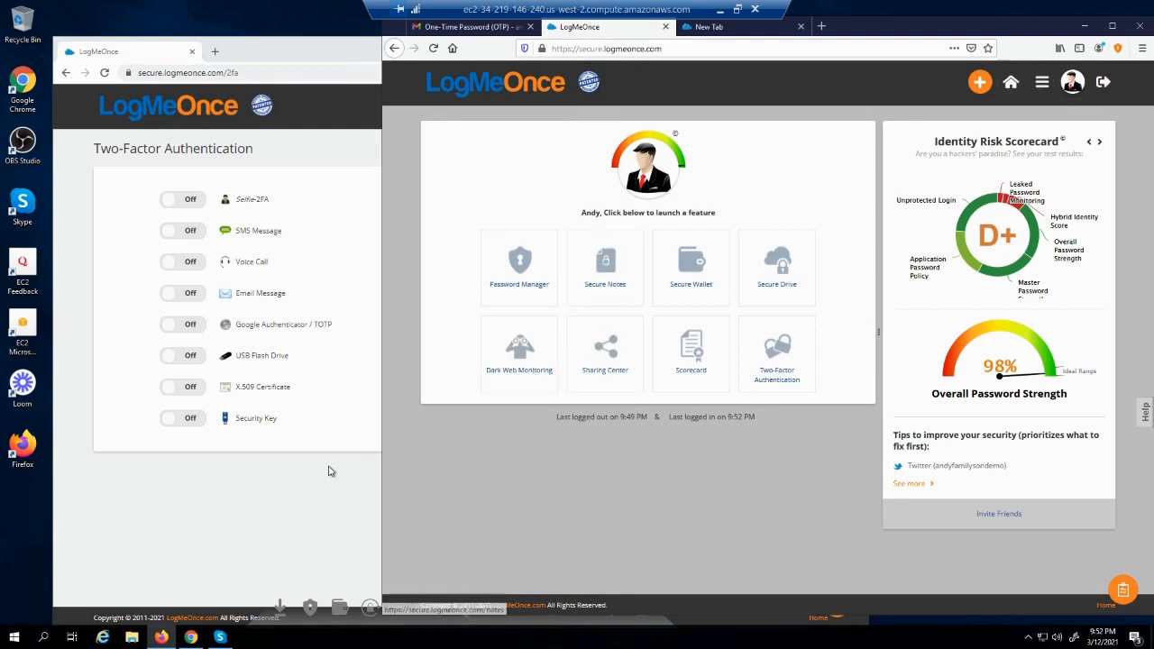
Open the Profile page in the Chrome LogMeOnce window
{"action": "left_click", "coordinate": [293, 499]}
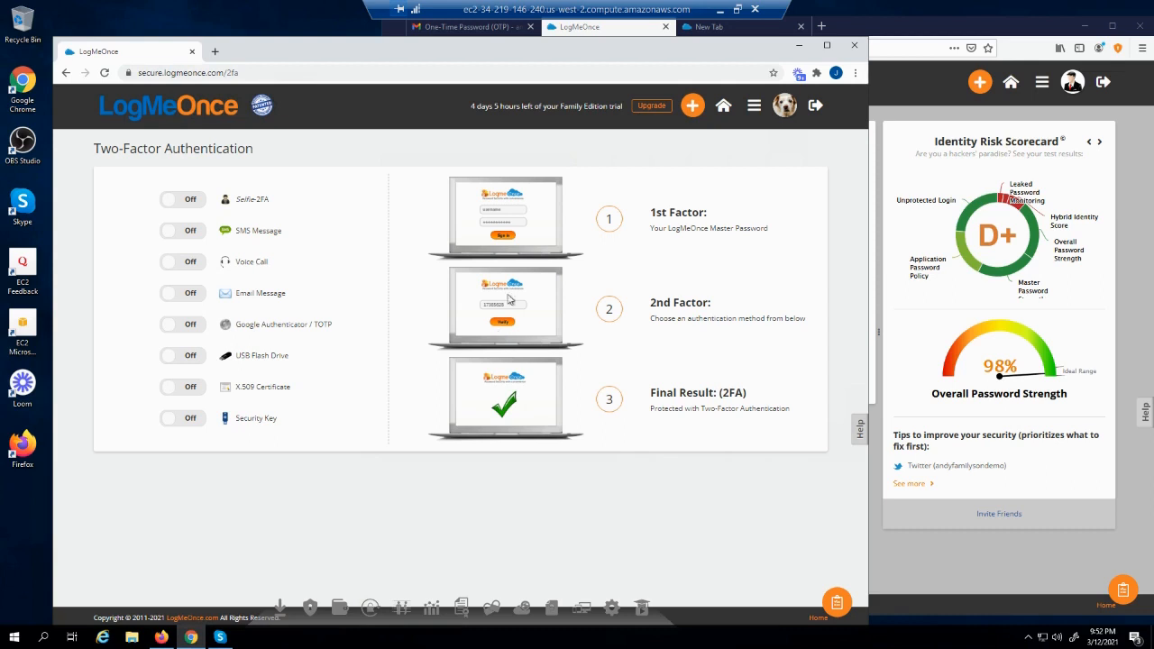
{"action": "left_click", "coordinate": [753, 107]}
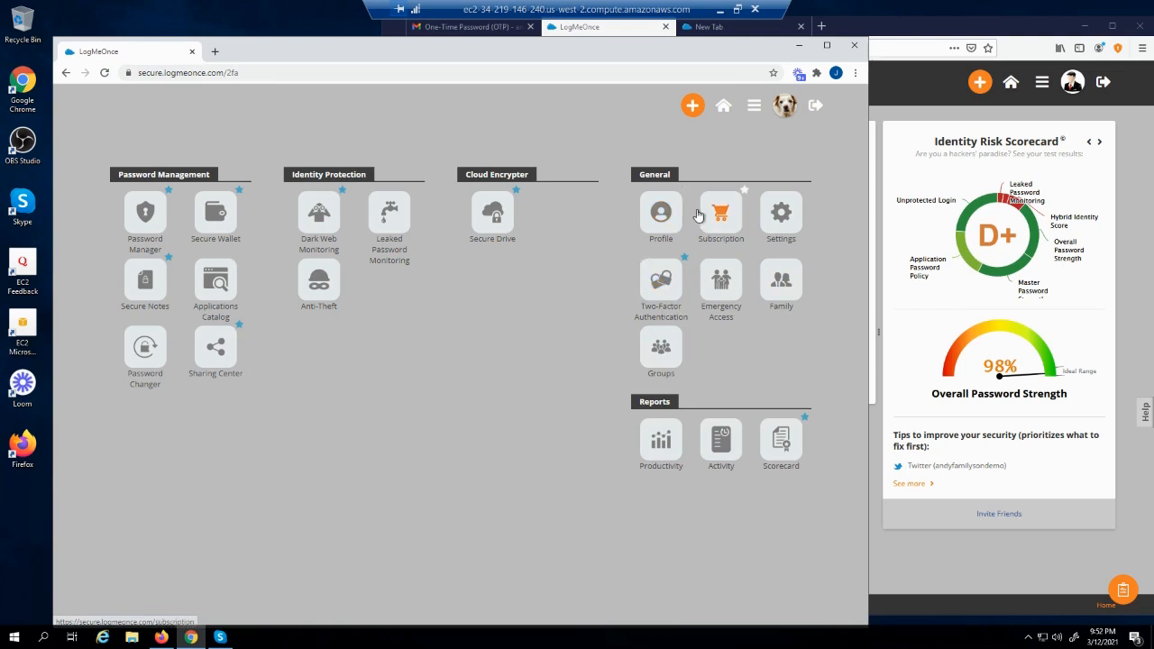
{"action": "left_click", "coordinate": [668, 213]}
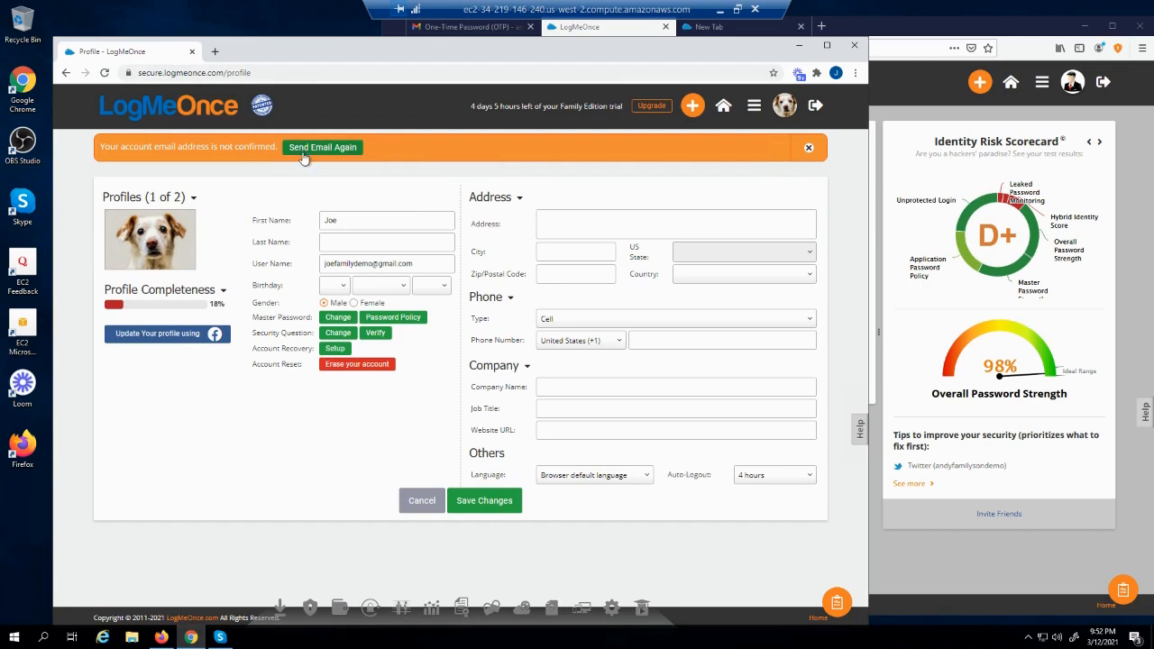
Open the Profile page in the Firefox window, then bring the Chrome window back to the front
{"action": "left_click", "coordinate": [933, 109]}
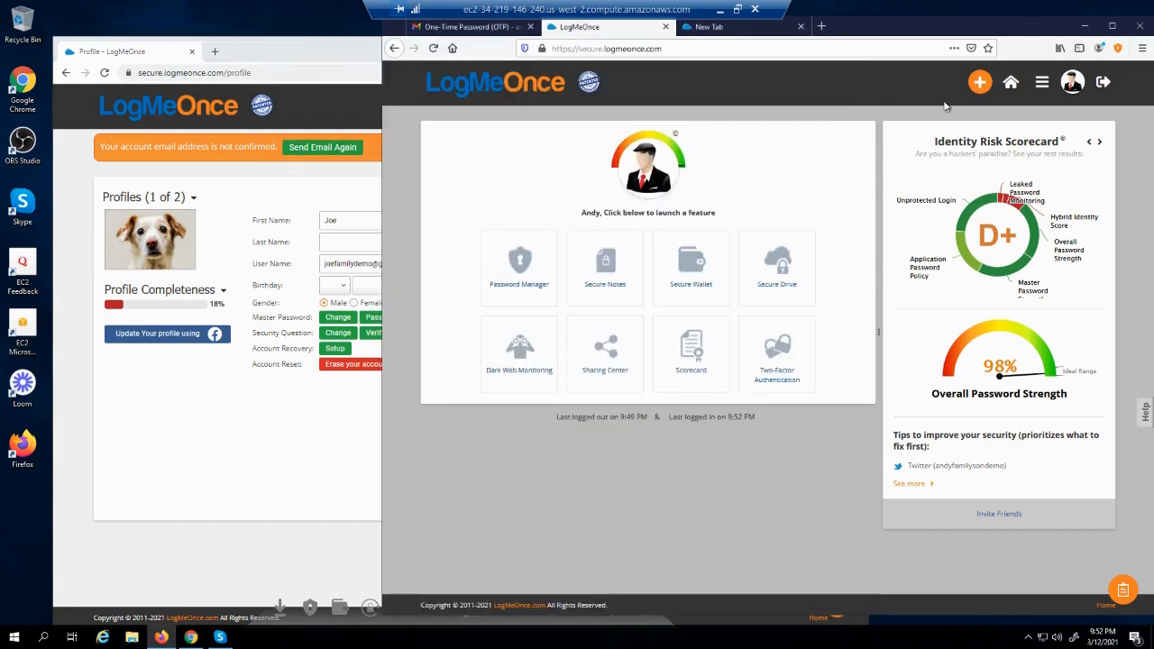
{"action": "left_click", "coordinate": [1041, 84]}
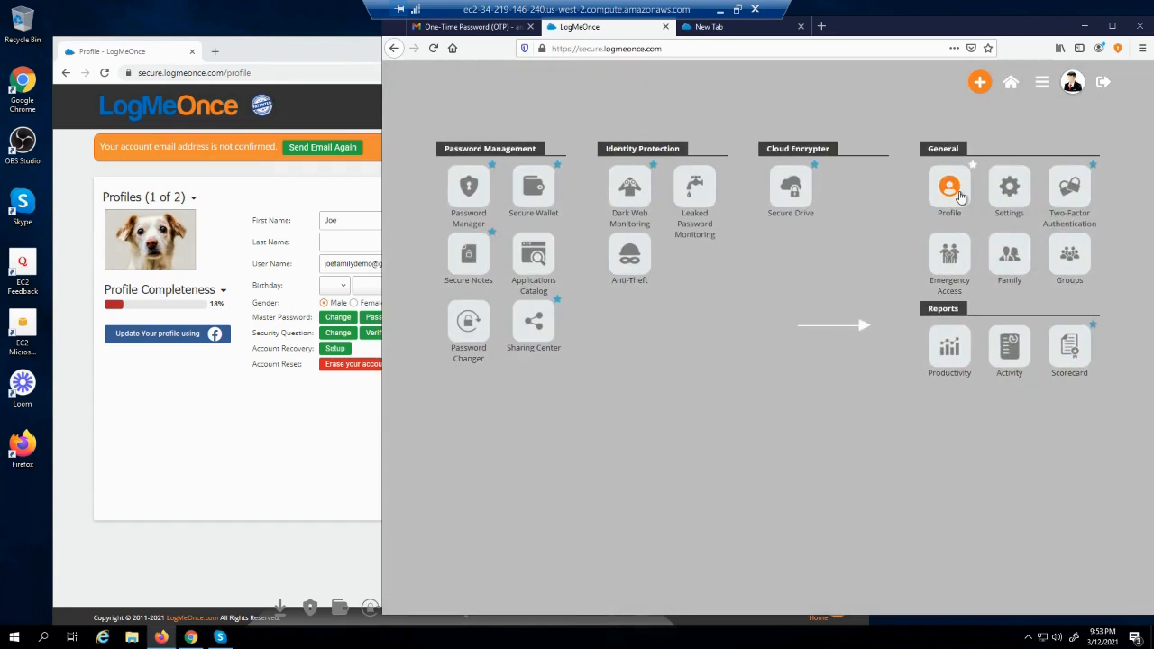
{"action": "left_click", "coordinate": [960, 196]}
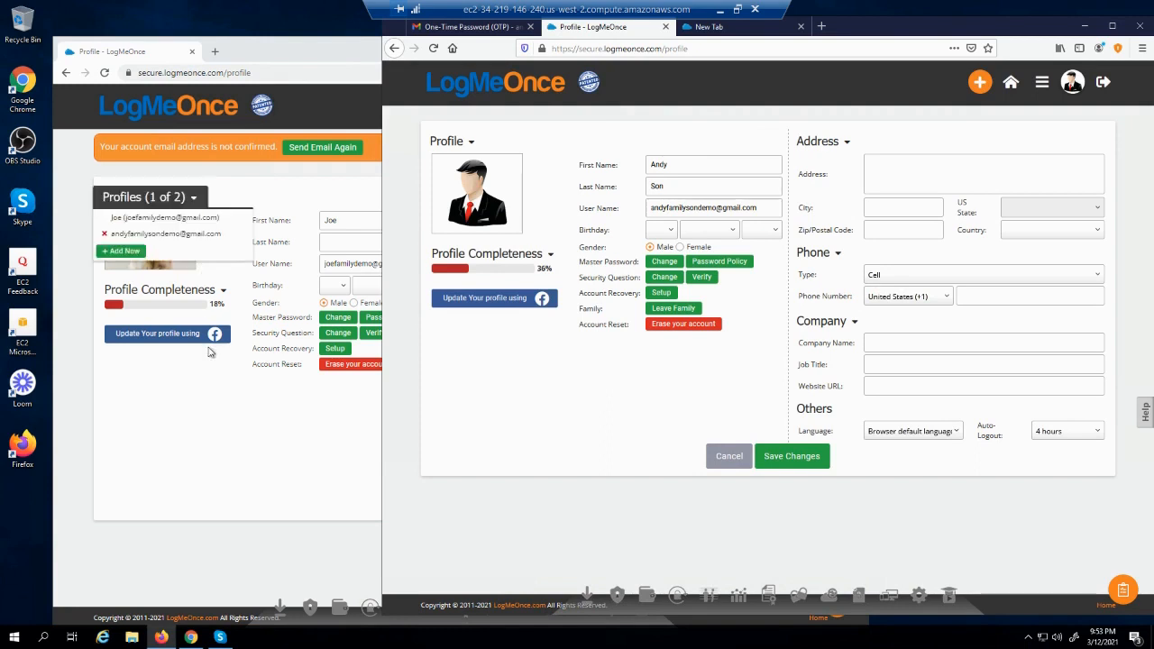
{"action": "left_click", "coordinate": [212, 409]}
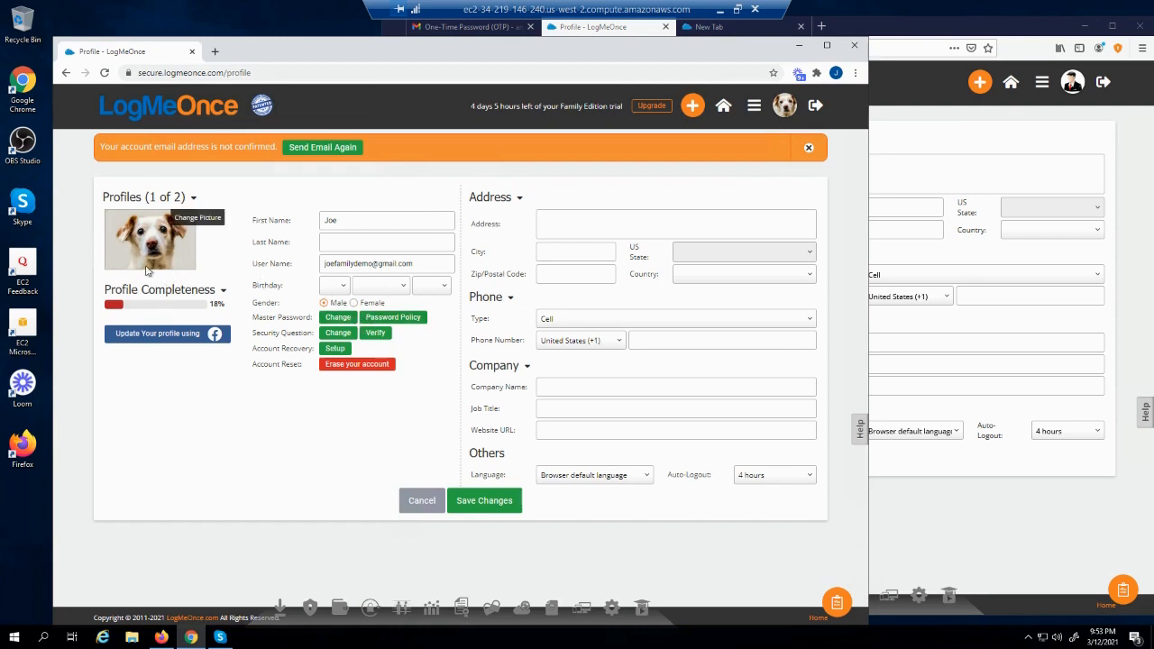
Set the profile birthday to 1 January 1957
{"action": "left_click", "coordinate": [167, 292]}
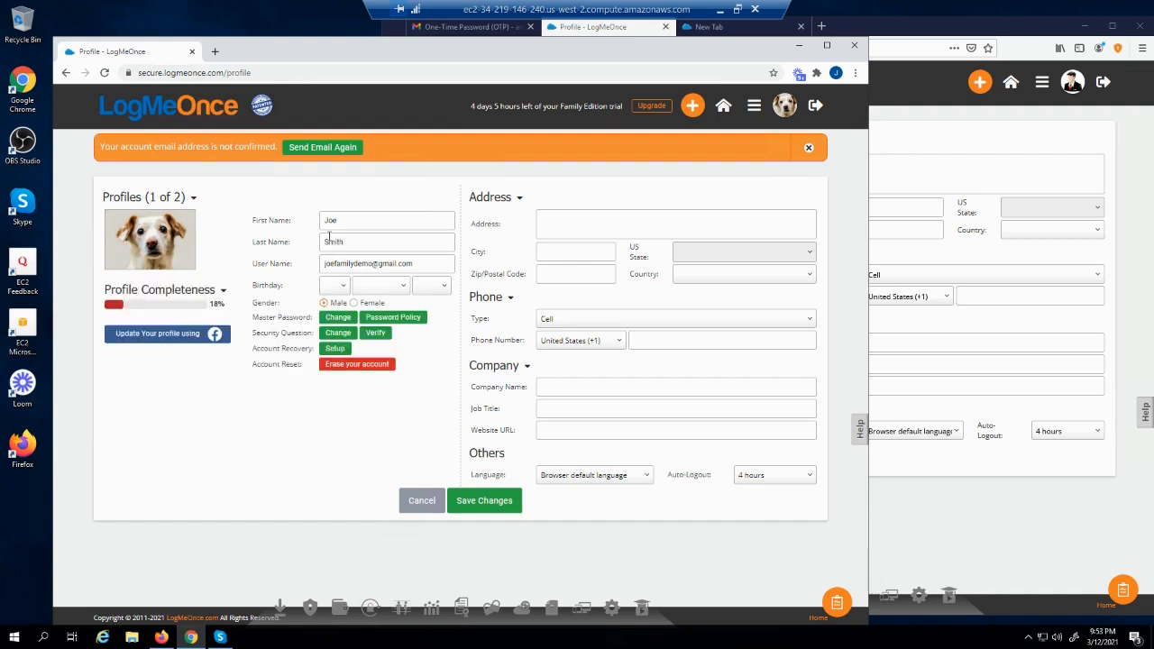
{"action": "left_click", "coordinate": [332, 286]}
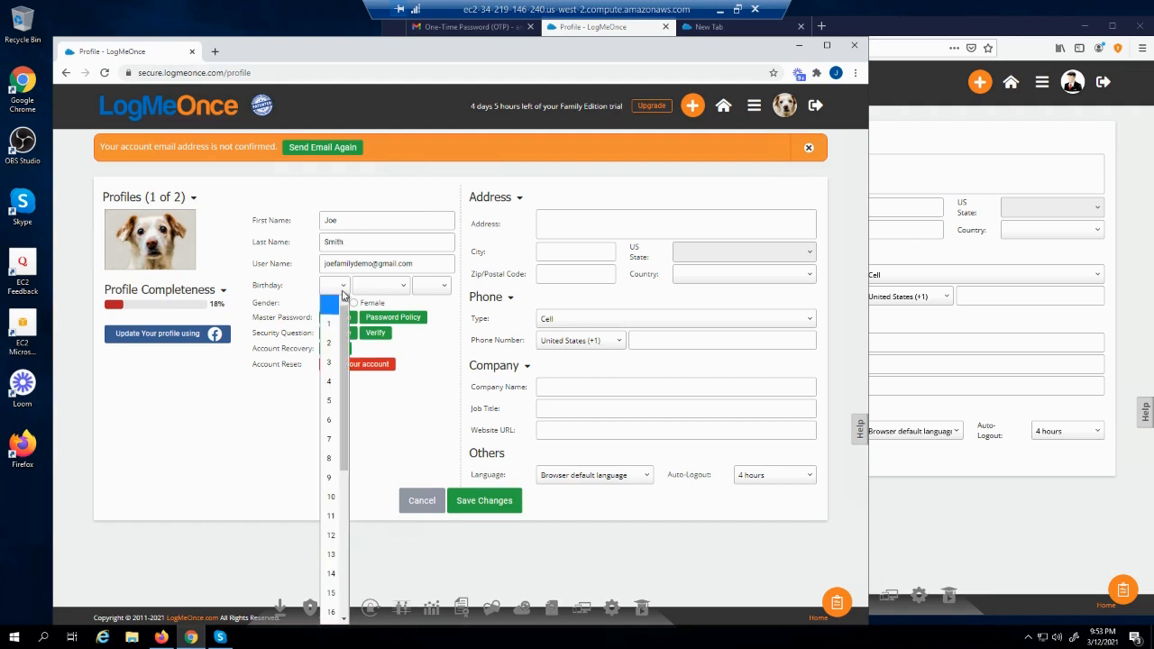
{"action": "left_click", "coordinate": [333, 301]}
{"action": "left_click", "coordinate": [381, 285]}
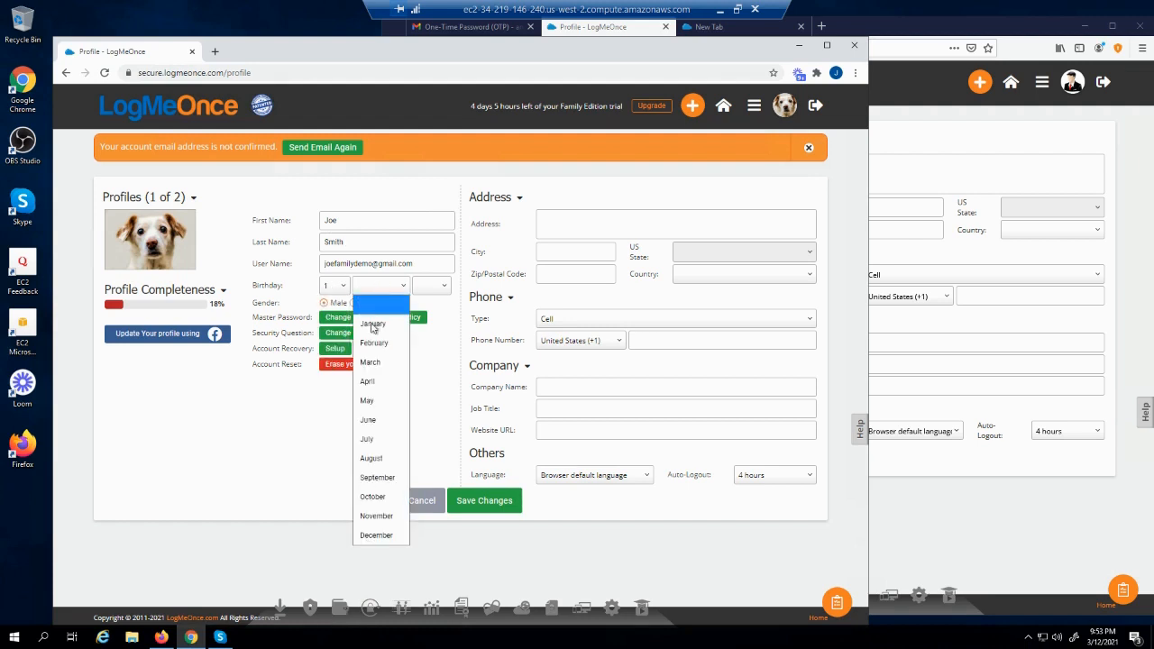
{"action": "left_click", "coordinate": [375, 330]}
{"action": "left_click", "coordinate": [430, 286]}
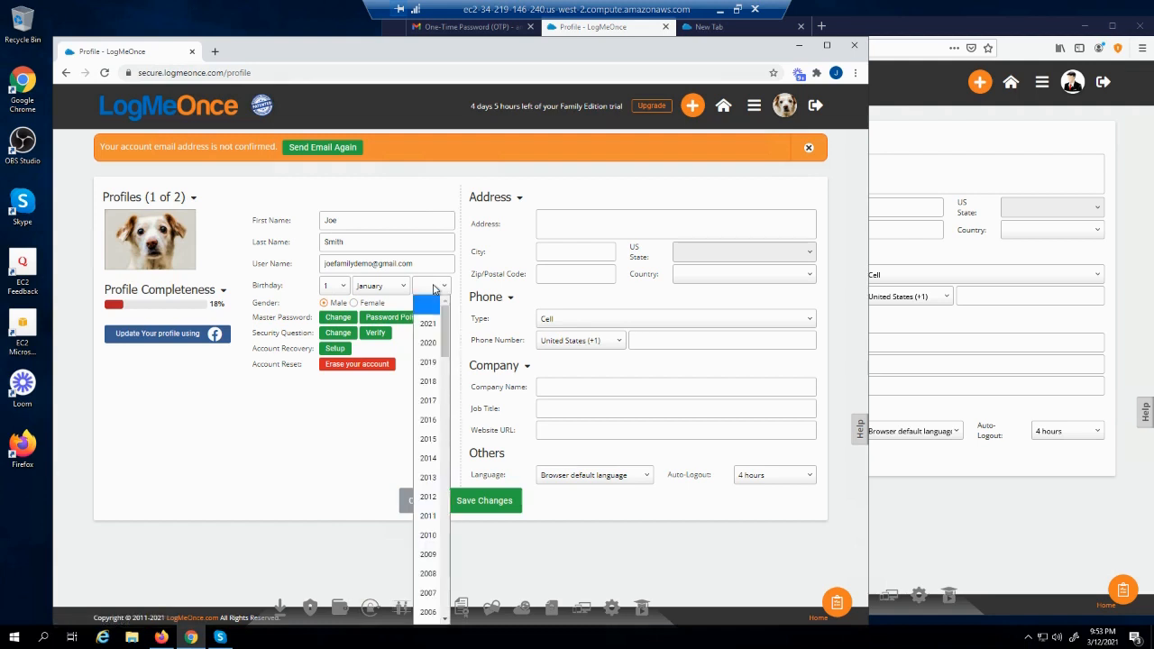
{"action": "scroll", "coordinate": [419, 518], "scroll_direction": "down", "scroll_amount": 12}
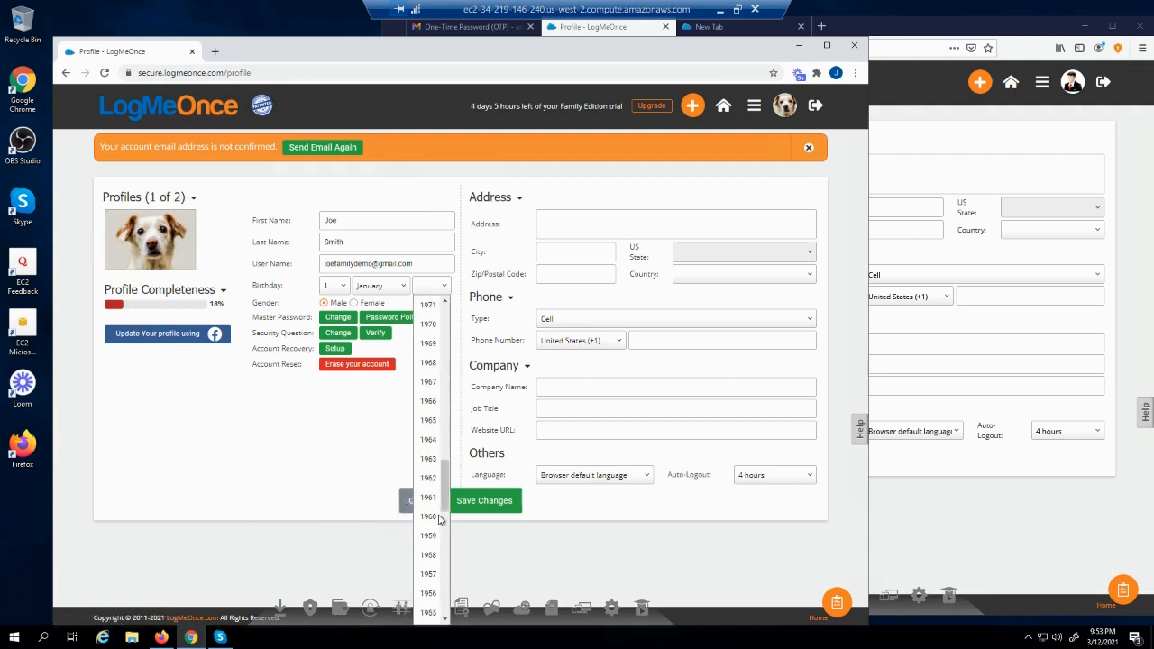
{"action": "left_click", "coordinate": [429, 516]}
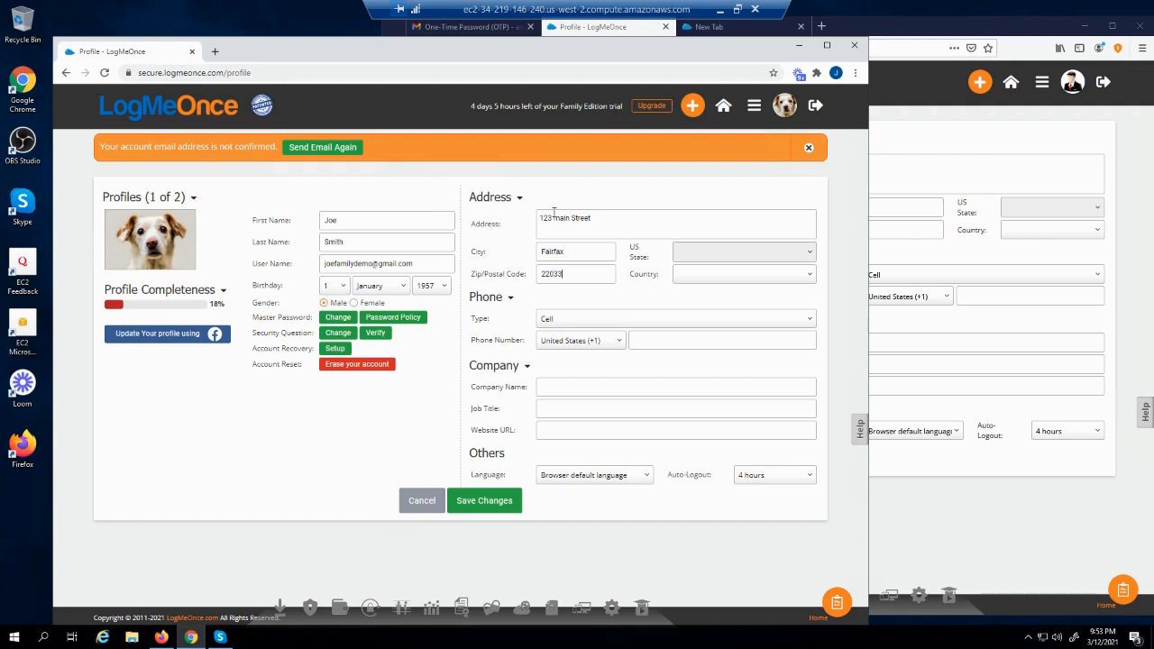
Set country to United States and state to Virginia, save, and review completeness requirements
{"action": "left_click", "coordinate": [726, 279]}
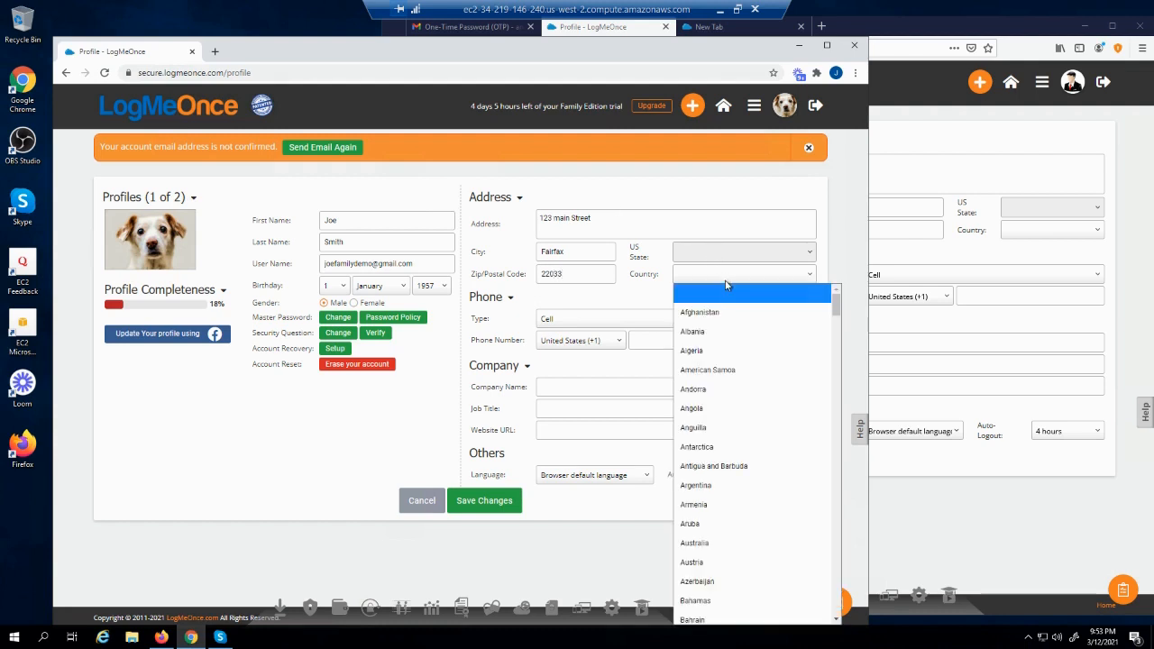
{"action": "key", "text": "u"}
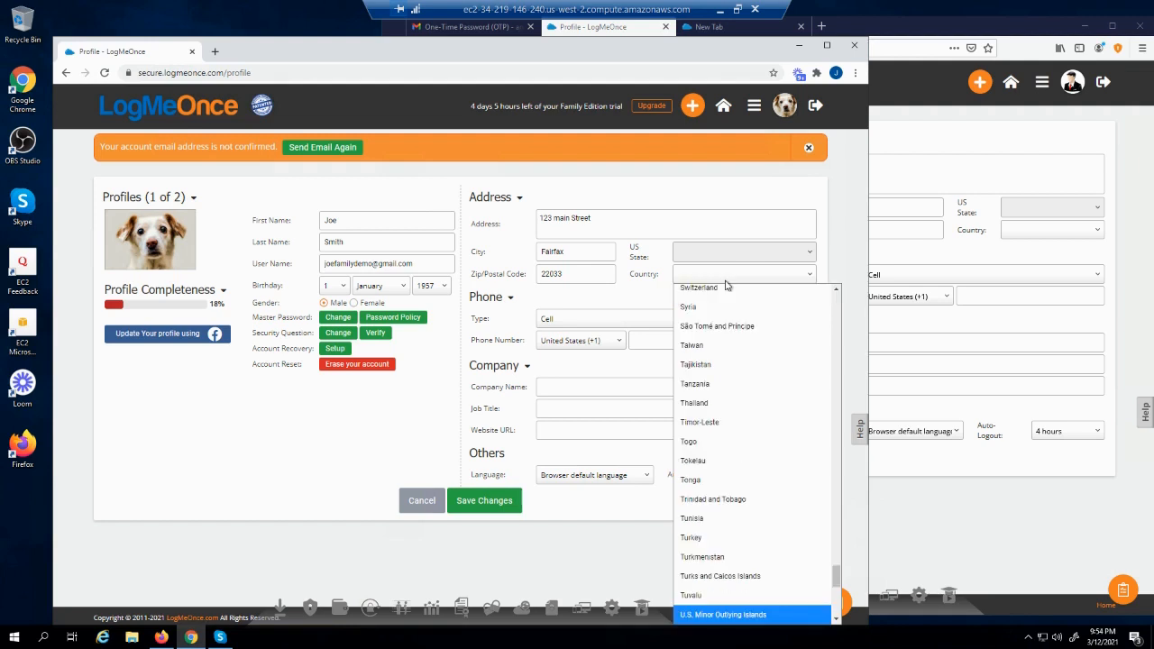
{"action": "scroll", "coordinate": [783, 552], "scroll_direction": "down", "scroll_amount": 3}
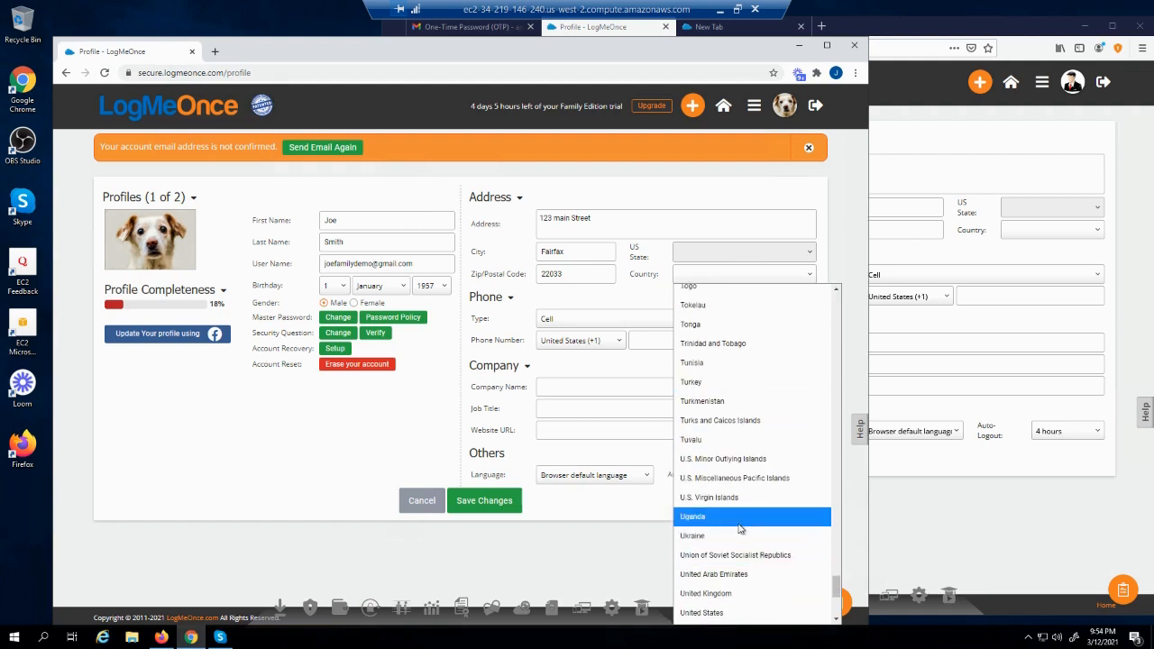
{"action": "left_click", "coordinate": [726, 613]}
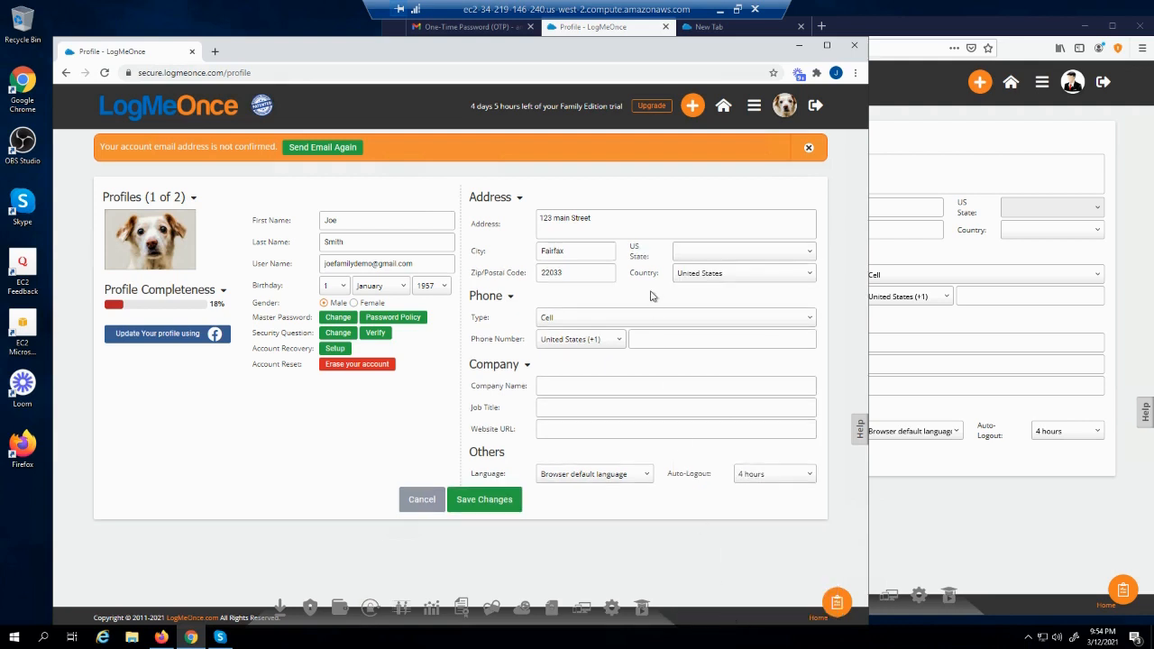
{"action": "left_click", "coordinate": [692, 255]}
{"action": "key", "text": "v"}
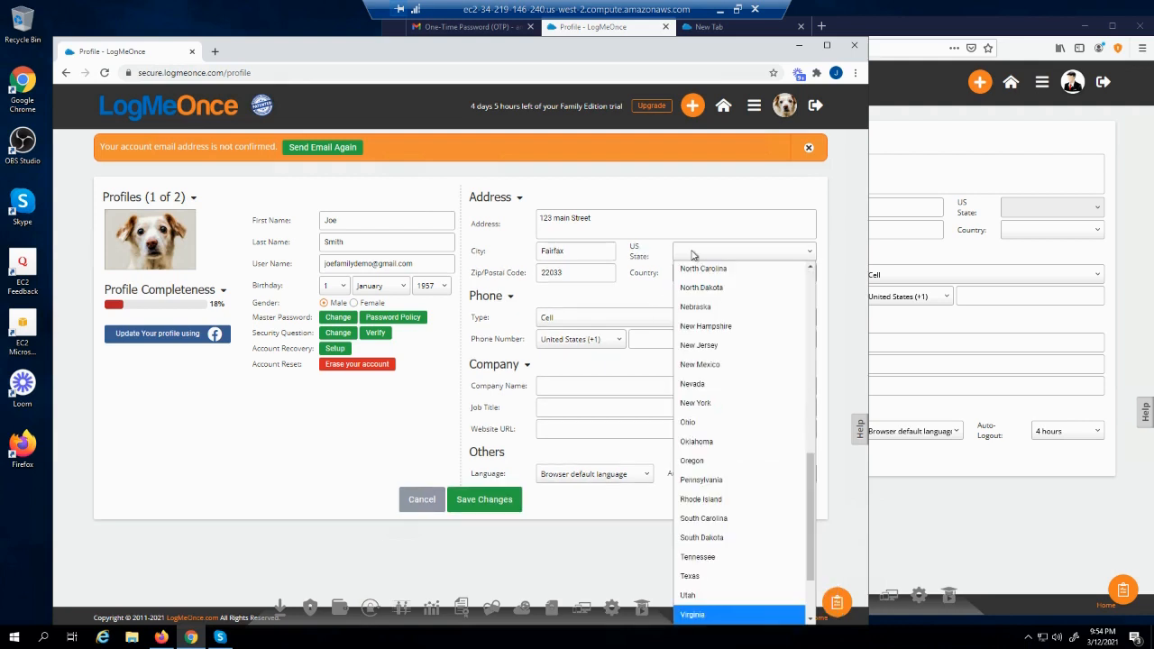
{"action": "left_click", "coordinate": [728, 621]}
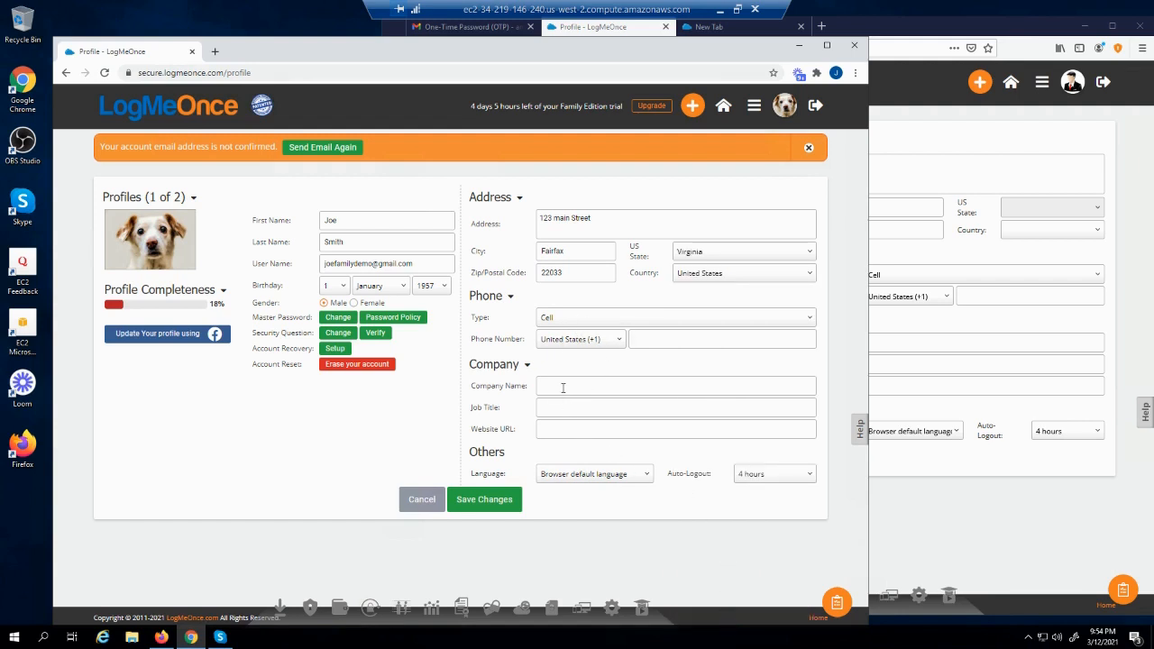
{"action": "left_click", "coordinate": [483, 502]}
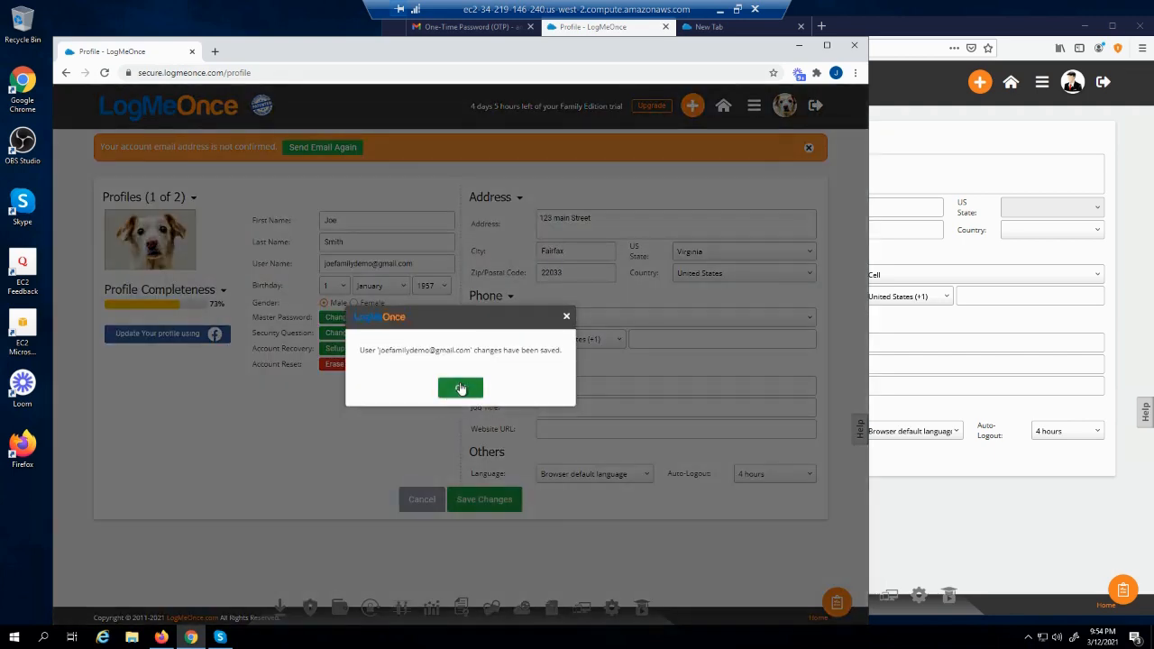
{"action": "left_click", "coordinate": [459, 388]}
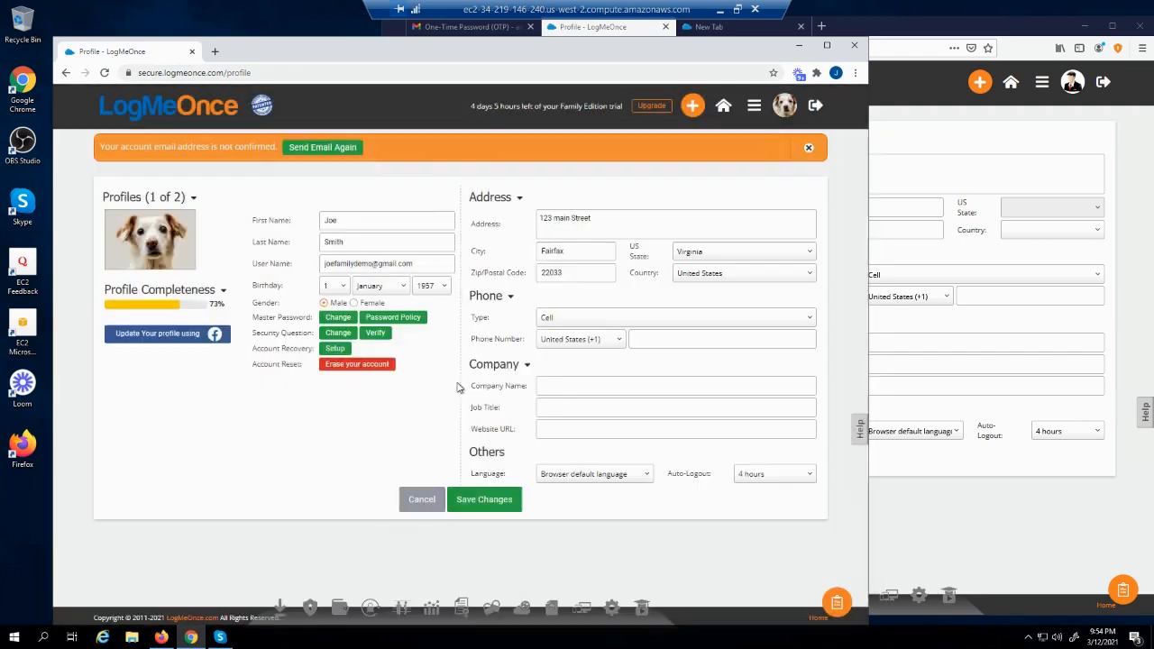
{"action": "left_click", "coordinate": [176, 303]}
Leave Language and Auto-Logout (4 hours) unchanged, then show the account's profile list
{"action": "left_click", "coordinate": [578, 476]}
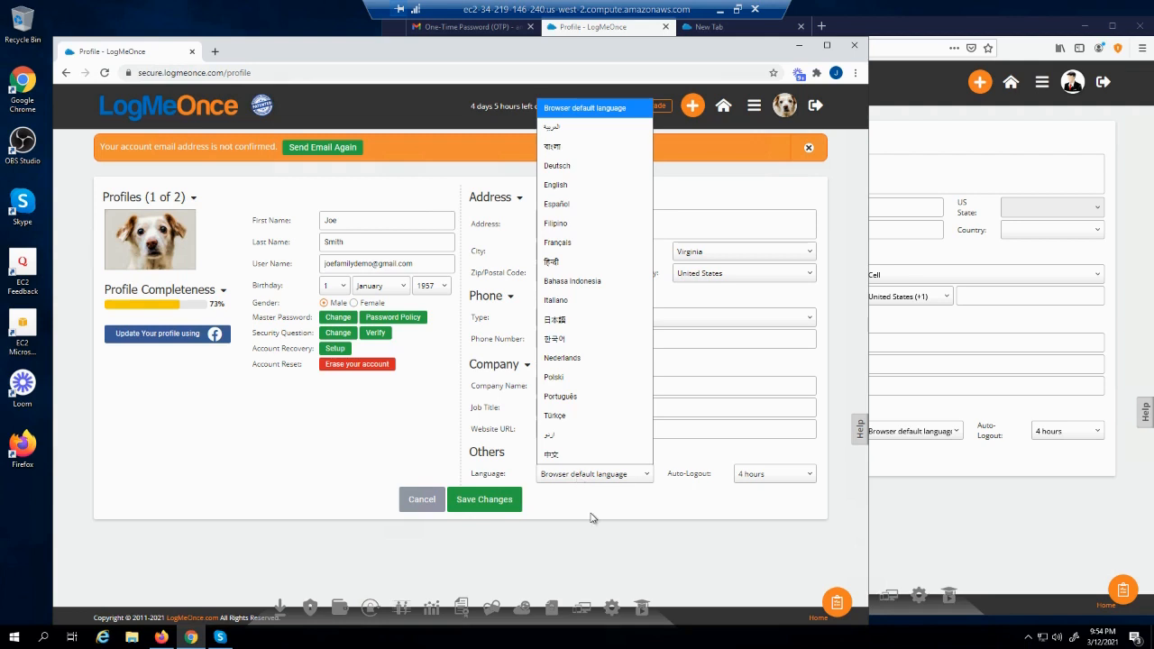
{"action": "left_click", "coordinate": [591, 518]}
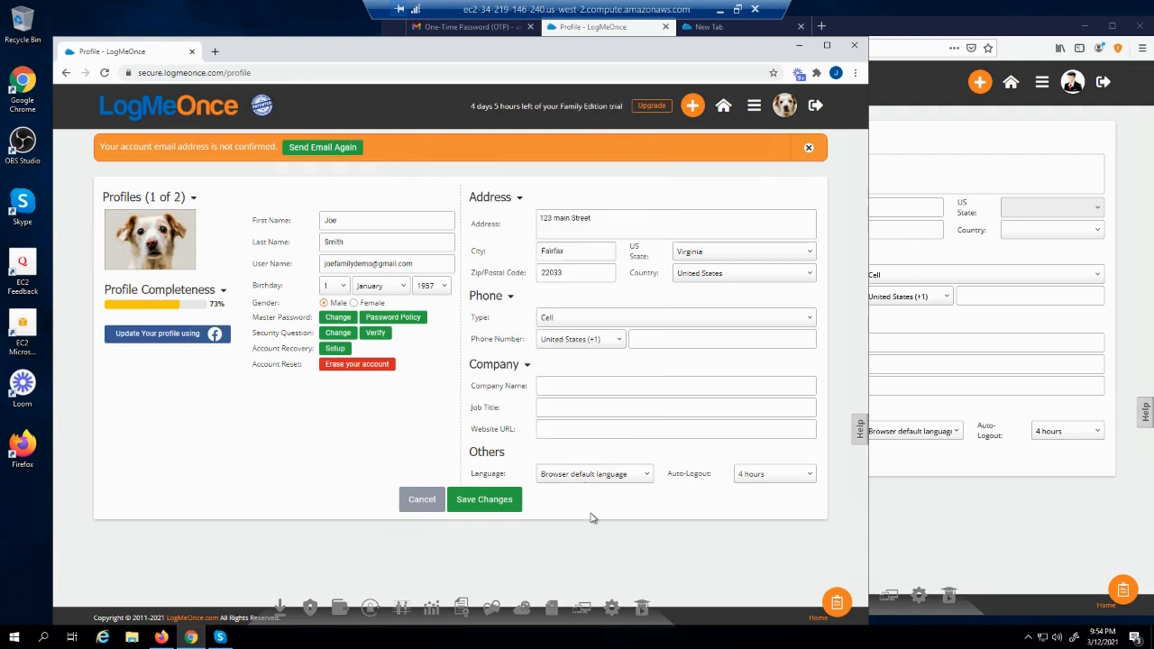
{"action": "left_click", "coordinate": [764, 475]}
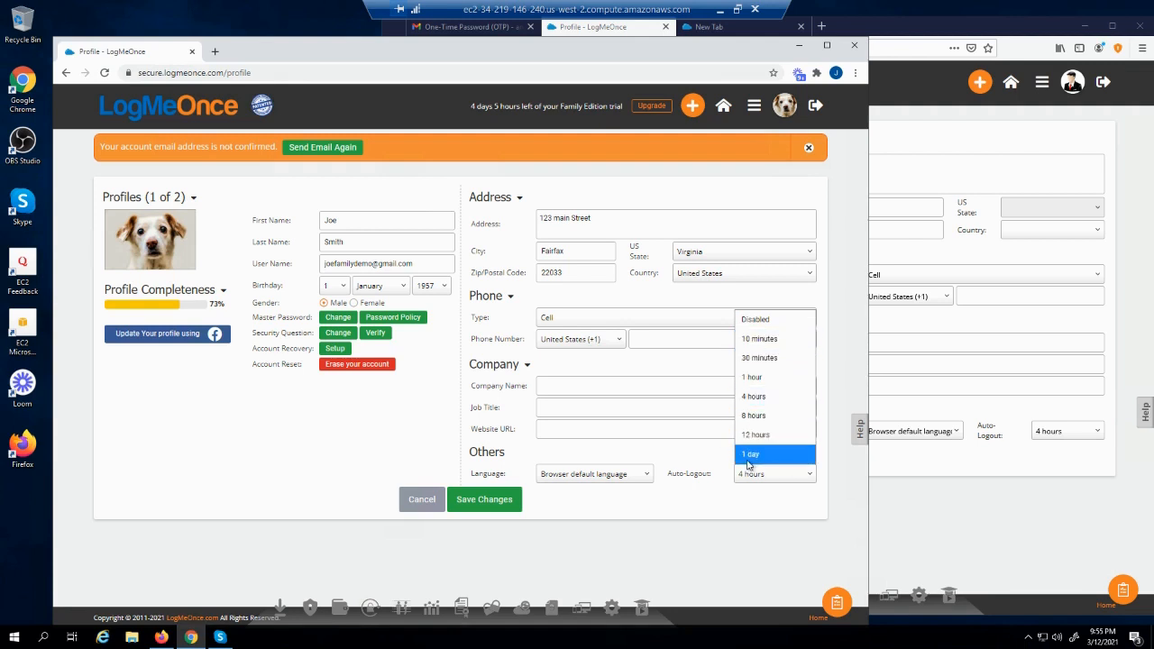
{"action": "left_click", "coordinate": [695, 513]}
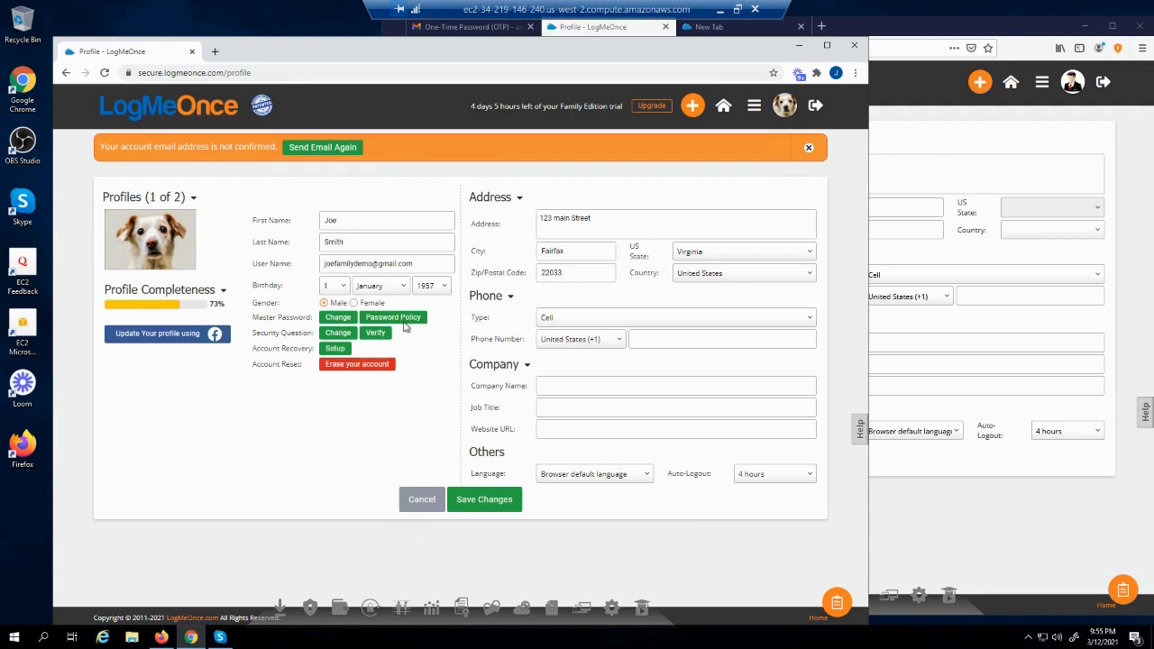
{"action": "left_click", "coordinate": [193, 198]}
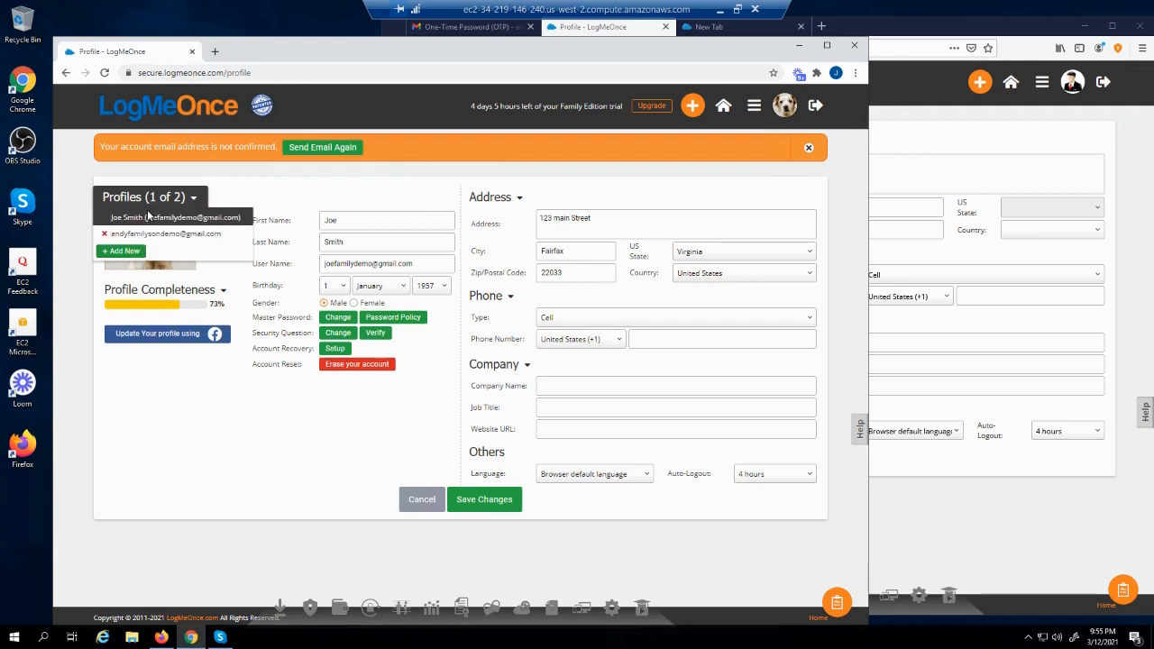
Add a new profile with a first name and email address and save it
{"action": "left_click", "coordinate": [126, 252]}
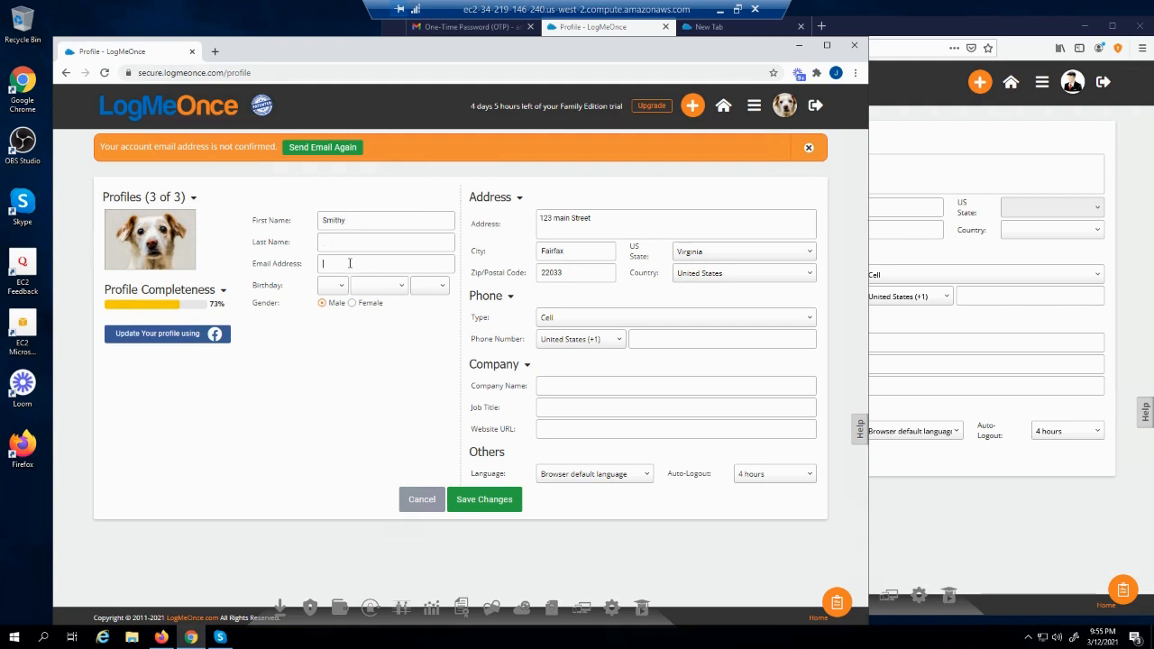
{"action": "left_click", "coordinate": [494, 501]}
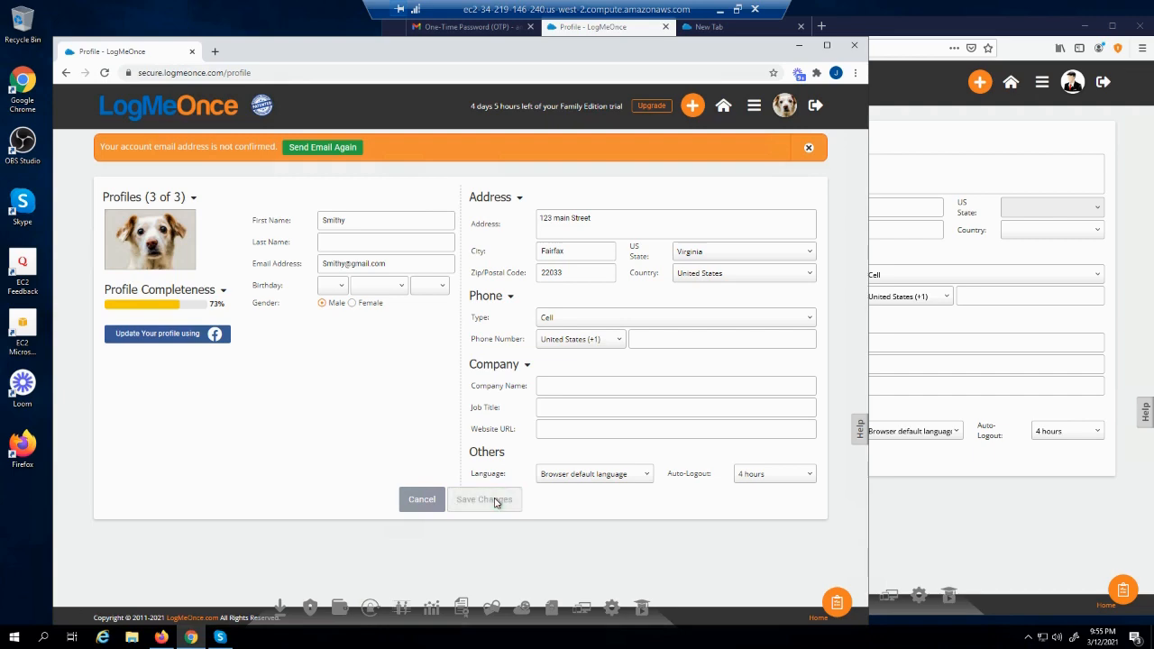
{"action": "left_click", "coordinate": [460, 388]}
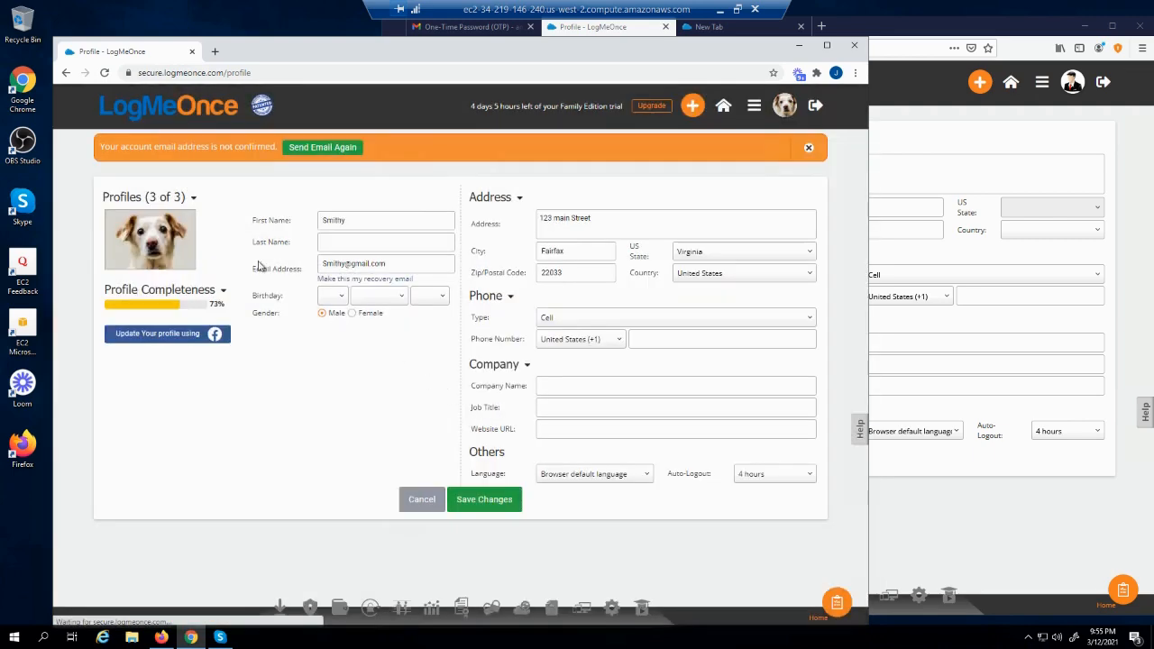
Switch back to the main account profile from the Profiles list
{"action": "left_click", "coordinate": [175, 190]}
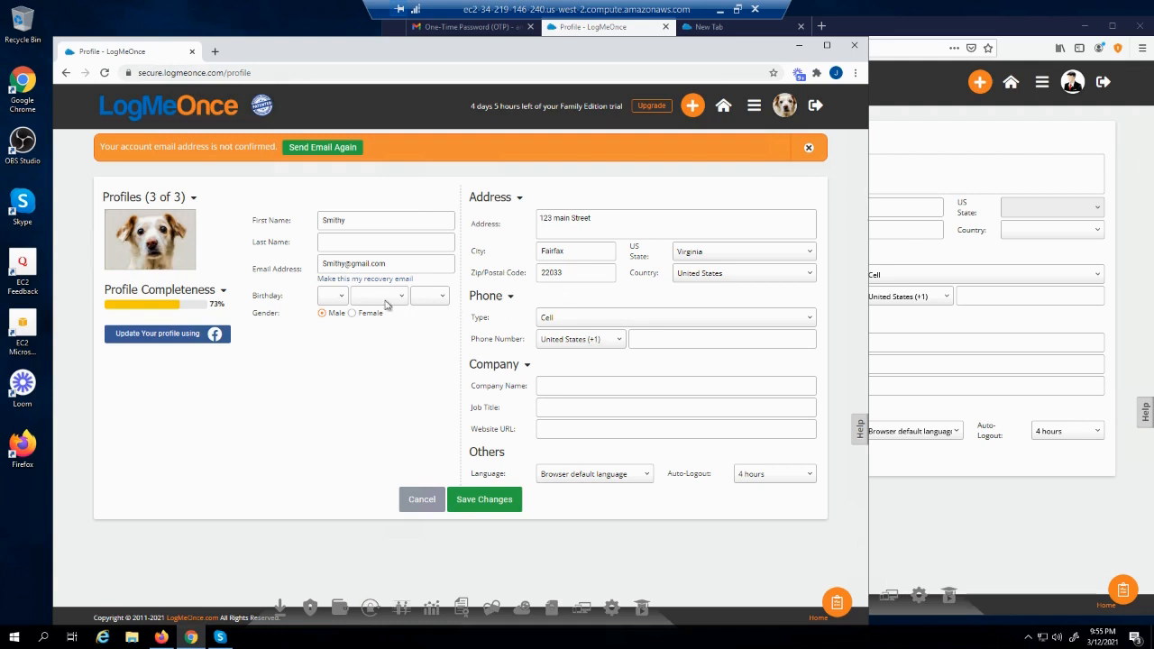
{"action": "mouse_move", "coordinate": [192, 204]}
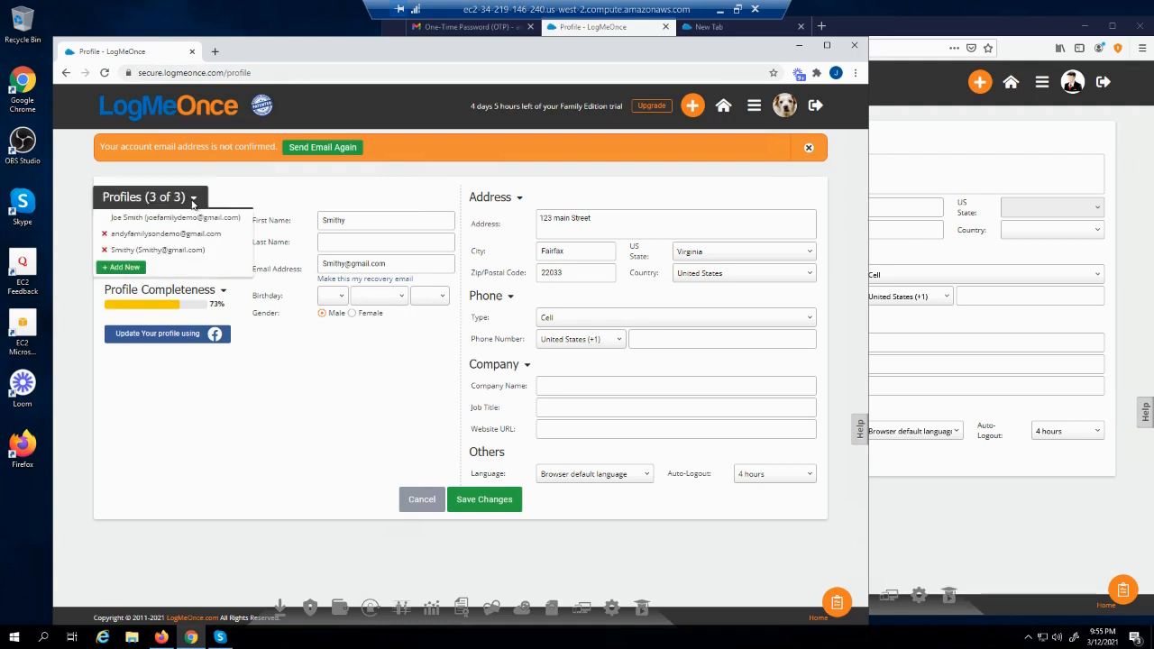
{"action": "left_click", "coordinate": [188, 219]}
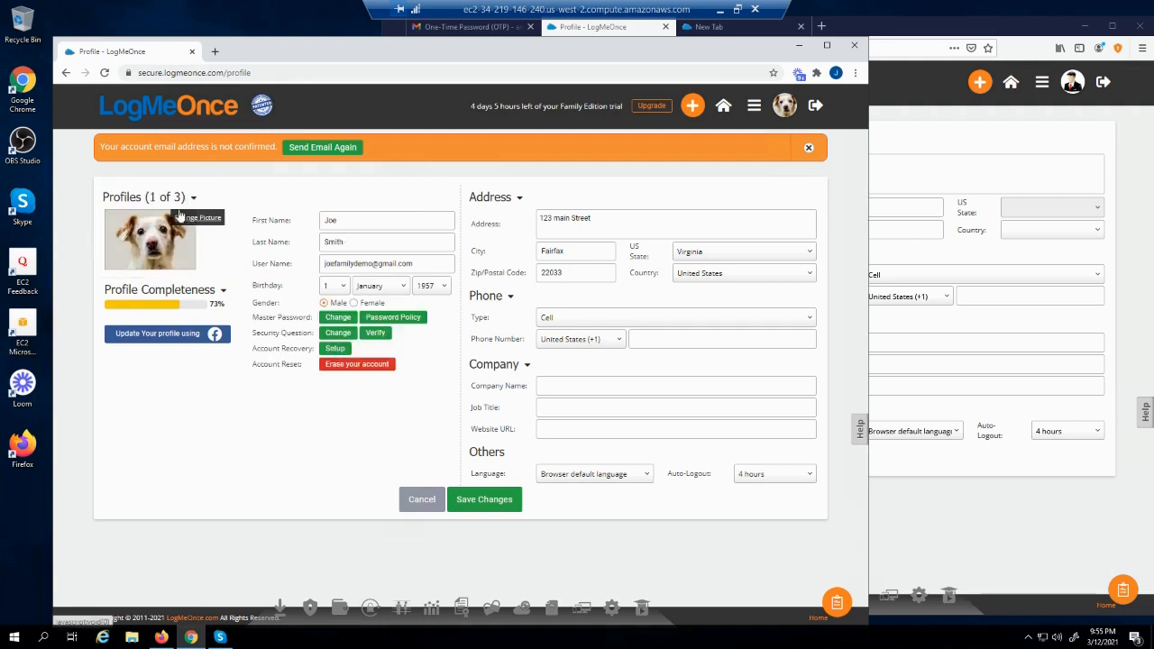
{"action": "mouse_move", "coordinate": [519, 201]}
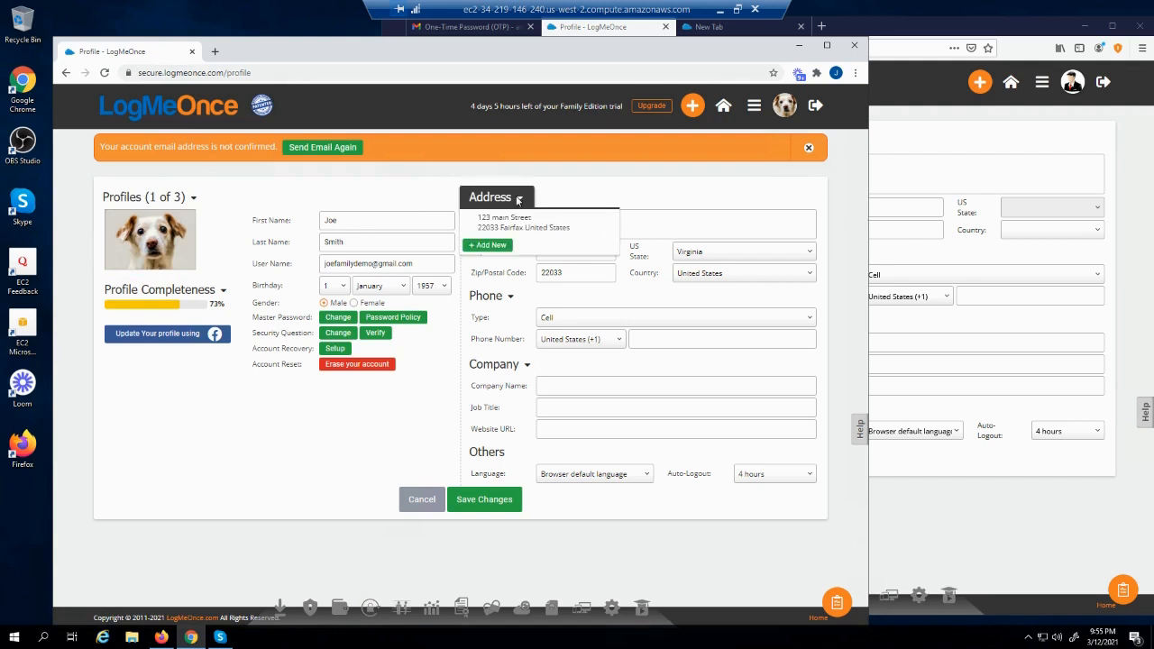
Add a new address entry with its street on the main profile and save it
{"action": "left_click", "coordinate": [498, 246]}
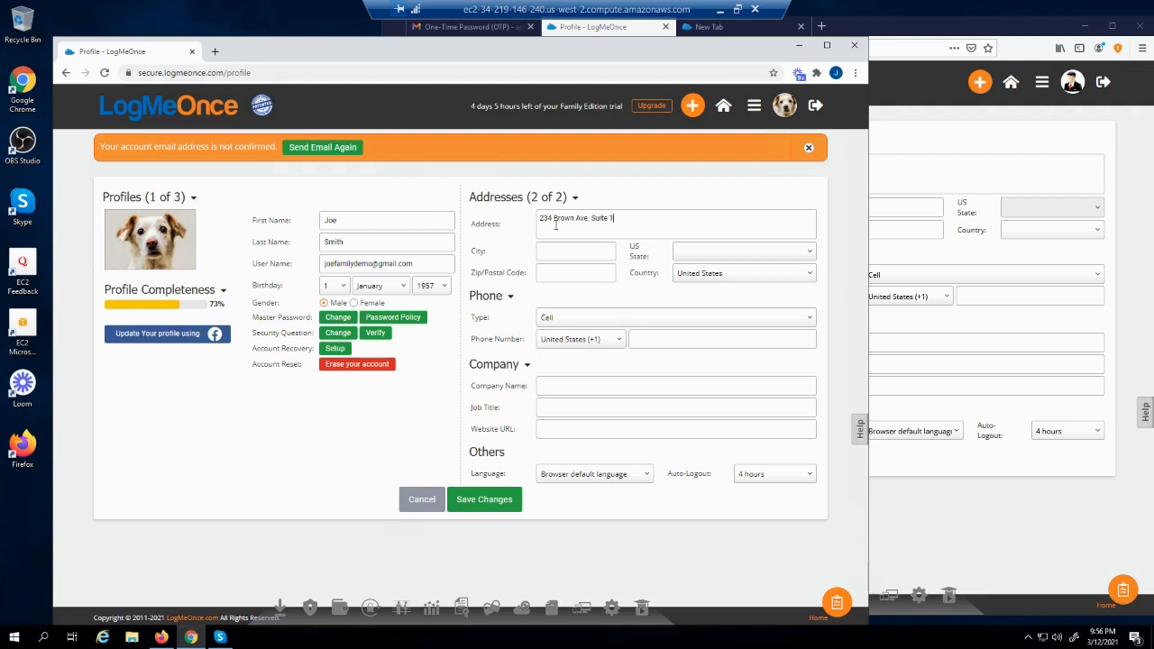
{"action": "left_click", "coordinate": [474, 505]}
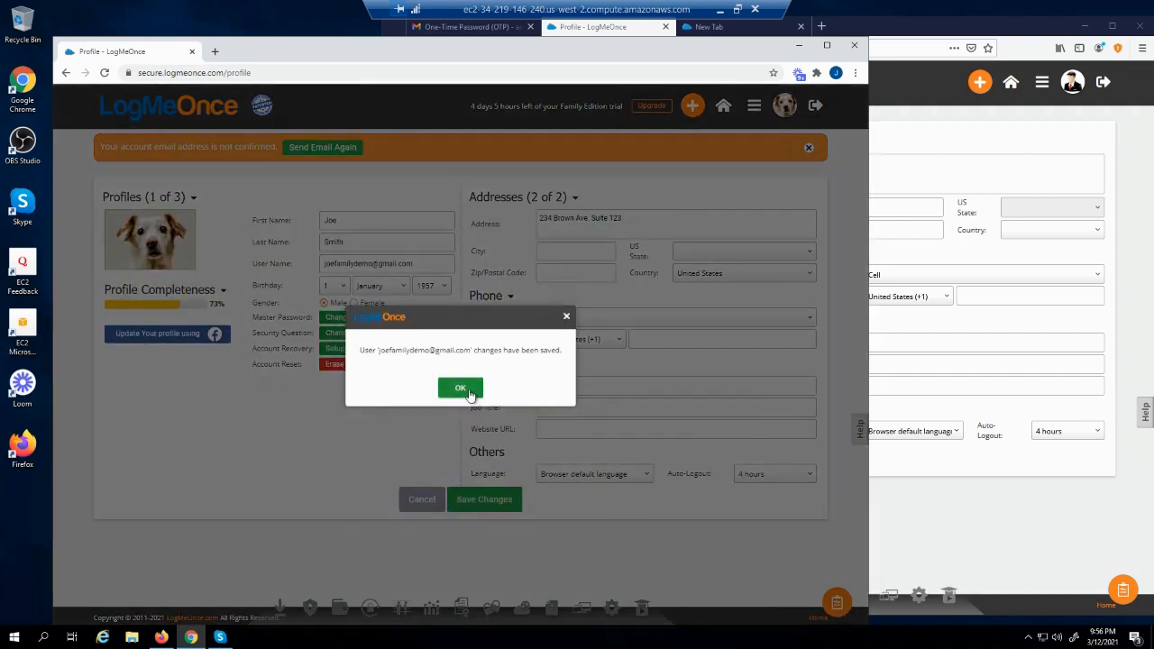
{"action": "left_click", "coordinate": [462, 389]}
View the second saved address, switch back to the first, then show the full feature grid
{"action": "left_click", "coordinate": [541, 196]}
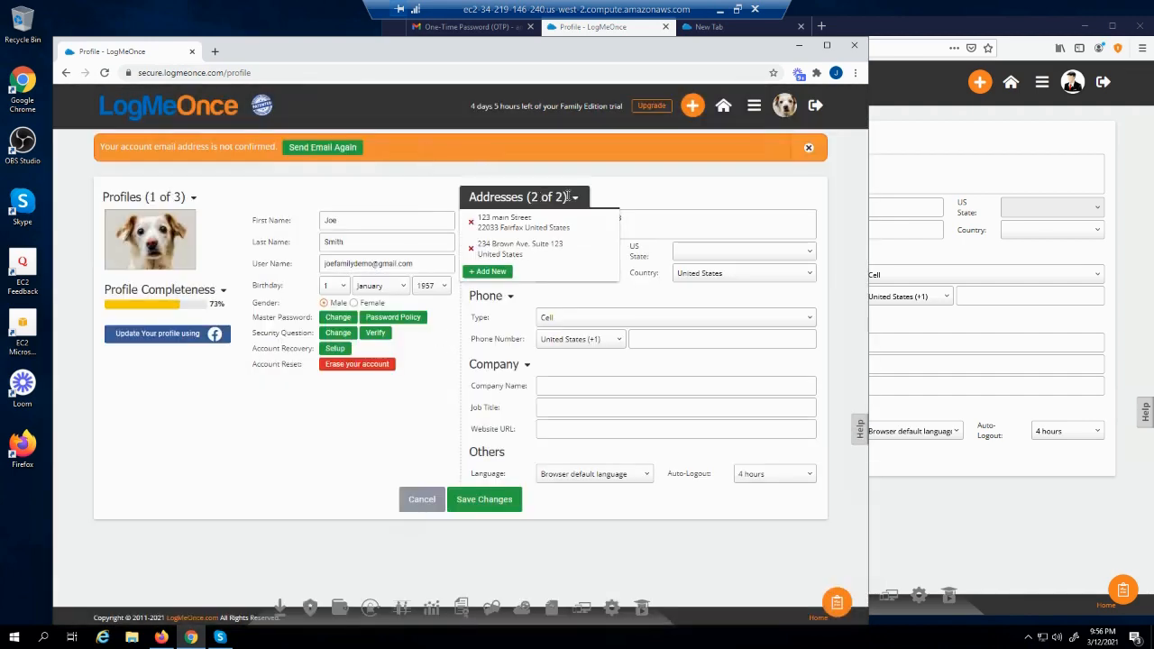
{"action": "left_click", "coordinate": [502, 257]}
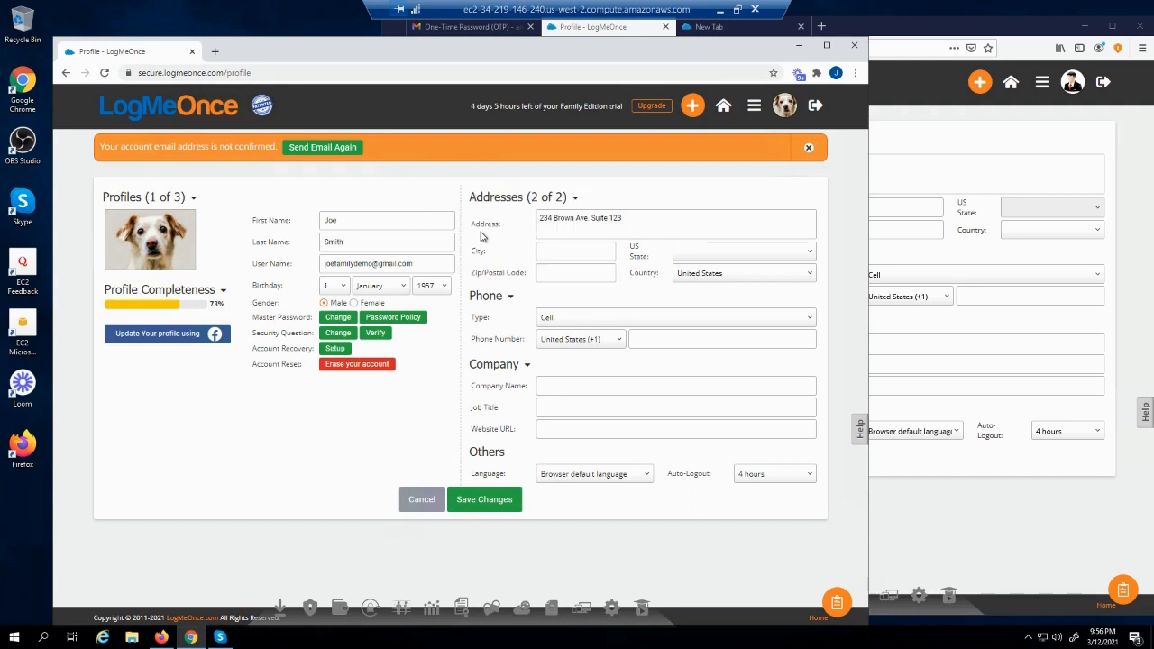
{"action": "left_click", "coordinate": [523, 198]}
{"action": "left_click", "coordinate": [525, 224]}
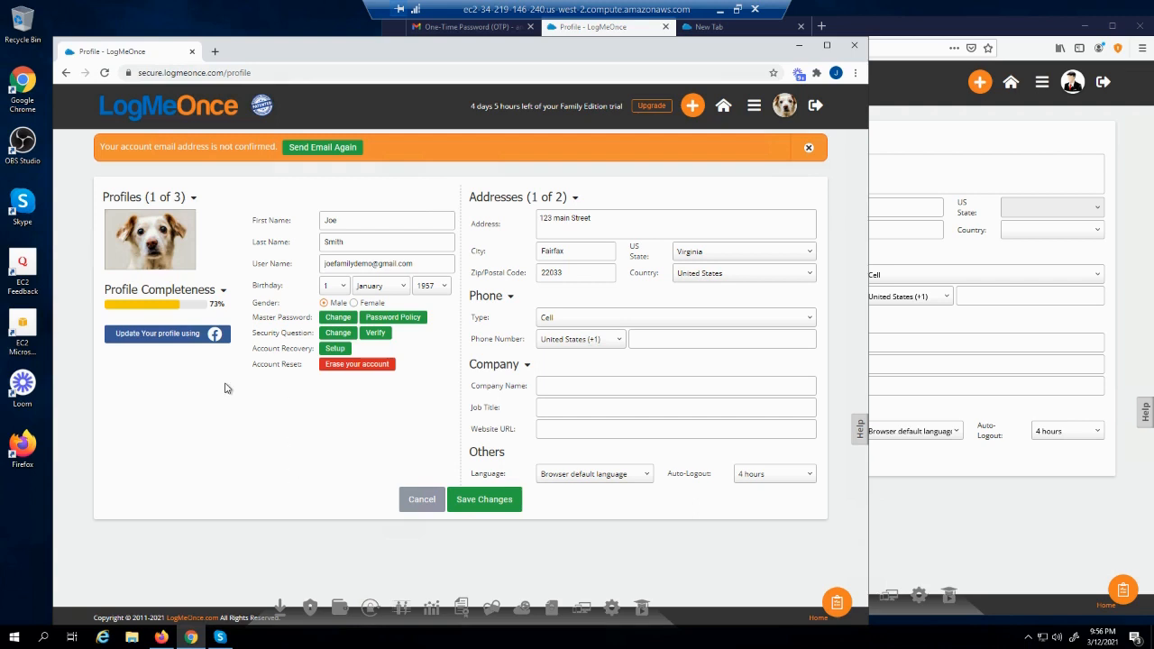
{"action": "left_click", "coordinate": [754, 106]}
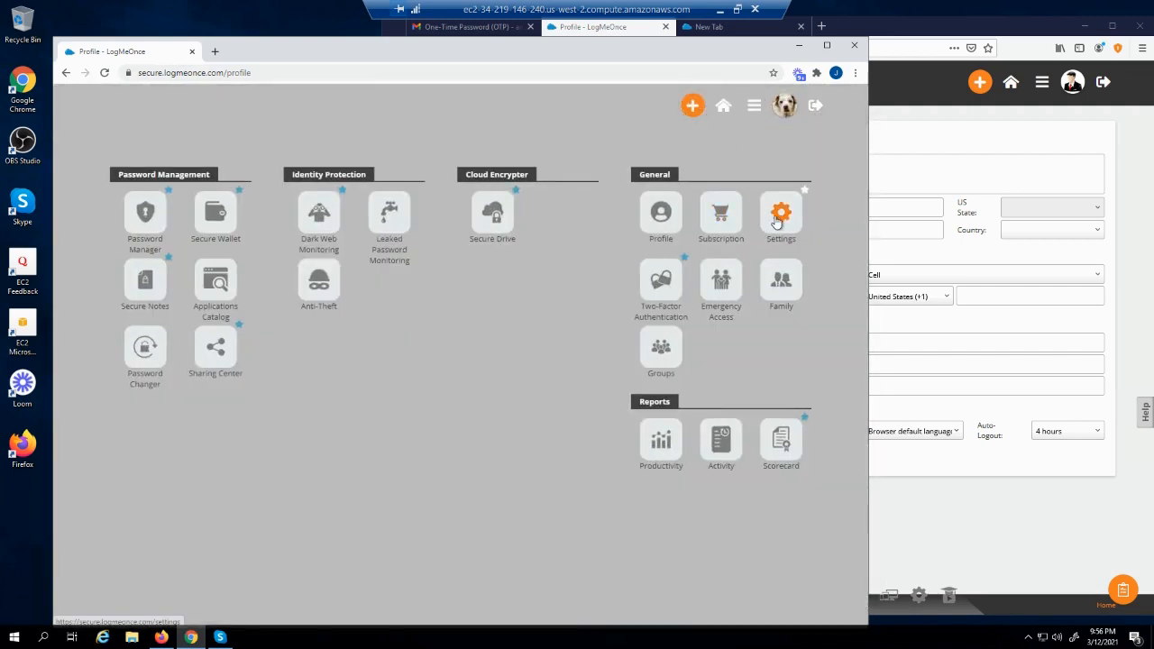
Save the Website settings as they are, then go to the Password Manager's app list
{"action": "left_click", "coordinate": [777, 222]}
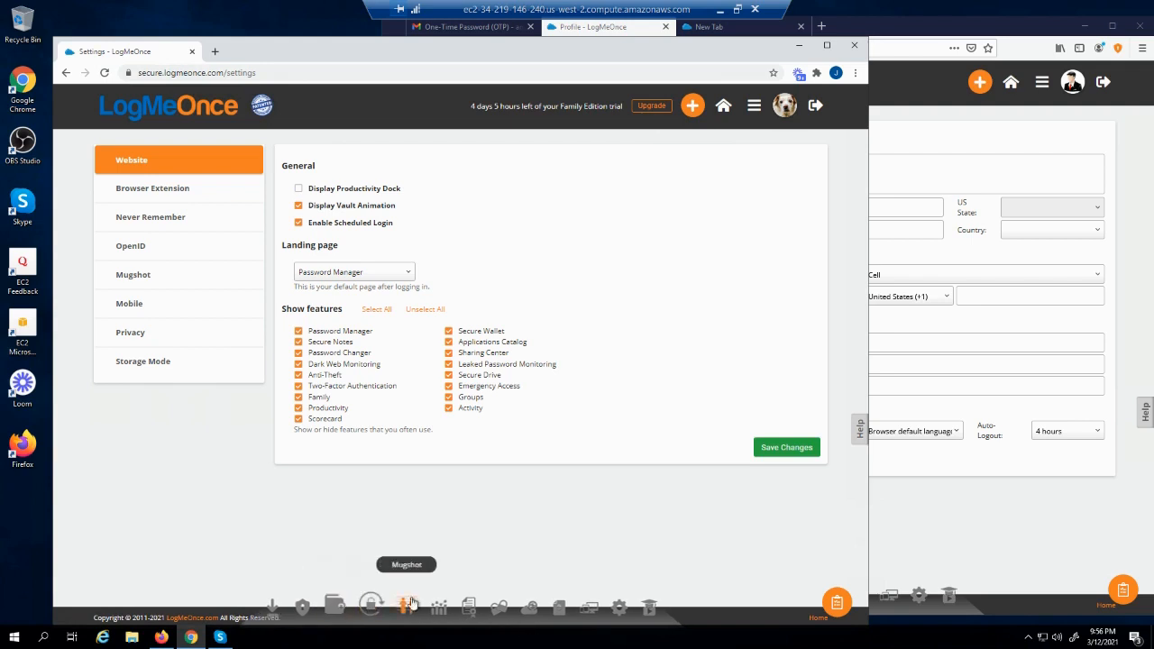
{"action": "left_click", "coordinate": [790, 451]}
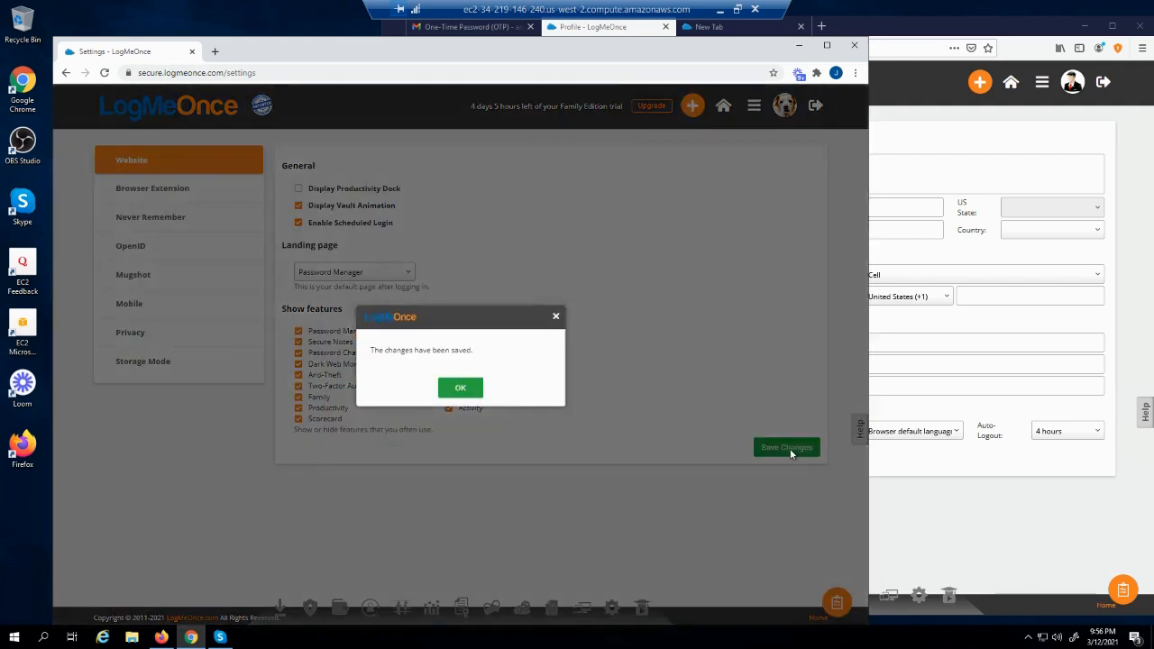
{"action": "left_click", "coordinate": [454, 387]}
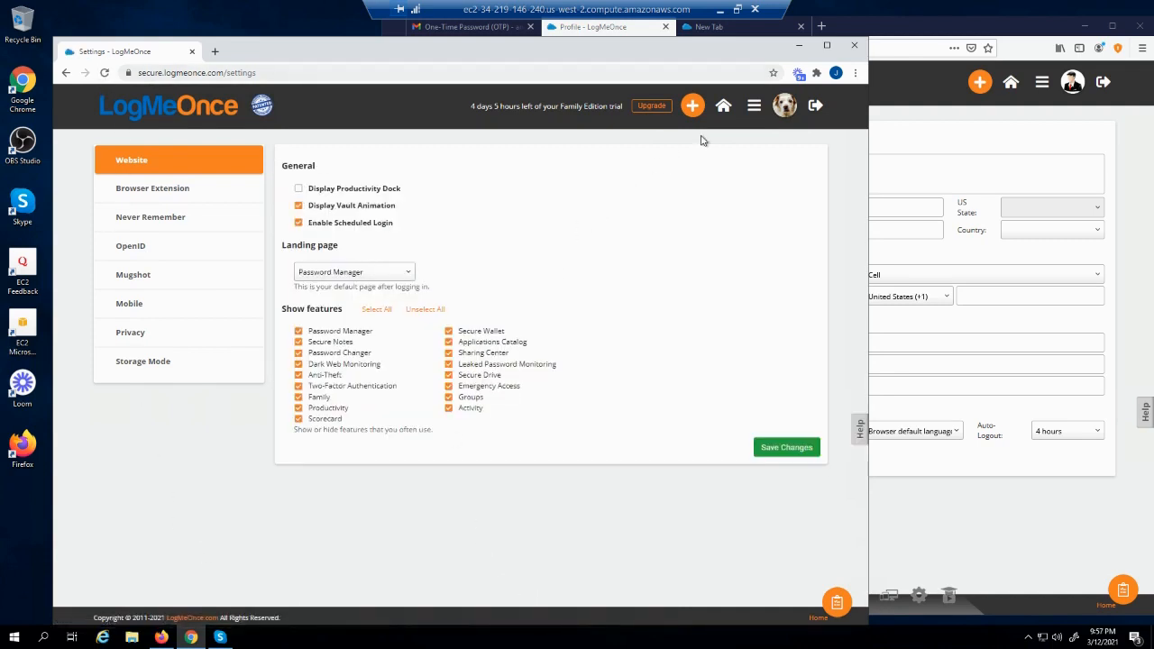
{"action": "left_click", "coordinate": [752, 106]}
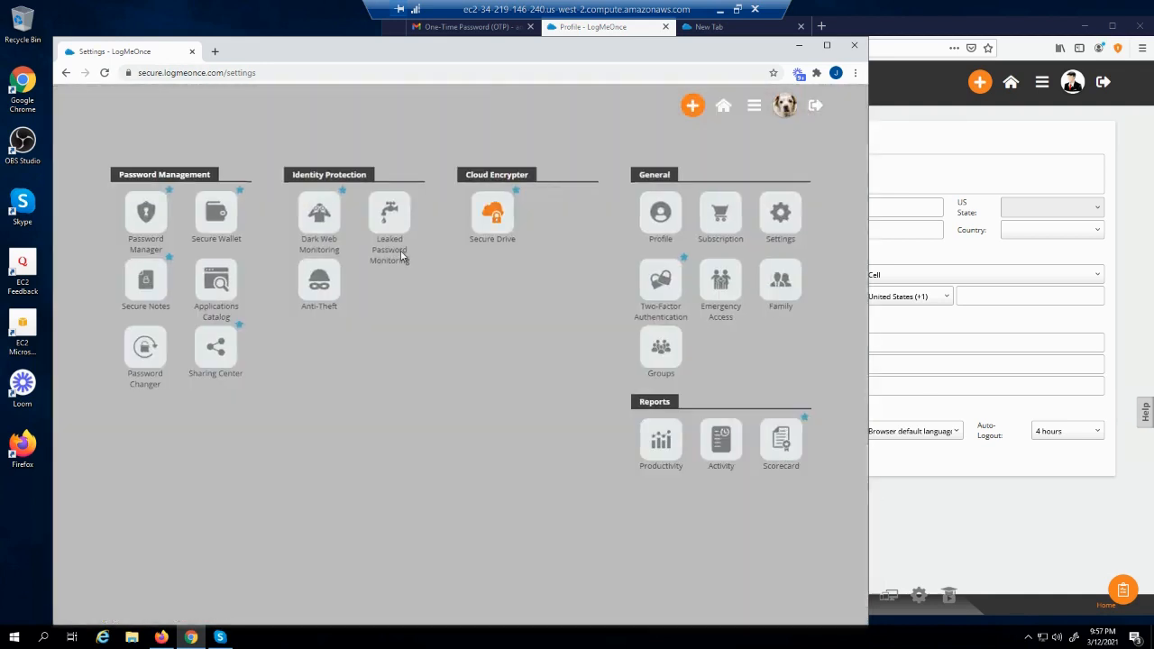
{"action": "left_click", "coordinate": [146, 213]}
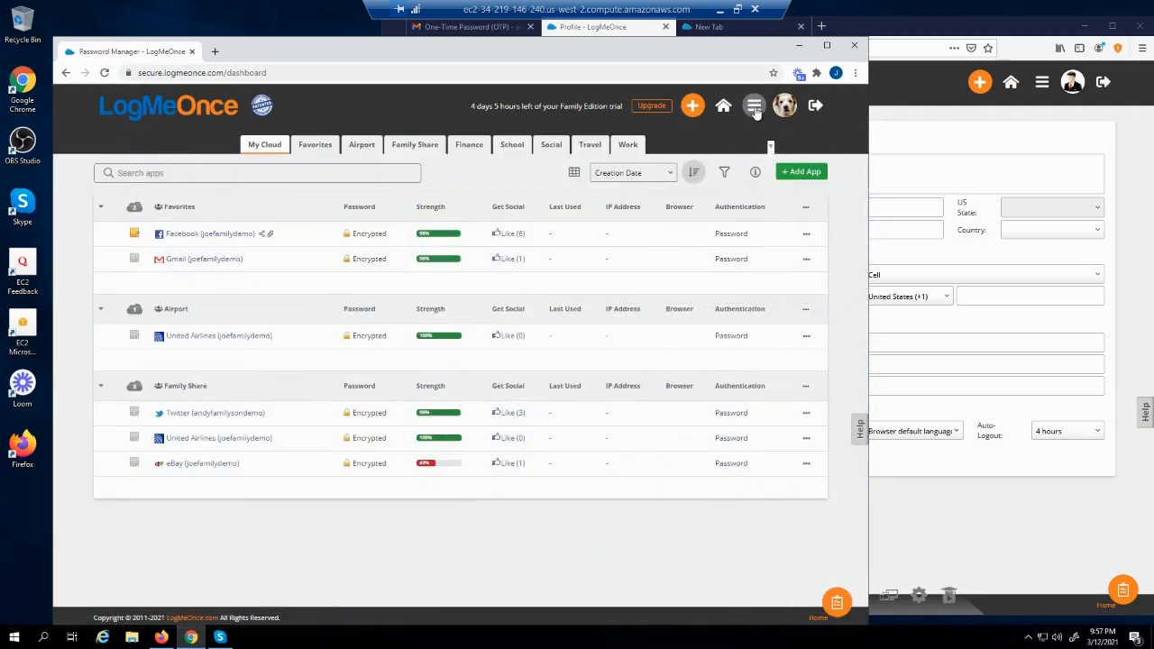
Turn off Display Vault Animation in the website settings and save
{"action": "left_click", "coordinate": [755, 106]}
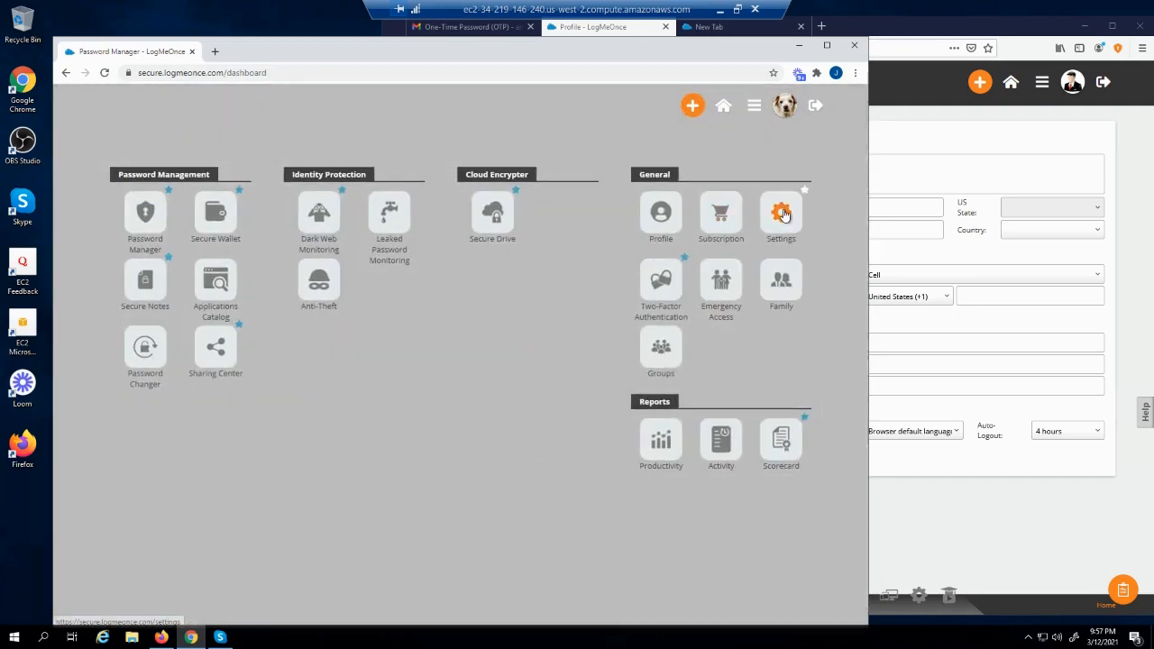
{"action": "left_click", "coordinate": [780, 212]}
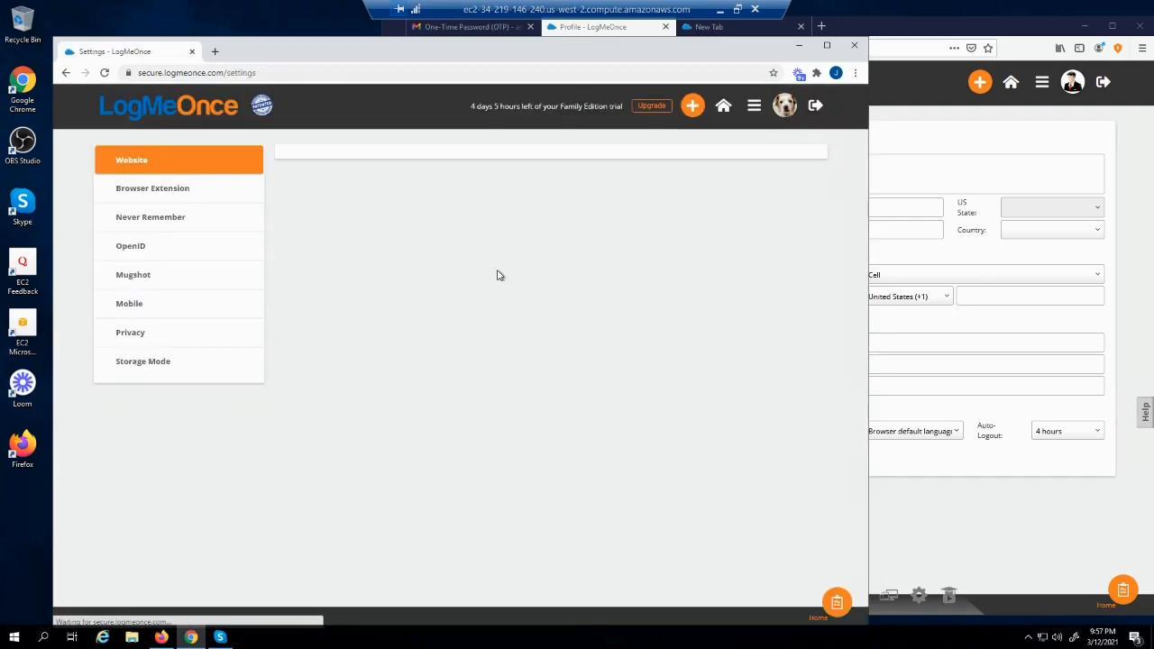
{"action": "left_click", "coordinate": [297, 205]}
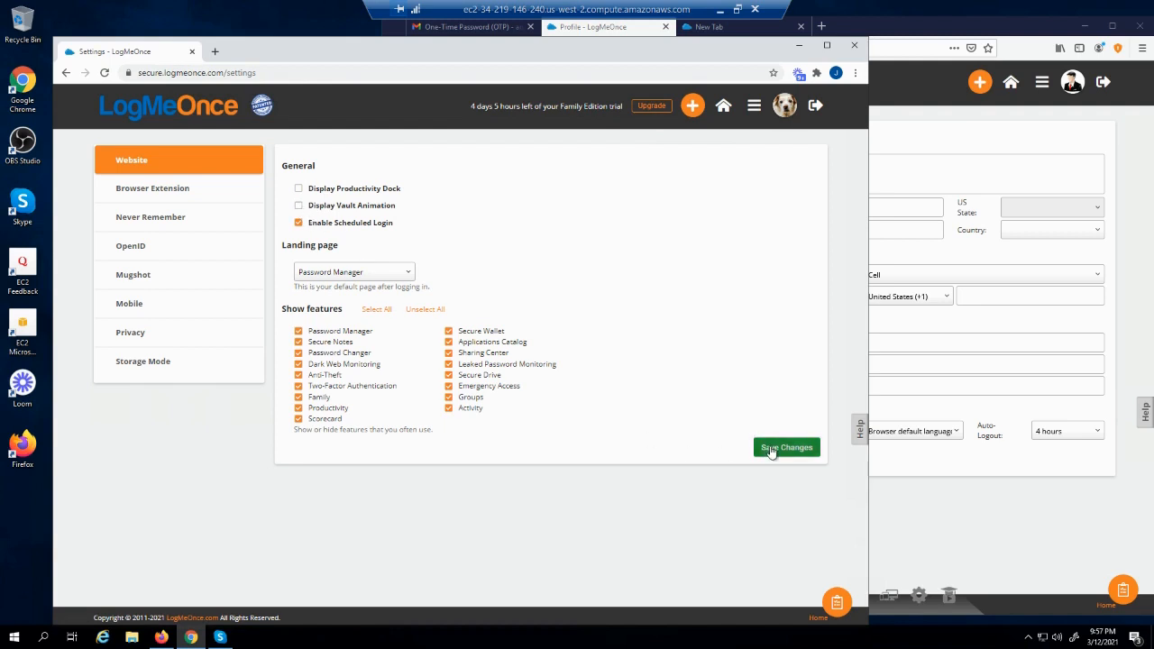
{"action": "left_click", "coordinate": [771, 449]}
{"action": "left_click", "coordinate": [470, 389]}
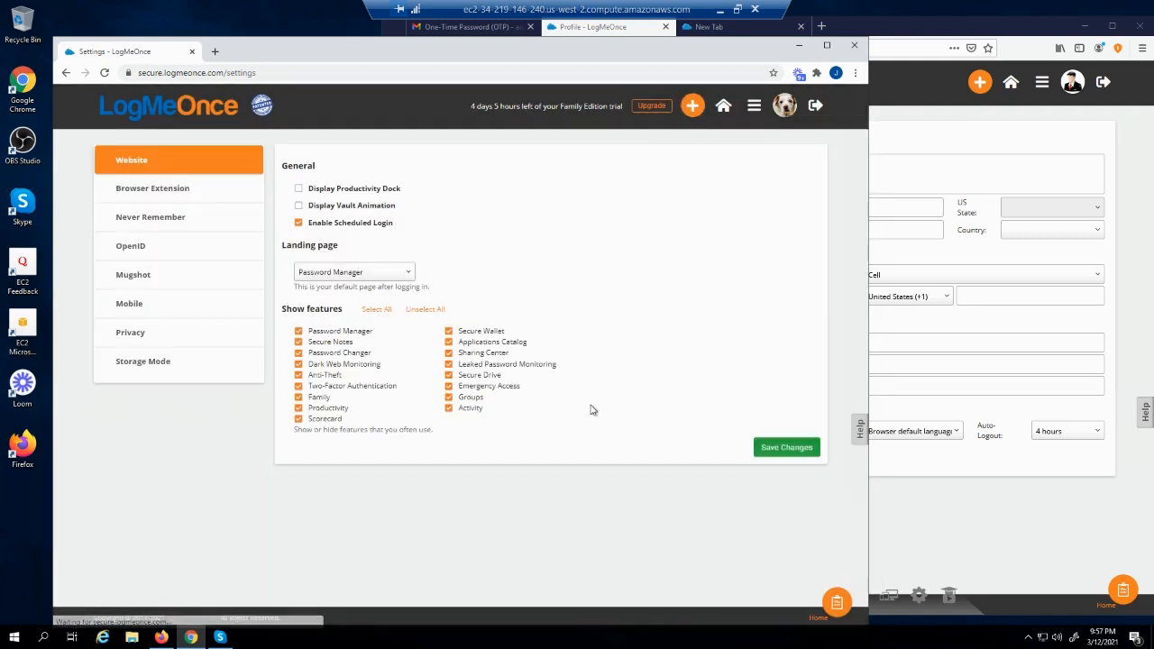
Visit the Password Manager dashboard, then return to the account settings
{"action": "left_click", "coordinate": [755, 106]}
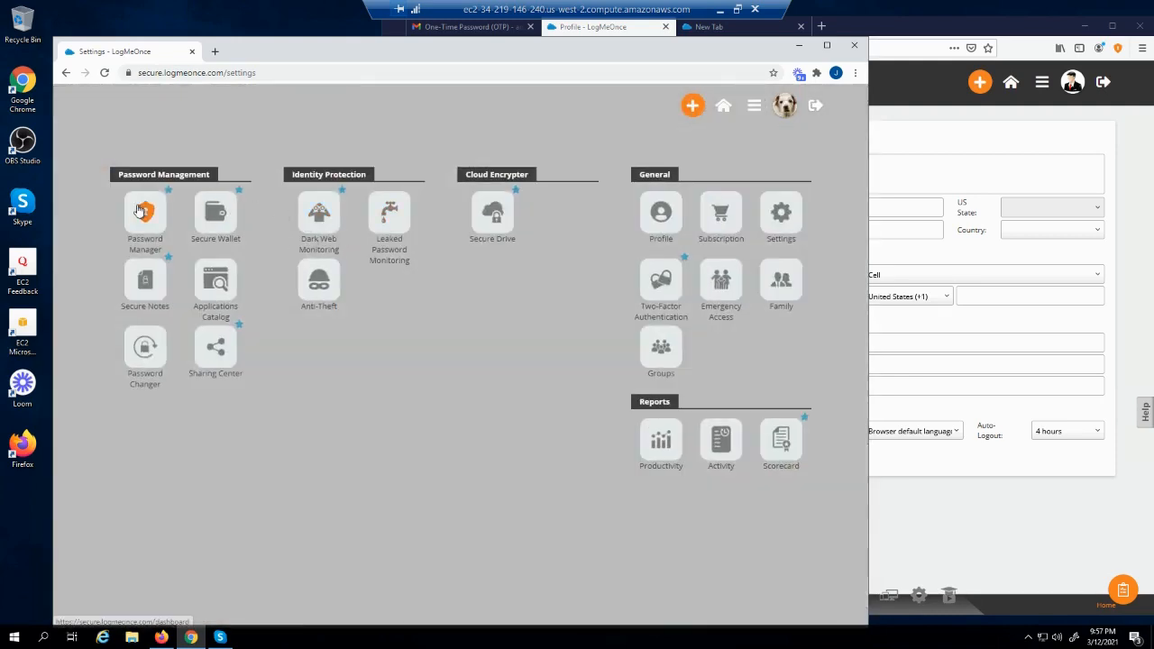
{"action": "left_click", "coordinate": [139, 210]}
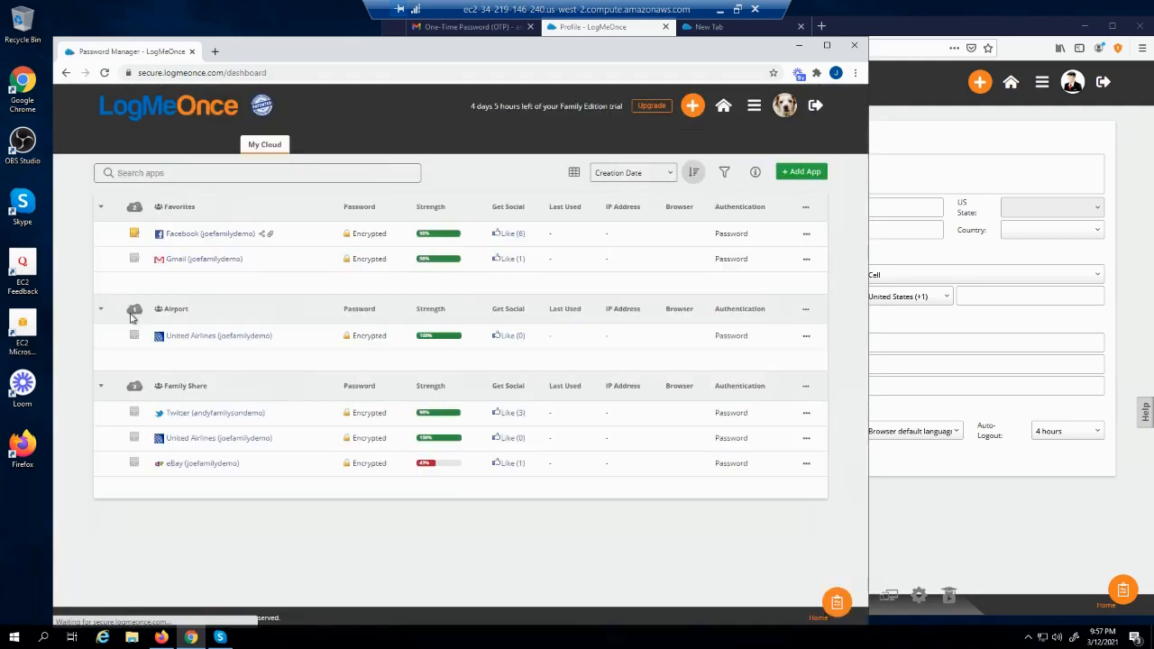
{"action": "left_click", "coordinate": [753, 108]}
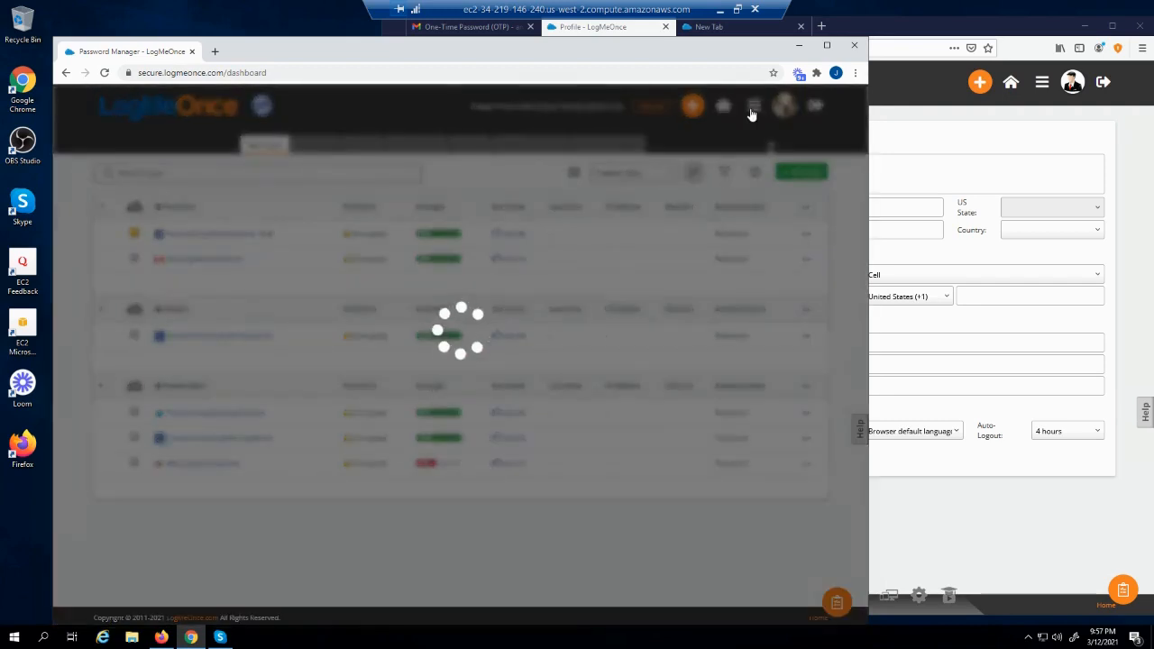
{"action": "left_click", "coordinate": [777, 216]}
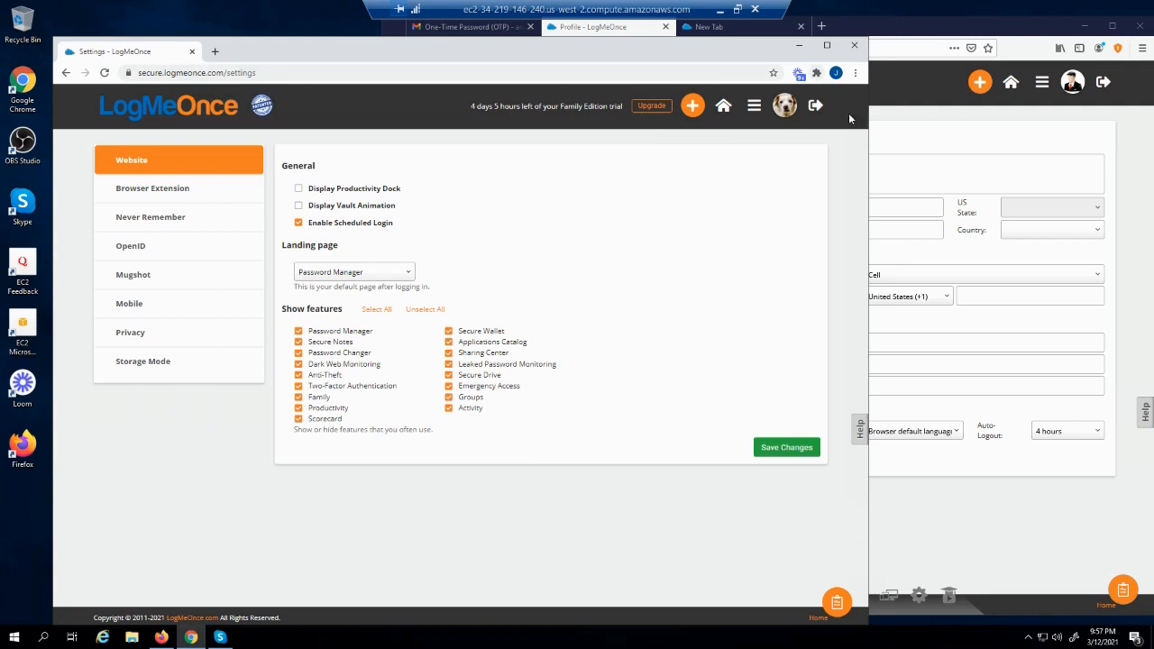
Disable scheduled login, save the website settings again, and sign out of LogMeOnce
{"action": "left_click", "coordinate": [815, 106]}
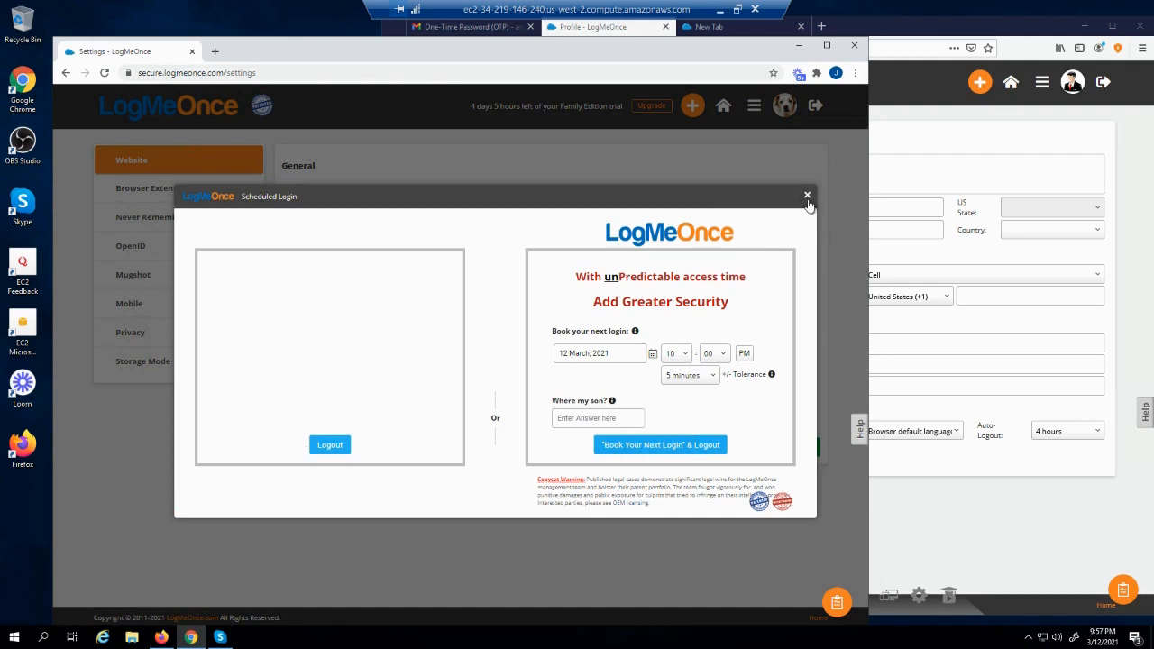
{"action": "left_click", "coordinate": [806, 195]}
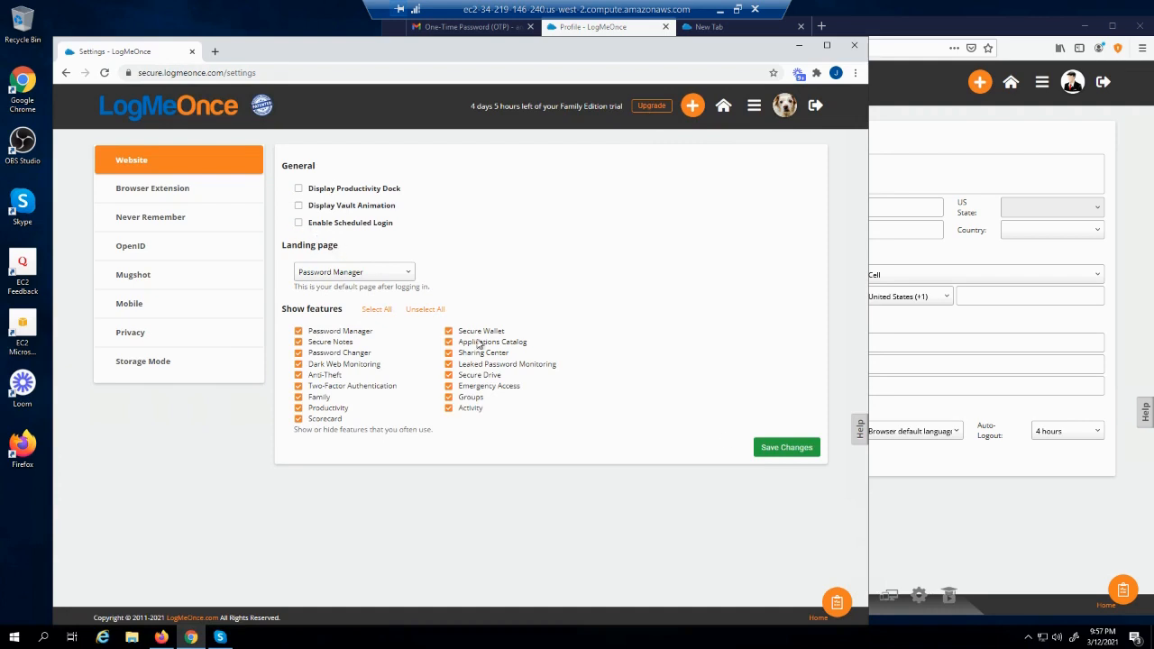
{"action": "left_click", "coordinate": [786, 446]}
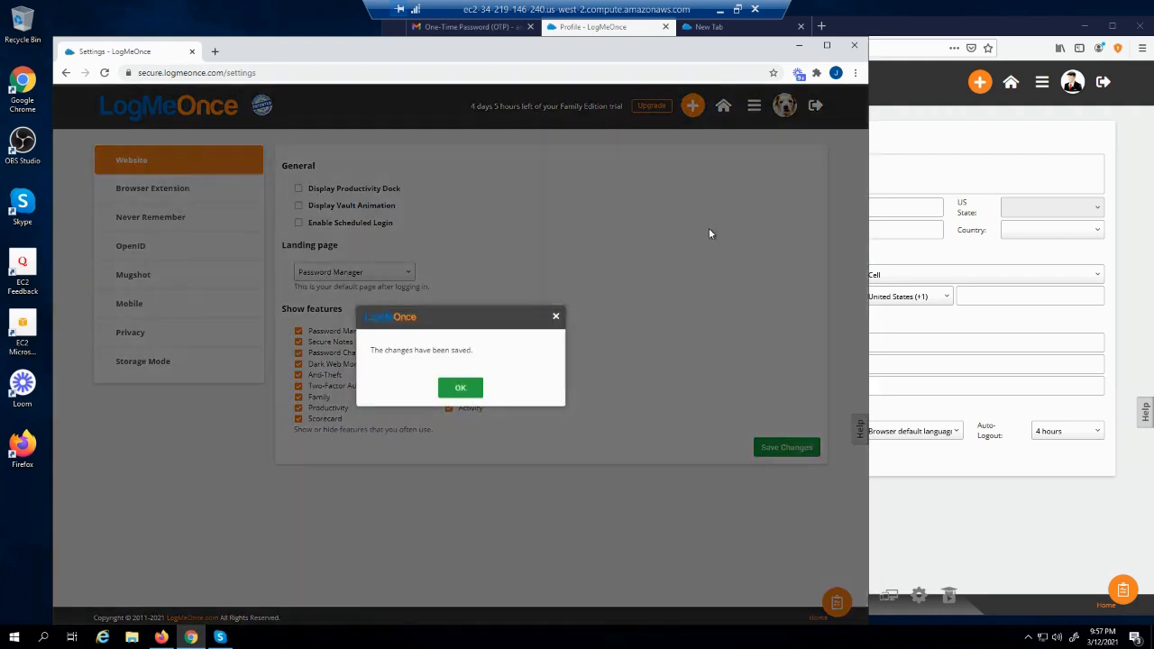
{"action": "left_click", "coordinate": [473, 390]}
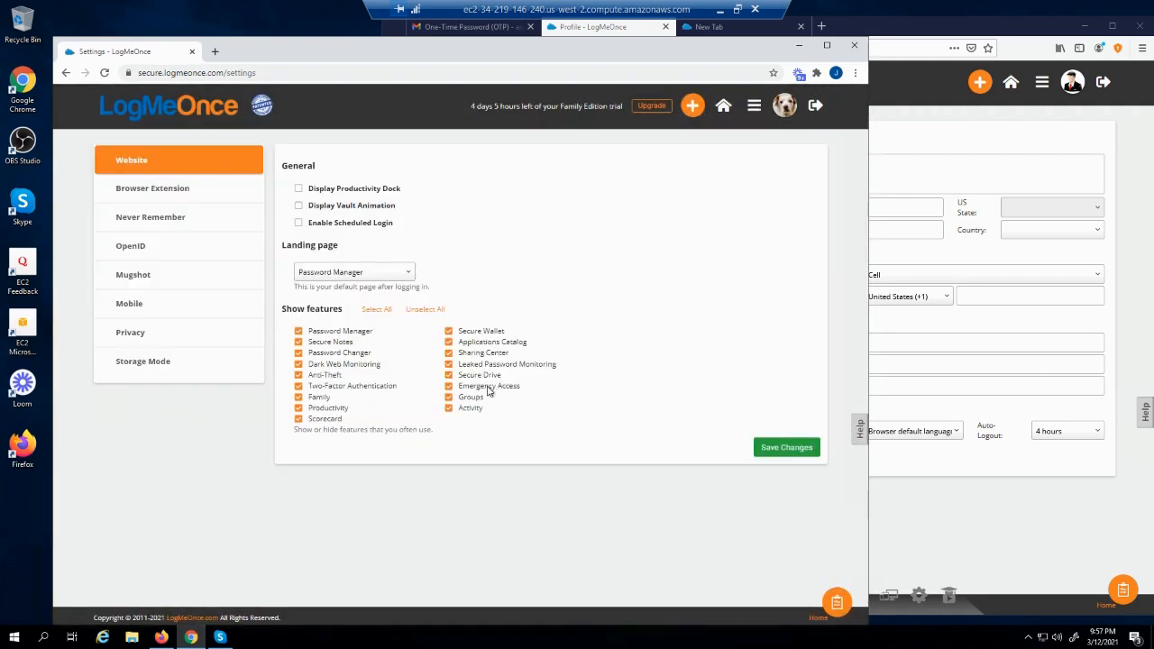
{"action": "left_click", "coordinate": [820, 110]}
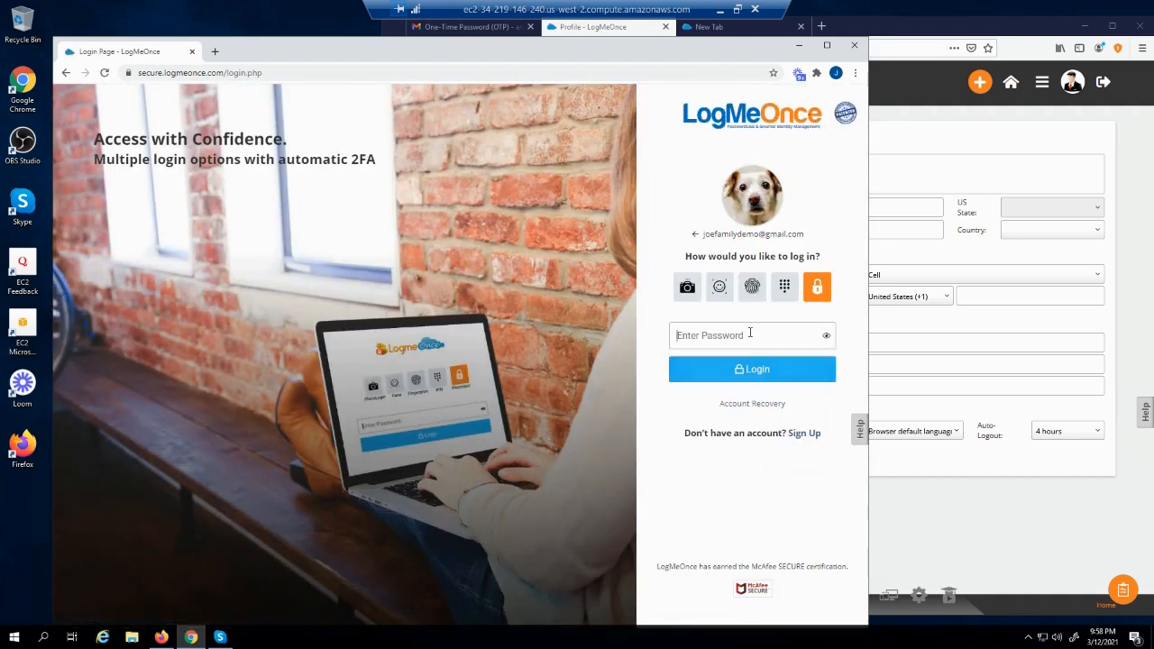
Sign back in with the account password and go to the account settings
{"action": "type", "text": "••"}
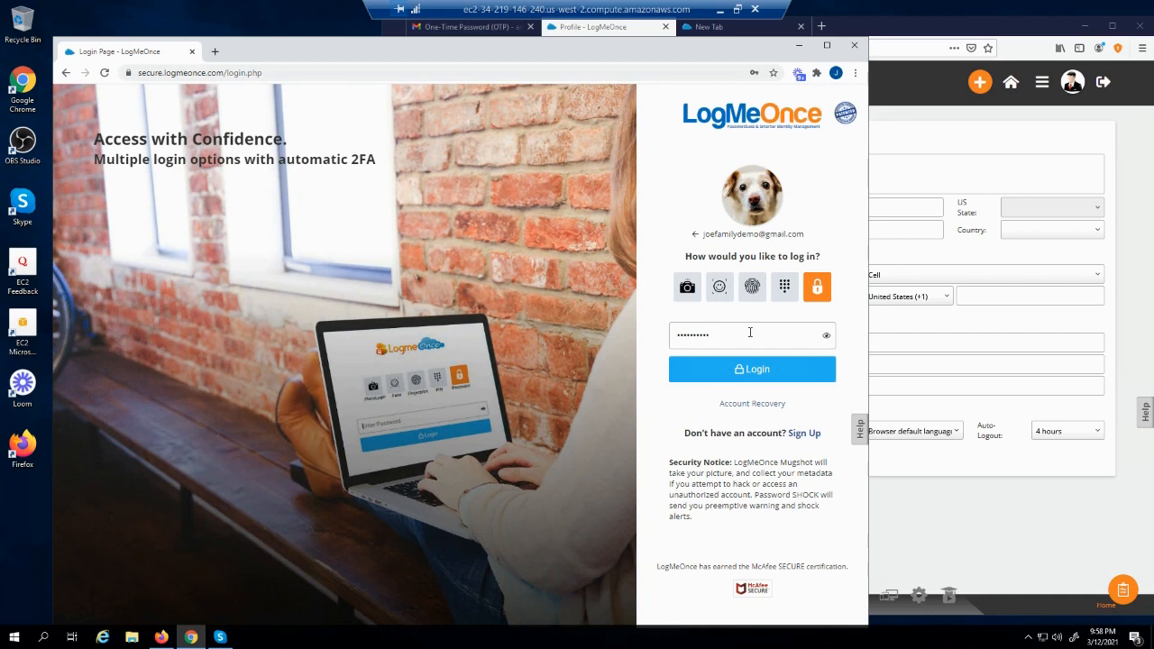
{"action": "type", "text": "•••••••••"}
{"action": "key", "text": "Return"}
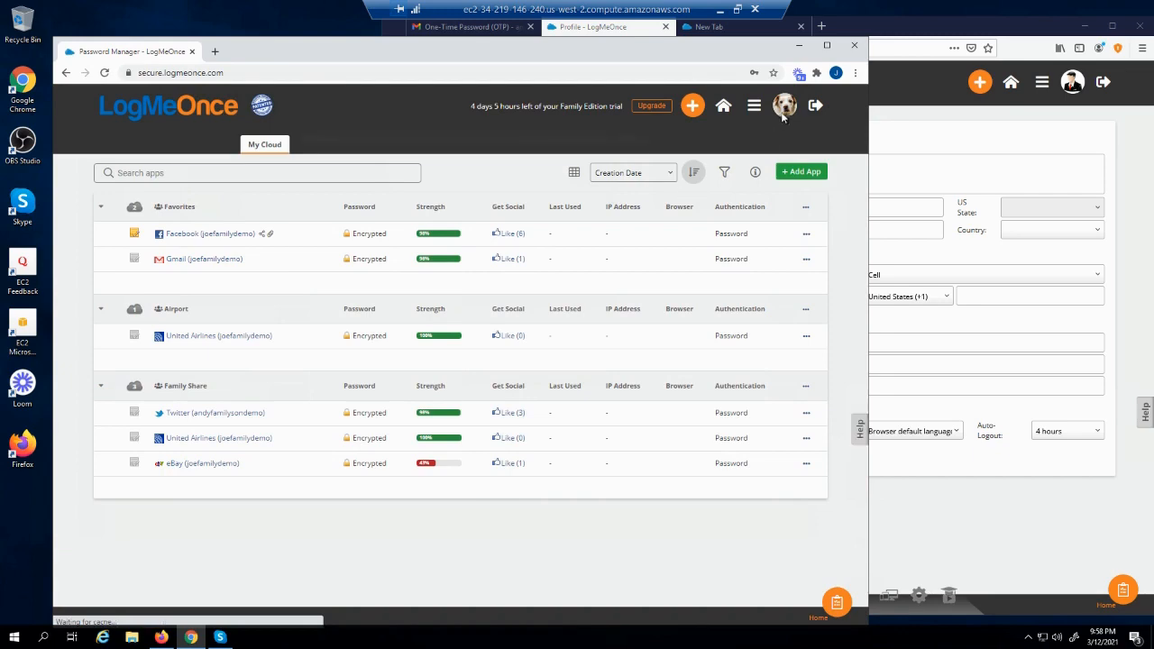
{"action": "left_click", "coordinate": [755, 106]}
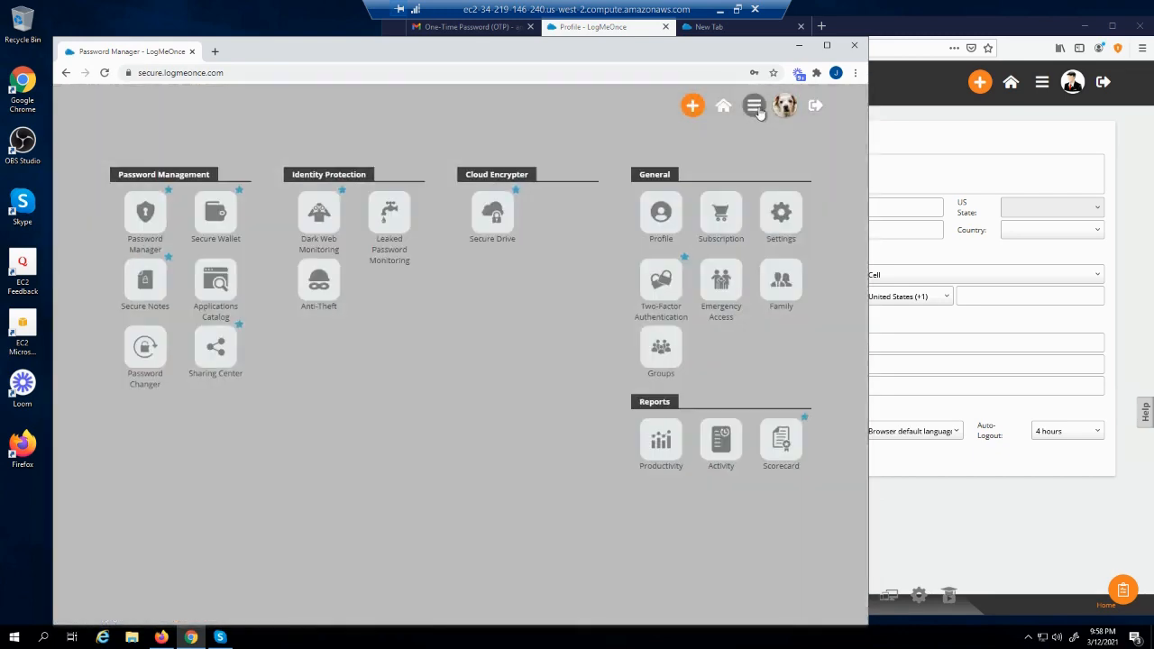
{"action": "left_click", "coordinate": [781, 217]}
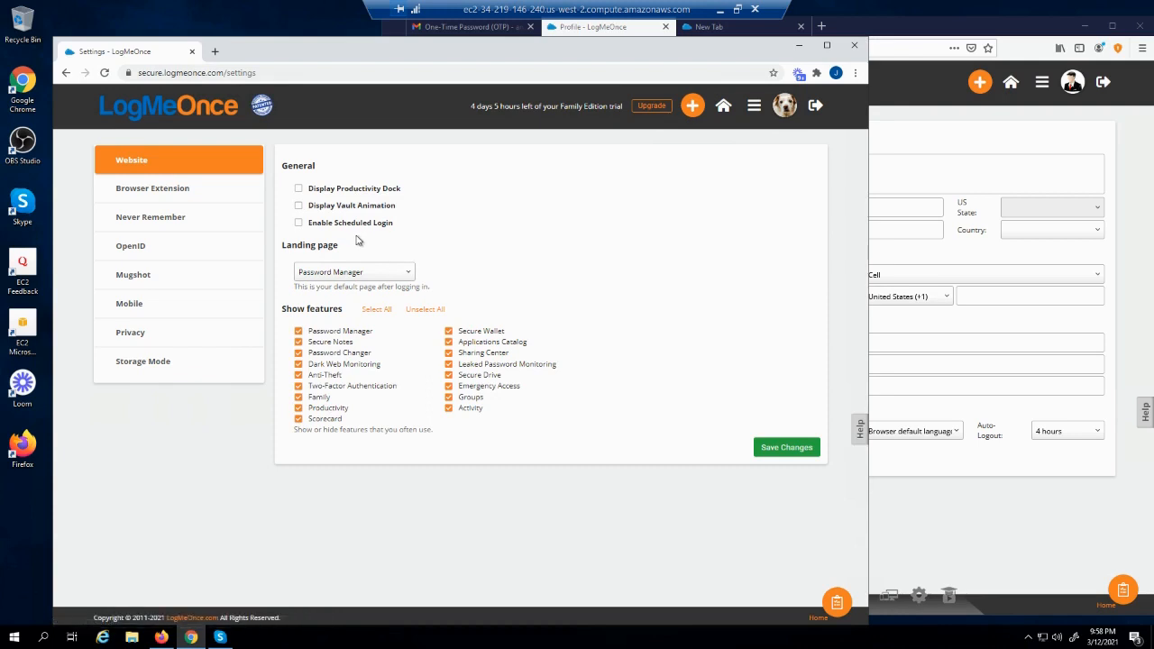
Set the landing page after login to Secure Wallet and save the change
{"action": "left_click", "coordinate": [389, 274]}
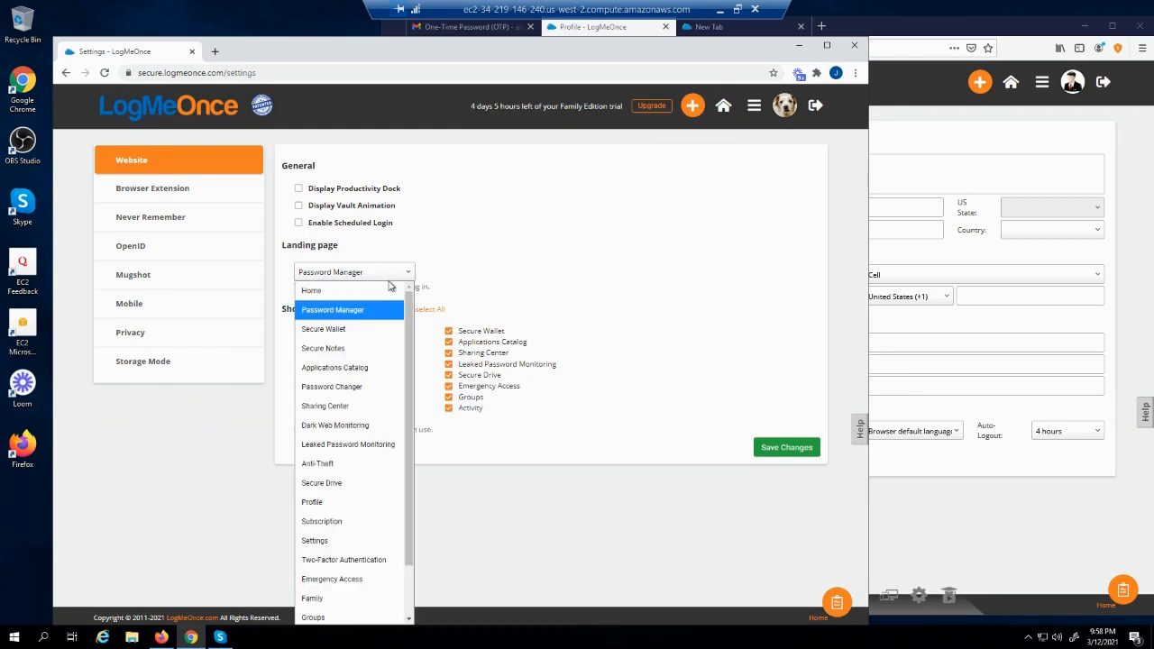
{"action": "left_click", "coordinate": [340, 330]}
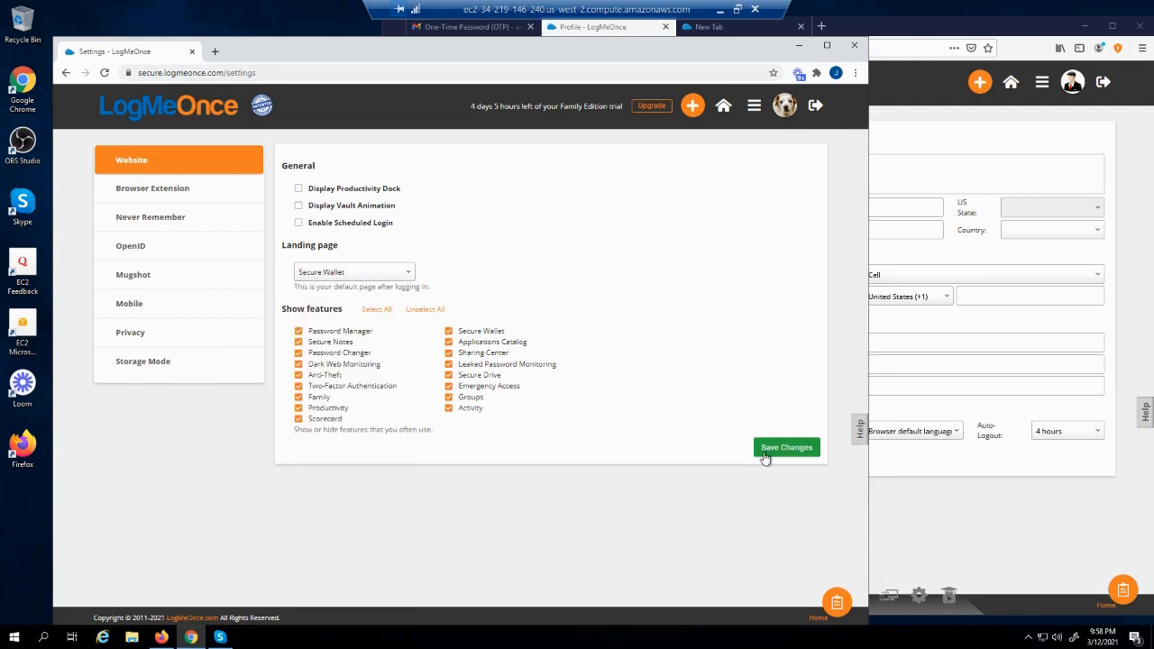
{"action": "left_click", "coordinate": [769, 454]}
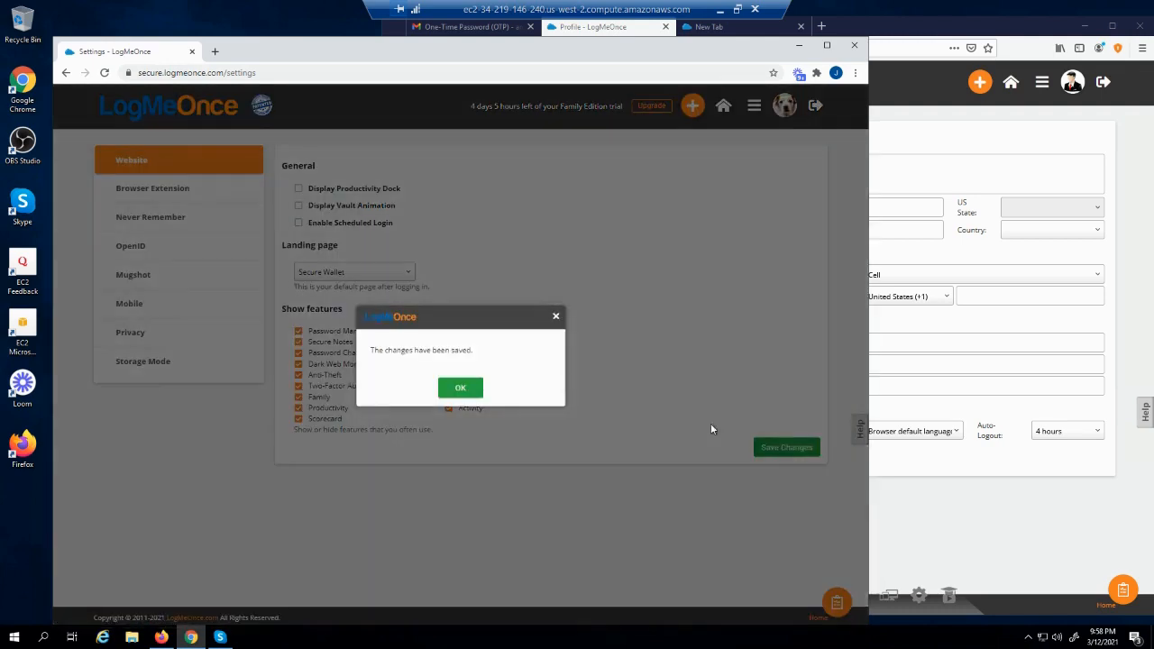
{"action": "left_click", "coordinate": [460, 387]}
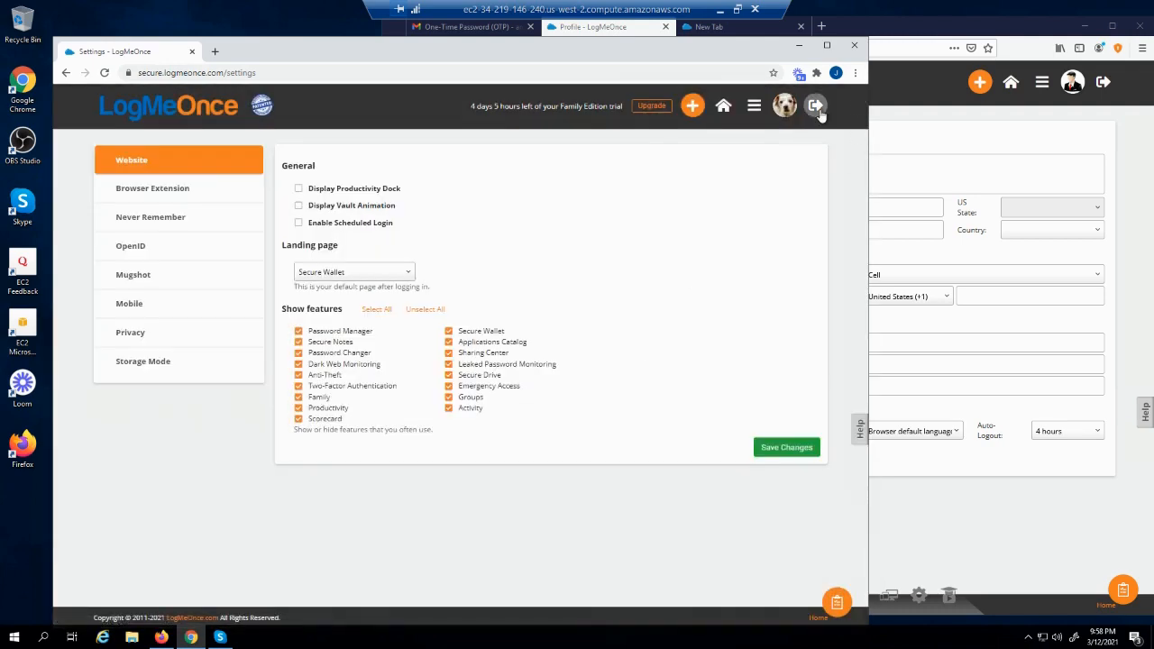
Log out and back in to confirm Secure Wallet is the landing page, then reopen Settings
{"action": "left_click", "coordinate": [816, 107]}
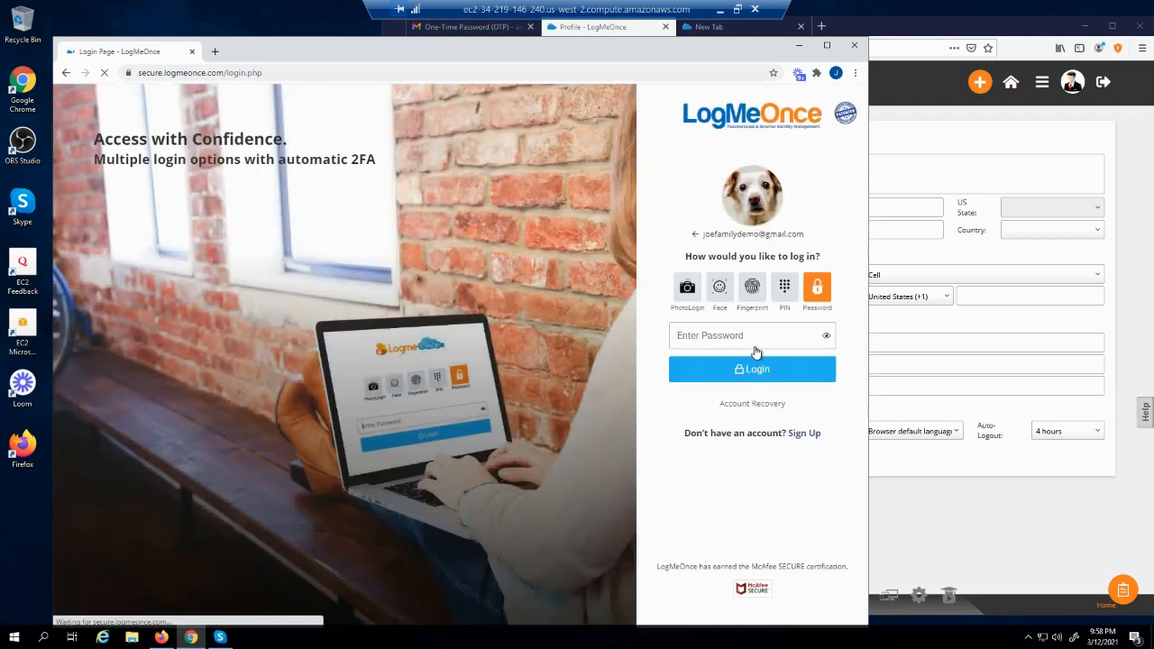
{"action": "left_click", "coordinate": [751, 334]}
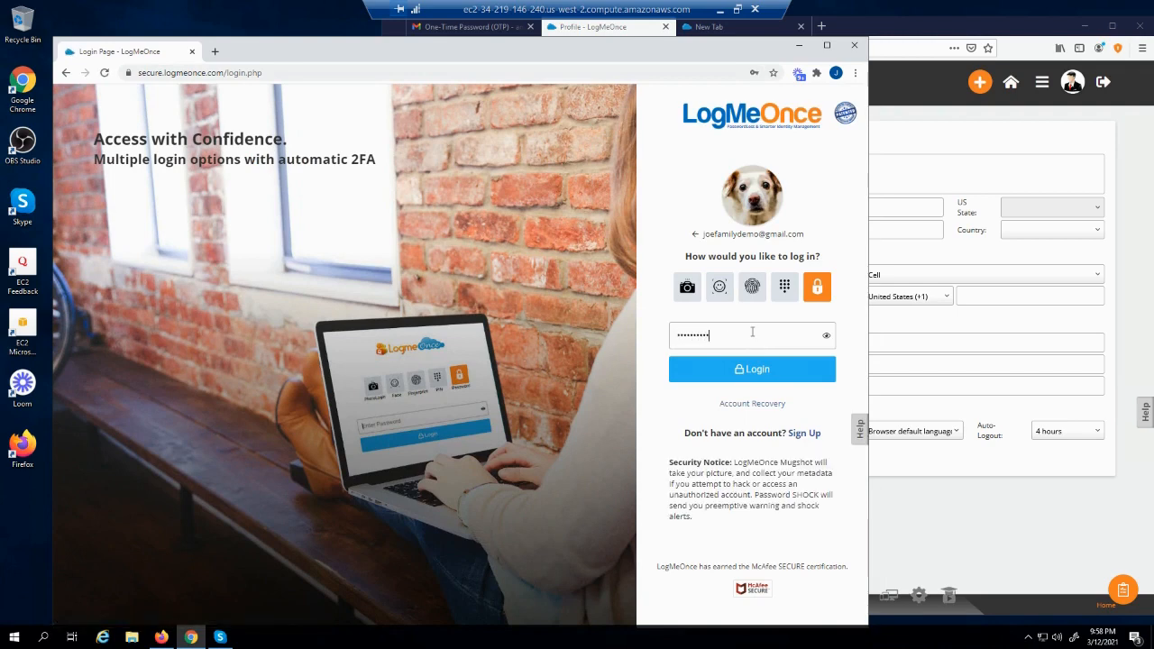
{"action": "key", "text": "Return"}
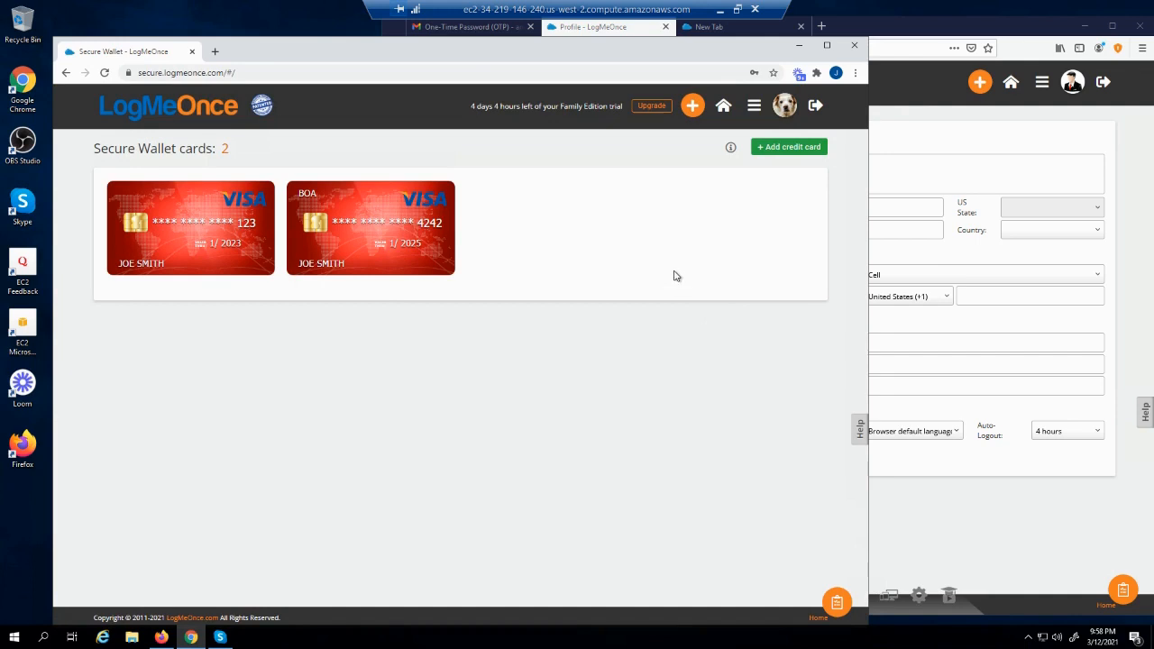
{"action": "left_click", "coordinate": [753, 106]}
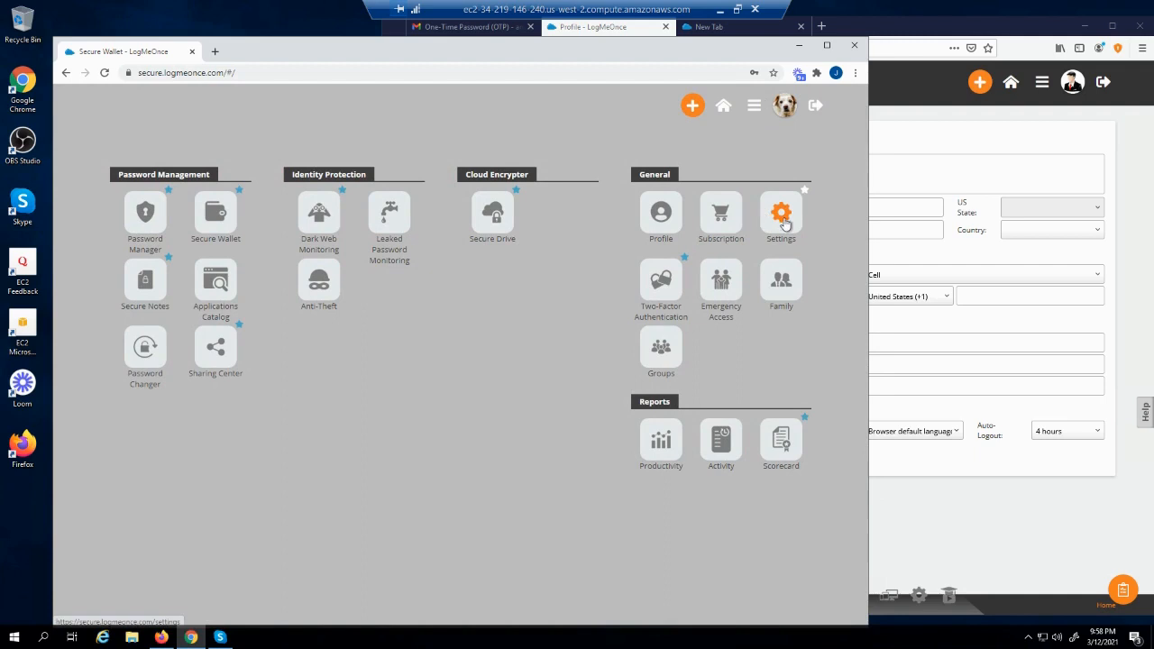
{"action": "left_click", "coordinate": [780, 213]}
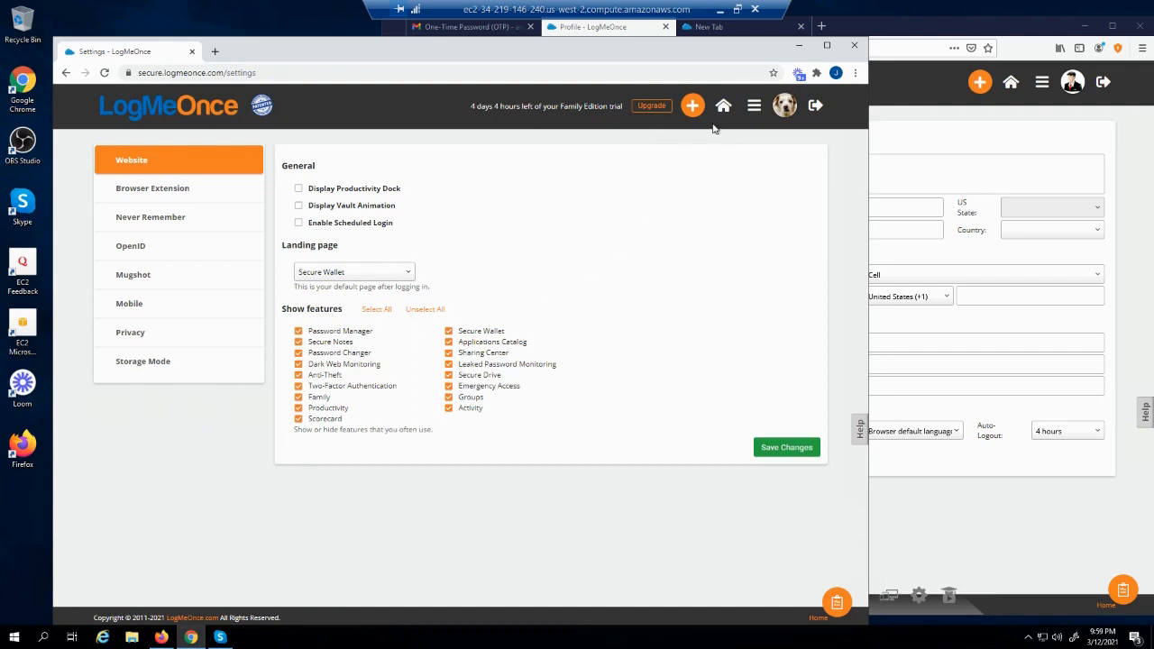
Uncheck Password Changer under Show features and save the change
{"action": "left_click", "coordinate": [752, 108]}
{"action": "left_click", "coordinate": [298, 353]}
{"action": "left_click", "coordinate": [761, 449]}
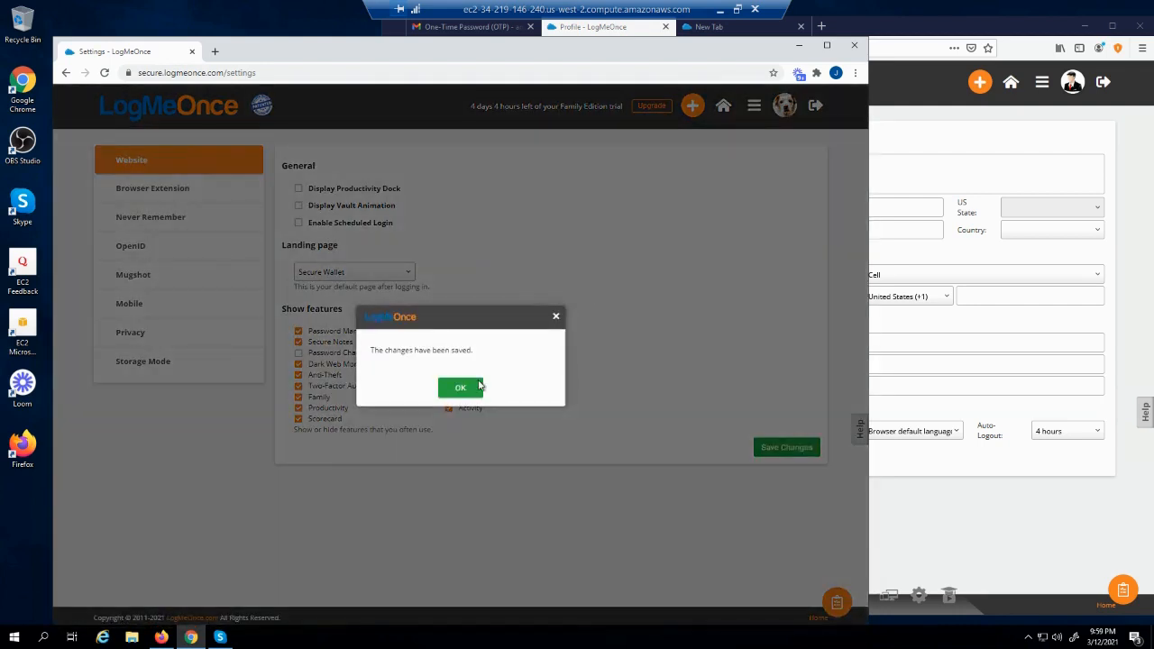
{"action": "left_click", "coordinate": [480, 389]}
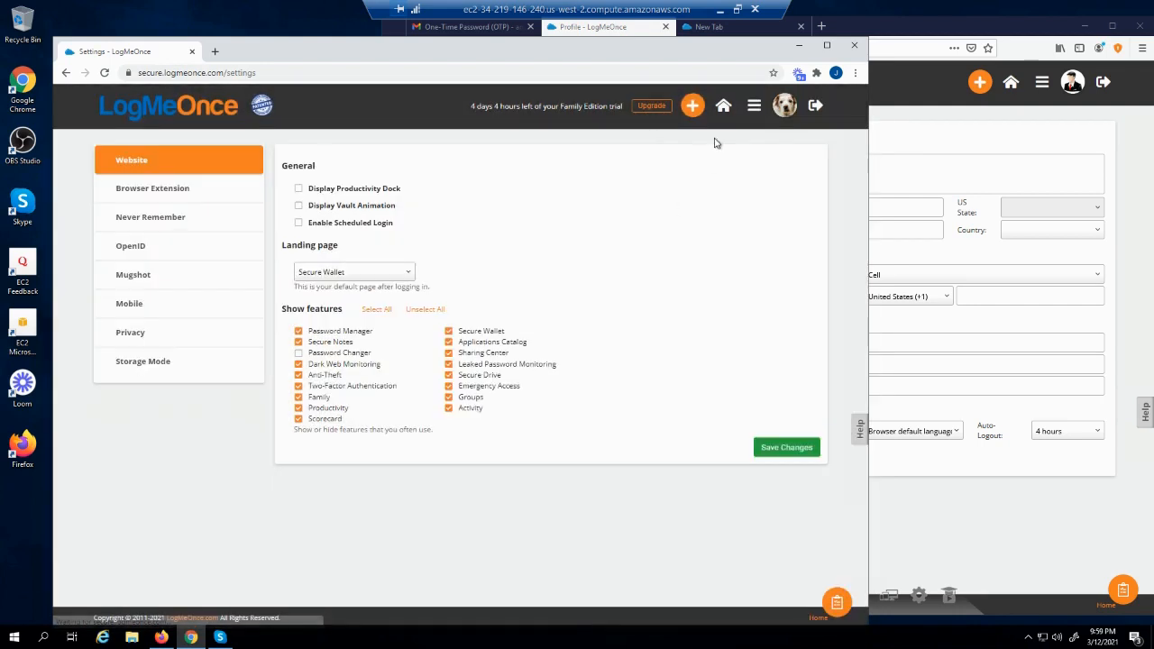
Confirm Password Changer is gone from the apps menu, then show the Browser Extension settings
{"action": "left_click", "coordinate": [753, 106]}
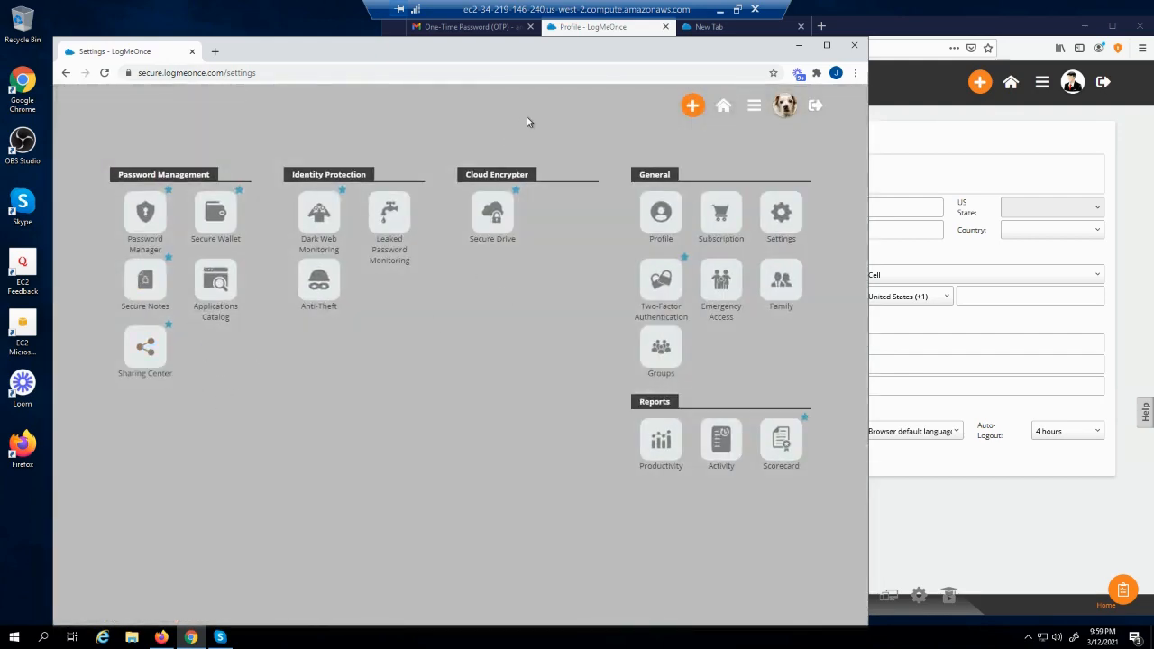
{"action": "left_click", "coordinate": [528, 122]}
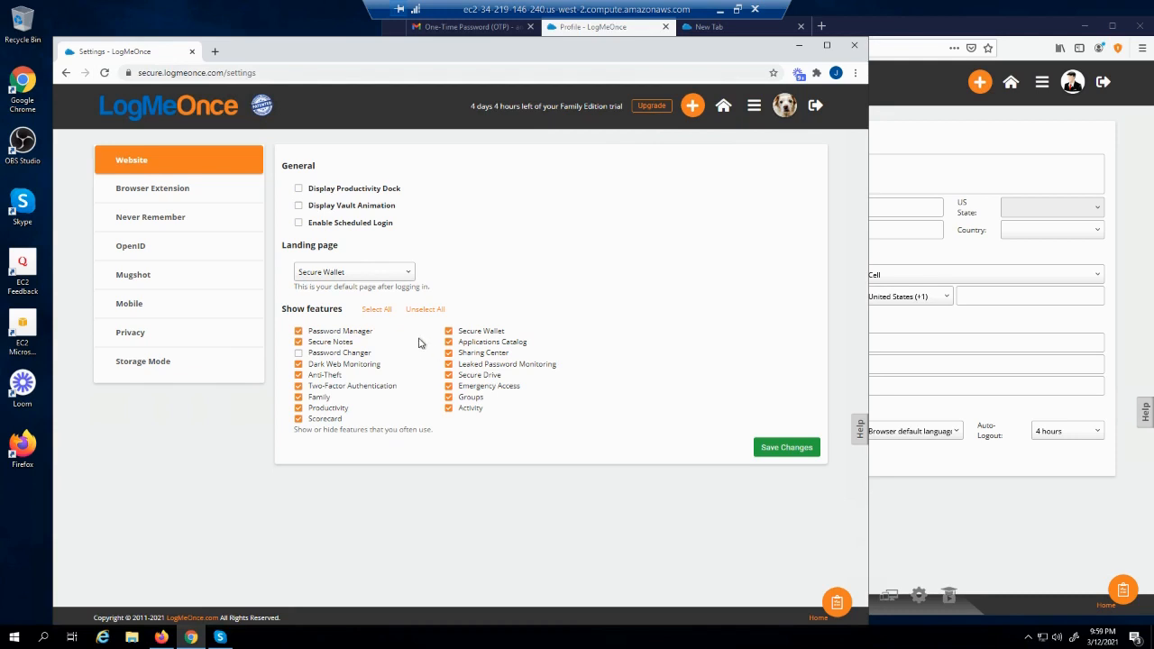
{"action": "left_click", "coordinate": [172, 196]}
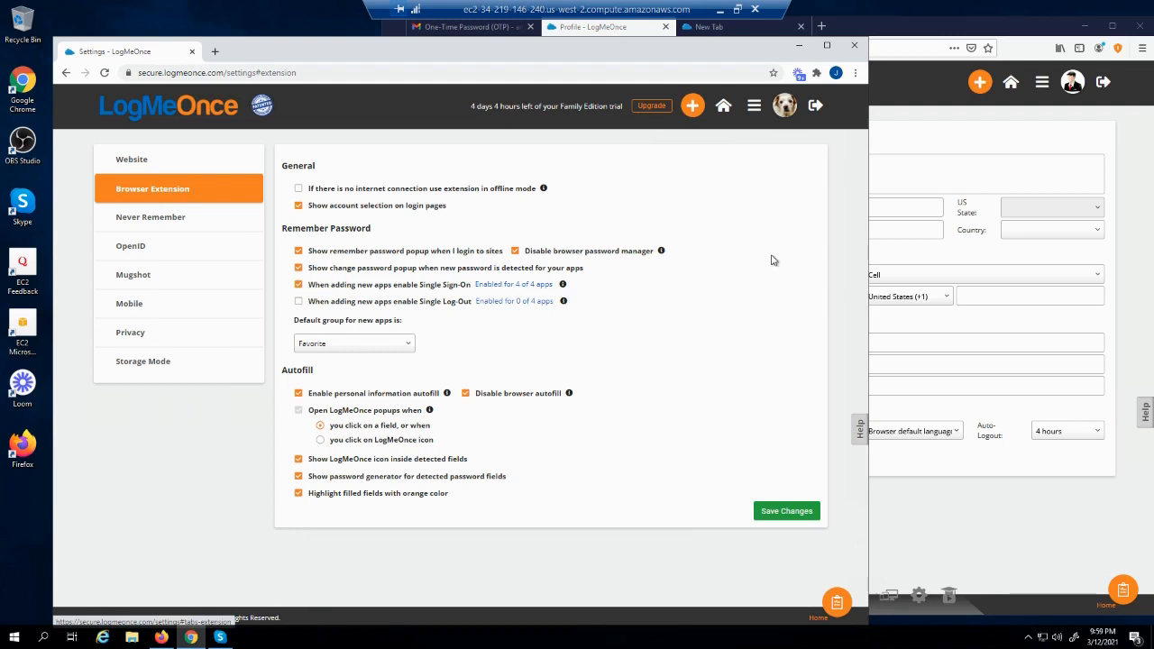
Enable 'If there is no internet connection use extension in offline mode'
{"action": "left_click", "coordinate": [298, 190]}
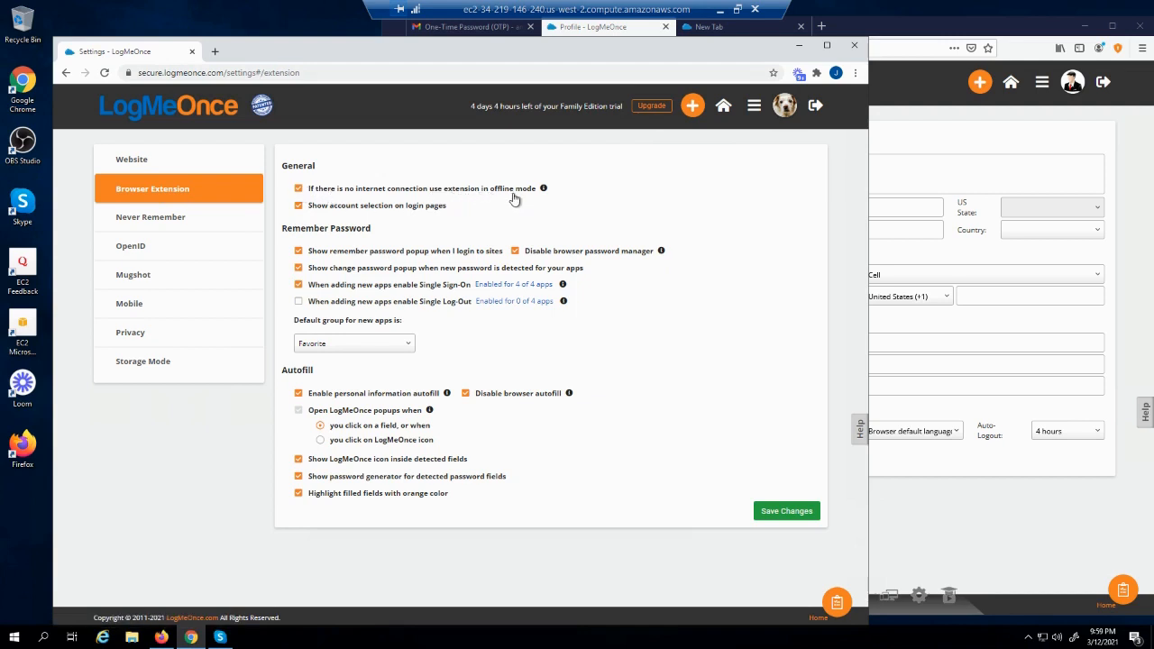
{"action": "mouse_move", "coordinate": [545, 190]}
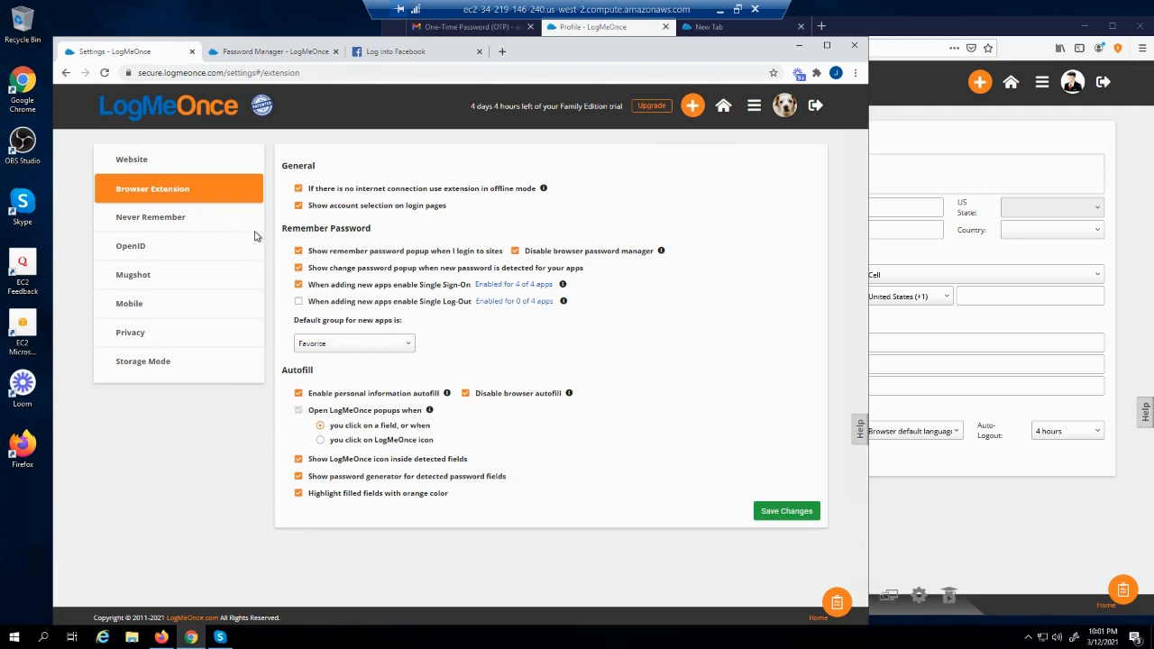
On Facebook's login page, dismiss LogMeOnce's saved-account suggestion and return to the extension settings
{"action": "left_click", "coordinate": [385, 52]}
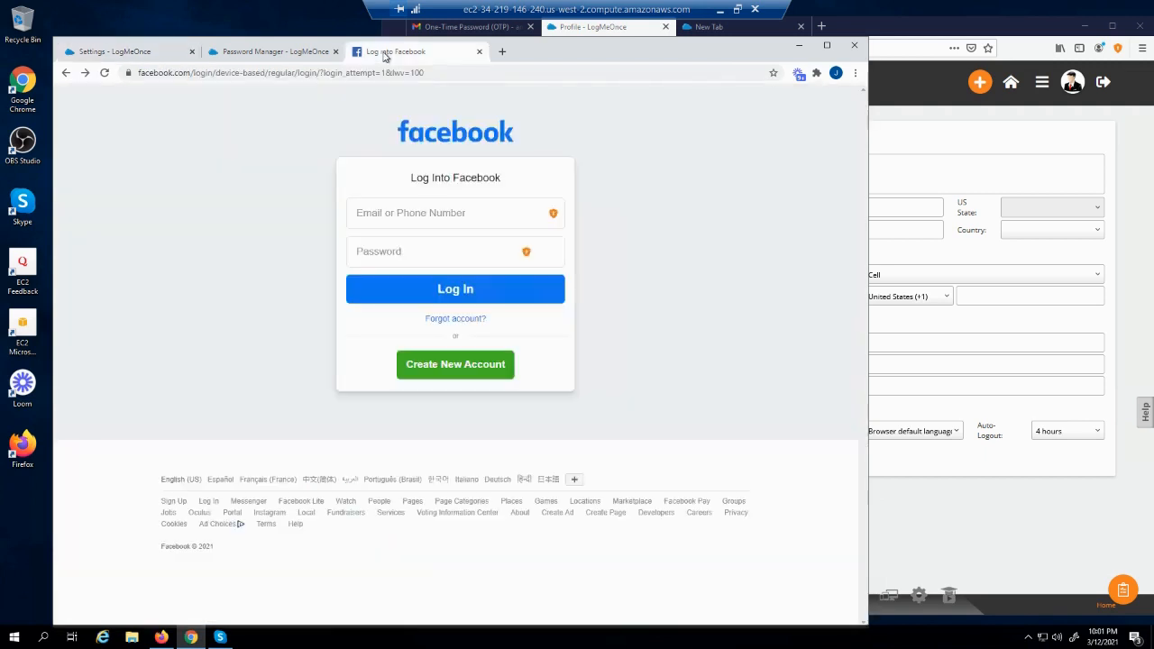
{"action": "left_click", "coordinate": [410, 217]}
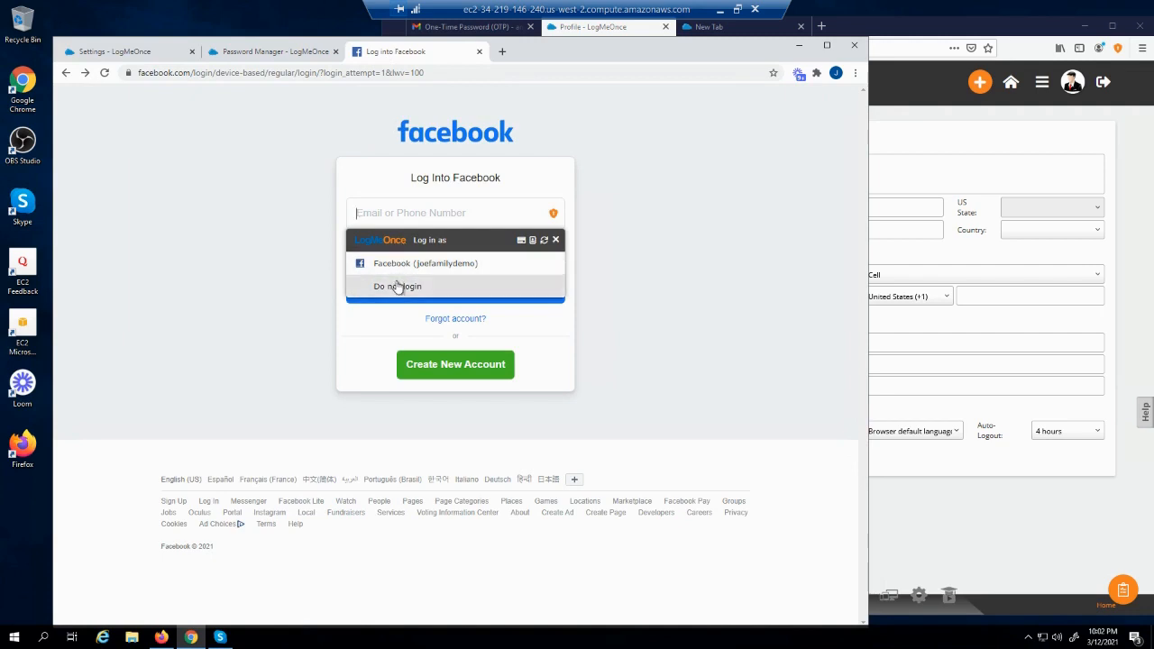
{"action": "left_click", "coordinate": [256, 164]}
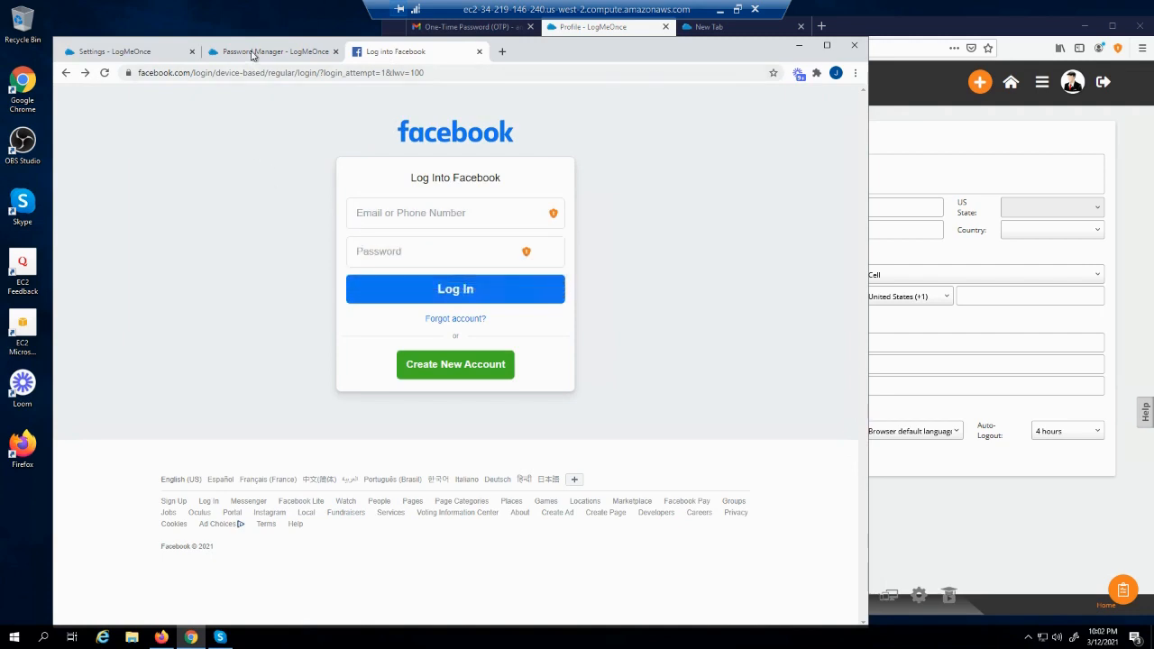
{"action": "left_click", "coordinate": [113, 51]}
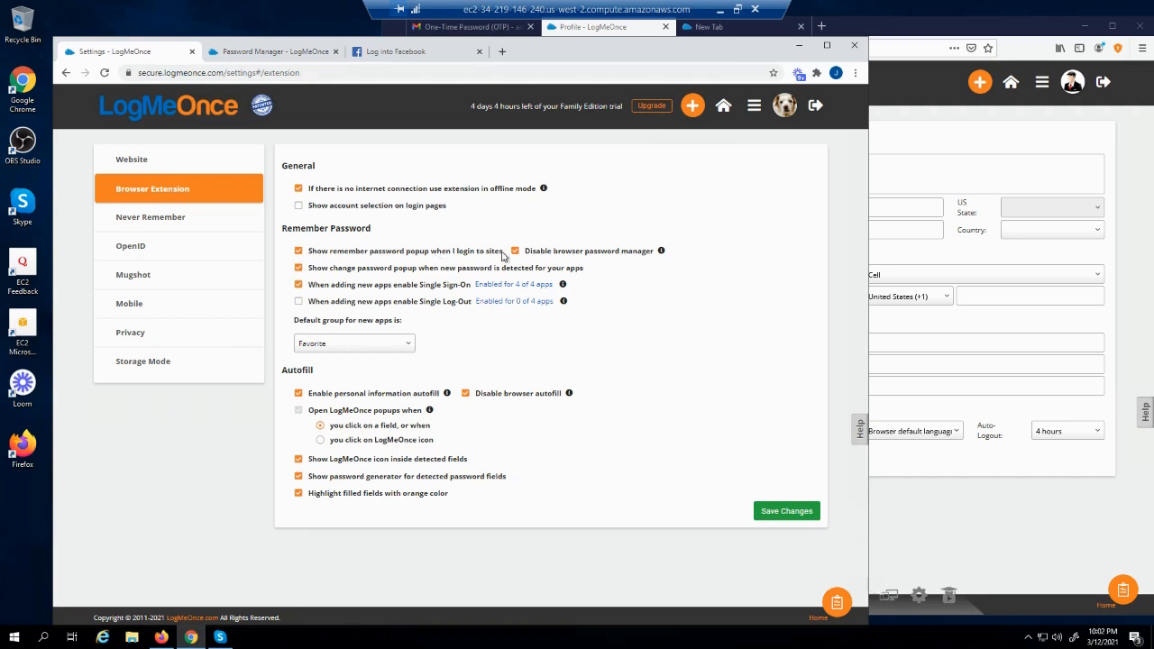
Submit a Facebook test login with email 'test@test' and a password, then close LogMeOnce's remember-password offer
{"action": "left_click", "coordinate": [409, 54]}
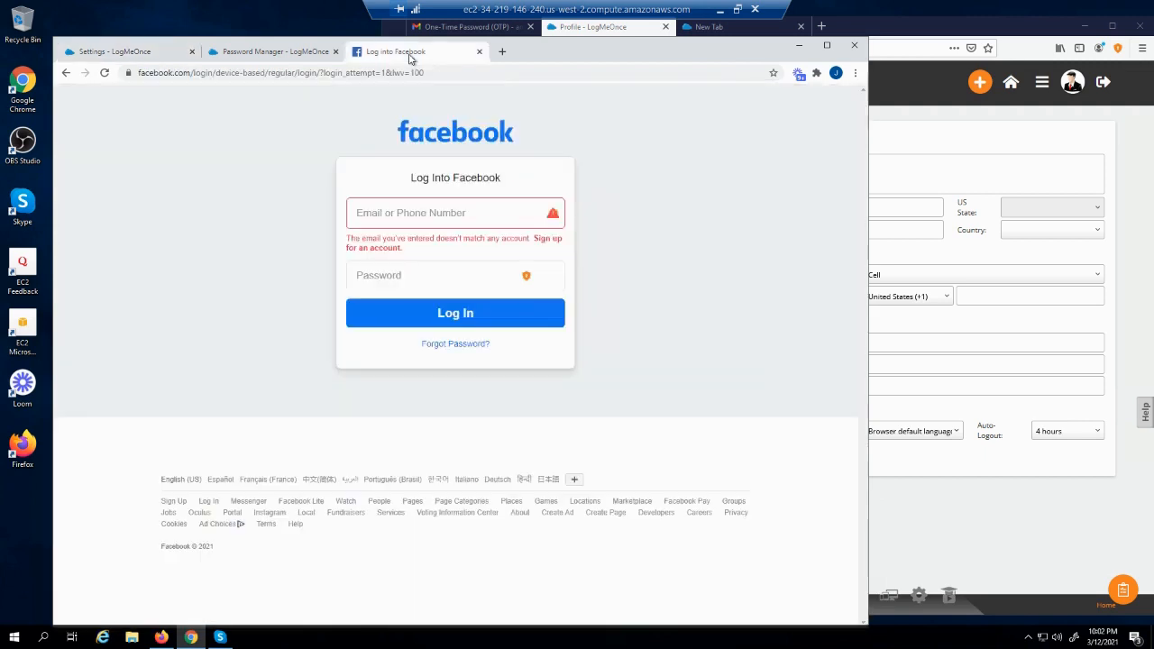
{"action": "left_click", "coordinate": [456, 212]}
{"action": "type", "text": "test@test.com"}
{"action": "key", "text": "Tab"}
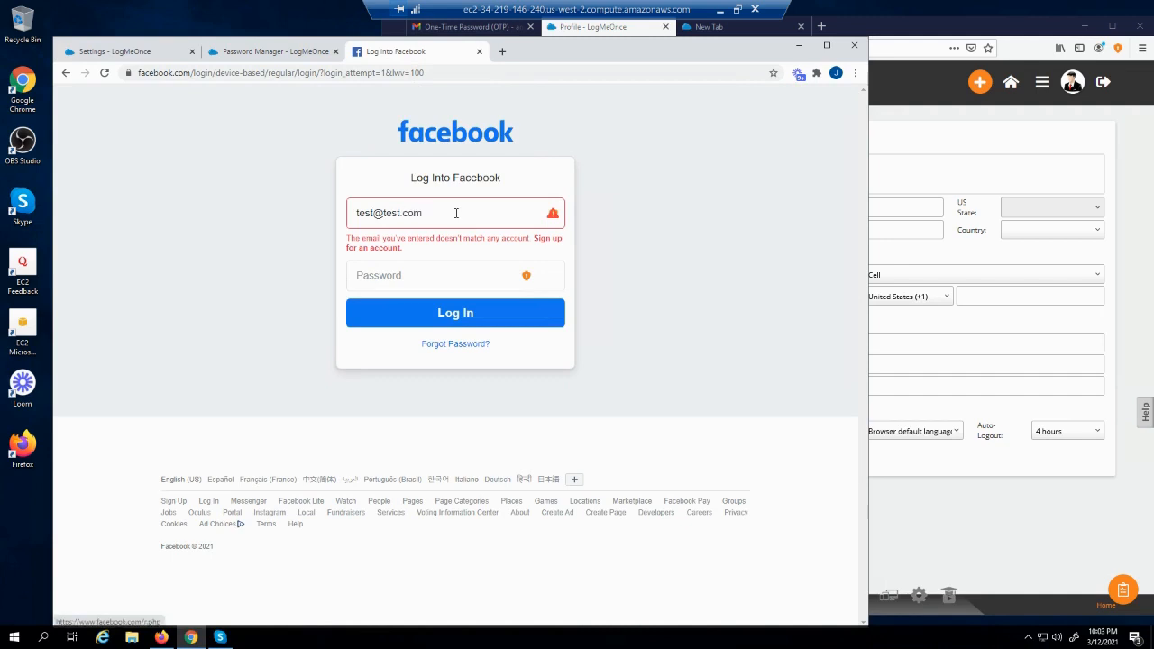
{"action": "left_click", "coordinate": [445, 273]}
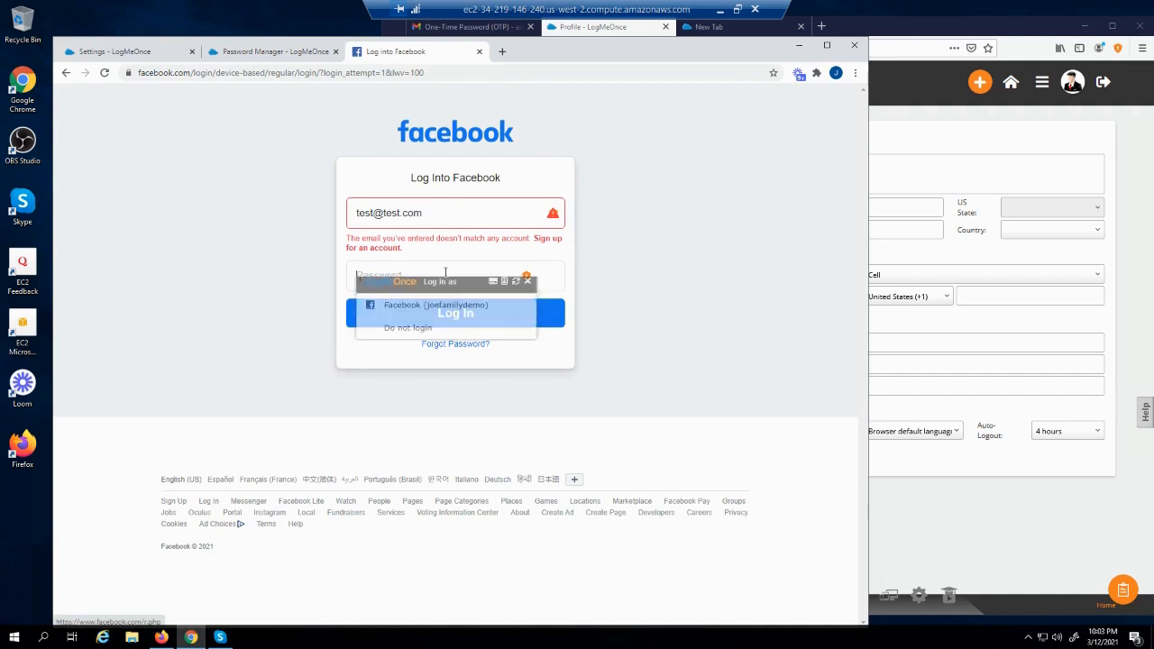
{"action": "type", "text": "••••••••"}
{"action": "left_click", "coordinate": [497, 324]}
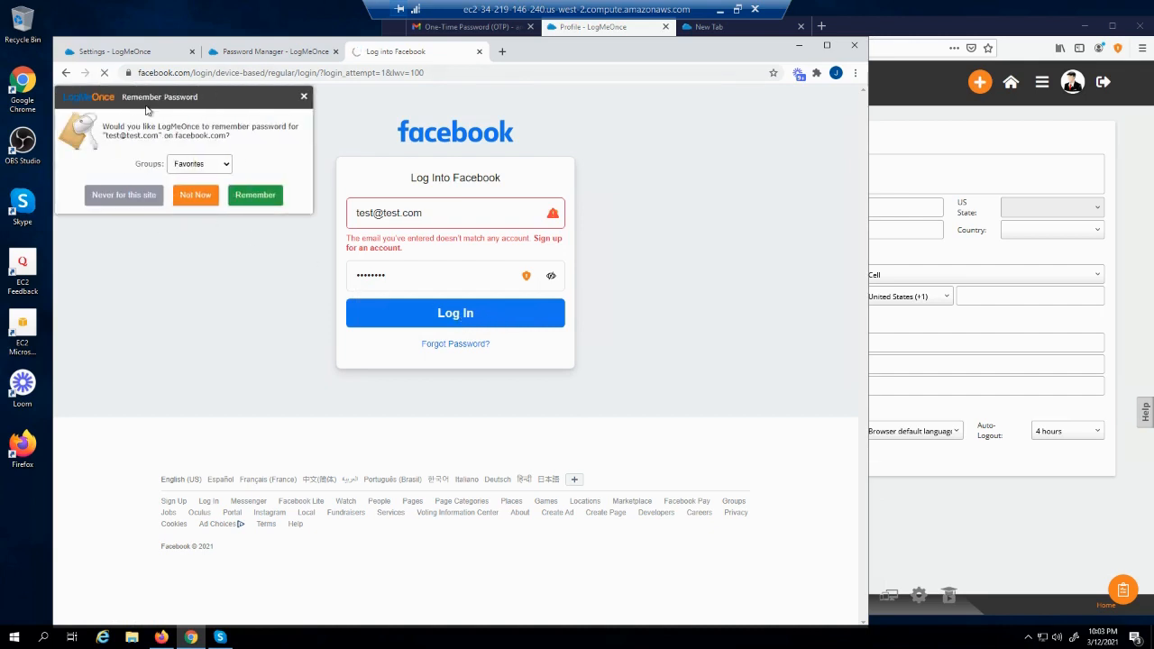
{"action": "left_click", "coordinate": [303, 96]}
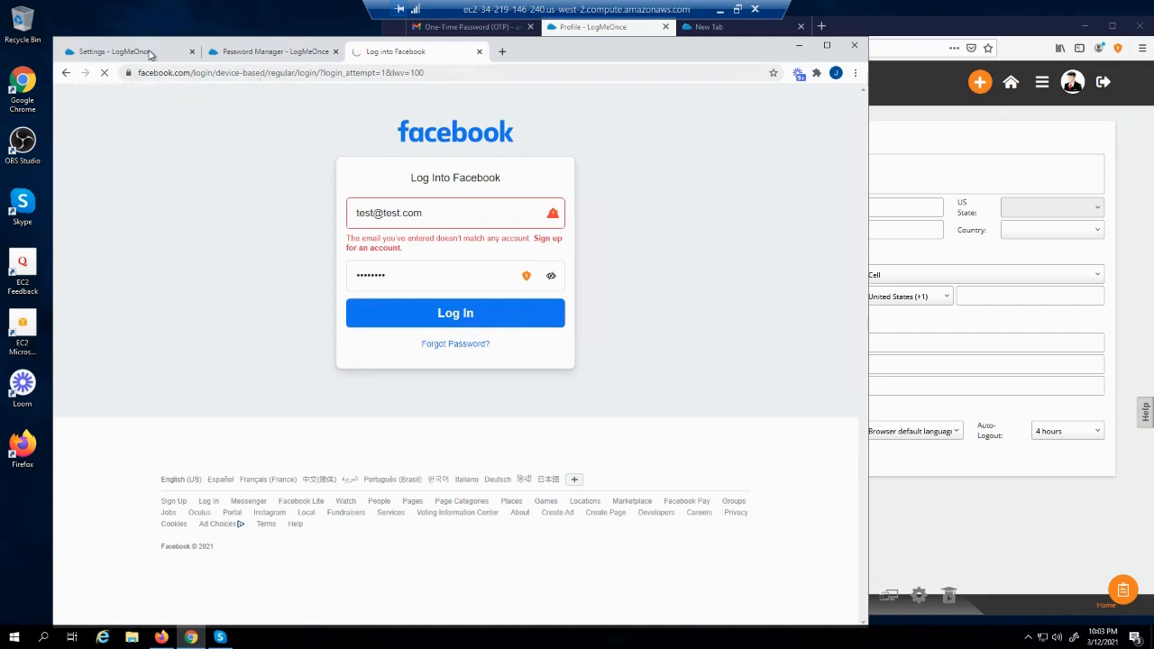
{"action": "left_click", "coordinate": [151, 51]}
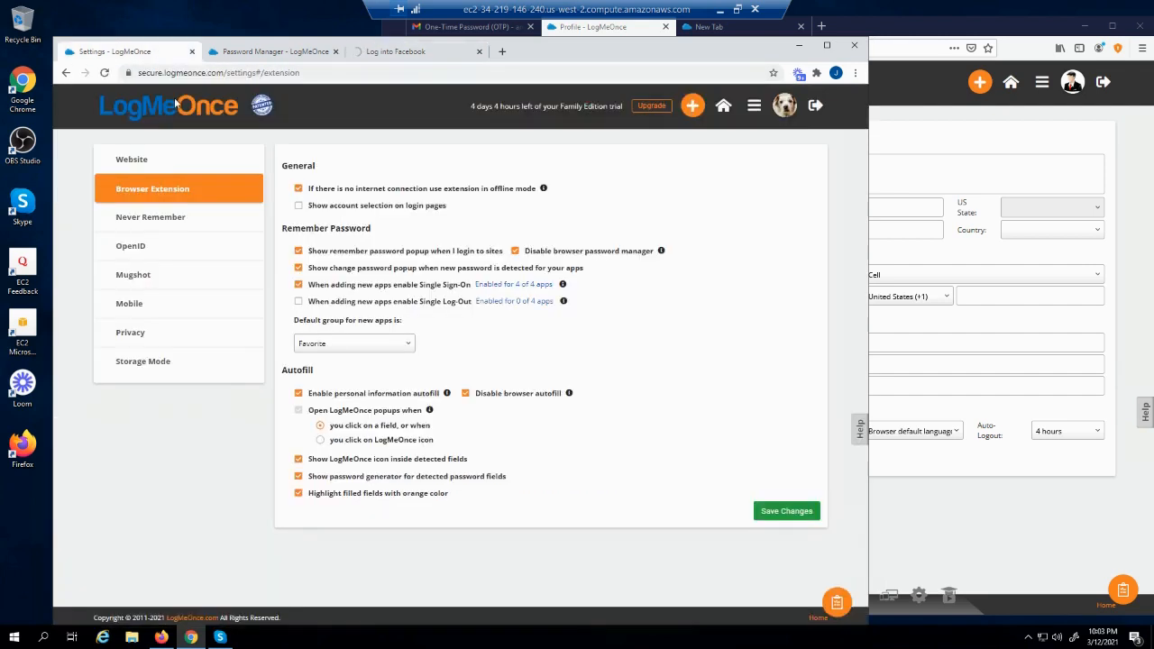
Turn off 'Show remember password popup when I login to sites' and save the extension settings
{"action": "left_click", "coordinate": [299, 252]}
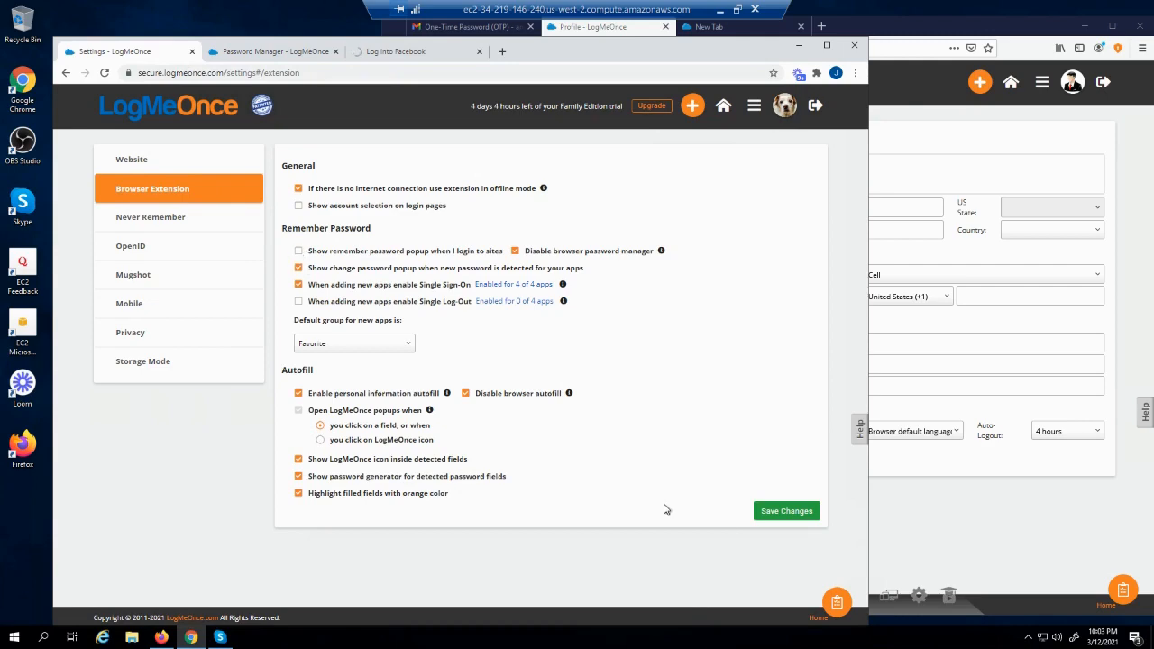
{"action": "left_click", "coordinate": [768, 510]}
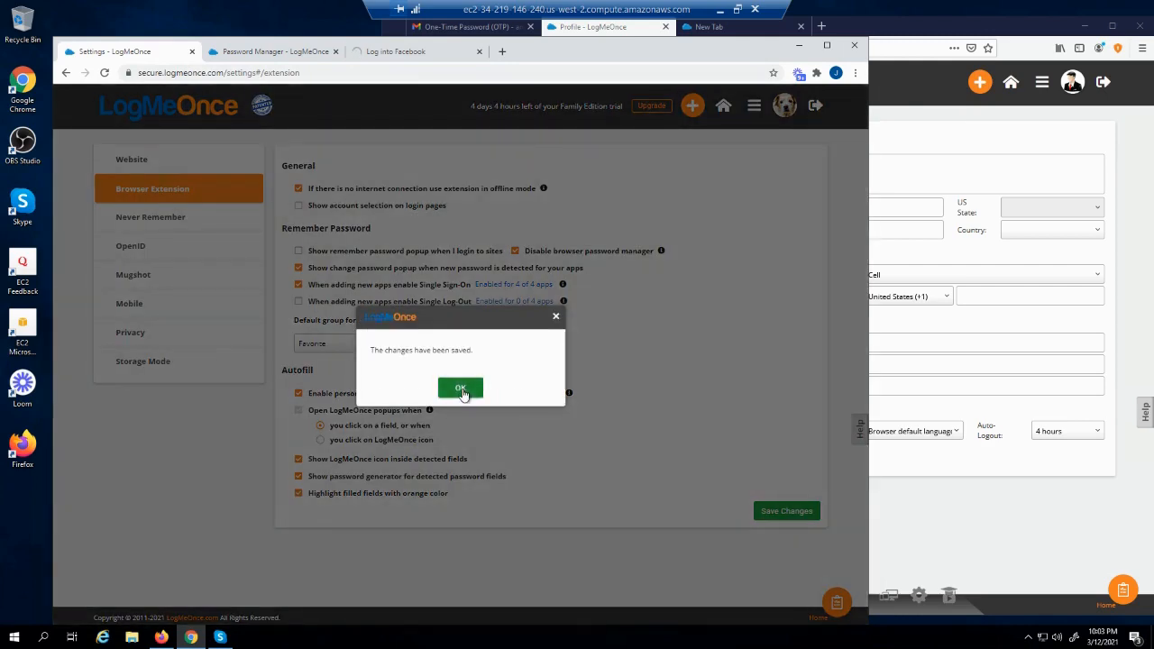
{"action": "left_click", "coordinate": [460, 388]}
Reload the Facebook login page and close LogMeOnce's account suggestions
{"action": "left_click", "coordinate": [379, 51]}
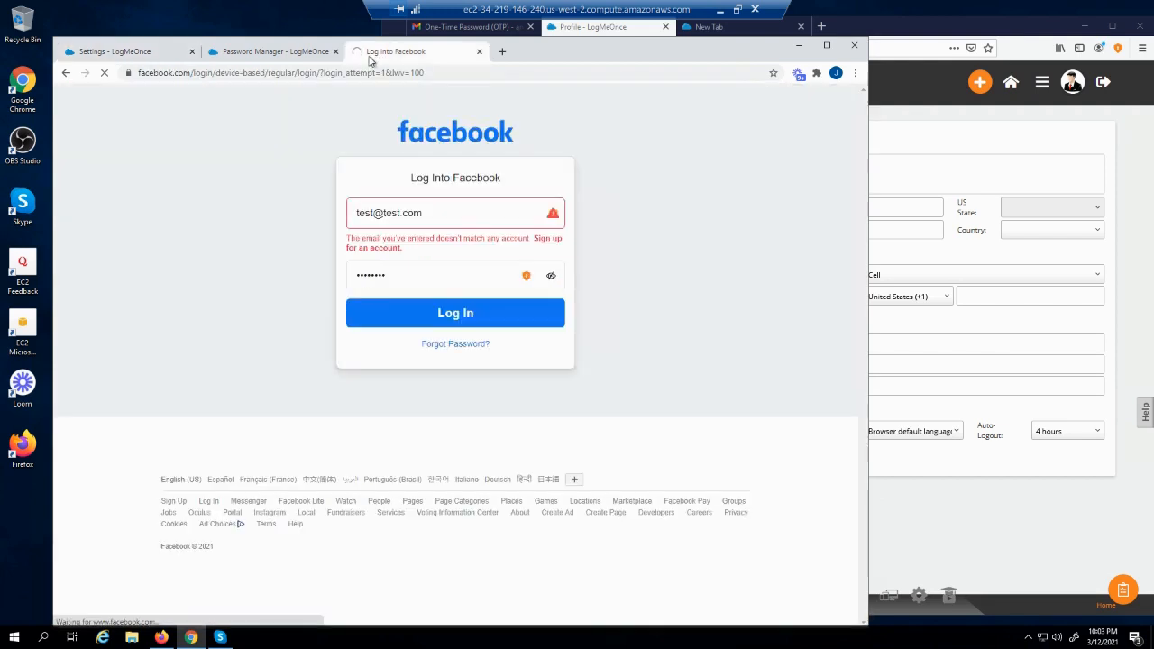
{"action": "left_click", "coordinate": [104, 73]}
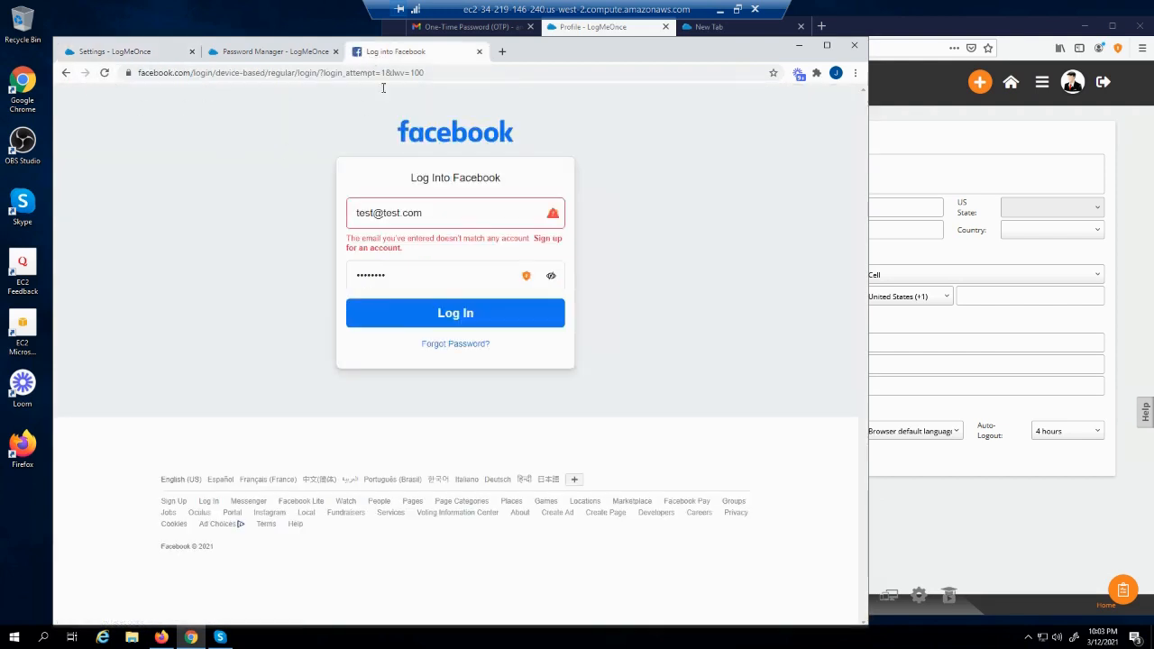
{"action": "left_click", "coordinate": [103, 72]}
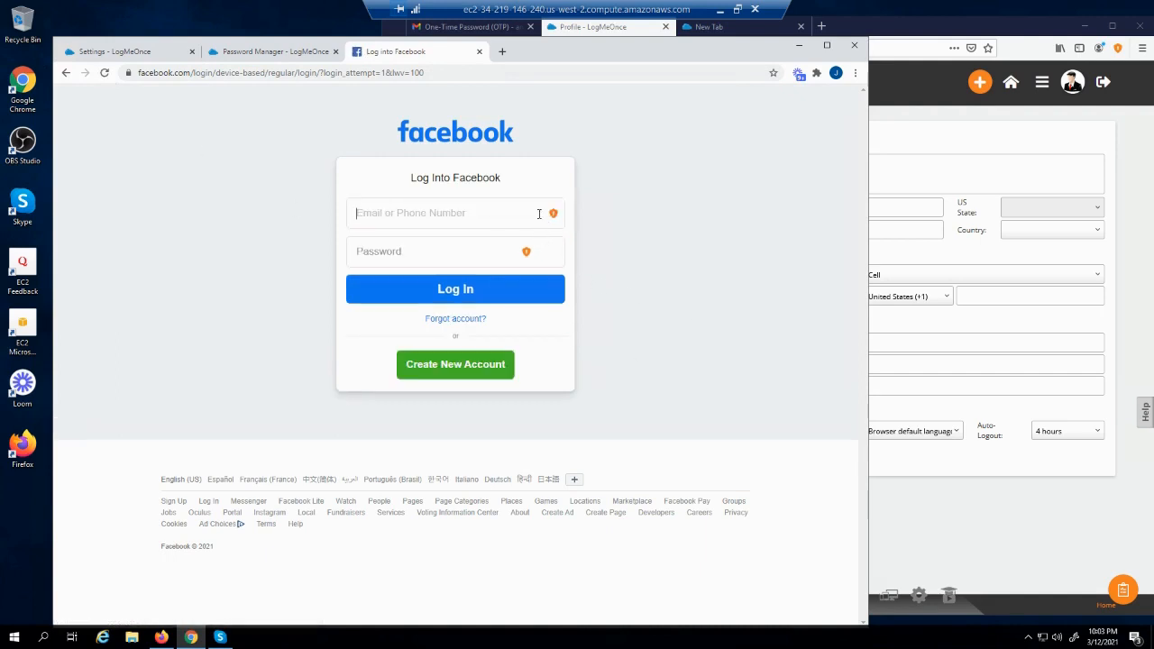
{"action": "left_click", "coordinate": [410, 212]}
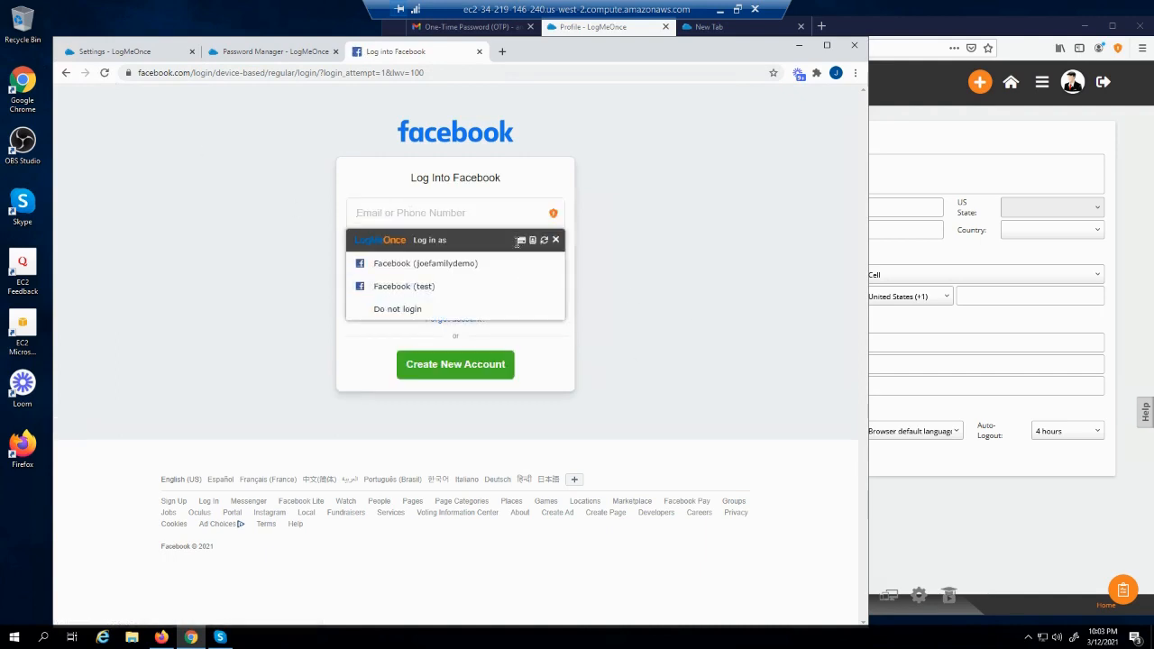
{"action": "left_click", "coordinate": [556, 239]}
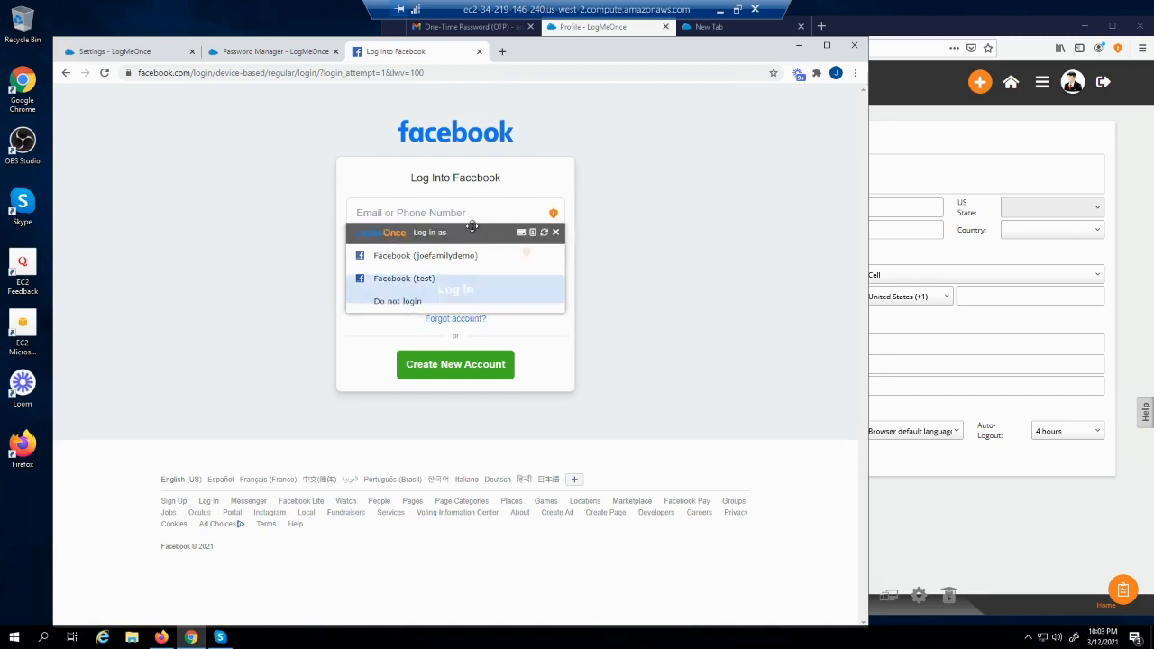
Submit another Facebook test login with a test e-mail address and password
{"action": "left_click", "coordinate": [463, 213]}
{"action": "type", "text": "test@test.c"}
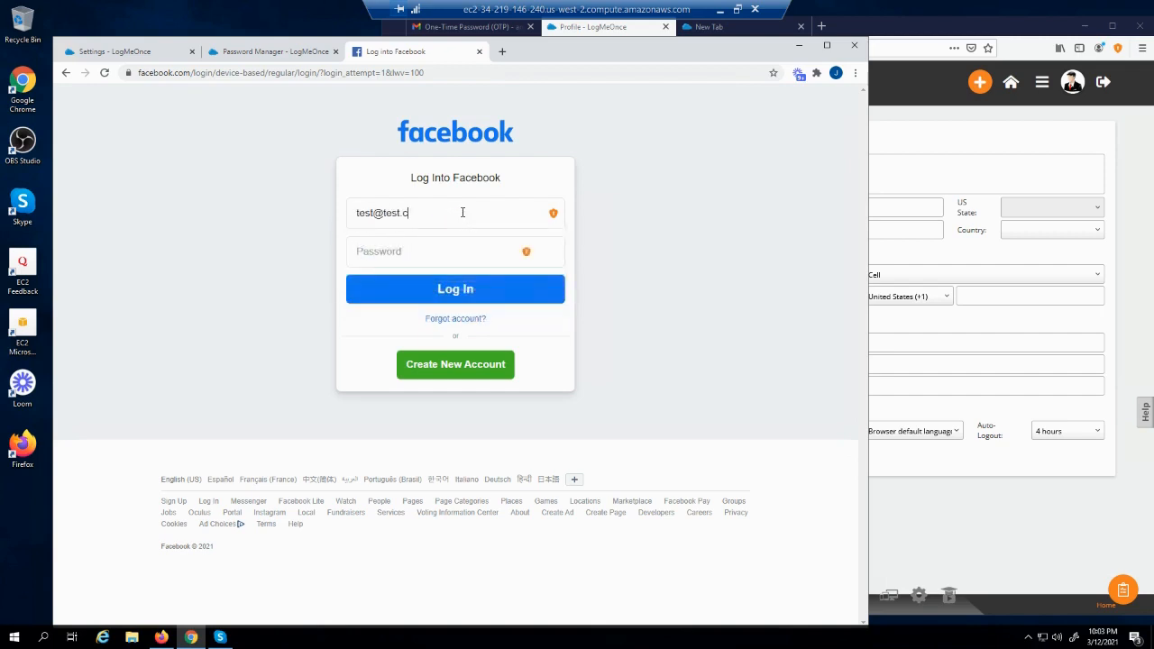
{"action": "type", "text": "om"}
{"action": "key", "text": "Right"}
{"action": "type", "text": "2"}
{"action": "key", "text": "Tab"}
{"action": "type", "text": "••••"}
{"action": "key", "text": "Return"}
{"action": "left_click", "coordinate": [115, 52]}
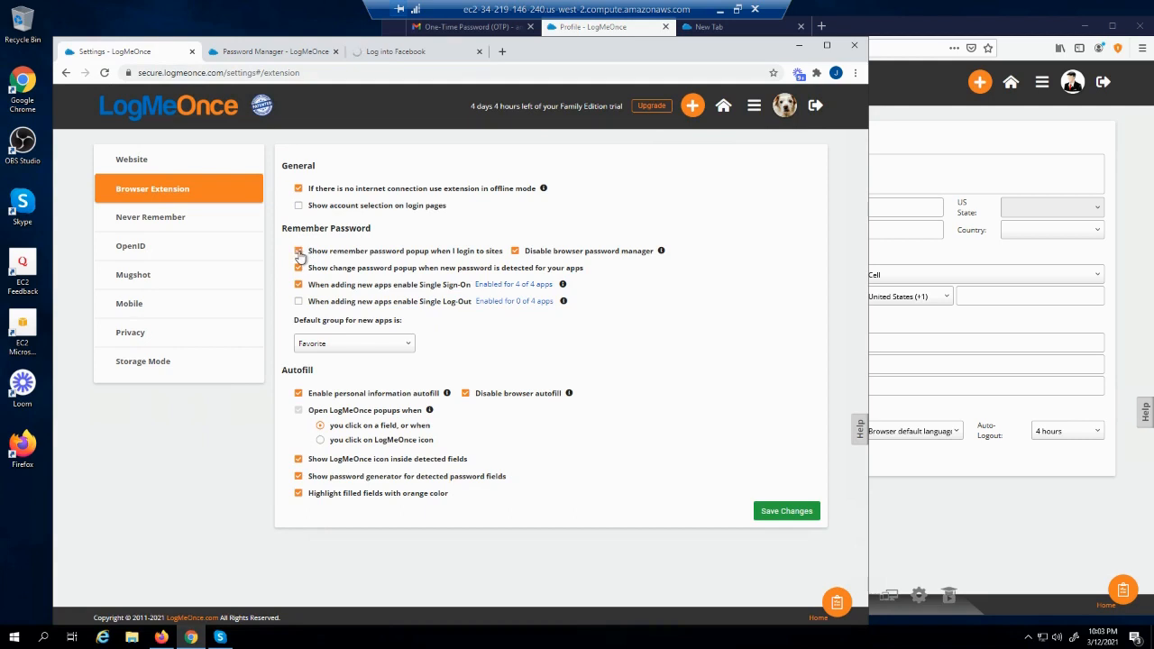
Re-enable the remember-password popup, then show the actions menu for the Facebook entry in the Password Manager
{"action": "left_click", "coordinate": [298, 251]}
{"action": "mouse_move", "coordinate": [661, 253]}
{"action": "left_click", "coordinate": [276, 53]}
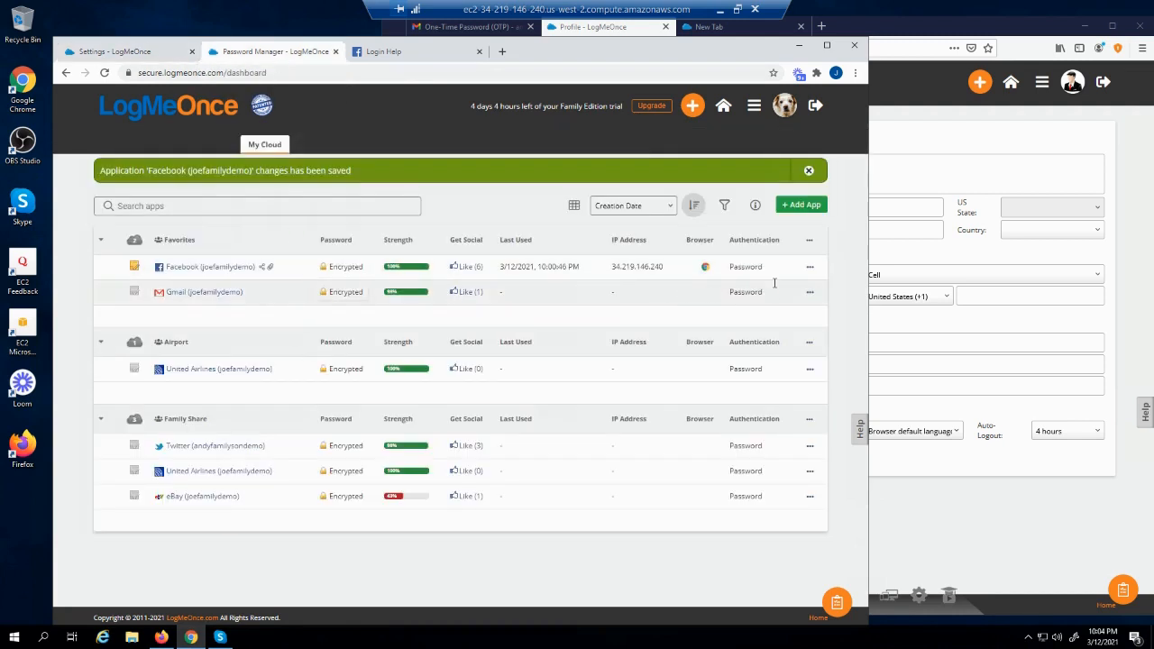
{"action": "left_click", "coordinate": [811, 269]}
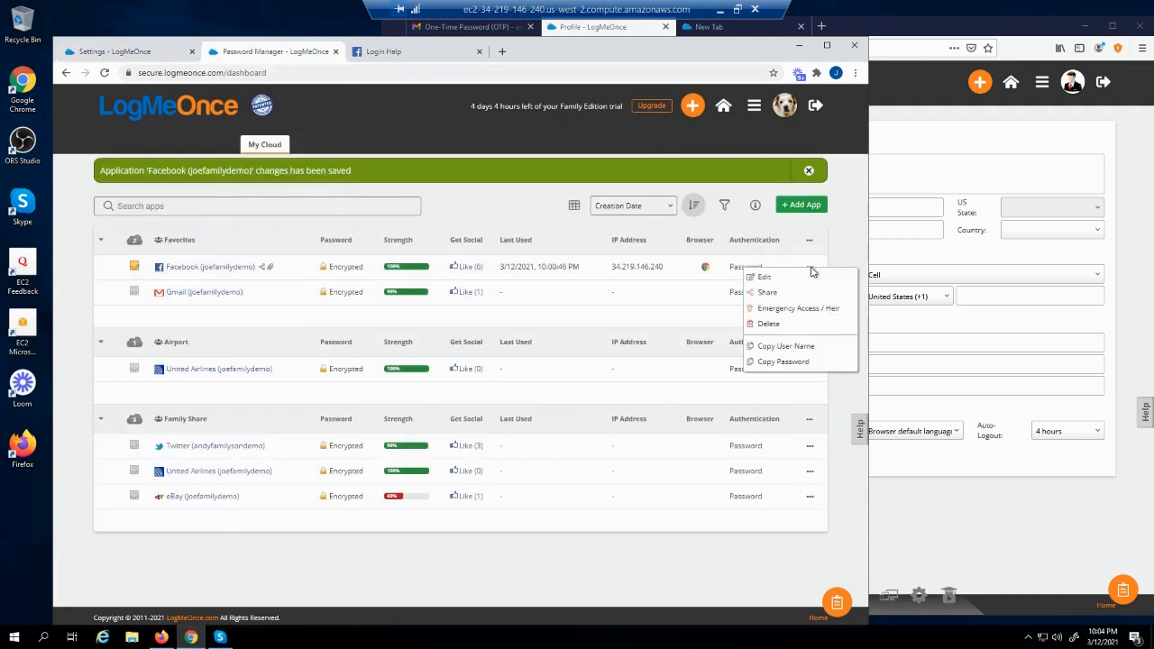
Edit the Facebook entry and expand More options to reveal its Auto-Login setting
{"action": "left_click", "coordinate": [766, 277]}
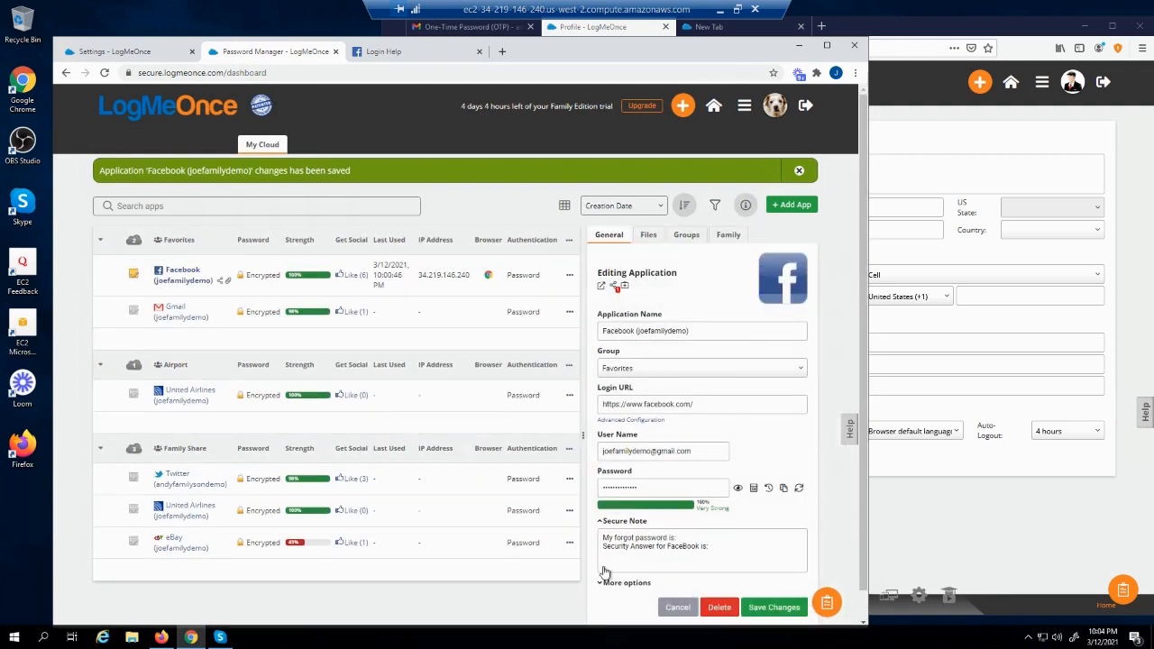
{"action": "left_click", "coordinate": [608, 584]}
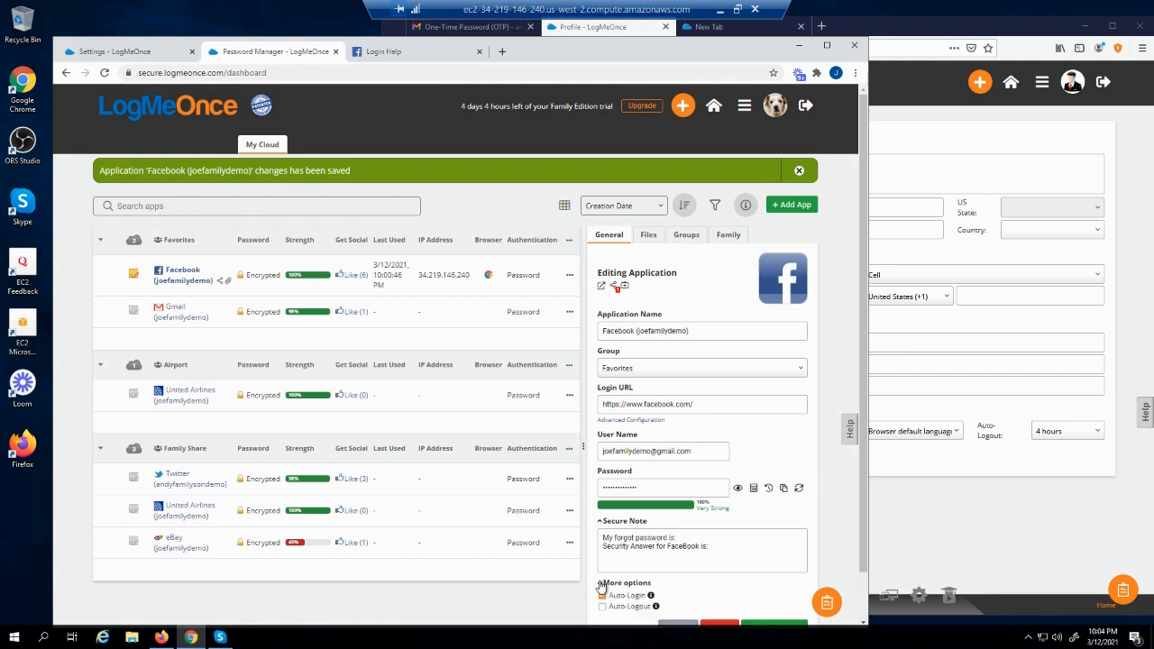
{"action": "scroll", "coordinate": [627, 485], "scroll_direction": "down", "scroll_amount": 1}
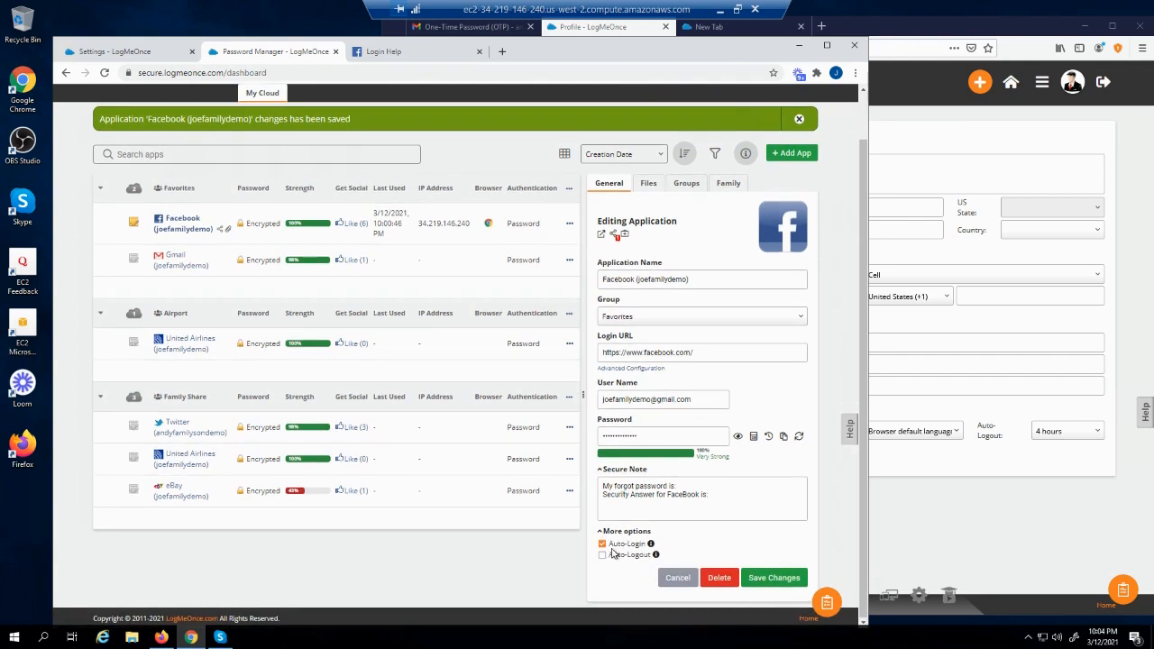
{"action": "left_click", "coordinate": [383, 51]}
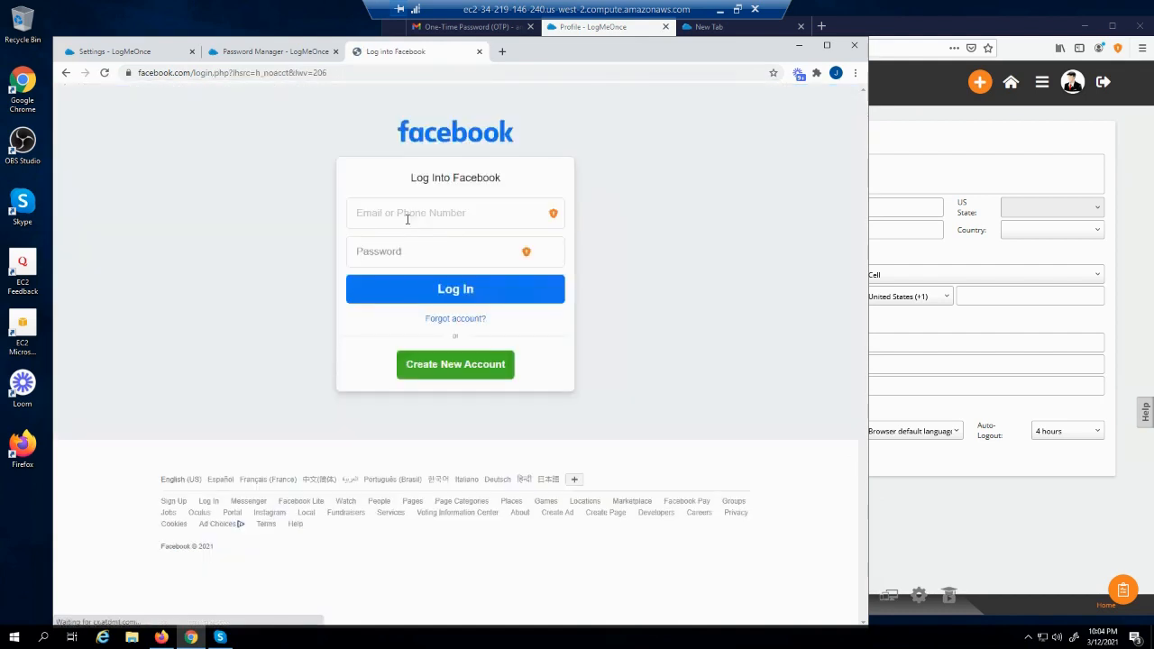
Reload Facebook's login page and launch Facebook from its saved password-manager entry
{"action": "left_click", "coordinate": [407, 212]}
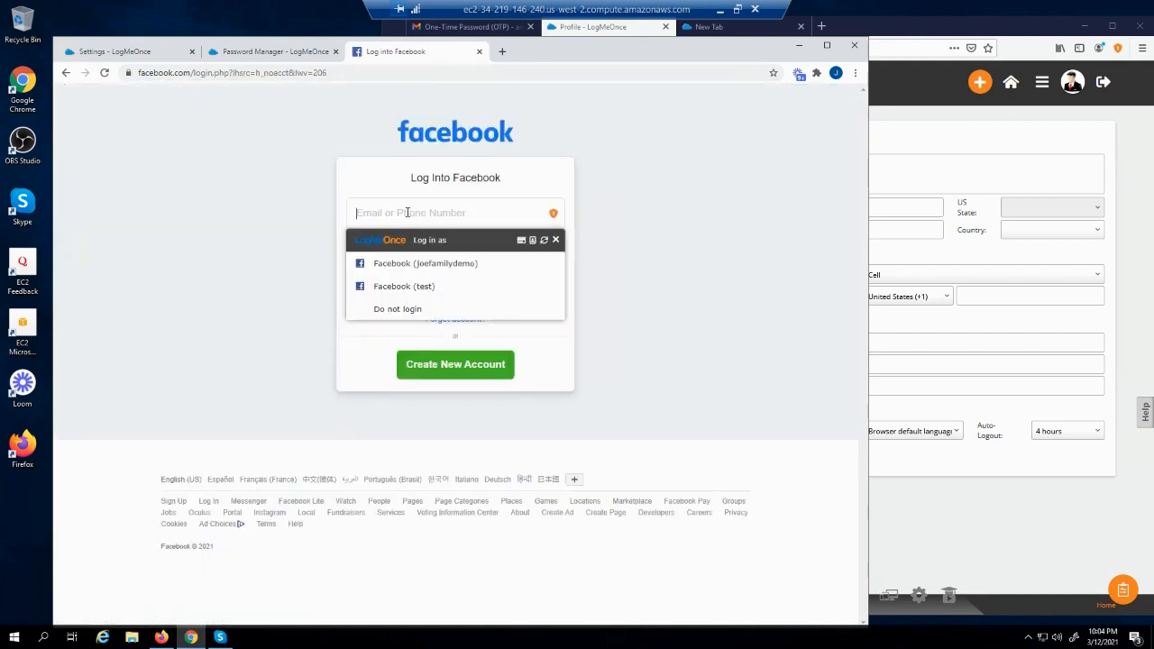
{"action": "left_click", "coordinate": [104, 72]}
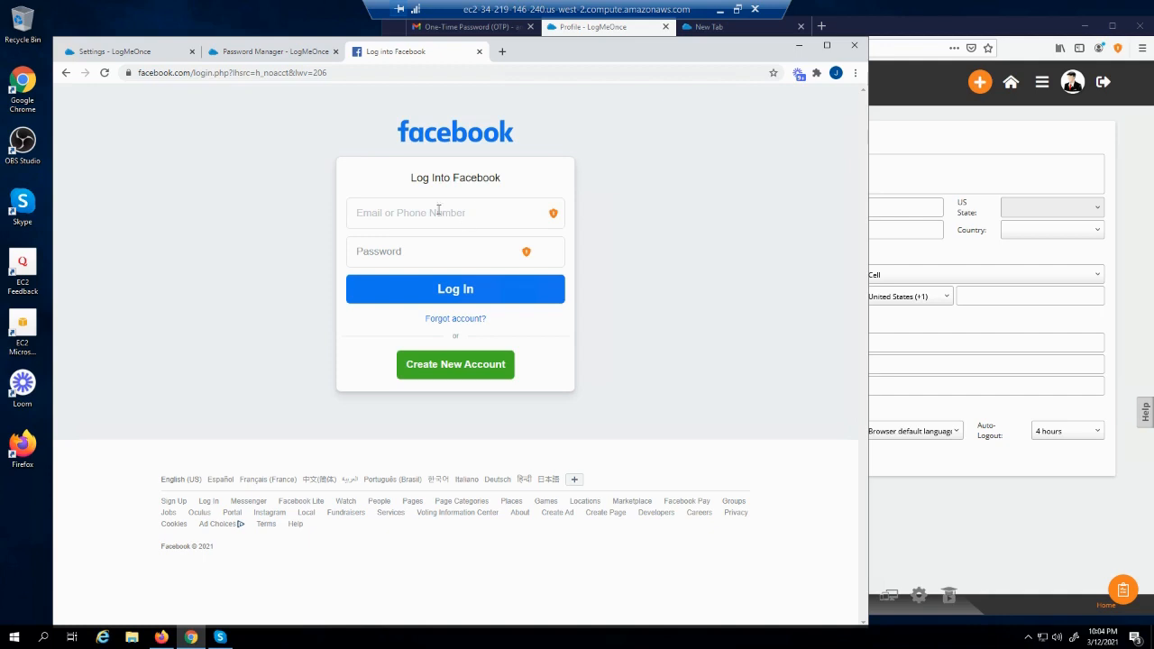
{"action": "left_click", "coordinate": [228, 56]}
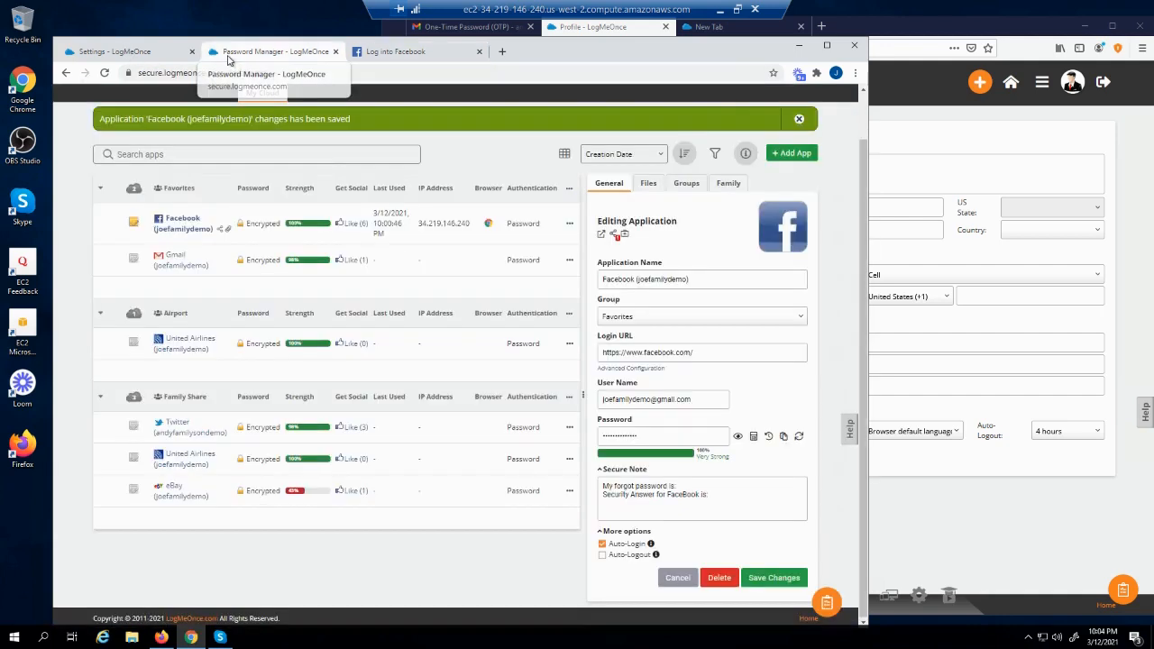
{"action": "left_click", "coordinate": [182, 219]}
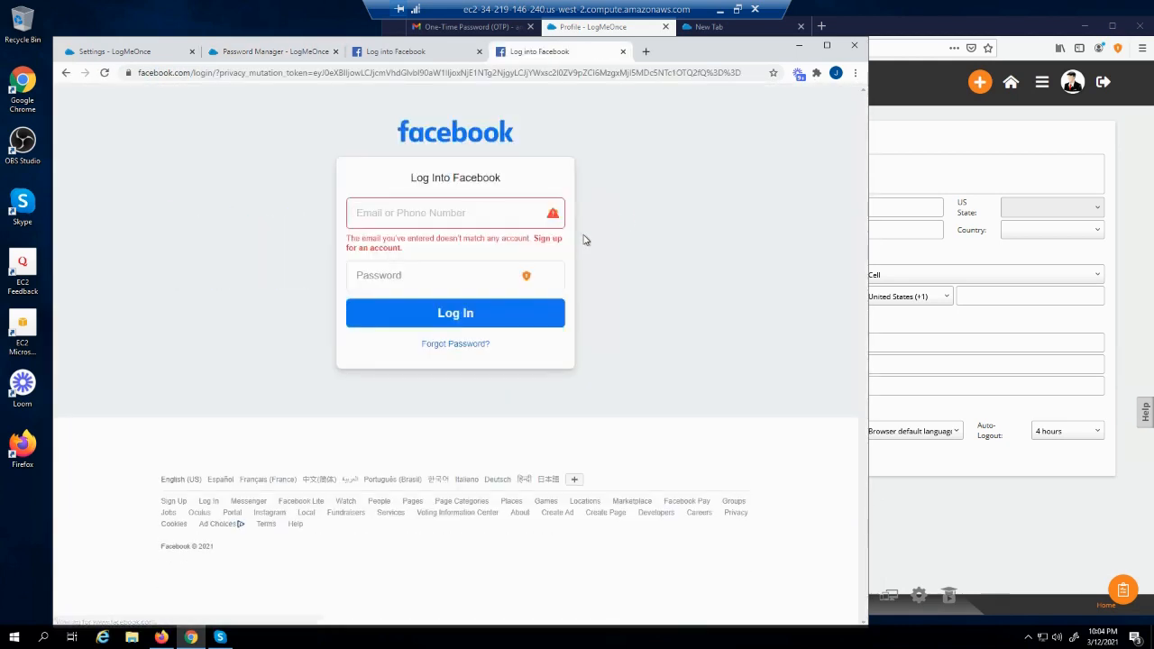
Turn off Auto-Login for the Facebook entry, save it, and launch the Facebook (test) login
{"action": "left_click", "coordinate": [232, 51]}
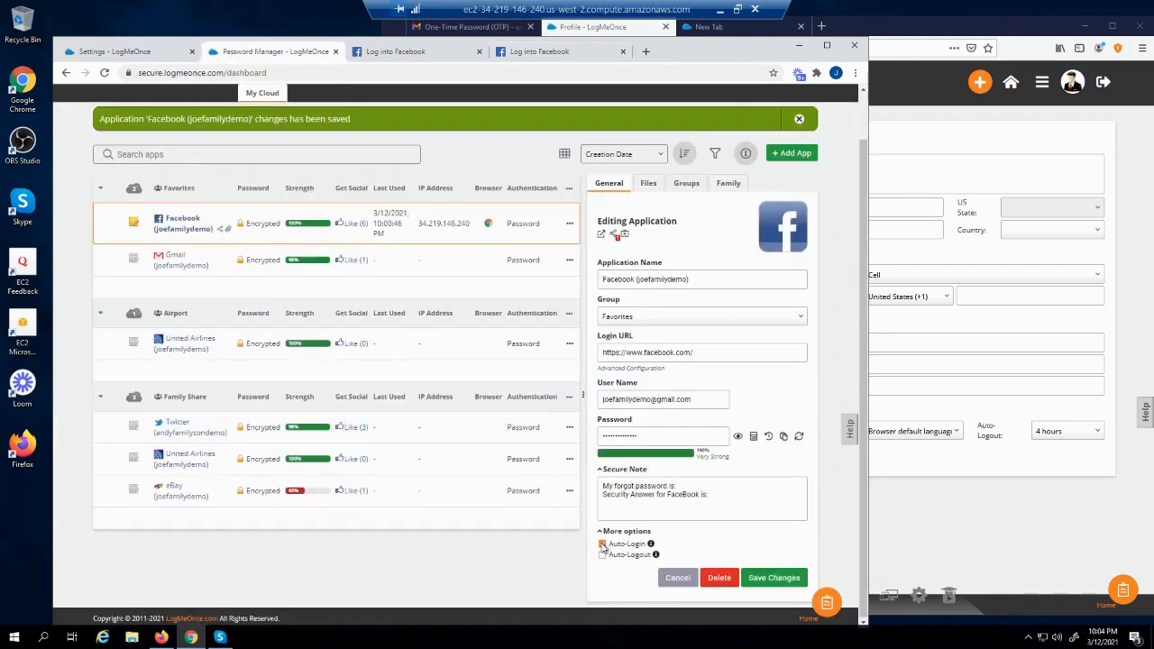
{"action": "left_click", "coordinate": [602, 545]}
{"action": "left_click", "coordinate": [773, 579]}
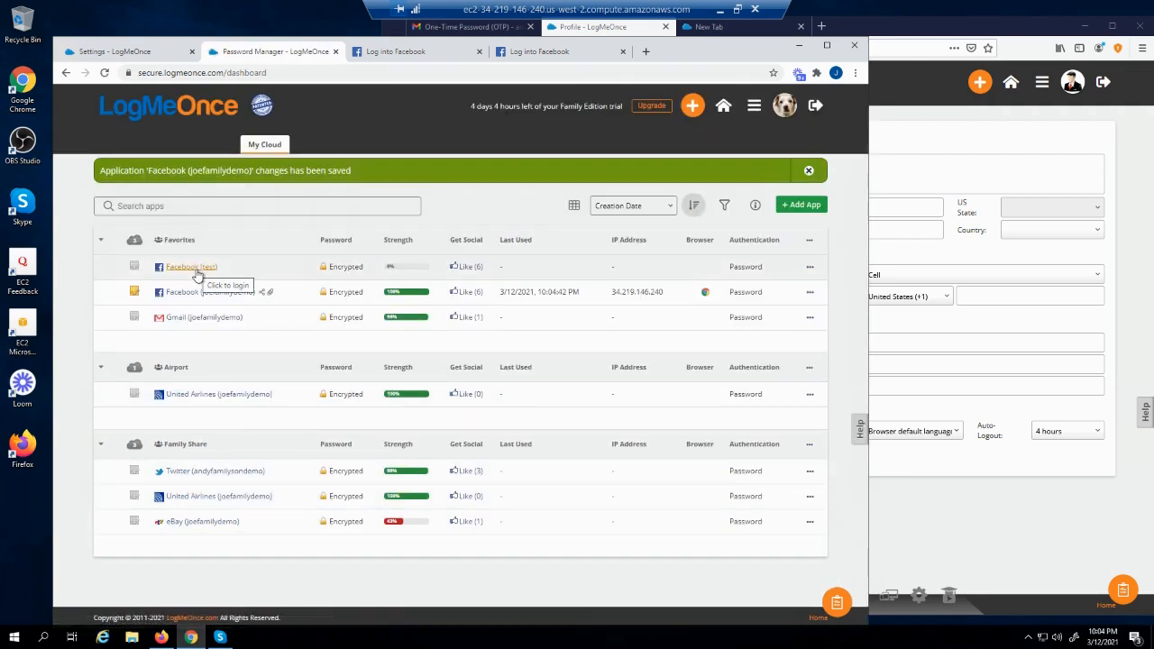
{"action": "left_click", "coordinate": [193, 267]}
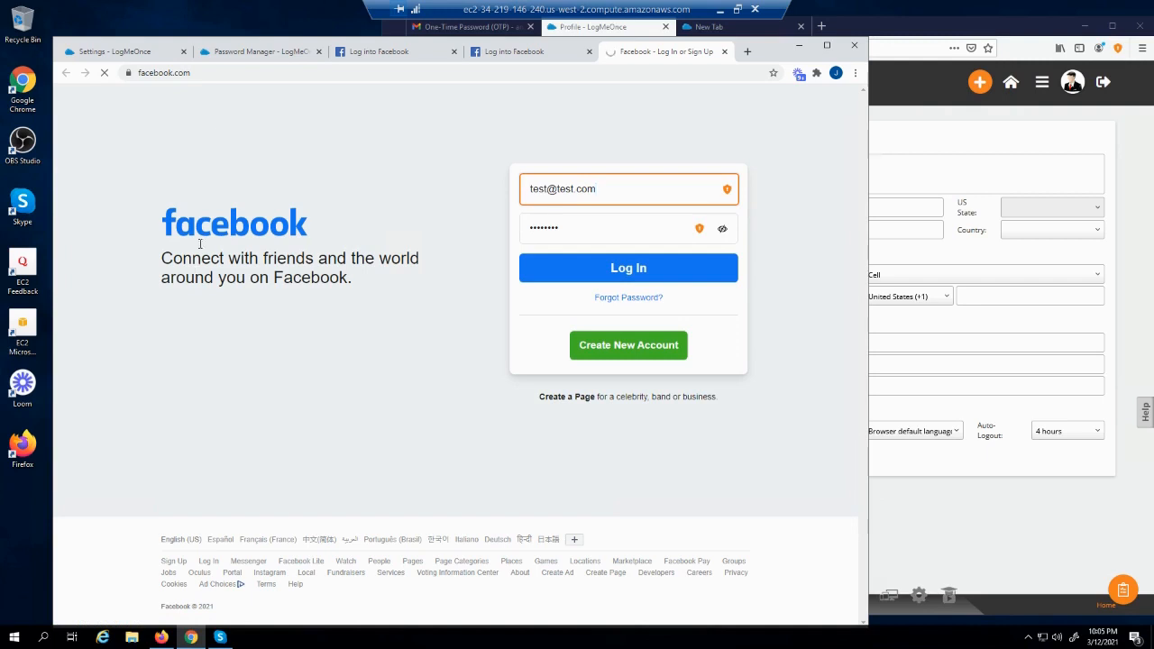
{"action": "left_click", "coordinate": [235, 54]}
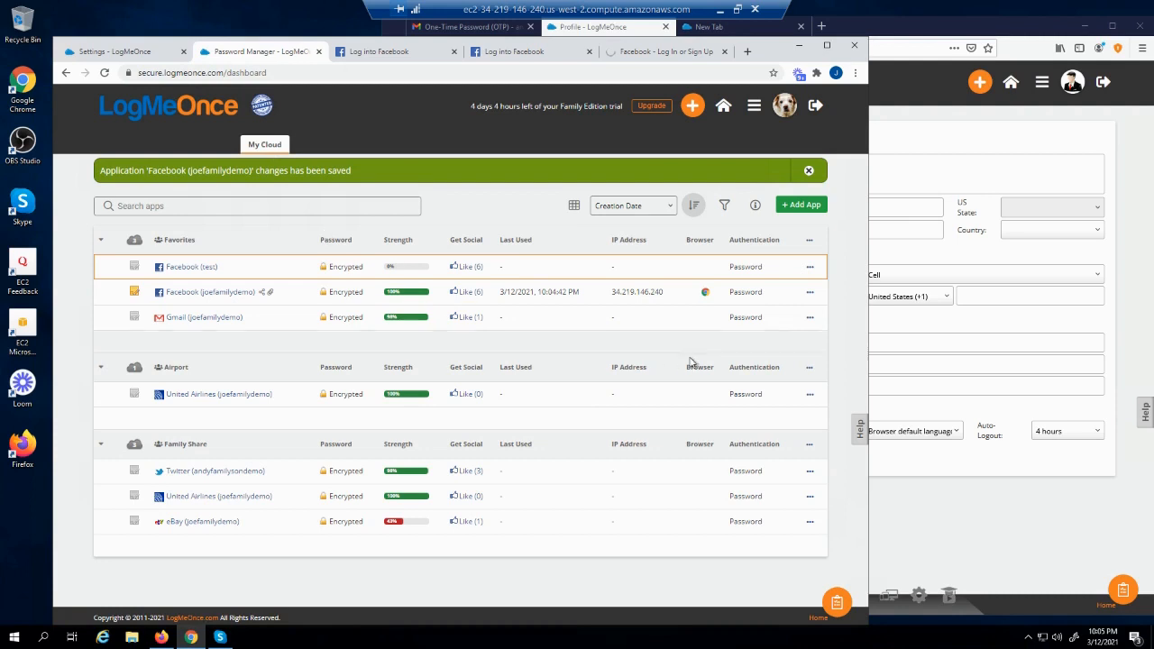
Reload the Browser Extension settings and enable Single Sign-On for all 5 of 5 apps
{"action": "left_click", "coordinate": [134, 55]}
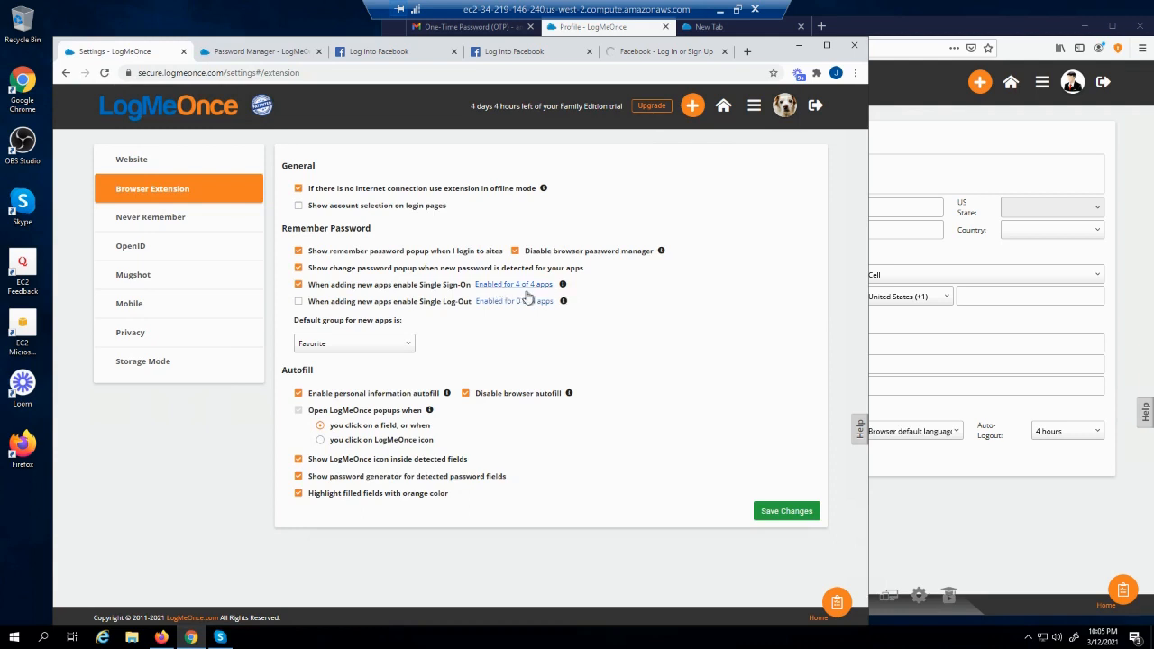
{"action": "left_click", "coordinate": [105, 73]}
{"action": "left_click", "coordinate": [518, 288]}
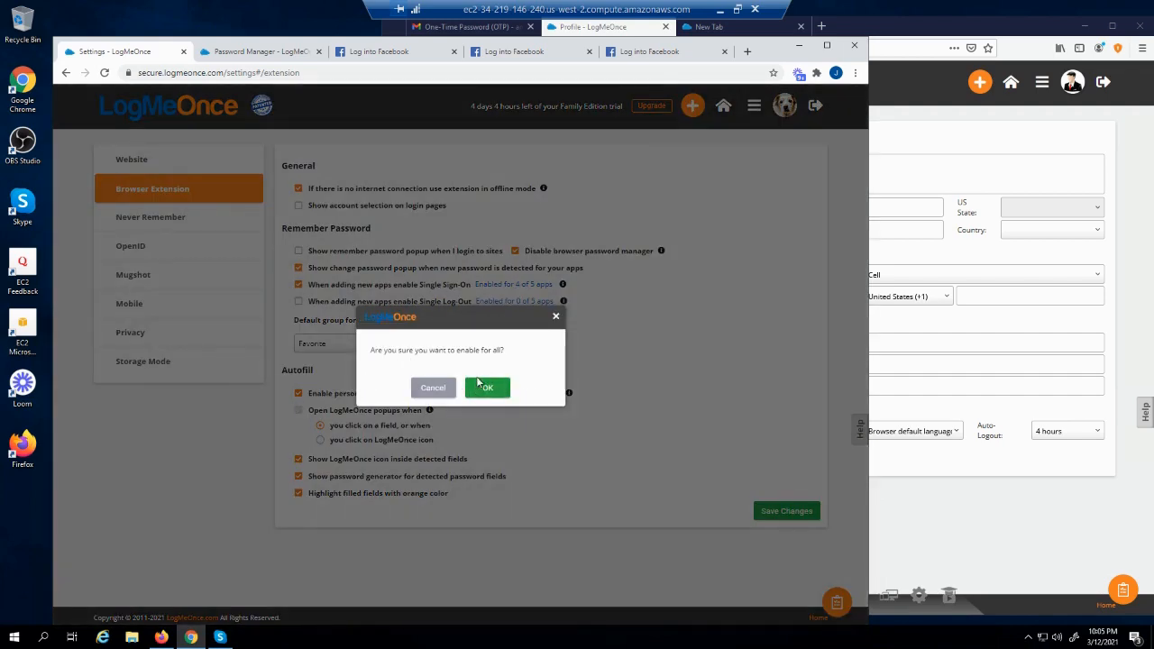
{"action": "left_click", "coordinate": [484, 389]}
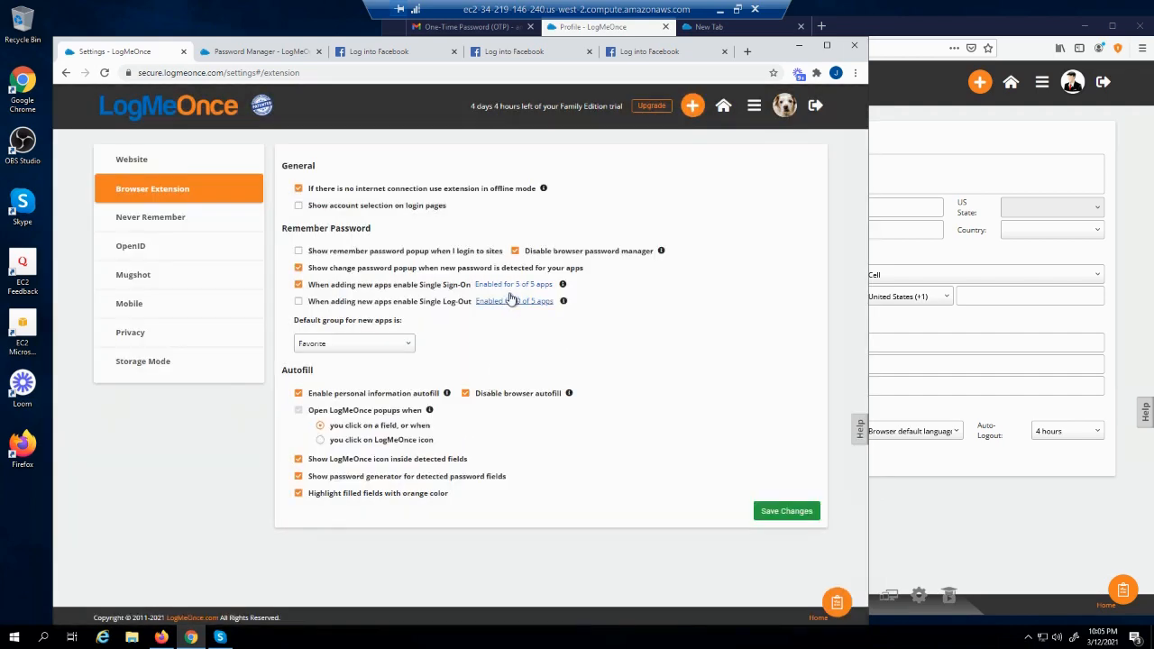
{"action": "left_click", "coordinate": [266, 55]}
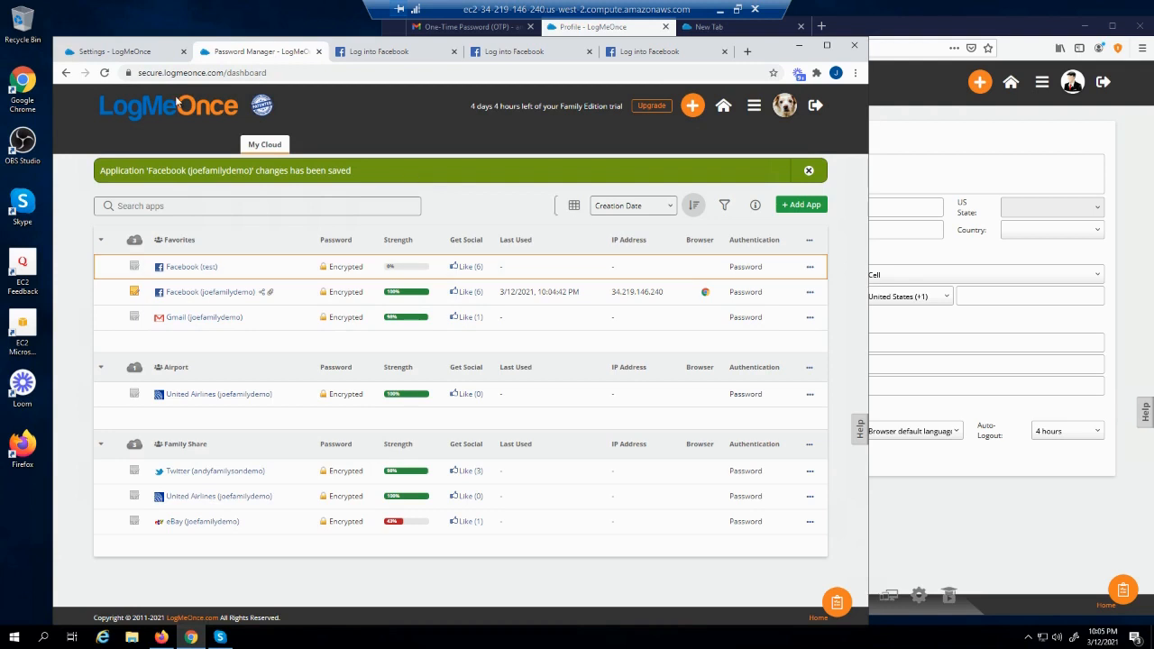
Refresh the app list and turn on Auto-Login for the Facebook (test) entry
{"action": "left_click", "coordinate": [104, 71]}
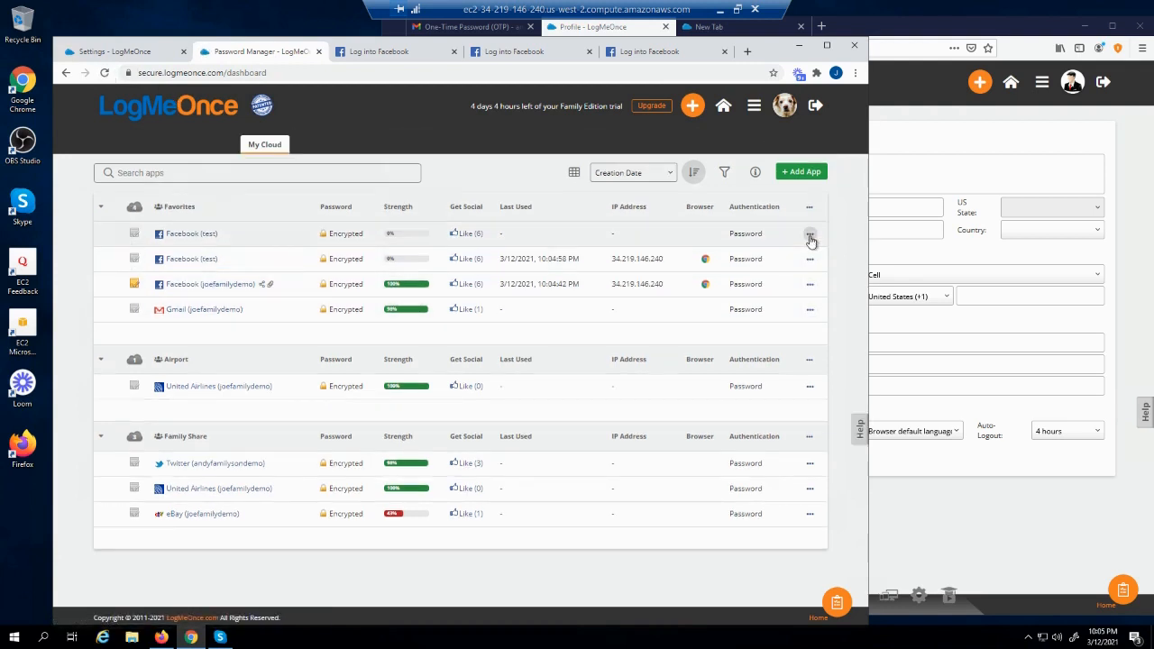
{"action": "left_click", "coordinate": [811, 235]}
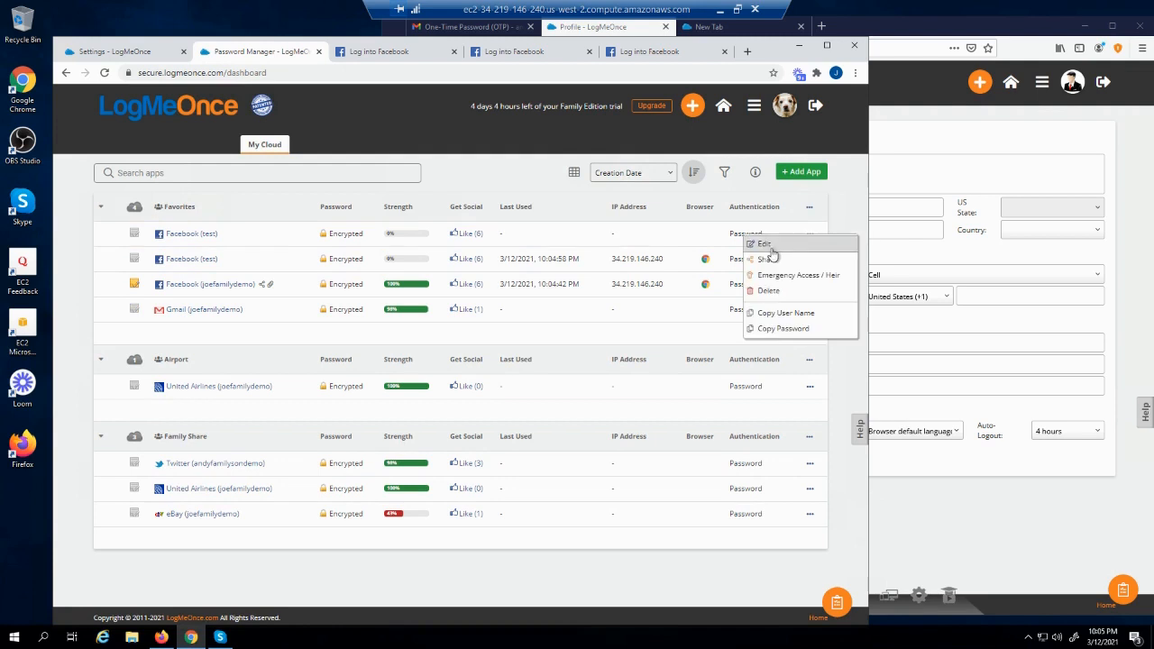
{"action": "left_click", "coordinate": [771, 247]}
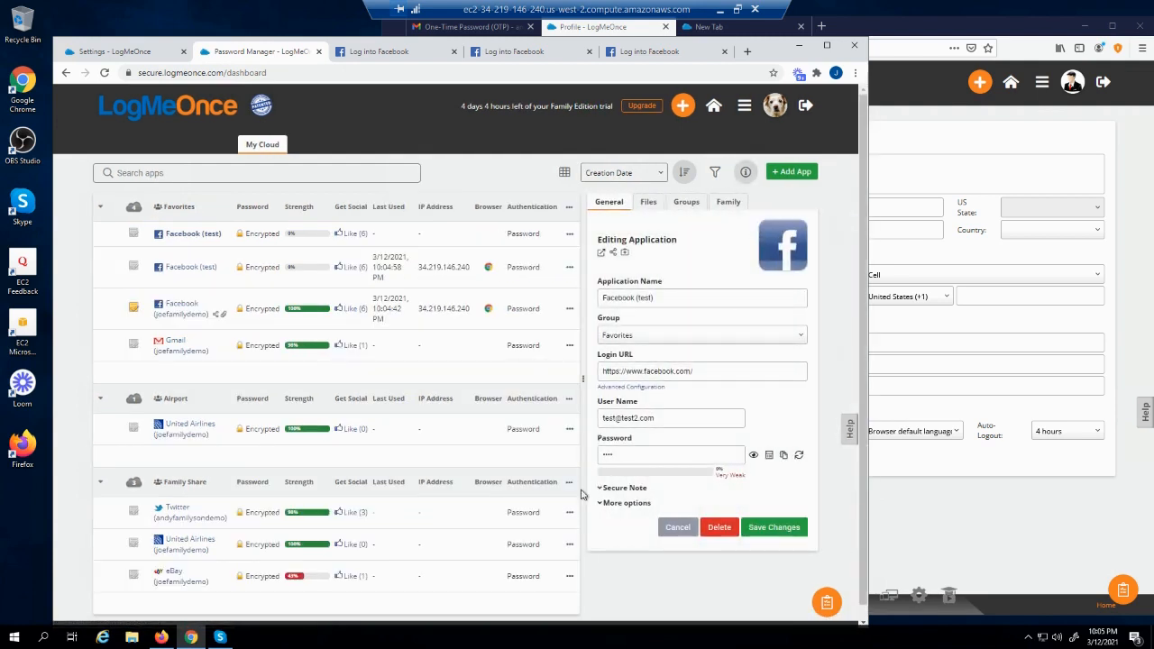
{"action": "left_click", "coordinate": [600, 503]}
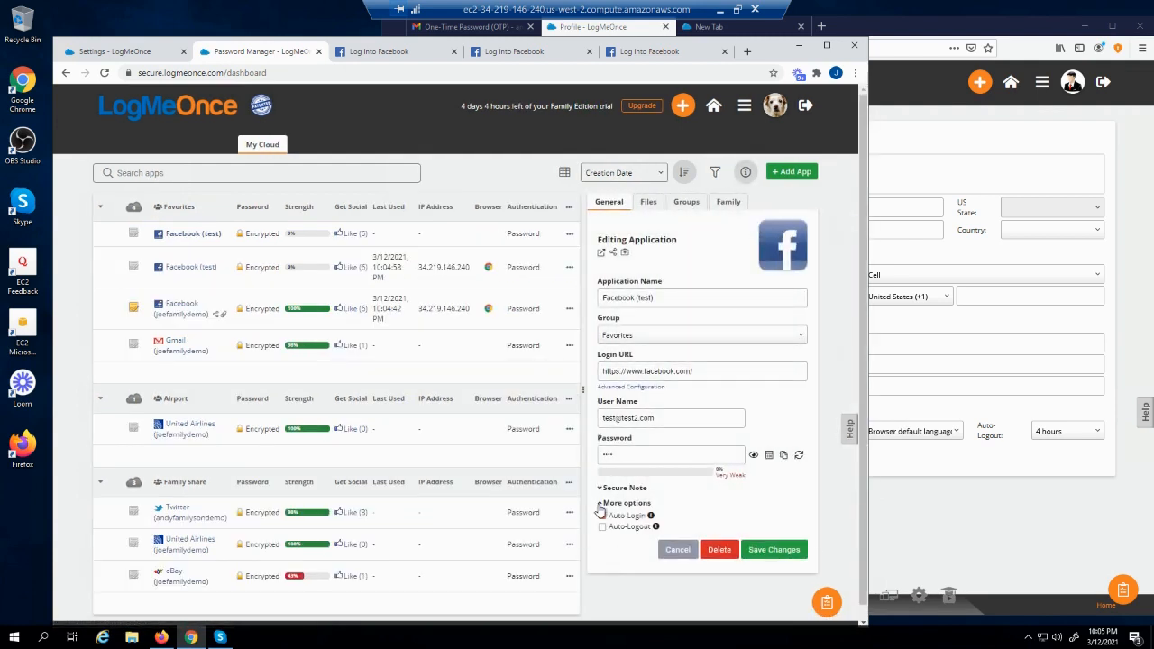
{"action": "left_click", "coordinate": [602, 515]}
Disable single sign-on for all apps in the extension settings and save the changes
{"action": "left_click", "coordinate": [126, 53]}
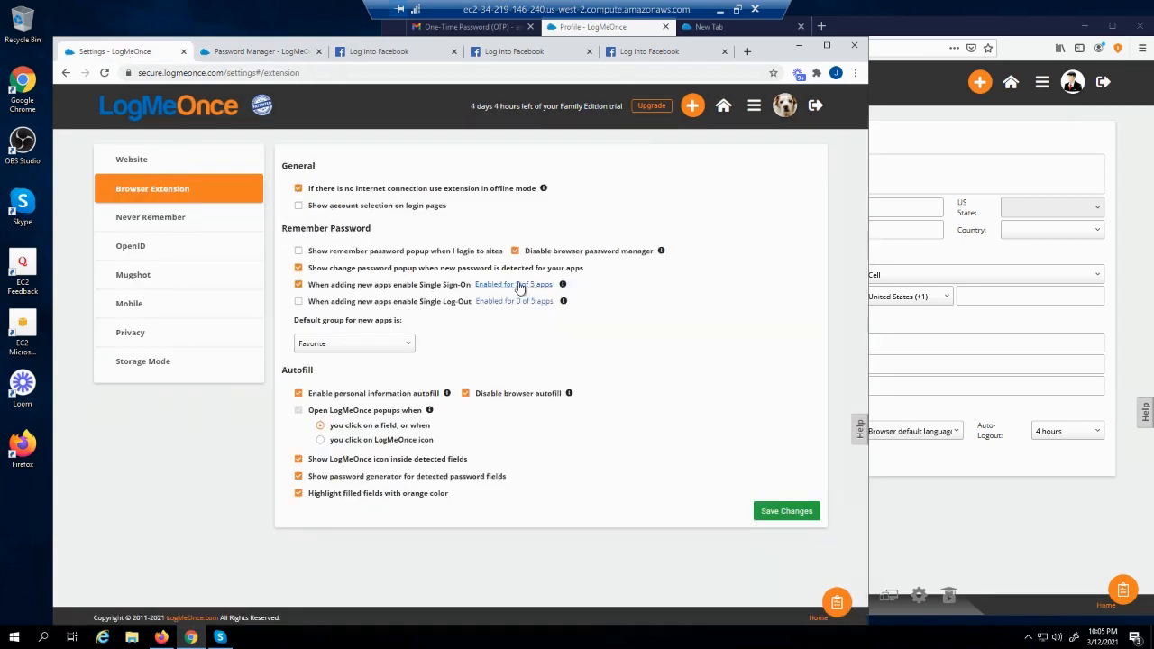
{"action": "left_click", "coordinate": [519, 285]}
{"action": "left_click", "coordinate": [484, 390]}
{"action": "left_click", "coordinate": [787, 520]}
Recheck the Facebook (test) entry's auto-login state, then return to the extension settings
{"action": "left_click", "coordinate": [268, 52]}
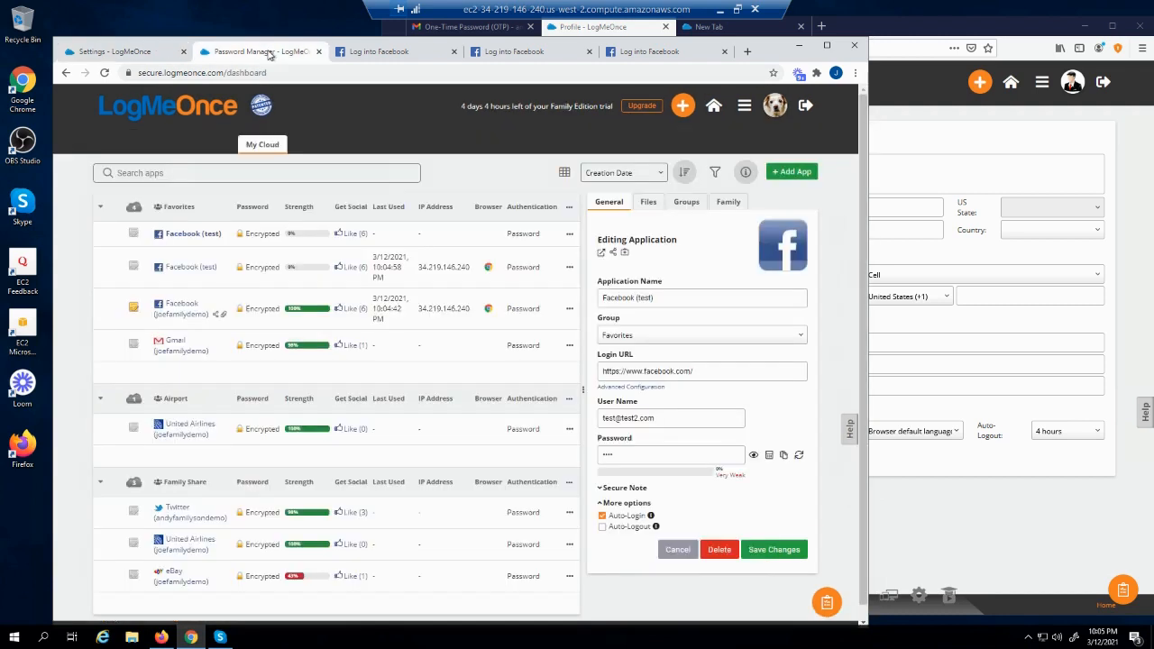
{"action": "left_click", "coordinate": [105, 73]}
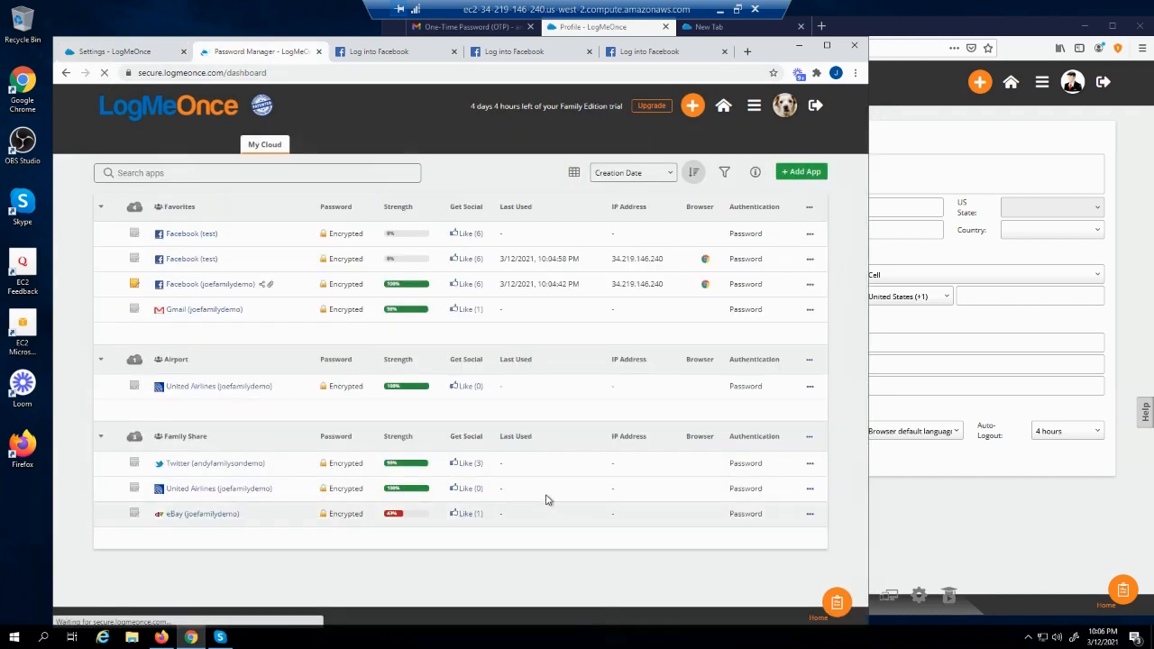
{"action": "left_click", "coordinate": [810, 236]}
{"action": "left_click", "coordinate": [781, 244]}
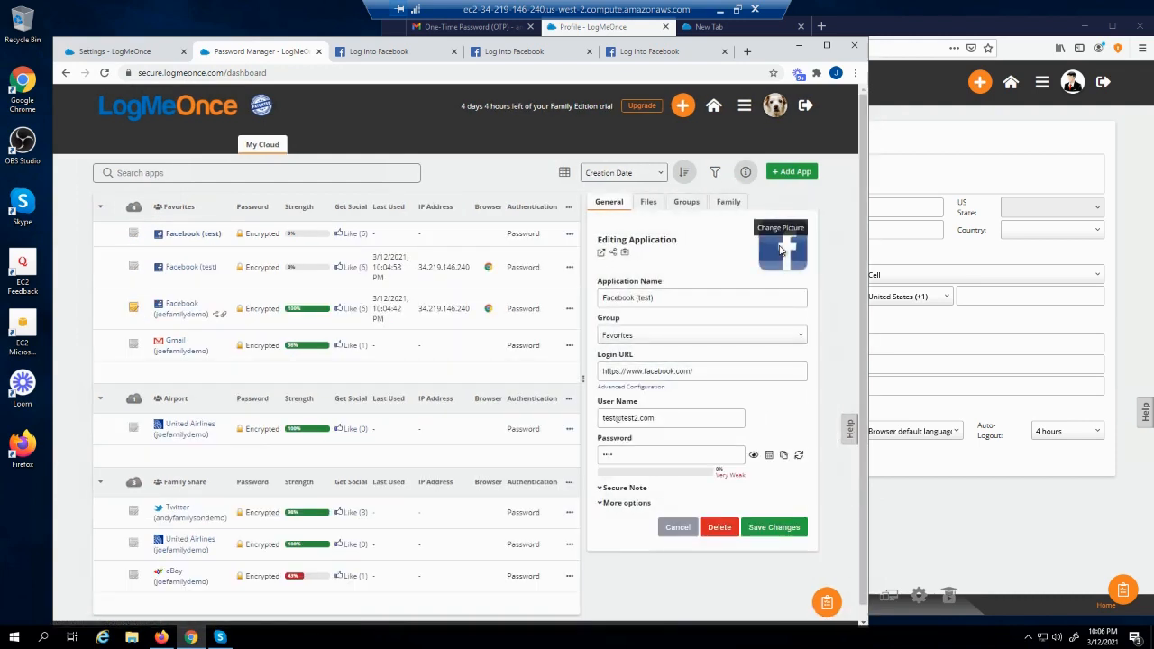
{"action": "left_click", "coordinate": [601, 503]}
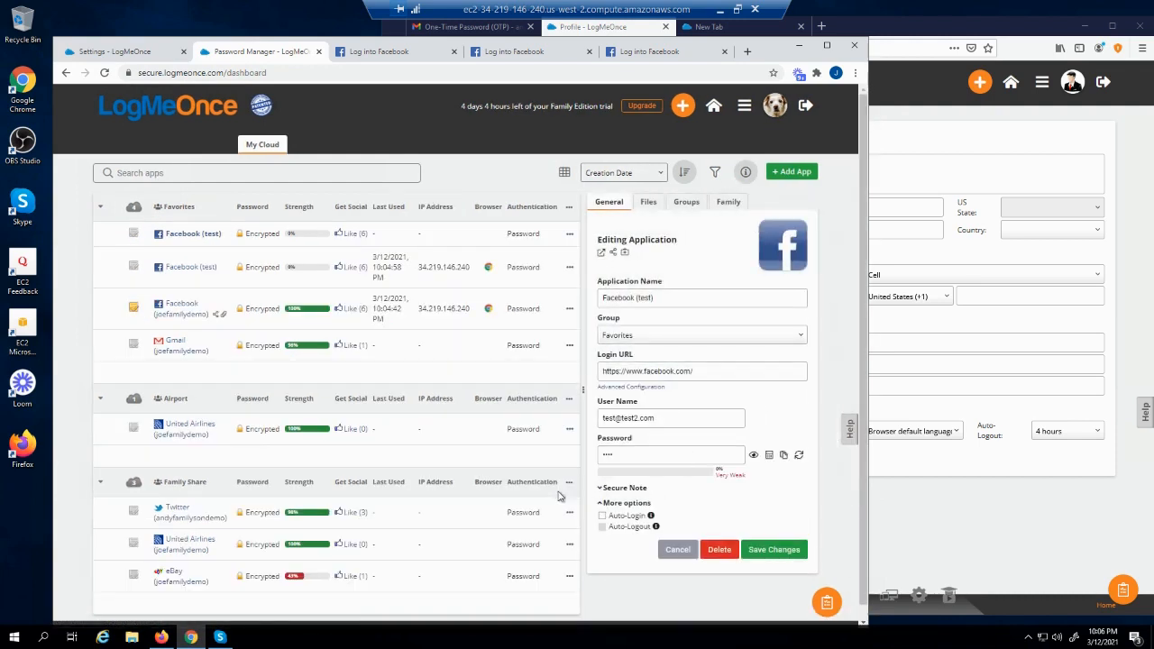
{"action": "left_click", "coordinate": [124, 56]}
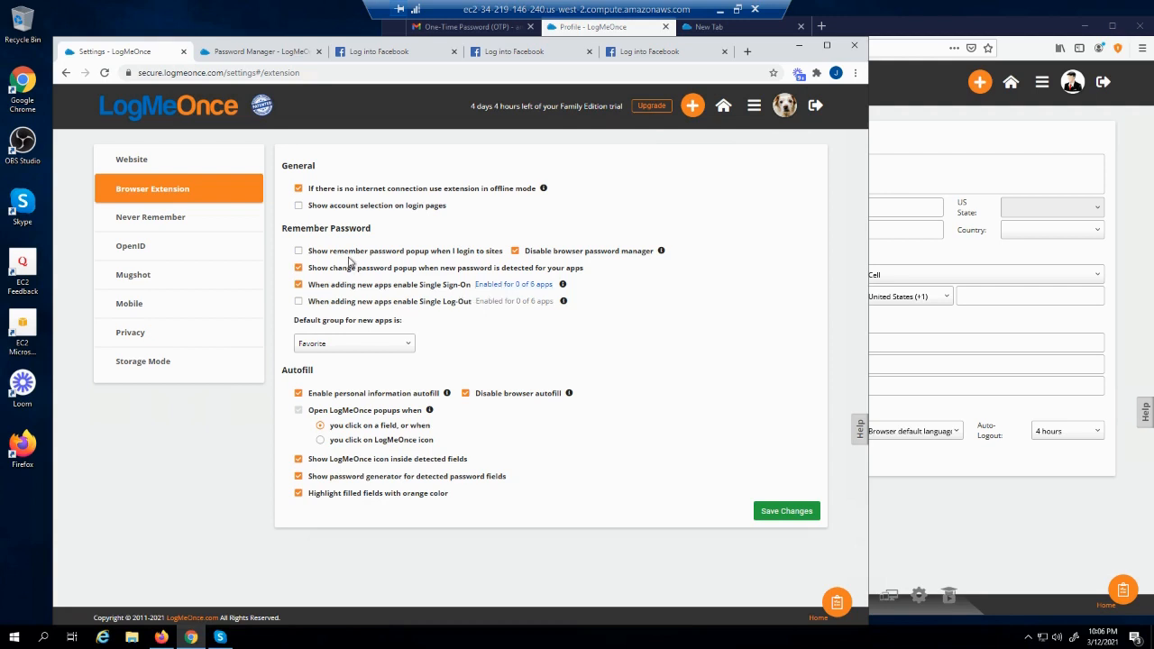
Turn on 'Show remember password popup' and save the extension settings
{"action": "left_click", "coordinate": [298, 253]}
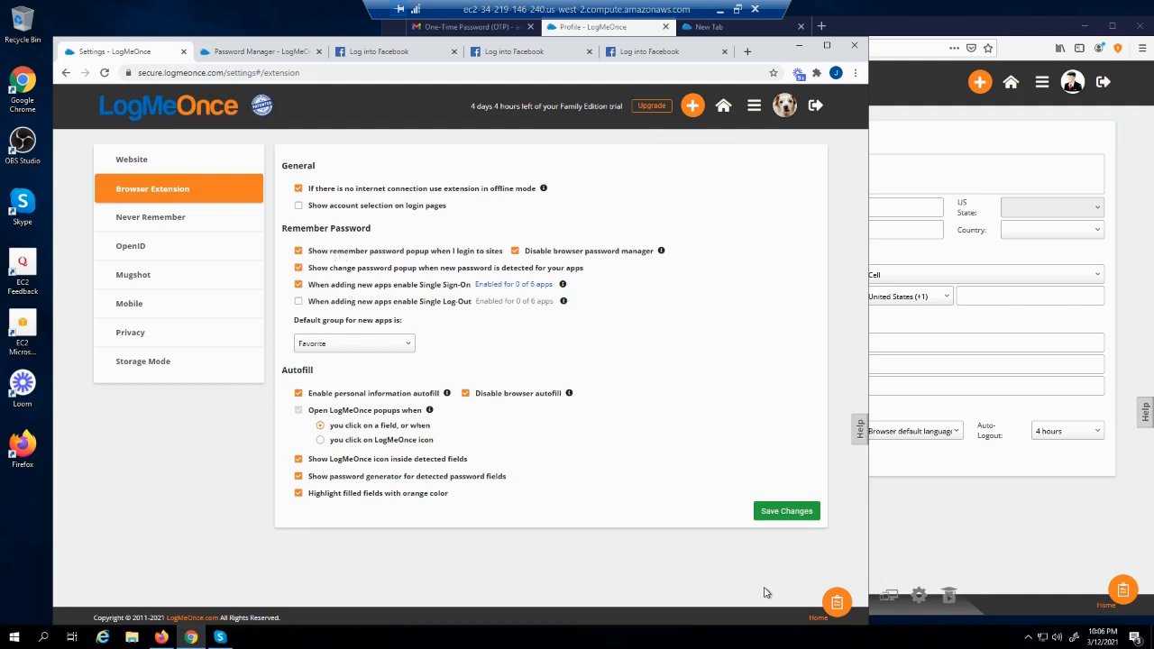
{"action": "left_click", "coordinate": [766, 517]}
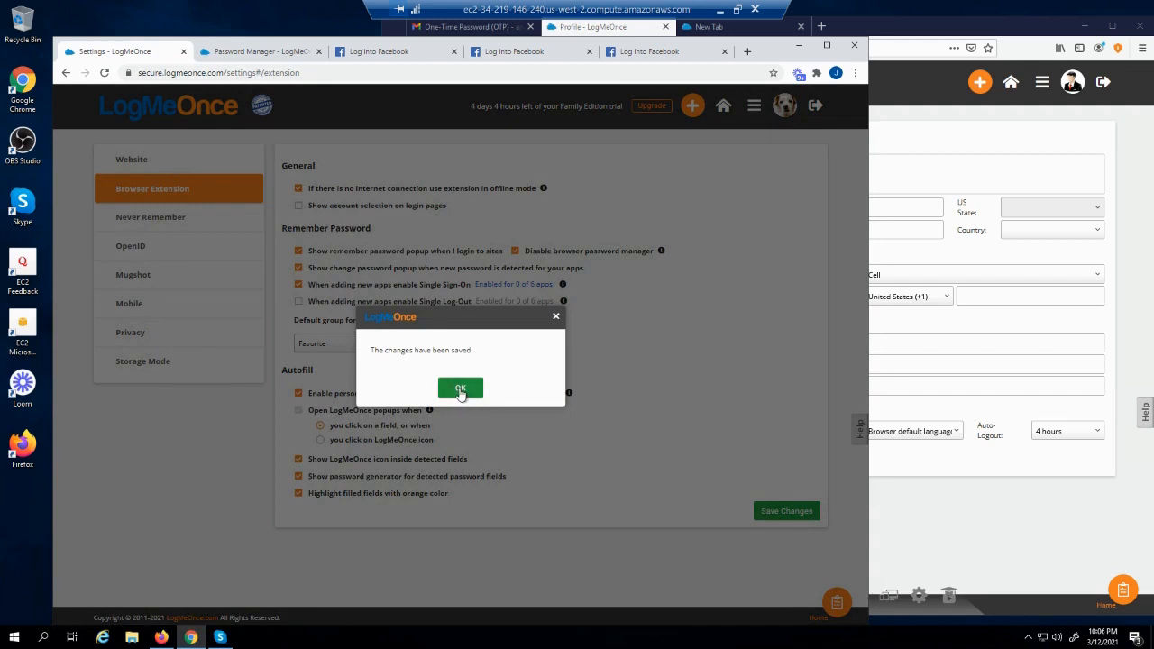
{"action": "left_click", "coordinate": [461, 390]}
Log into Facebook with the account's e-mail and password
{"action": "left_click", "coordinate": [356, 54]}
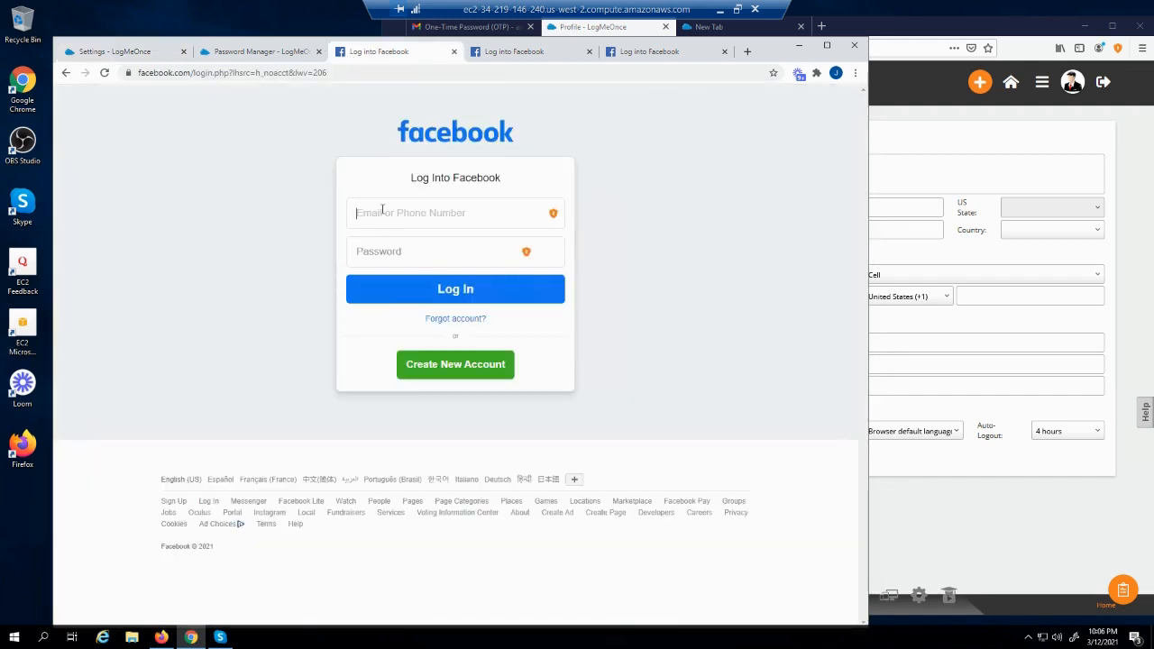
{"action": "type", "text": "yeyssy@test.com"}
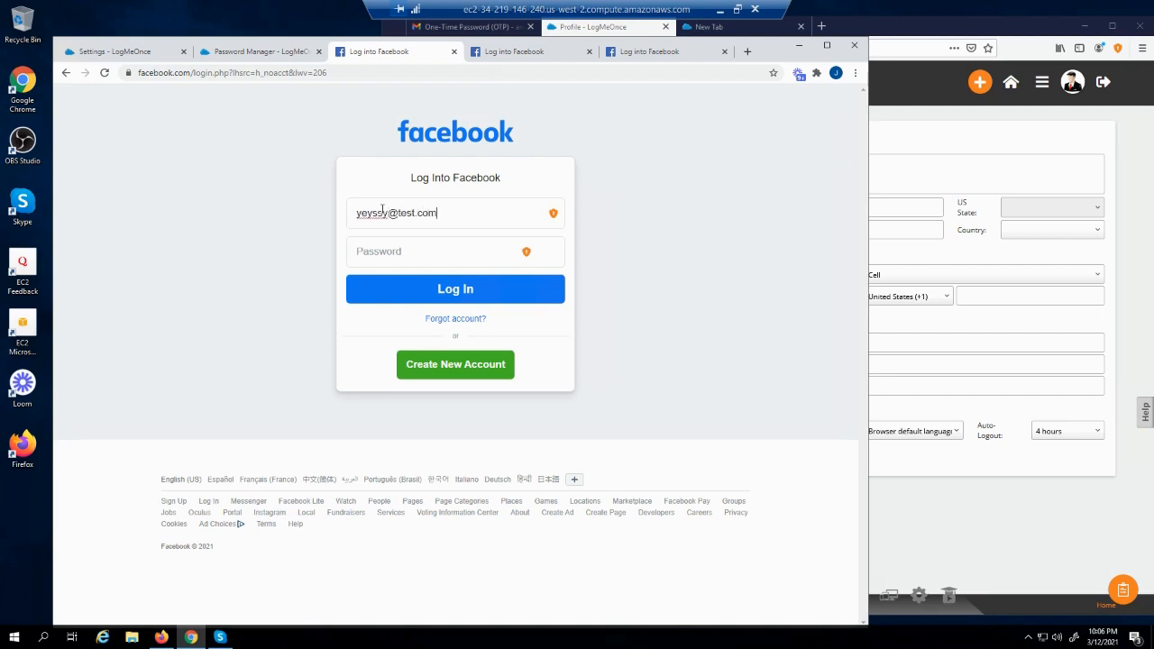
{"action": "key", "text": "Tab"}
{"action": "type", "text": "••••"}
{"action": "left_click", "coordinate": [417, 289]}
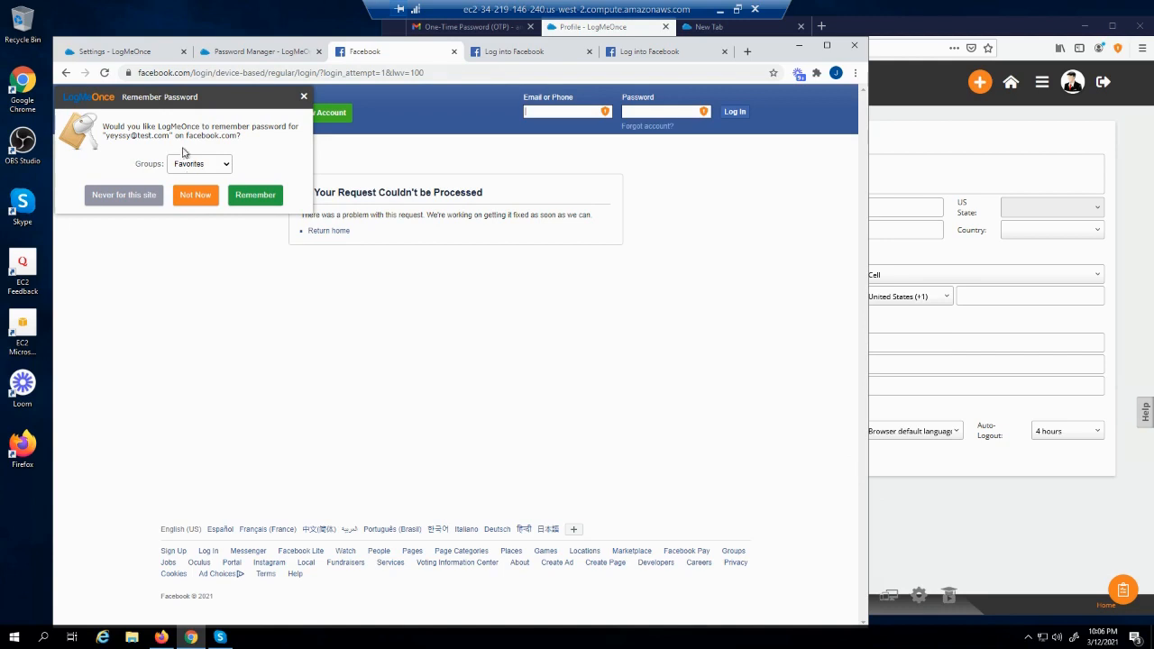
Review the default group list, keeping Favorite, and check Facebook's remember-password prompt
{"action": "left_click", "coordinate": [134, 54]}
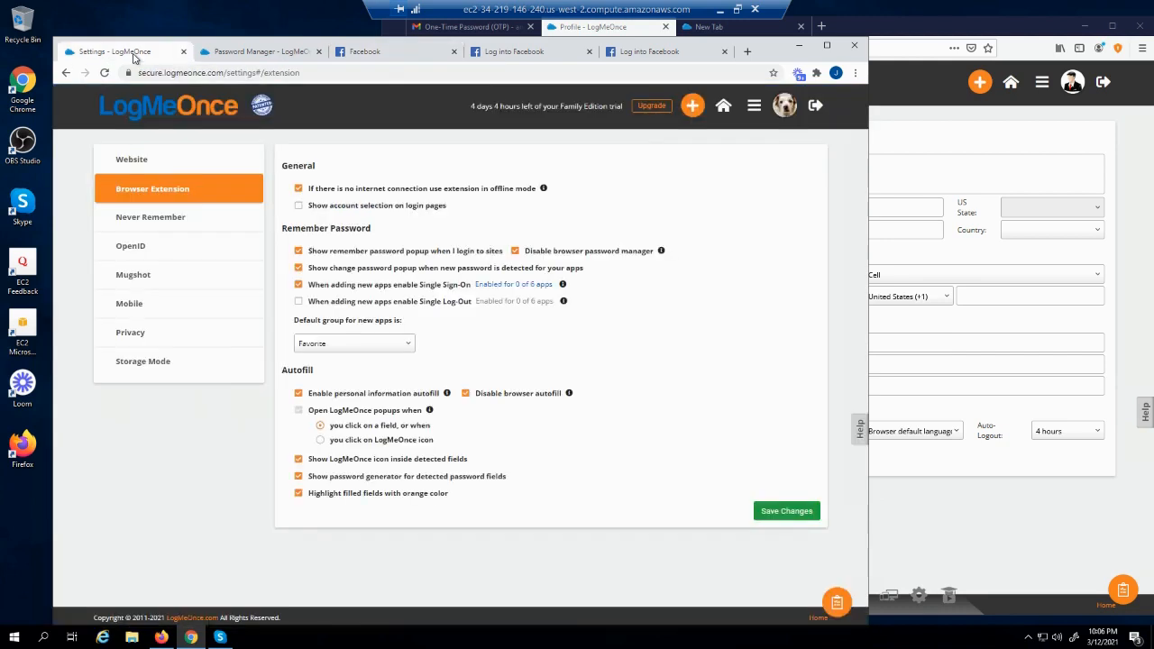
{"action": "left_click", "coordinate": [374, 345]}
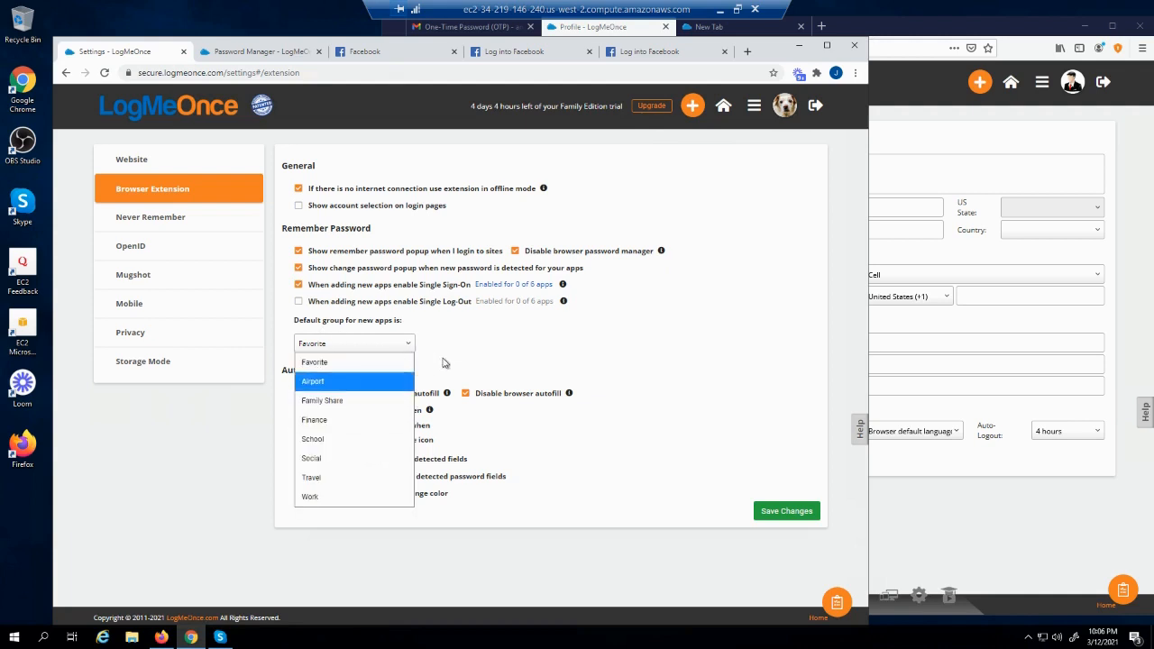
{"action": "left_click", "coordinate": [475, 352]}
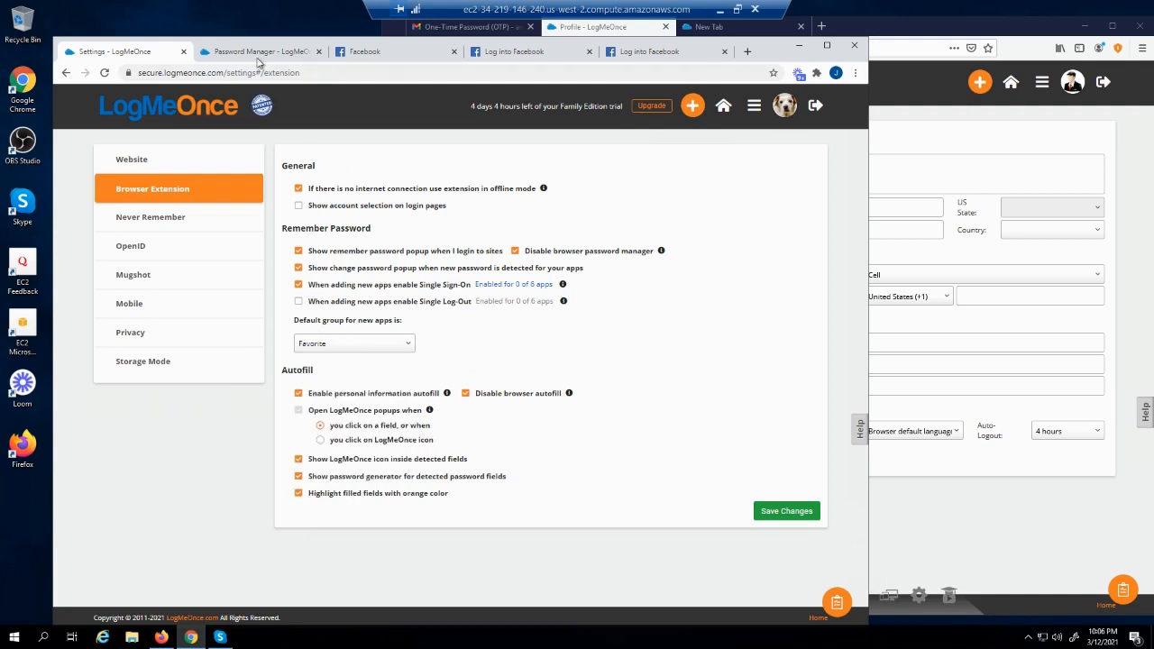
{"action": "left_click", "coordinate": [347, 58]}
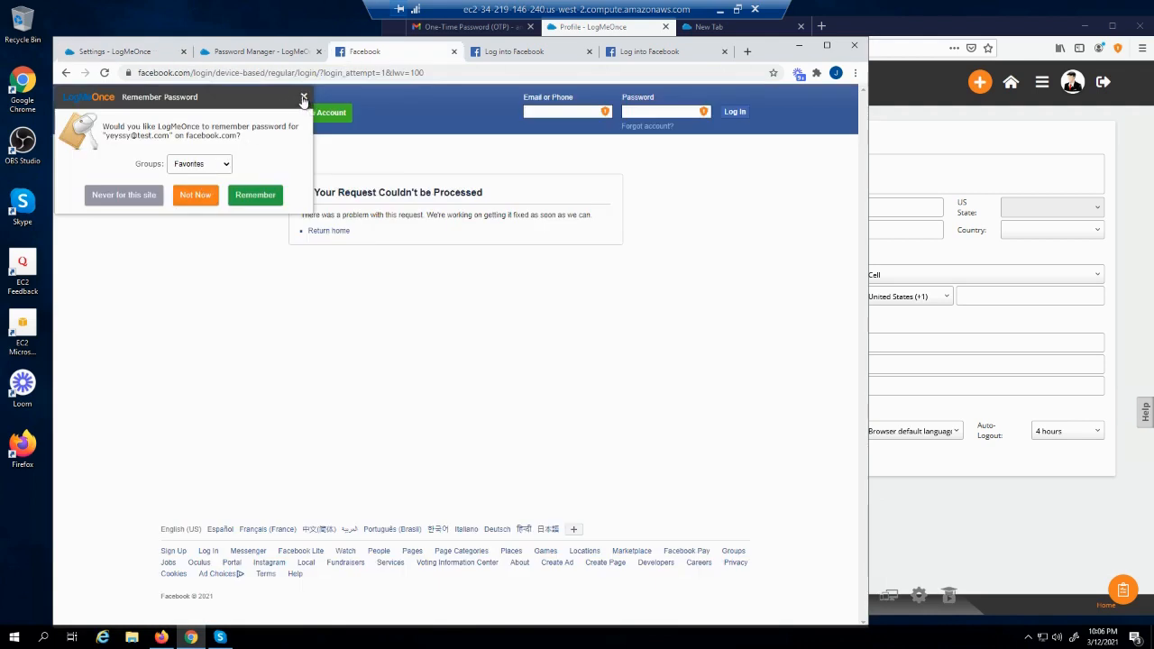
{"action": "left_click", "coordinate": [136, 57]}
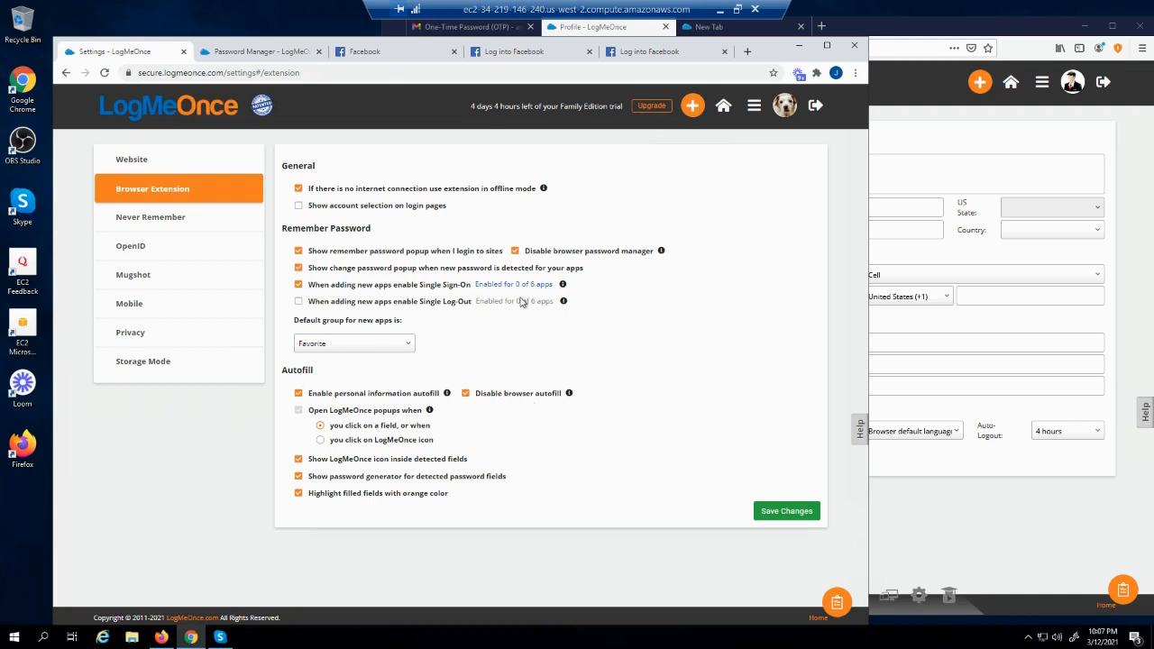
Close LogMeOnce's remember-password popup on Facebook and go to the Create New Account page
{"action": "left_click", "coordinate": [360, 56]}
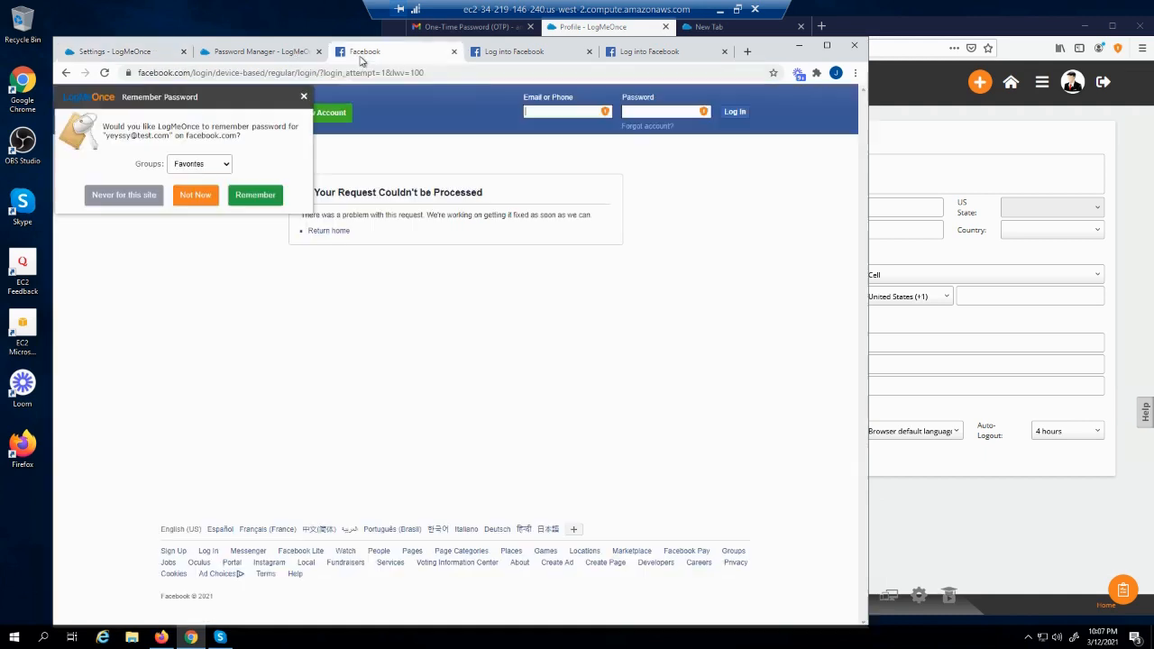
{"action": "left_click", "coordinate": [302, 98]}
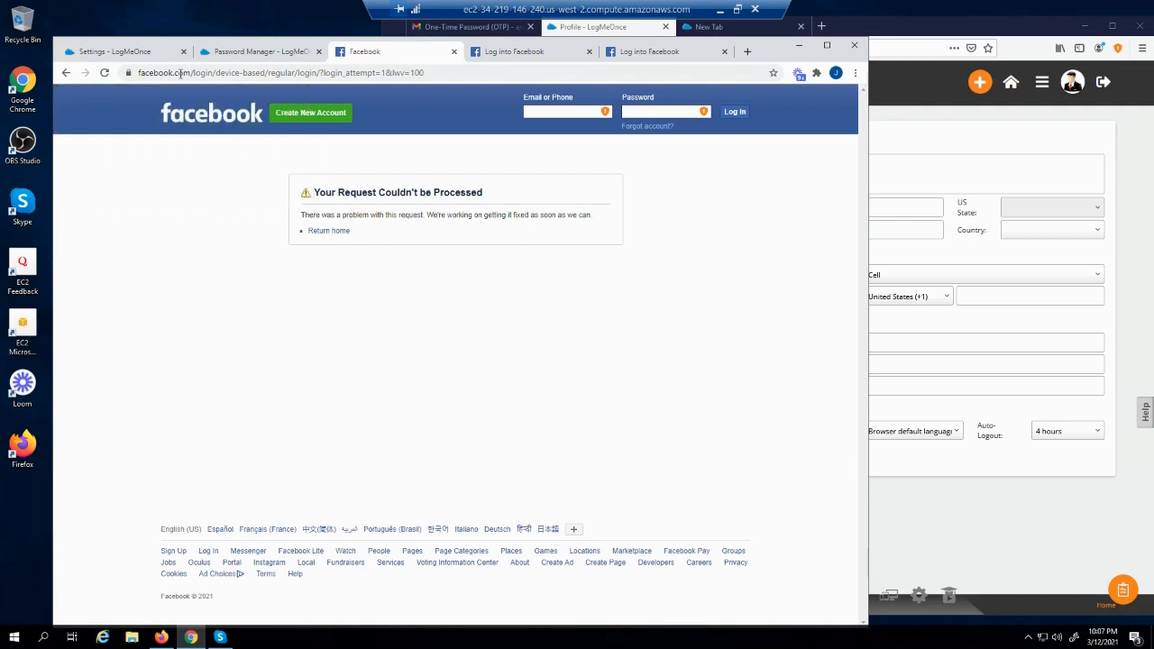
{"action": "left_click", "coordinate": [299, 121]}
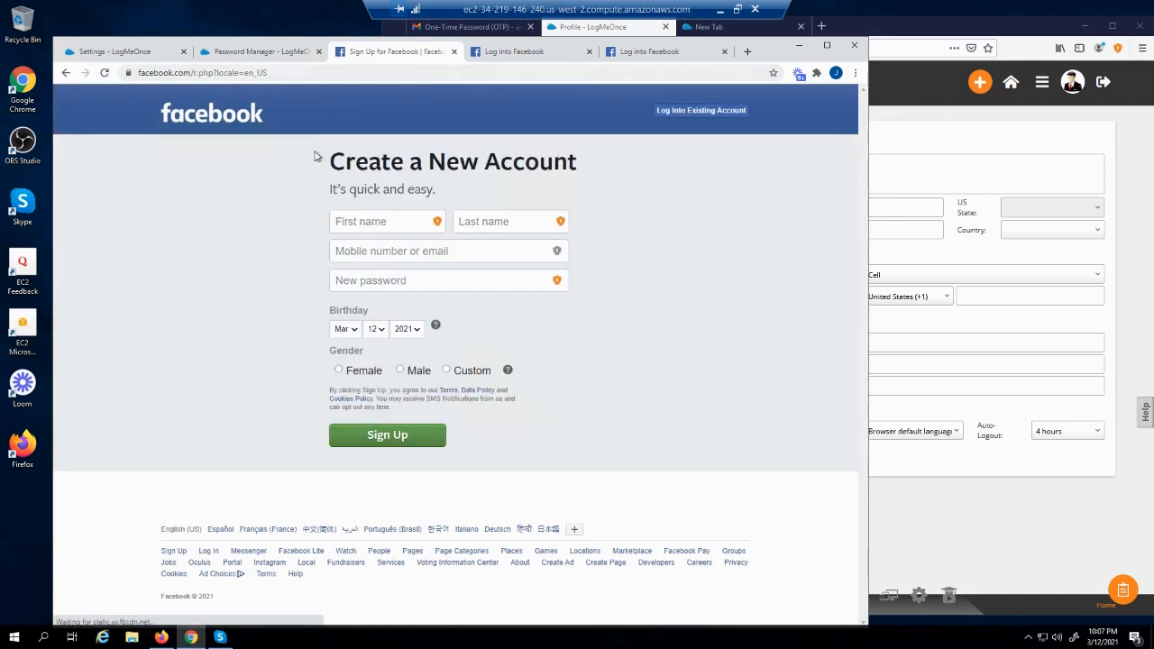
Browse LogMeOnce's saved profiles, credit cards and Facebook logins from the First name field
{"action": "left_click", "coordinate": [350, 221]}
{"action": "left_click", "coordinate": [283, 207]}
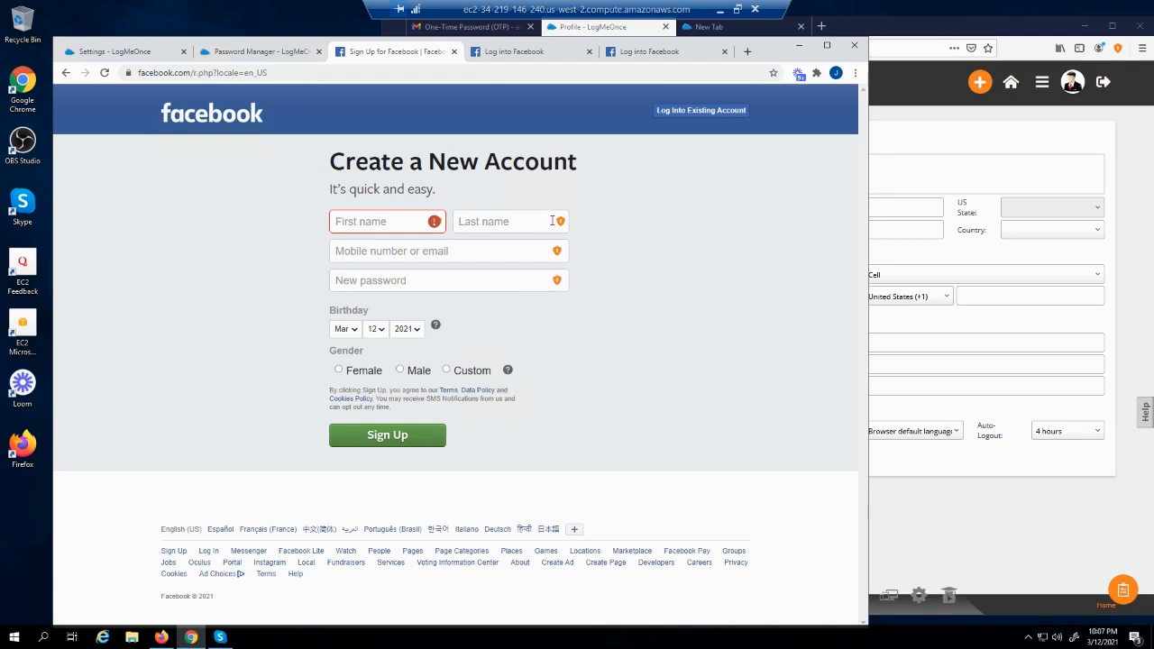
{"action": "left_click", "coordinate": [409, 282]}
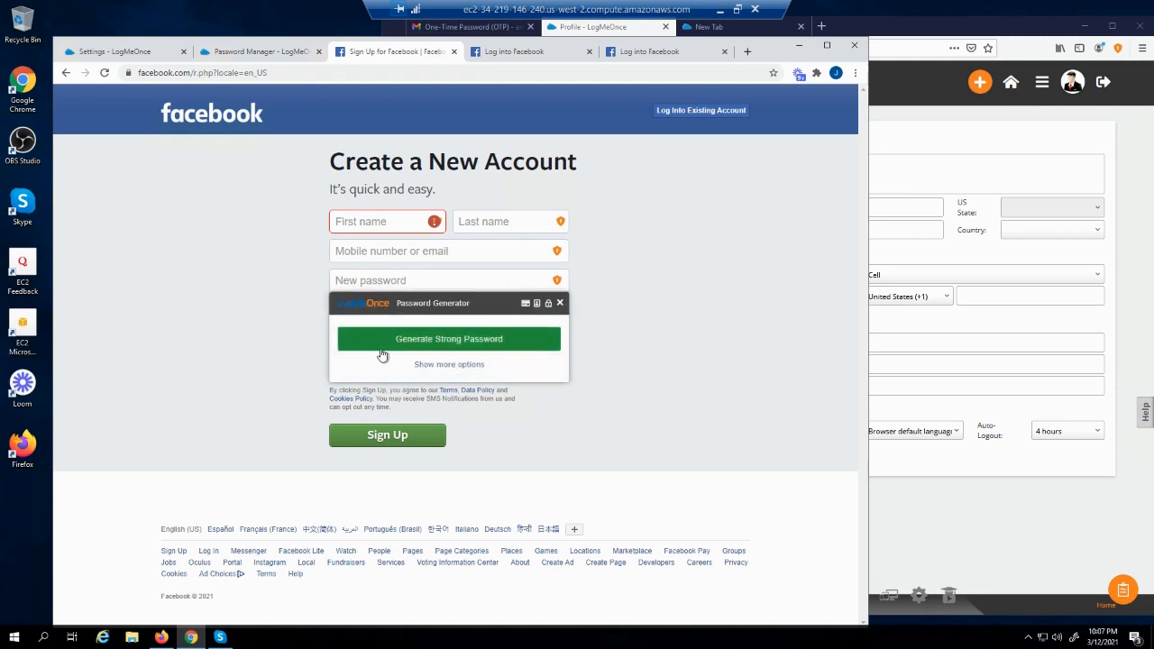
{"action": "left_click", "coordinate": [358, 223]}
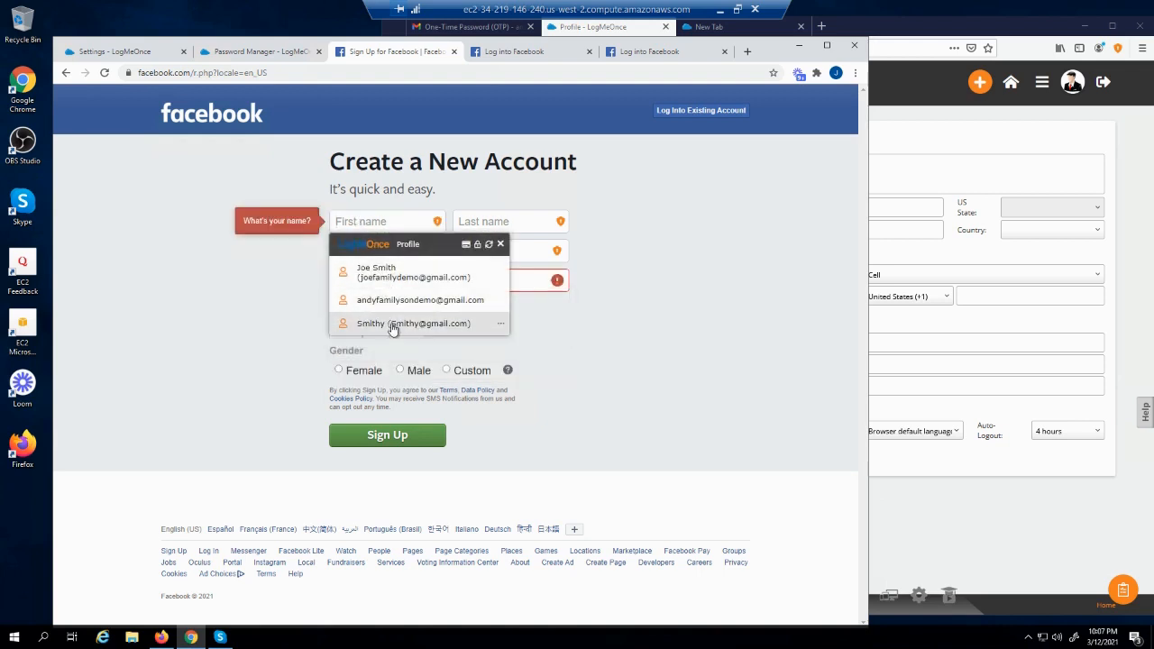
{"action": "left_click", "coordinate": [466, 246]}
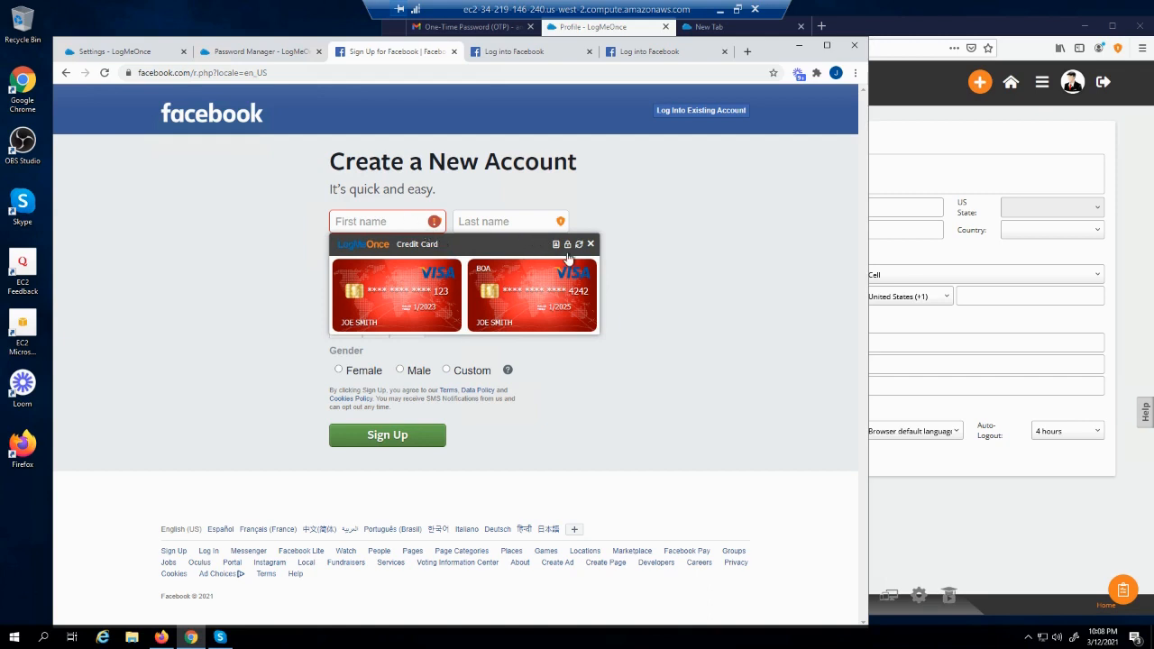
{"action": "left_click", "coordinate": [567, 245]}
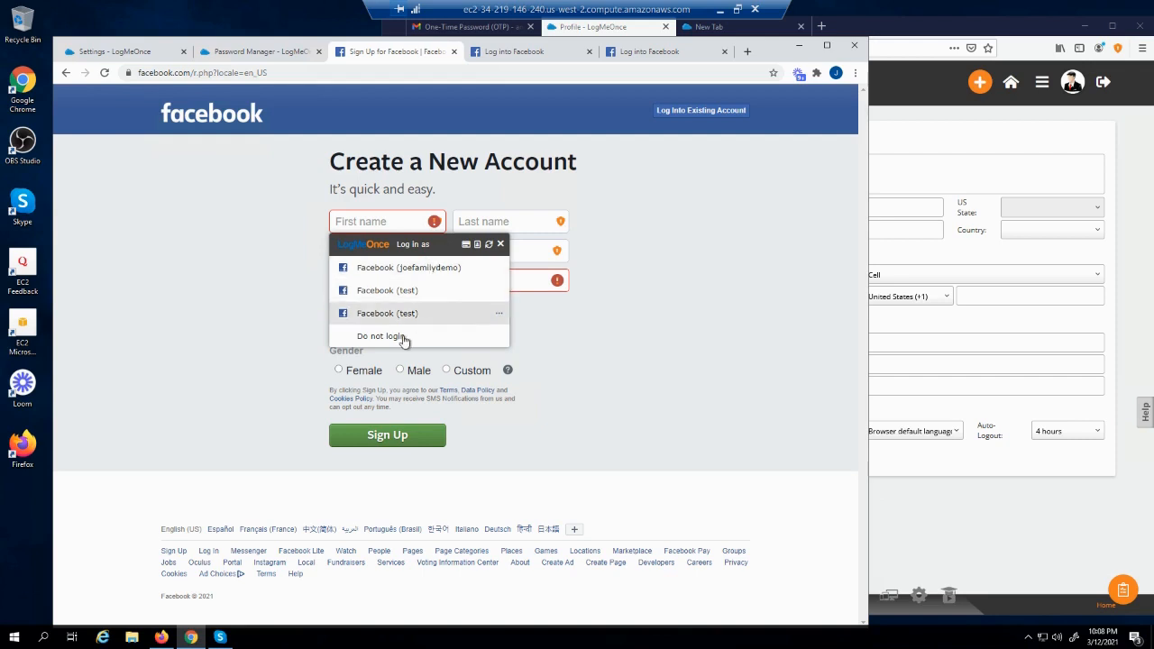
Switch the autofill popup to the Password Generator view, close it, then reopen it
{"action": "left_click", "coordinate": [489, 244]}
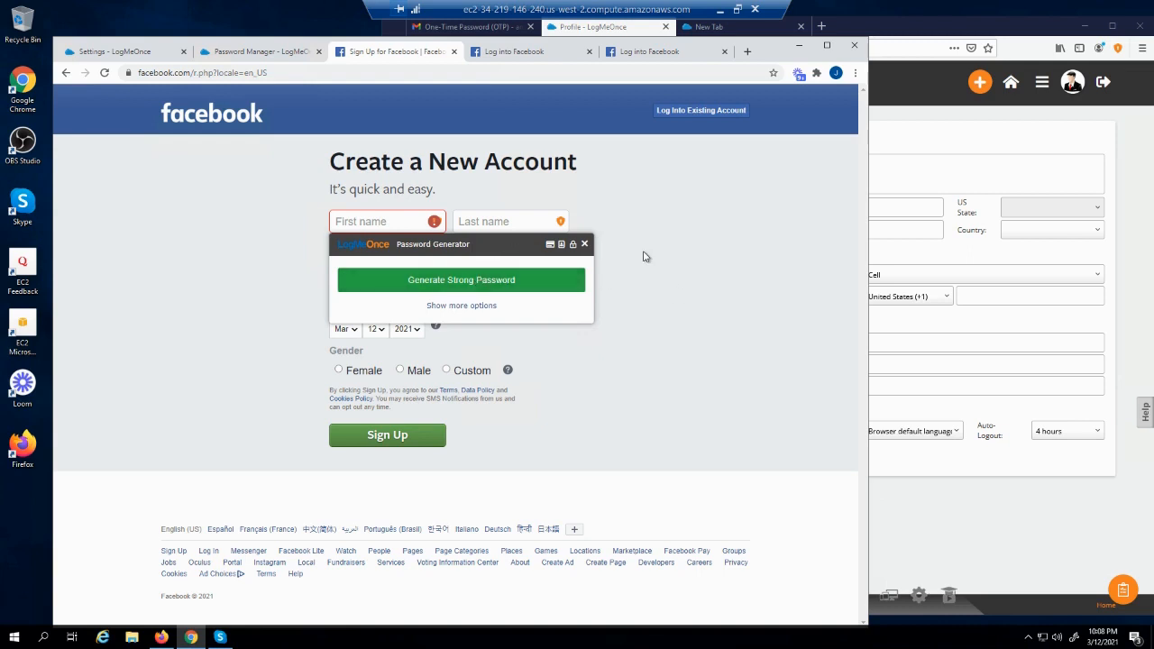
{"action": "left_click", "coordinate": [584, 244]}
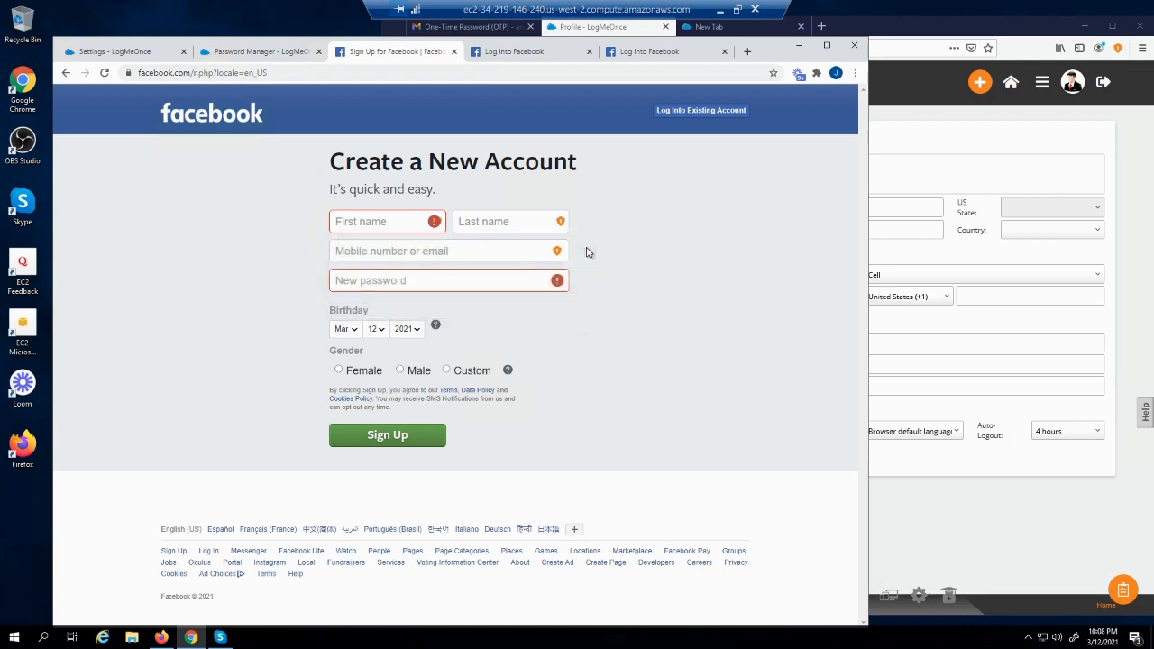
{"action": "left_click", "coordinate": [395, 220]}
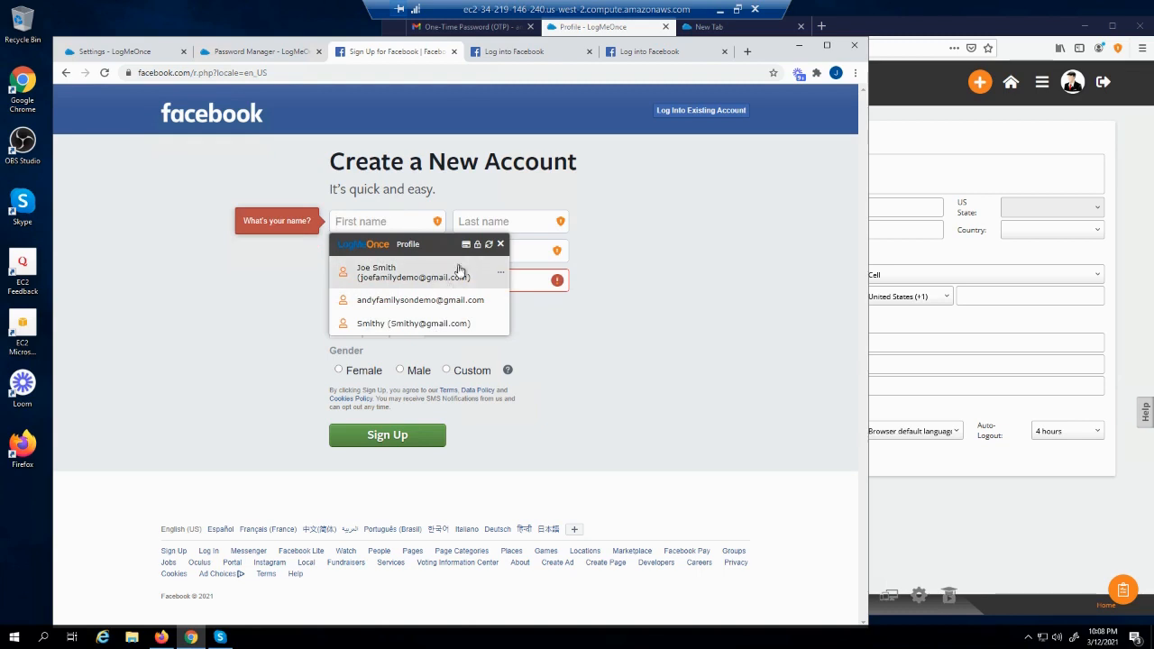
{"action": "left_click", "coordinate": [488, 245]}
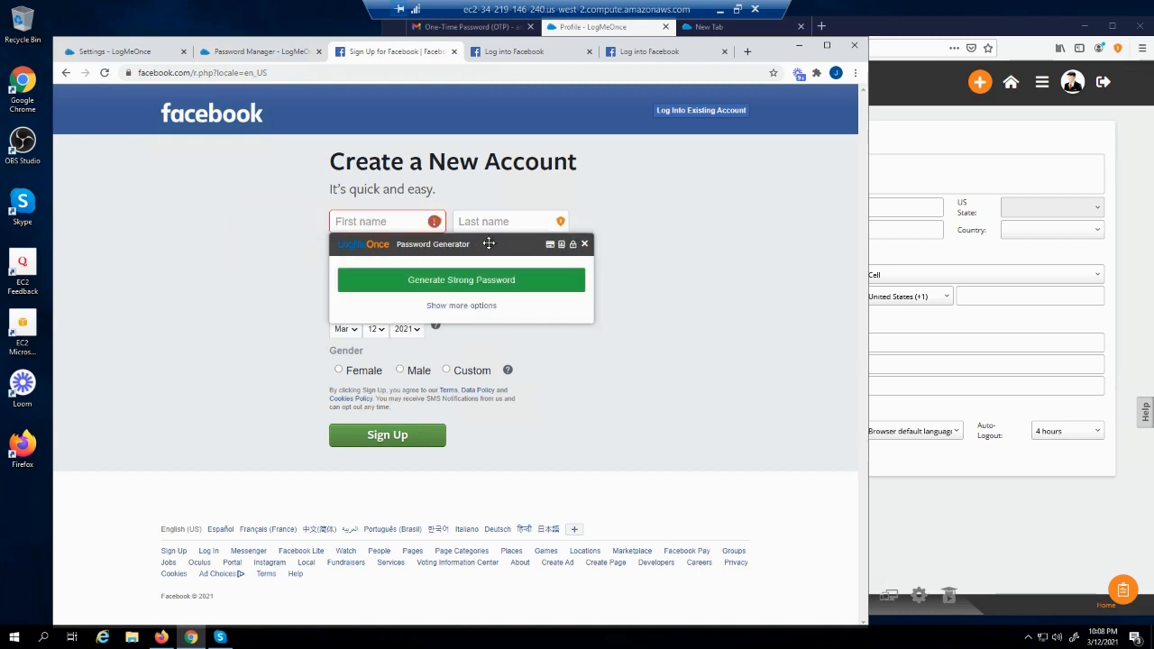
Generate a strong password, hide and reveal it, then generate a different one
{"action": "left_click", "coordinate": [475, 306]}
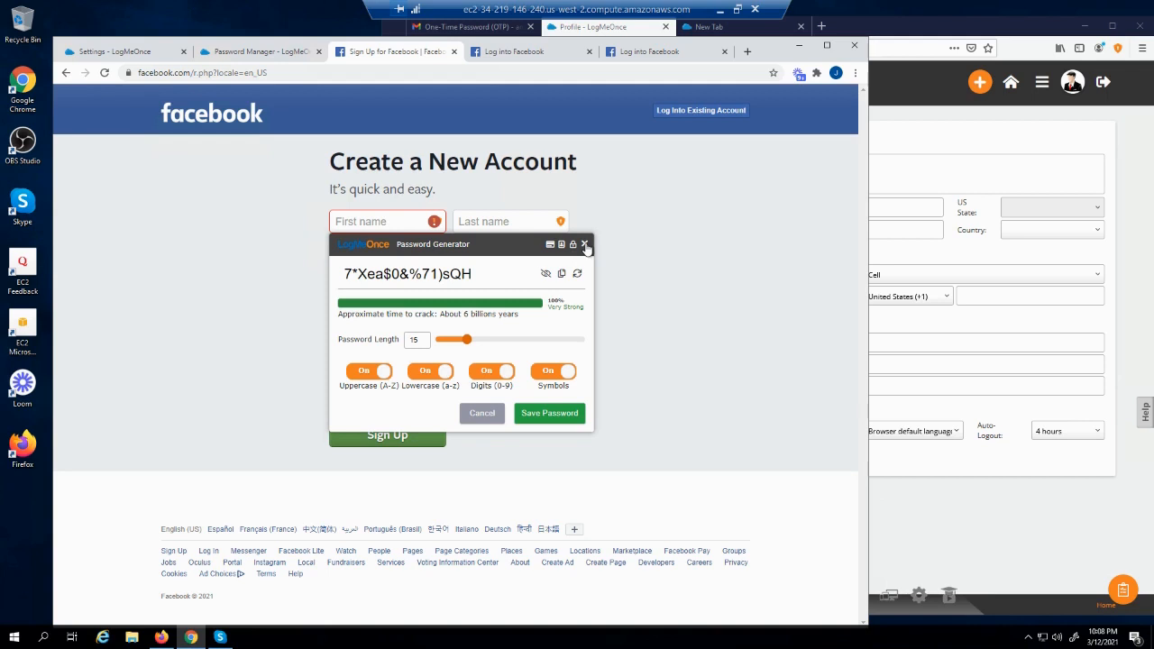
{"action": "left_click_drag", "start_coordinate": [586, 248], "coordinate": [579, 242]}
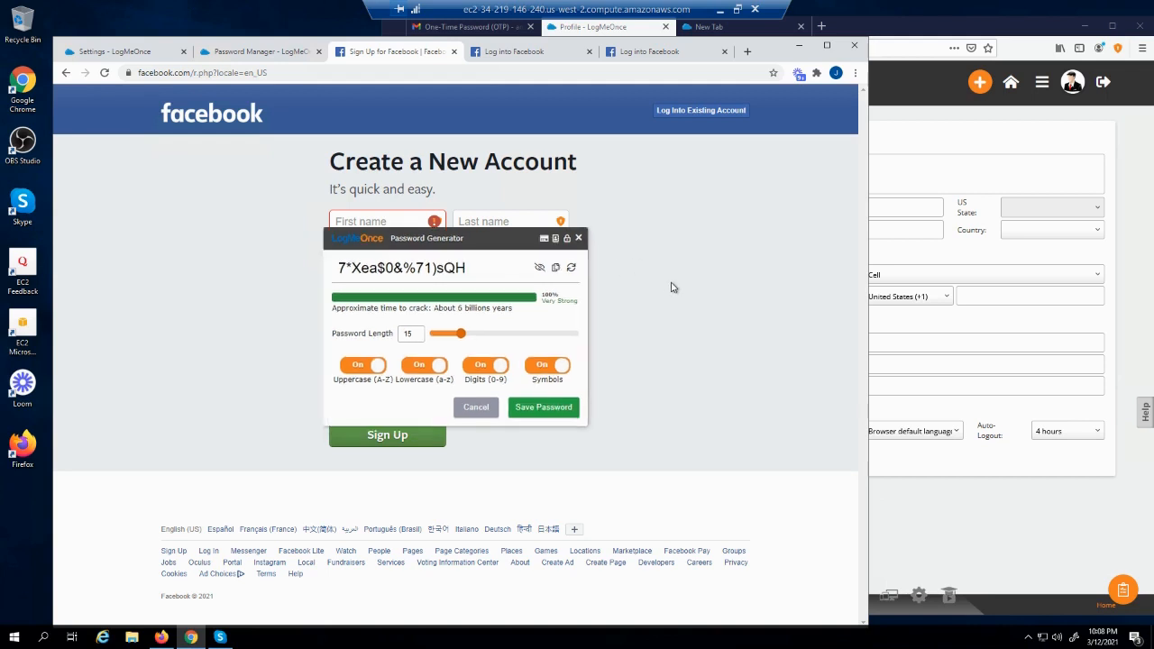
{"action": "left_click", "coordinate": [539, 269]}
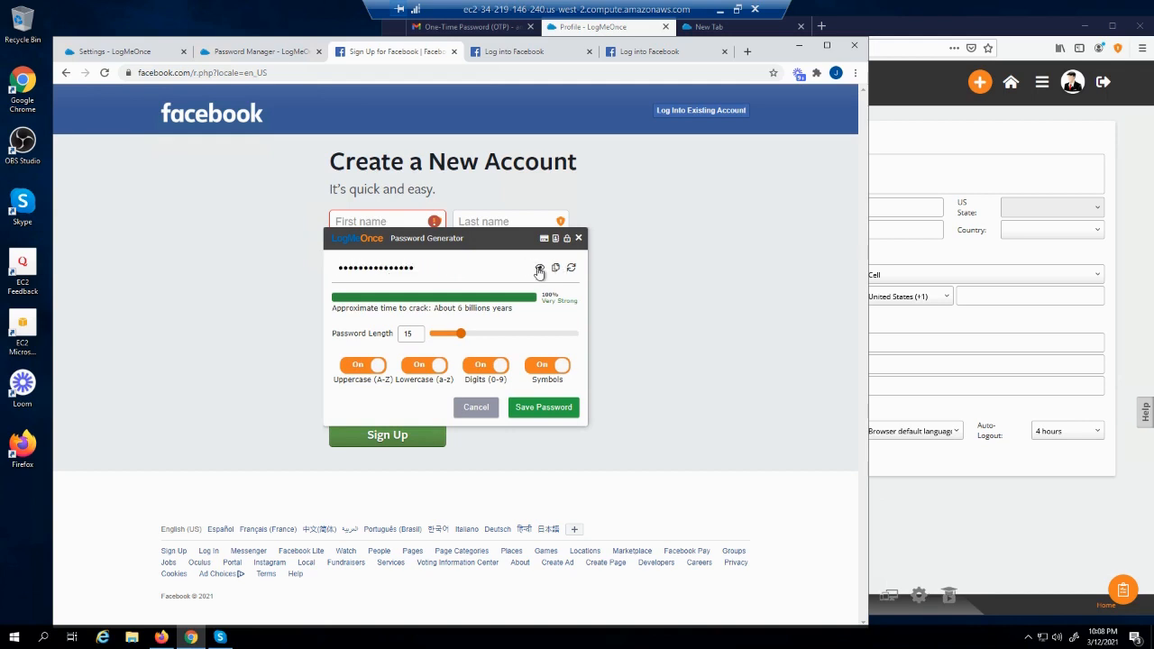
{"action": "left_click", "coordinate": [539, 267]}
{"action": "left_click", "coordinate": [571, 268]}
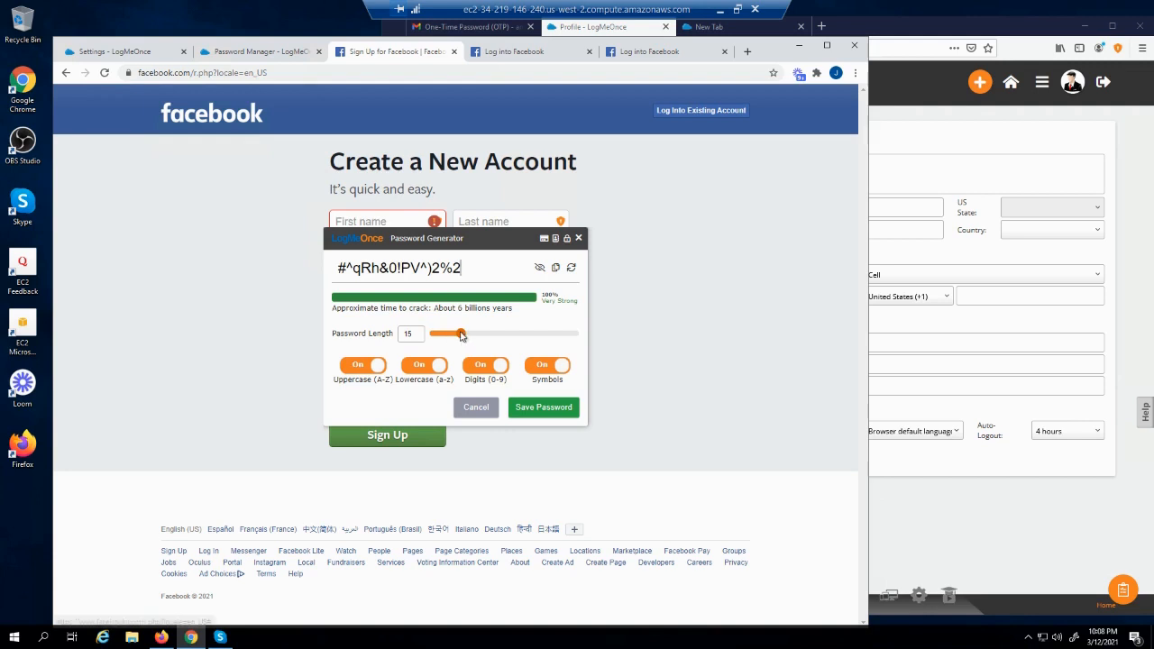
Set the password length to 35 with Digits off, then cancel without saving
{"action": "left_click_drag", "start_coordinate": [463, 341], "coordinate": [530, 343]}
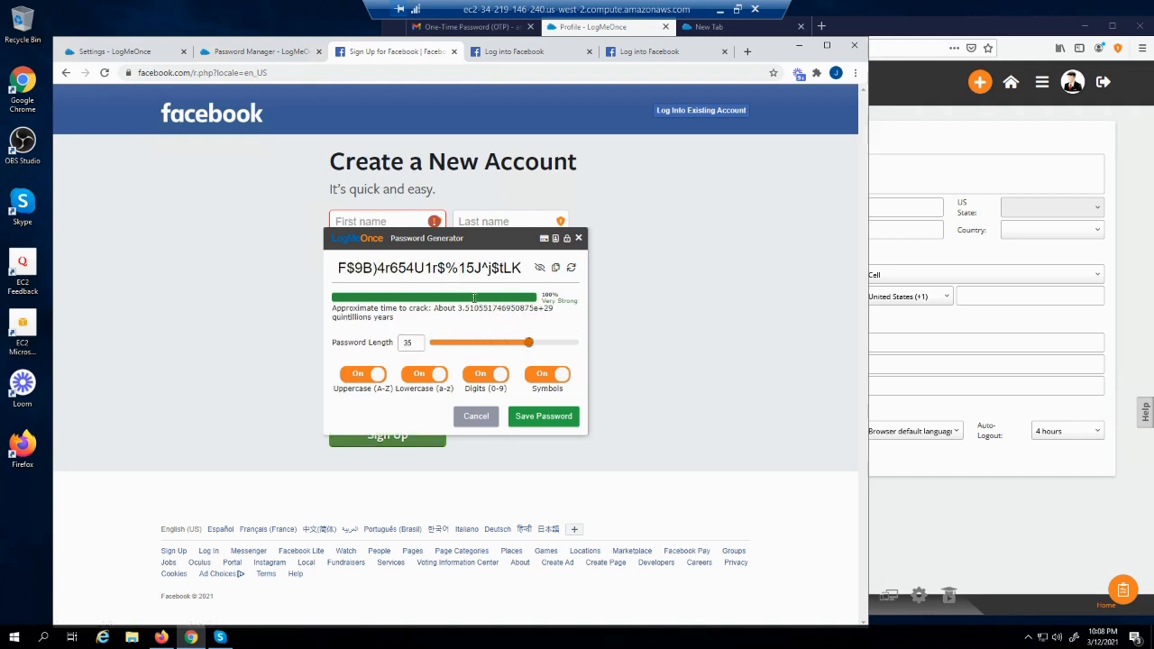
{"action": "left_click", "coordinate": [499, 375]}
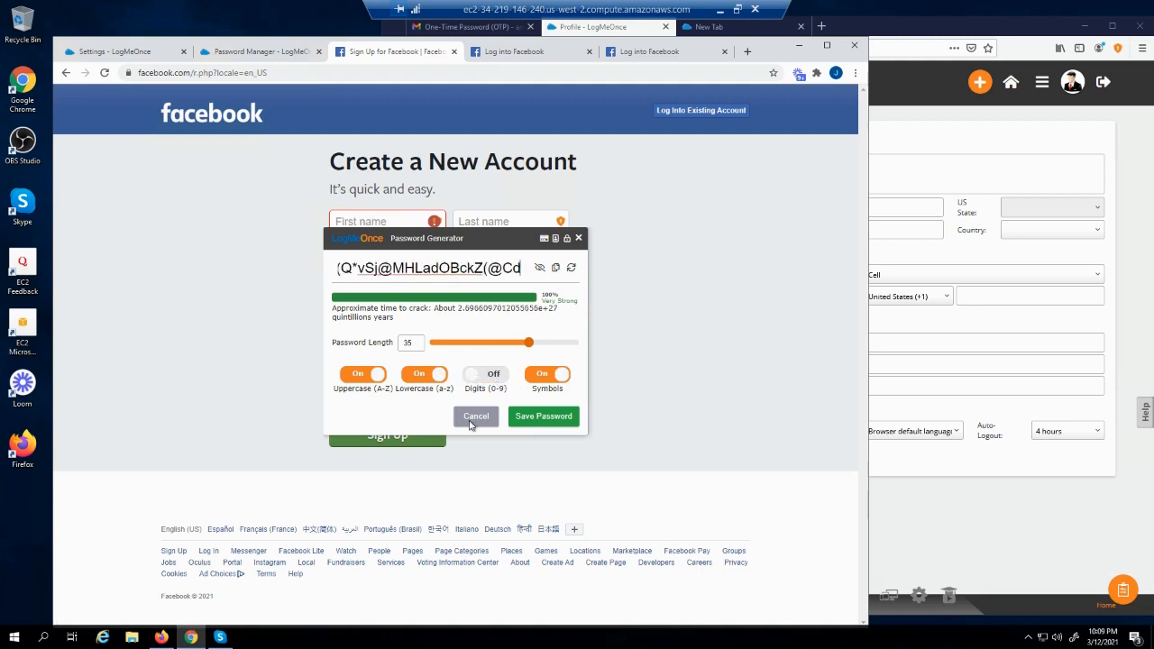
{"action": "left_click", "coordinate": [474, 416]}
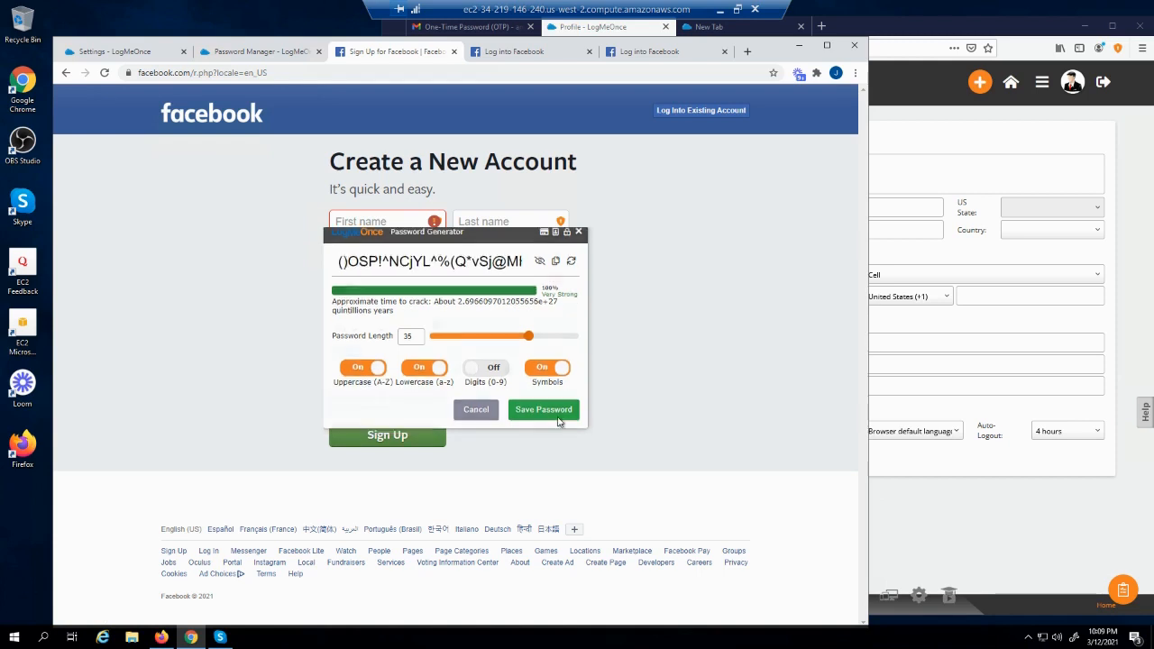
{"action": "left_click", "coordinate": [148, 51]}
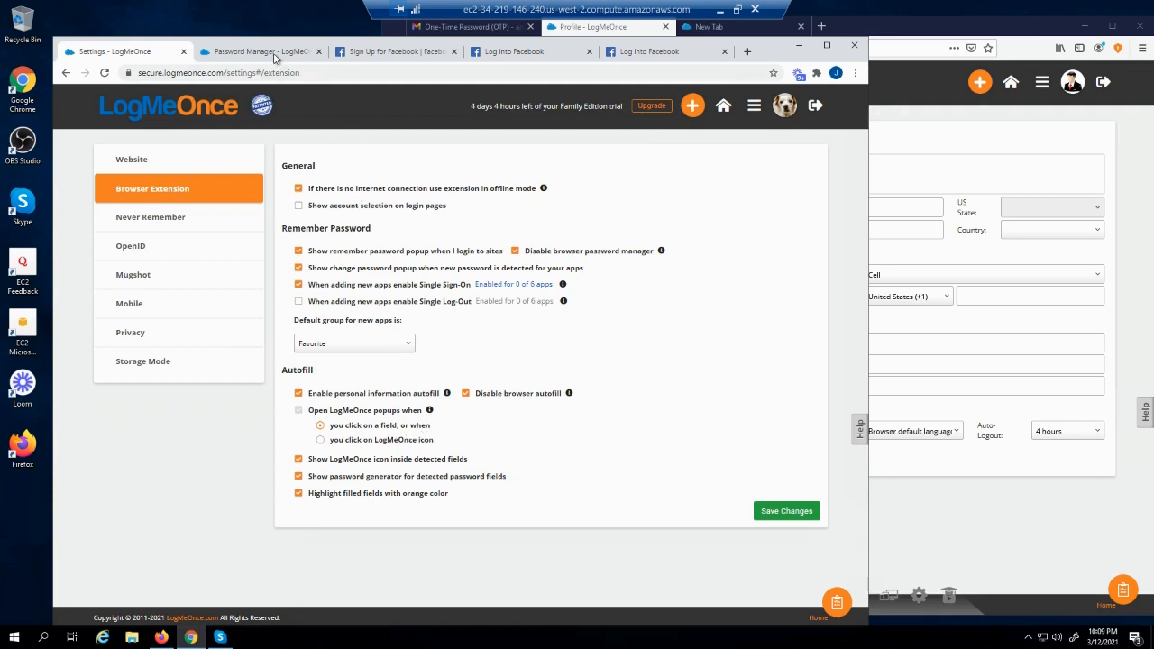
Check and dismiss the autofill suggestions on Facebook's First name field
{"action": "left_click", "coordinate": [355, 54]}
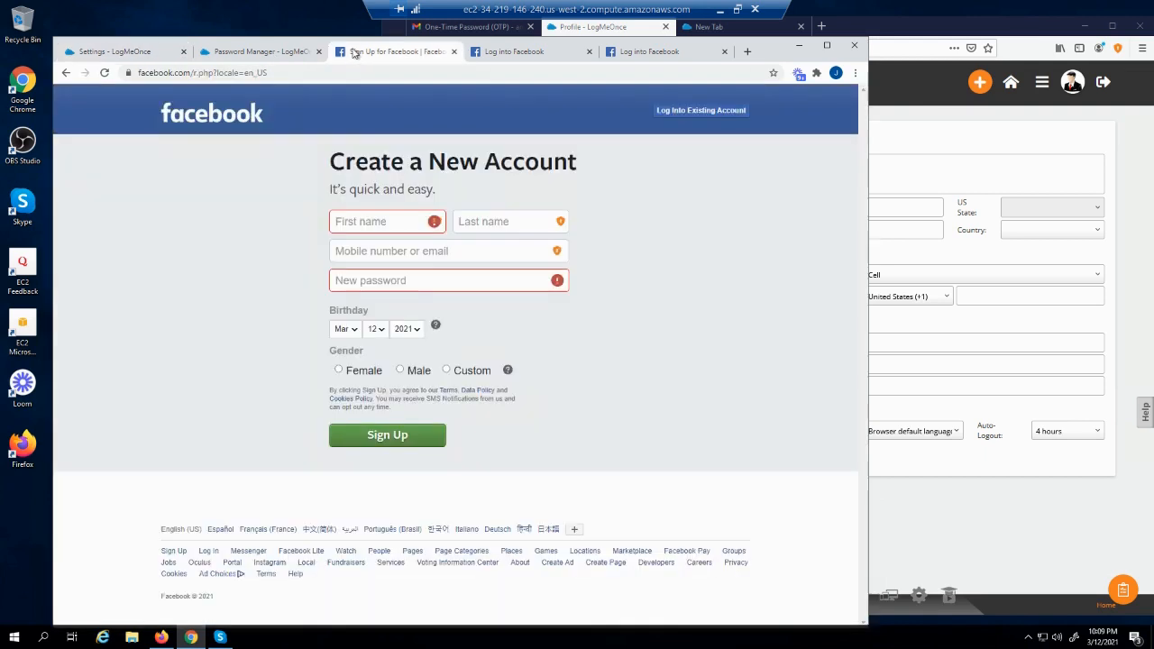
{"action": "left_click", "coordinate": [376, 220]}
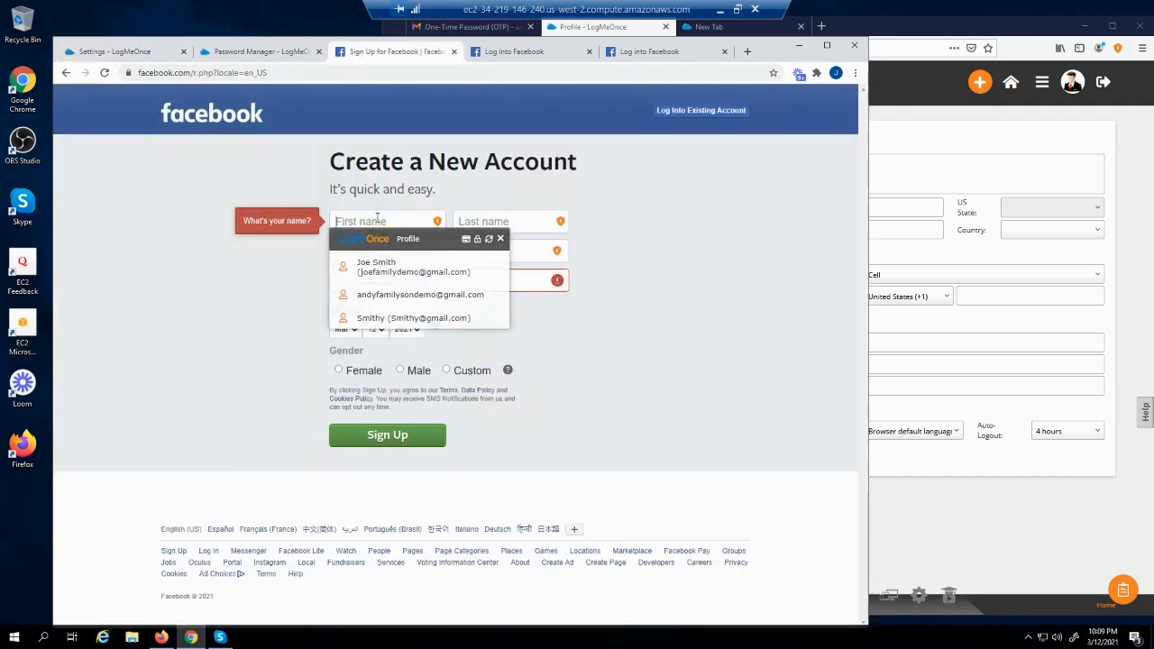
{"action": "left_click", "coordinate": [215, 294]}
Stop autofill popups opening on field click and save the browser extension settings
{"action": "left_click", "coordinate": [121, 52]}
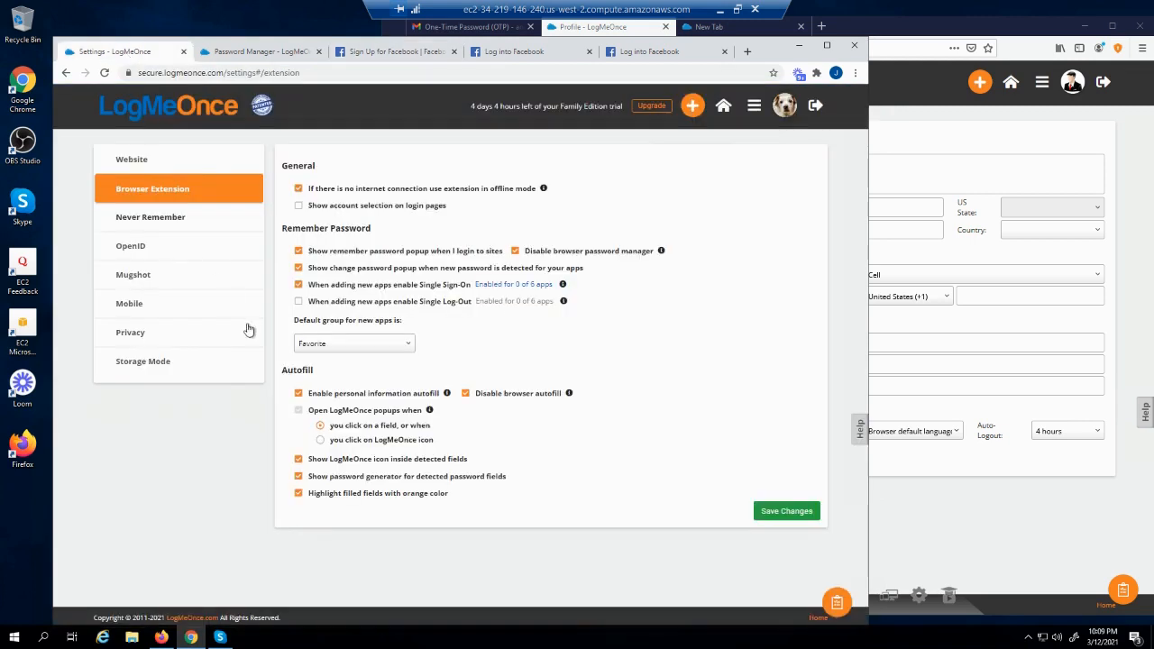
{"action": "left_click", "coordinate": [320, 440]}
{"action": "left_click", "coordinate": [775, 514]}
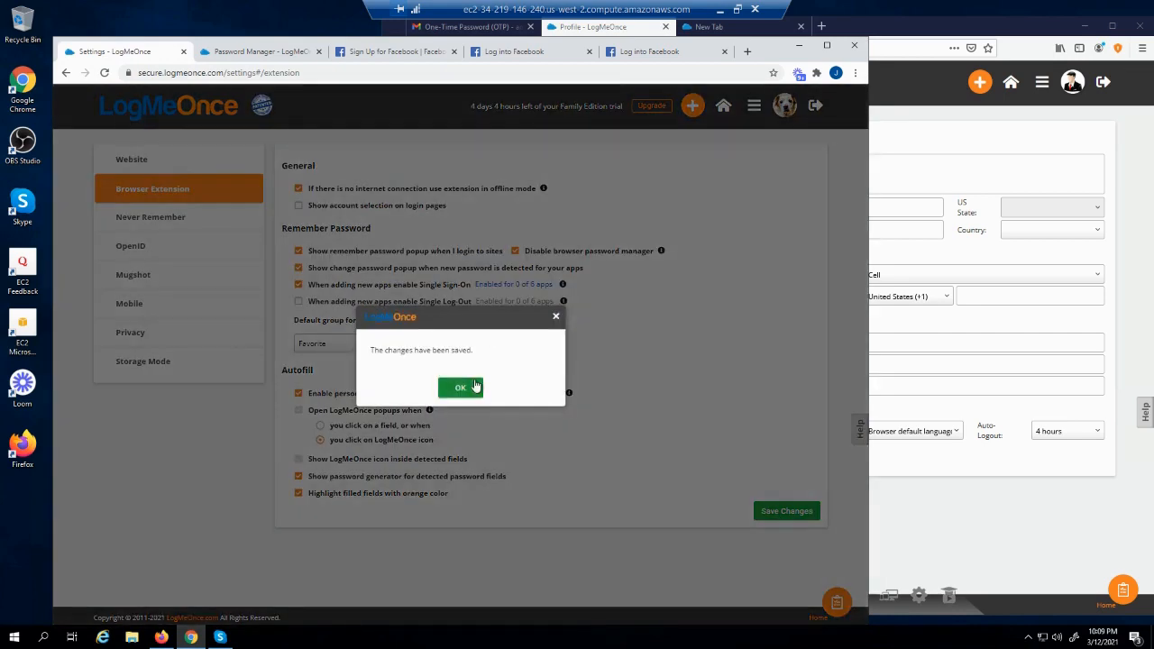
{"action": "left_click", "coordinate": [474, 388]}
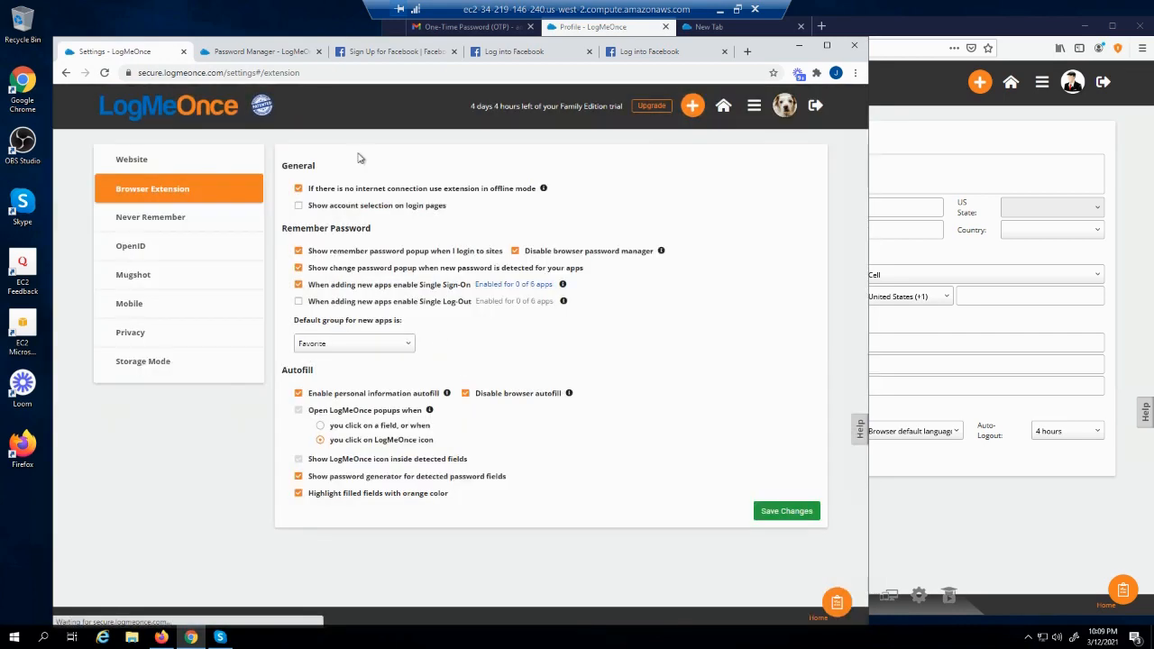
{"action": "left_click", "coordinate": [295, 52]}
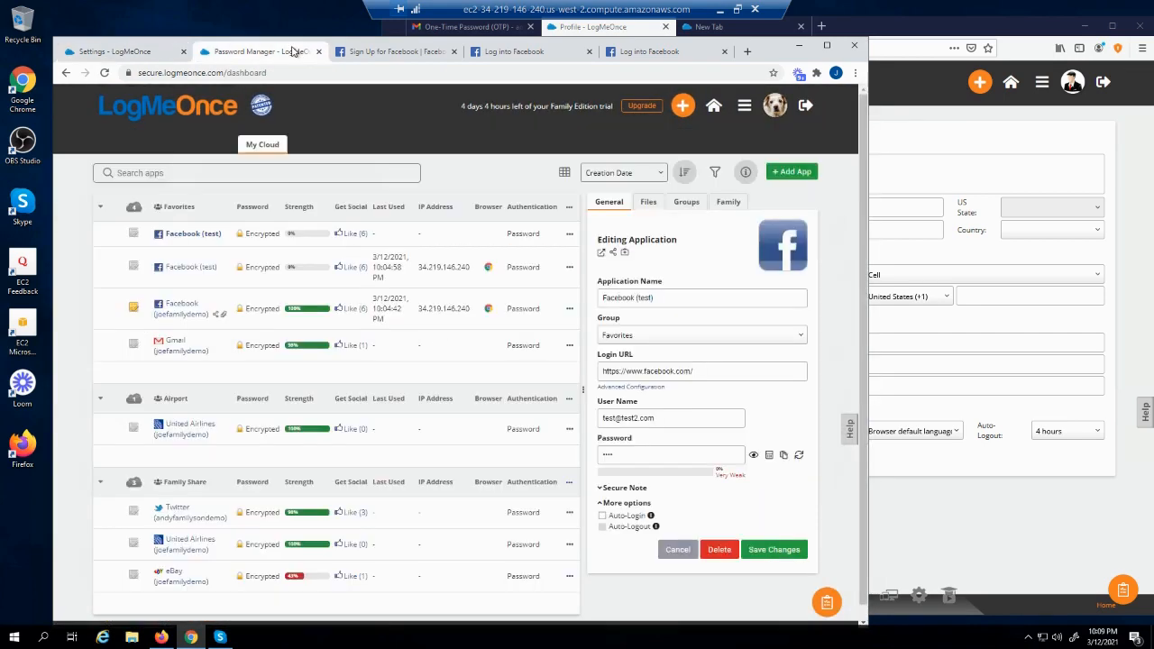
{"action": "left_click", "coordinate": [374, 54]}
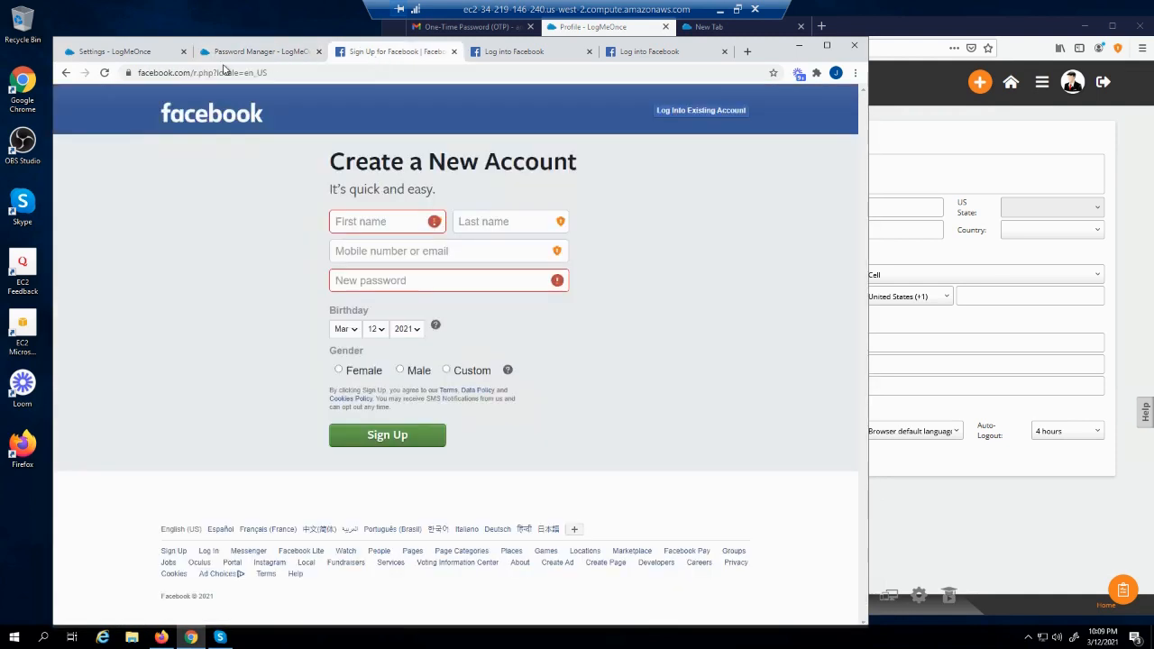
Reload Facebook's sign-up page, view First name's saved profiles, and compare against the extension settings
{"action": "left_click", "coordinate": [106, 73]}
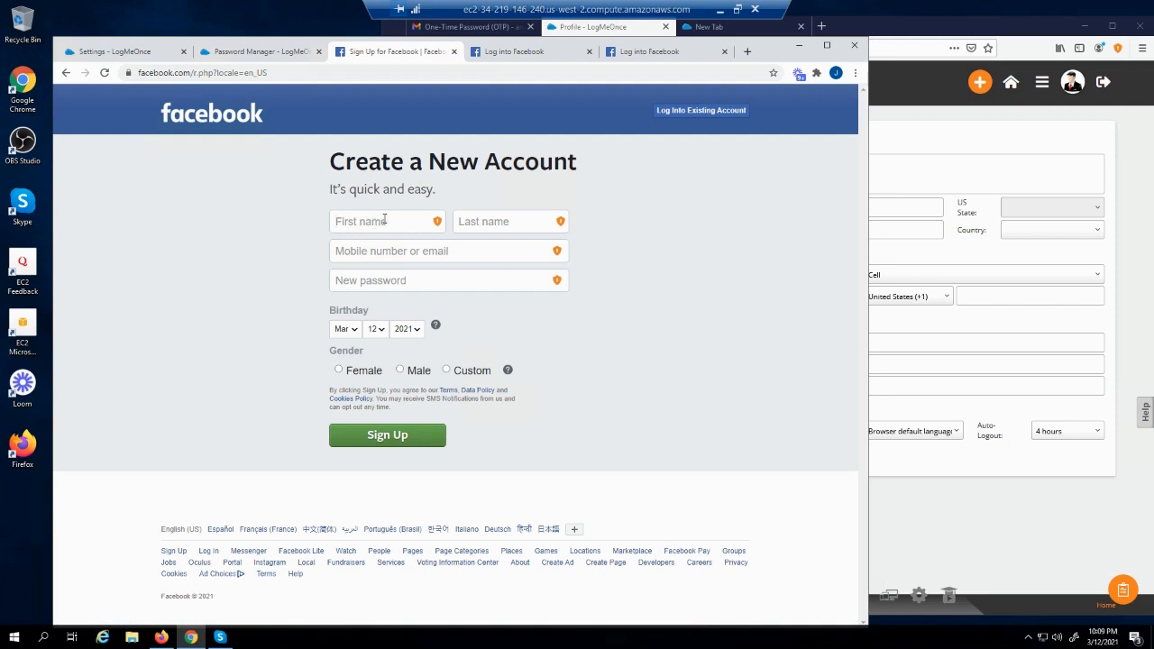
{"action": "left_click", "coordinate": [437, 224]}
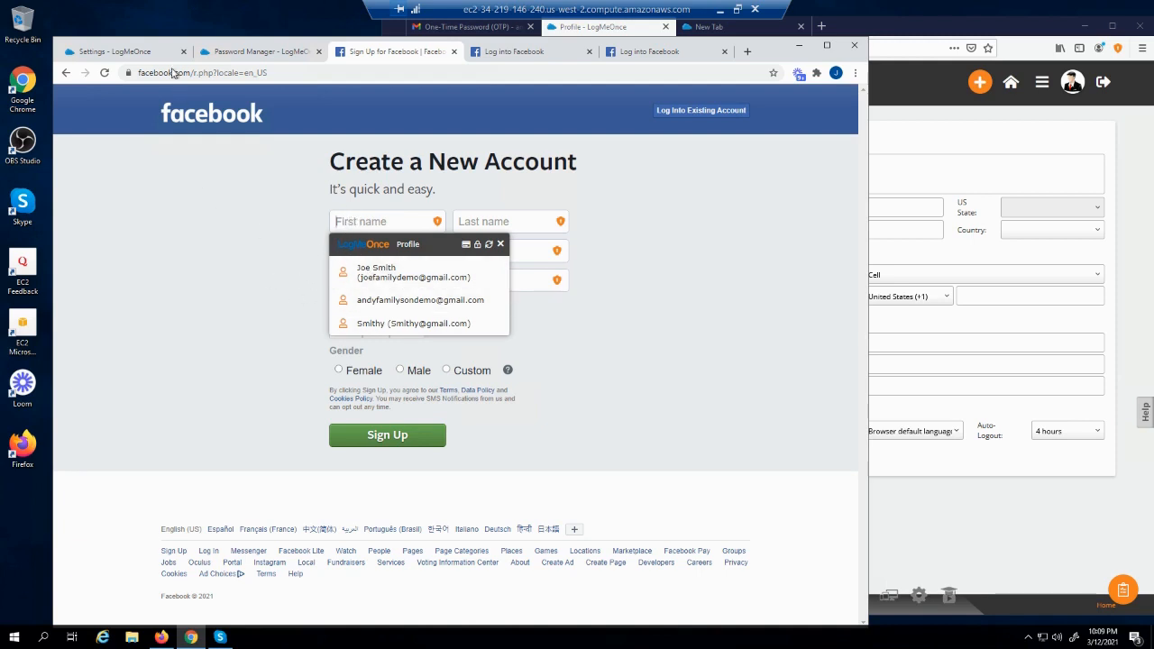
{"action": "left_click", "coordinate": [146, 52]}
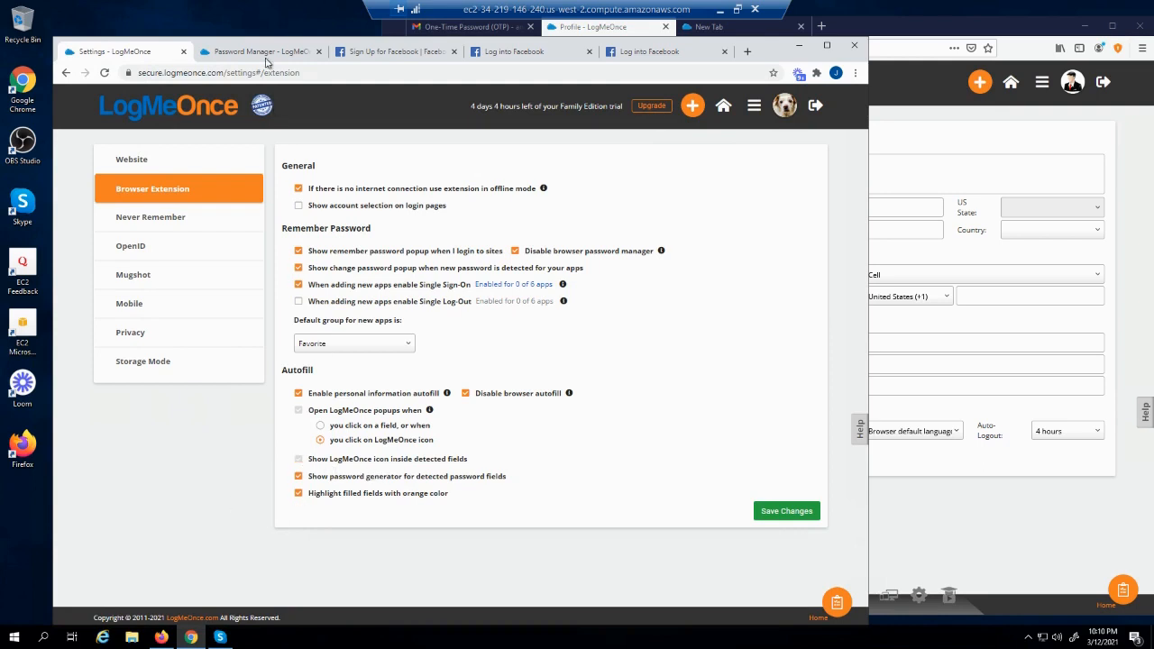
{"action": "left_click", "coordinate": [360, 54]}
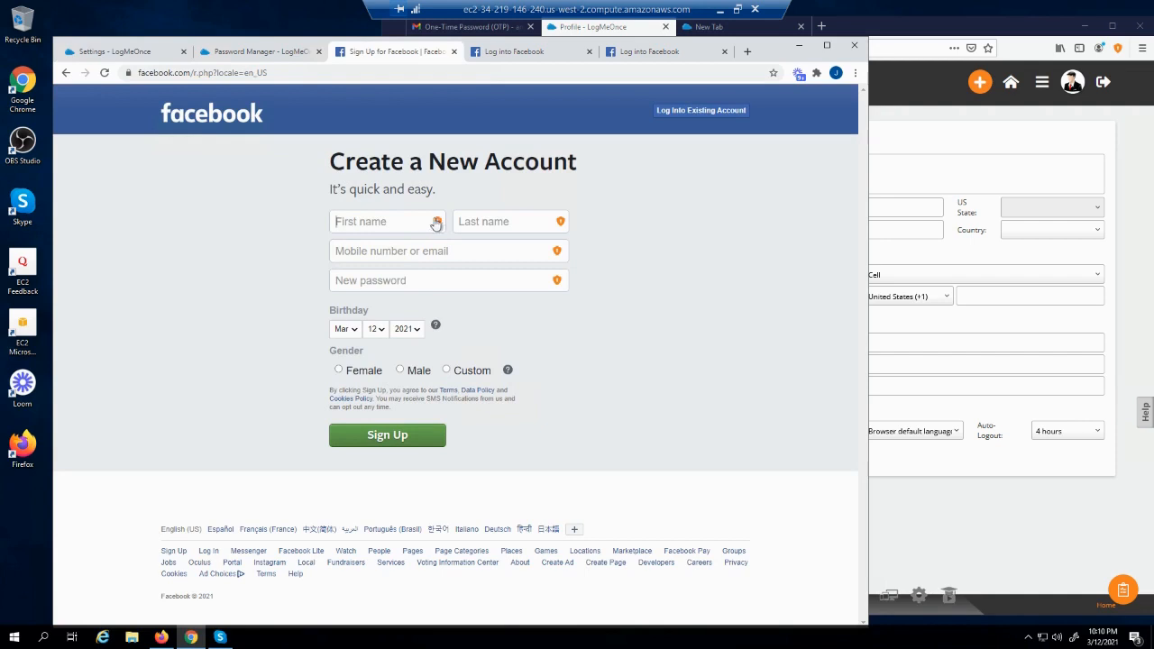
{"action": "left_click", "coordinate": [137, 54]}
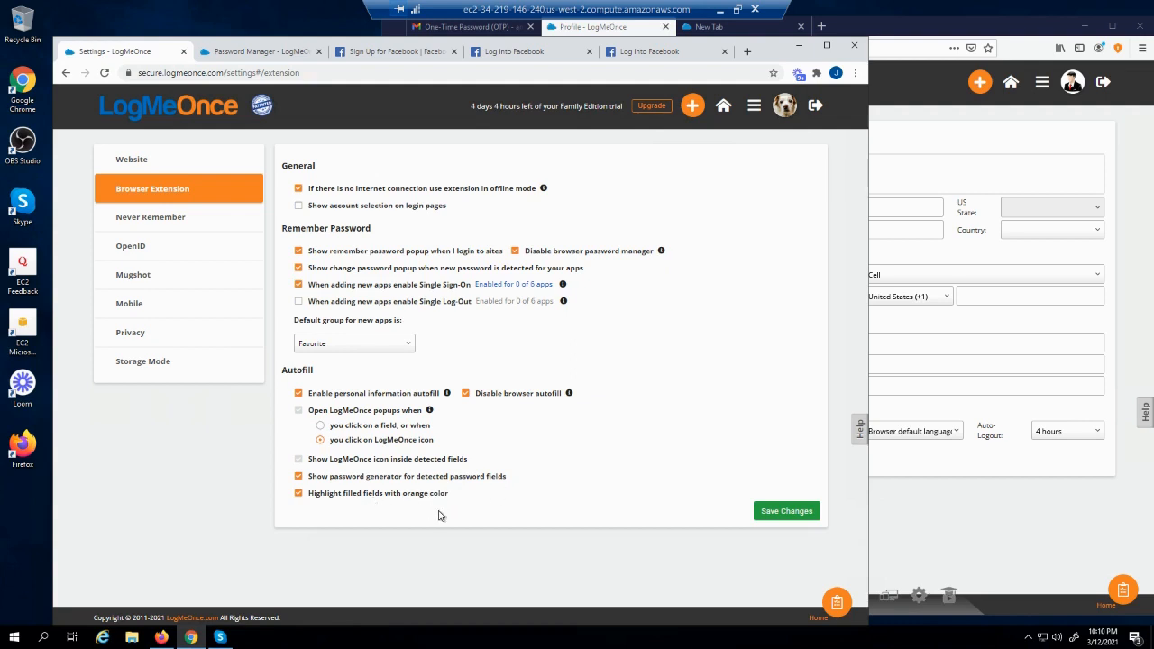
{"action": "left_click", "coordinate": [361, 56]}
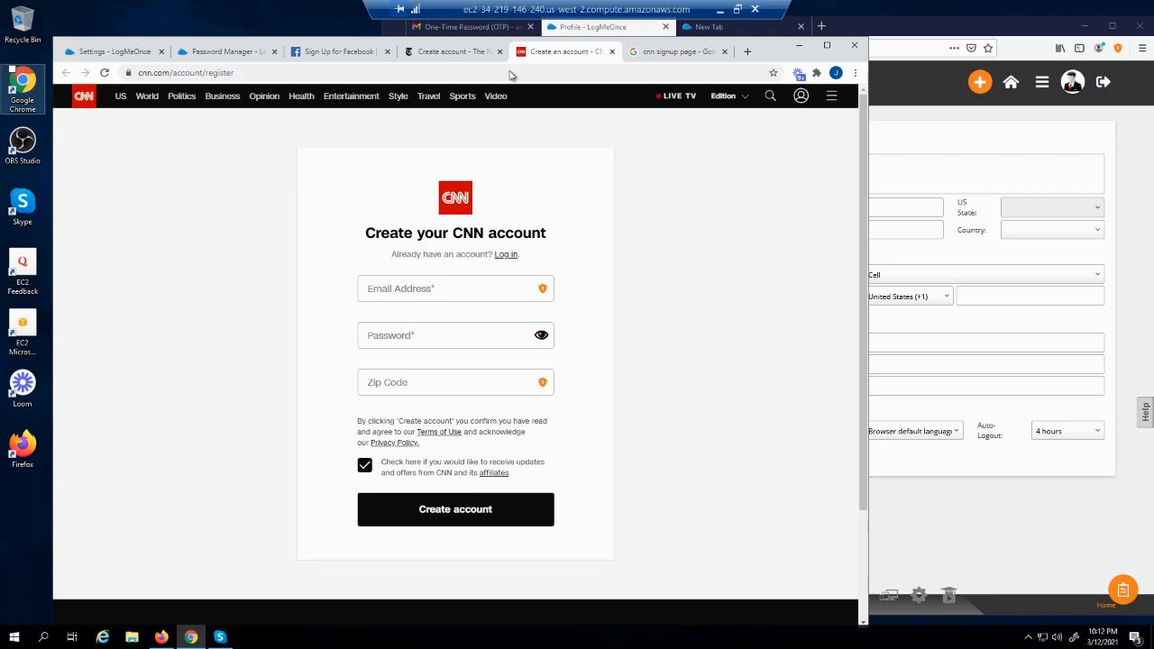
Show and dismiss LogMeOnce's saved addresses for the CNN Zip Code field
{"action": "left_click", "coordinate": [405, 382]}
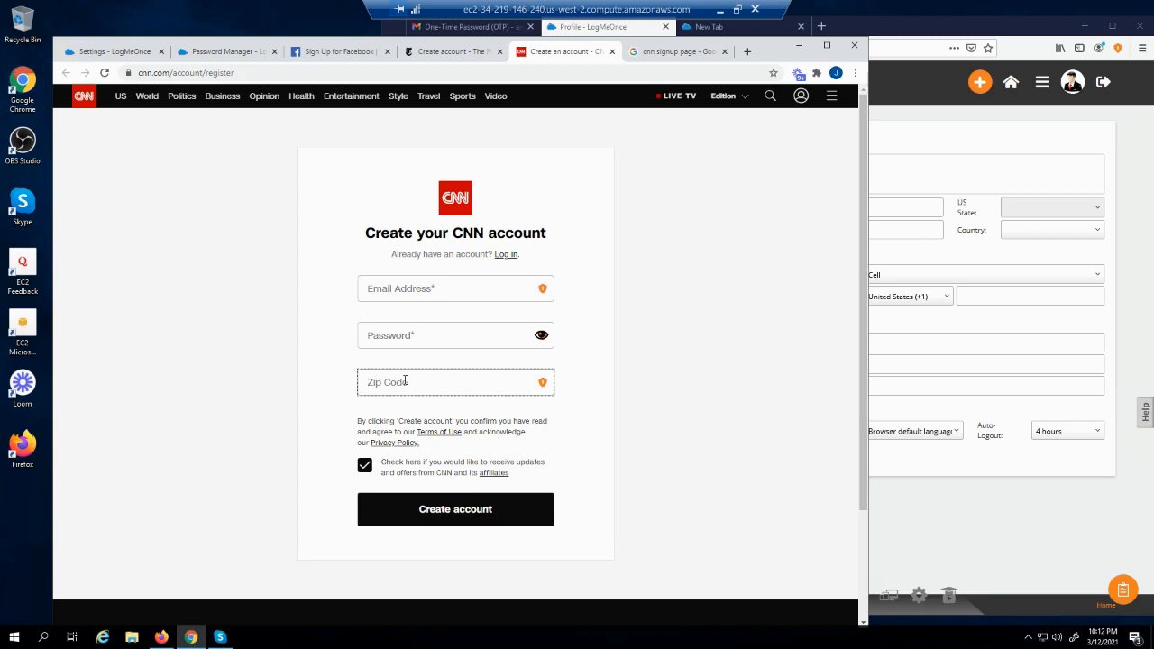
{"action": "left_click", "coordinate": [542, 383]}
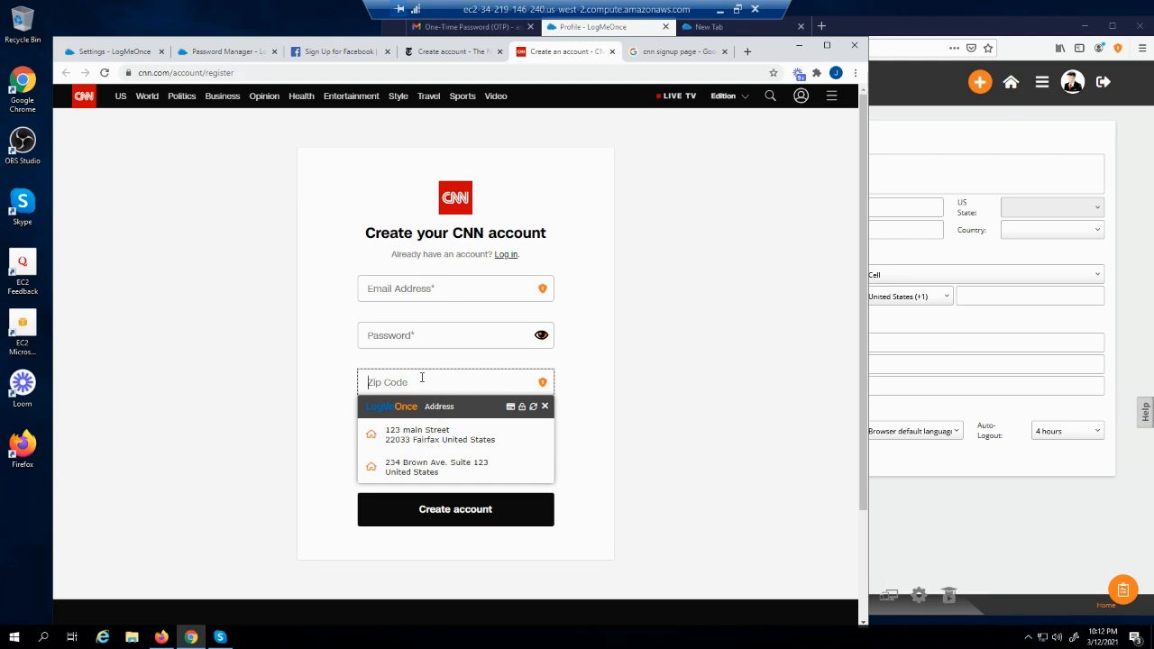
{"action": "left_click", "coordinate": [544, 406]}
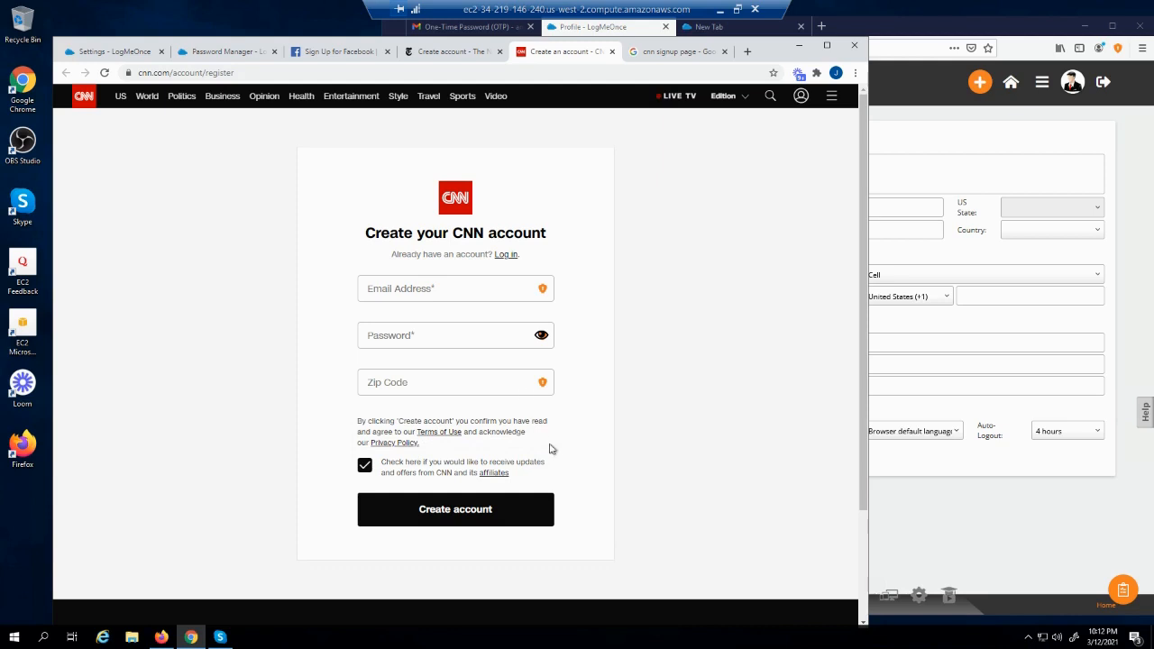
{"action": "left_click", "coordinate": [470, 381]}
Map CNN's Zip Code field to Address > Zip/Postal Code through LogMeOnce Autofill Mapping
{"action": "right_click", "coordinate": [469, 381]}
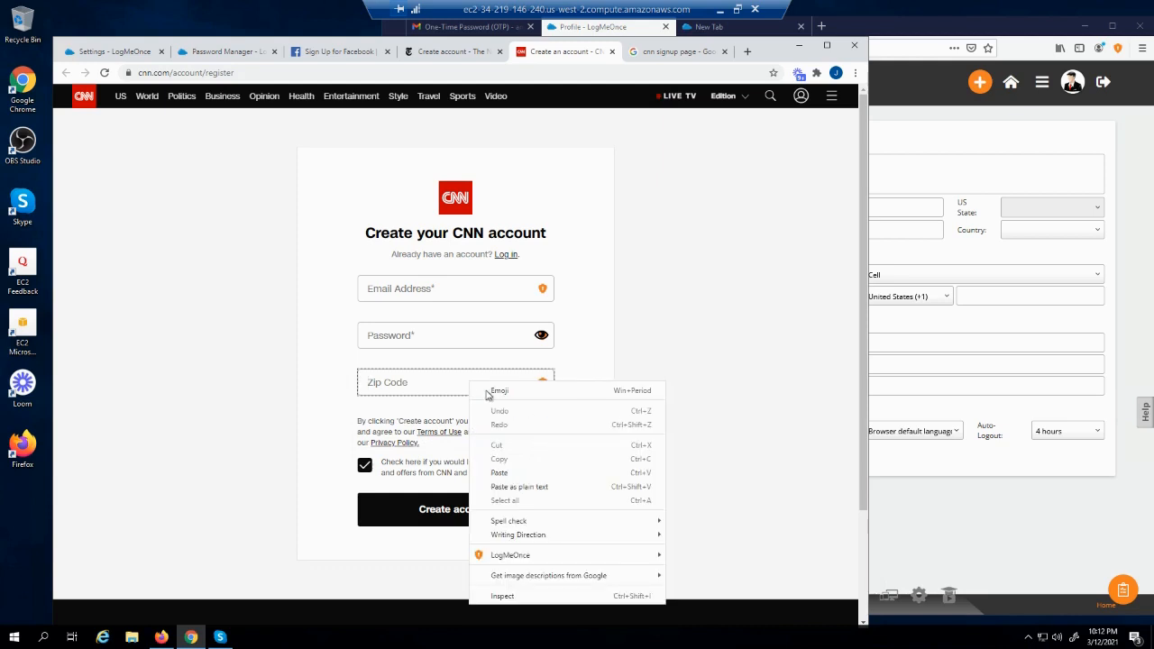
{"action": "mouse_move", "coordinate": [518, 558]}
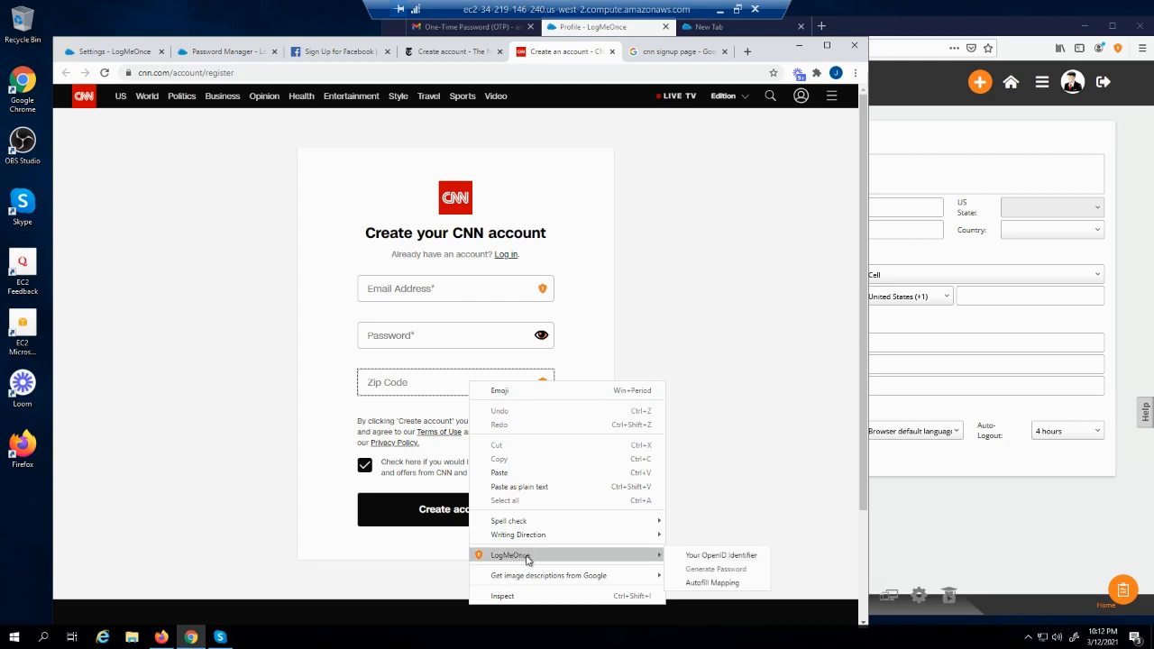
{"action": "left_click", "coordinate": [703, 584]}
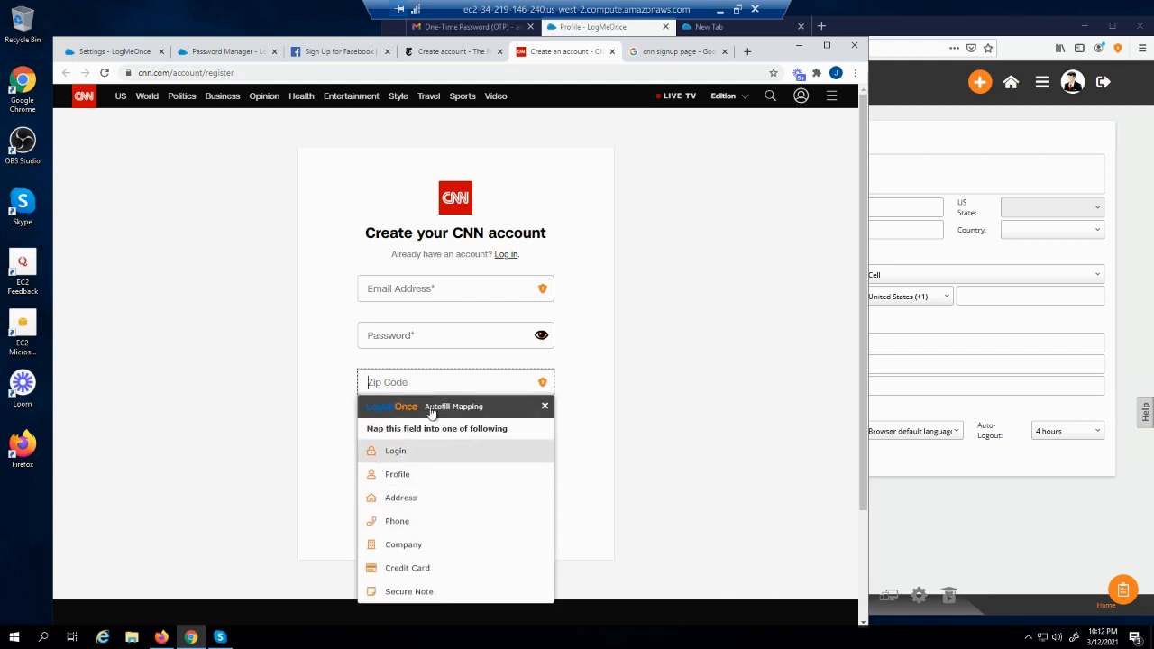
{"action": "left_click", "coordinate": [410, 501]}
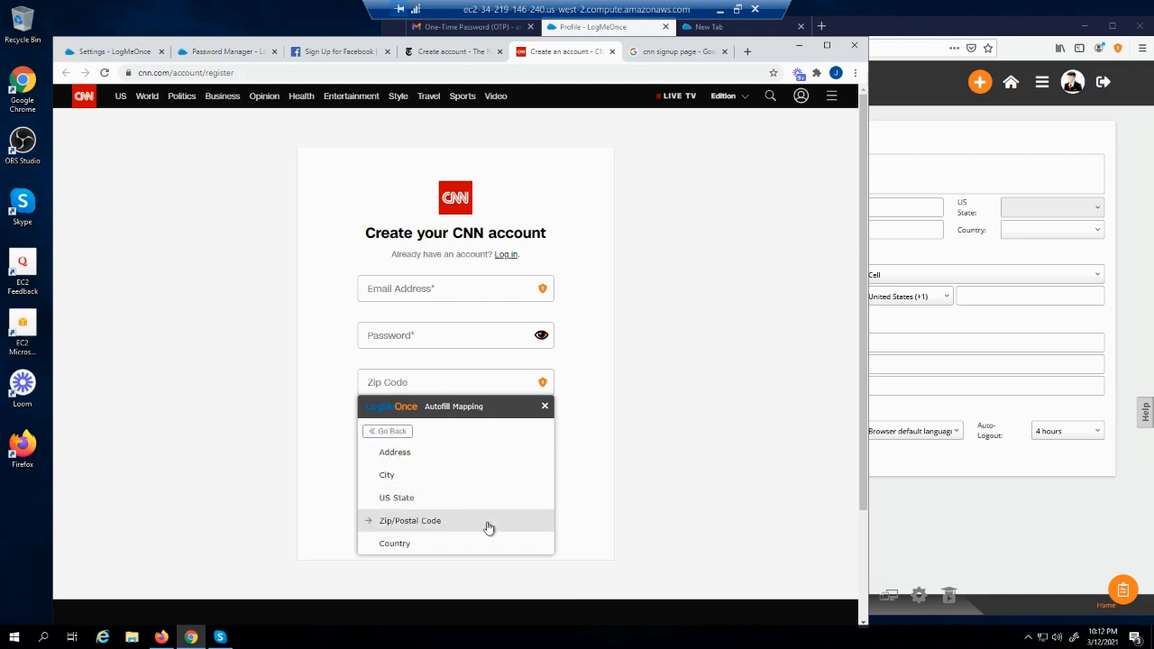
{"action": "left_click", "coordinate": [430, 526]}
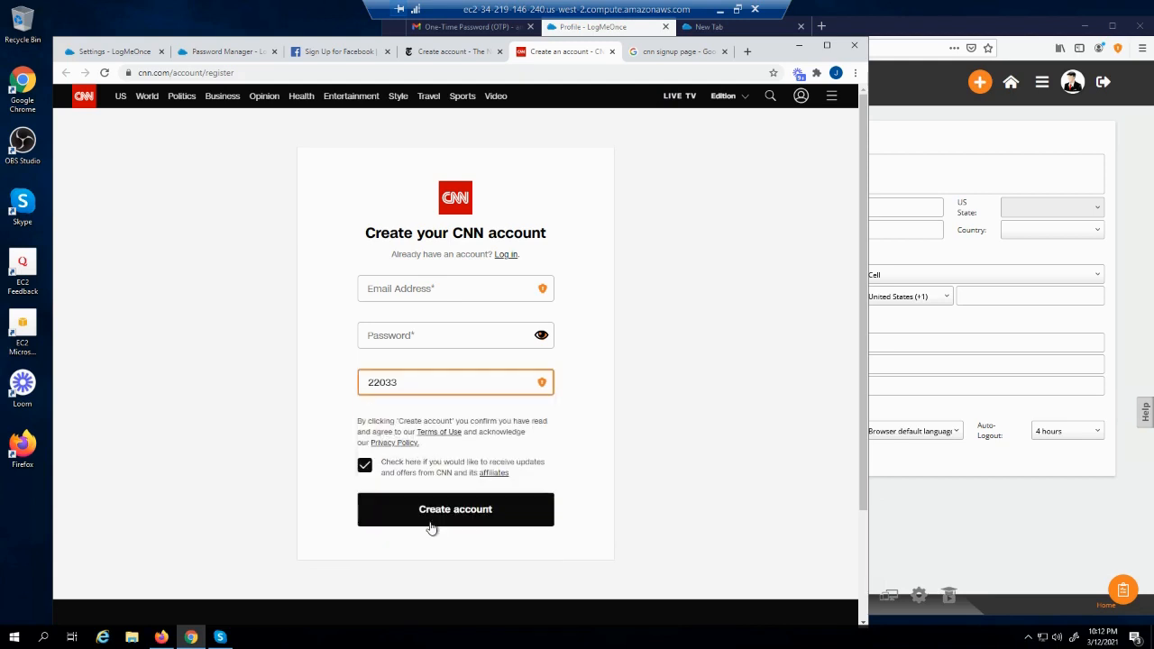
Remap the Zip Code field to Login > User Name
{"action": "right_click", "coordinate": [439, 383]}
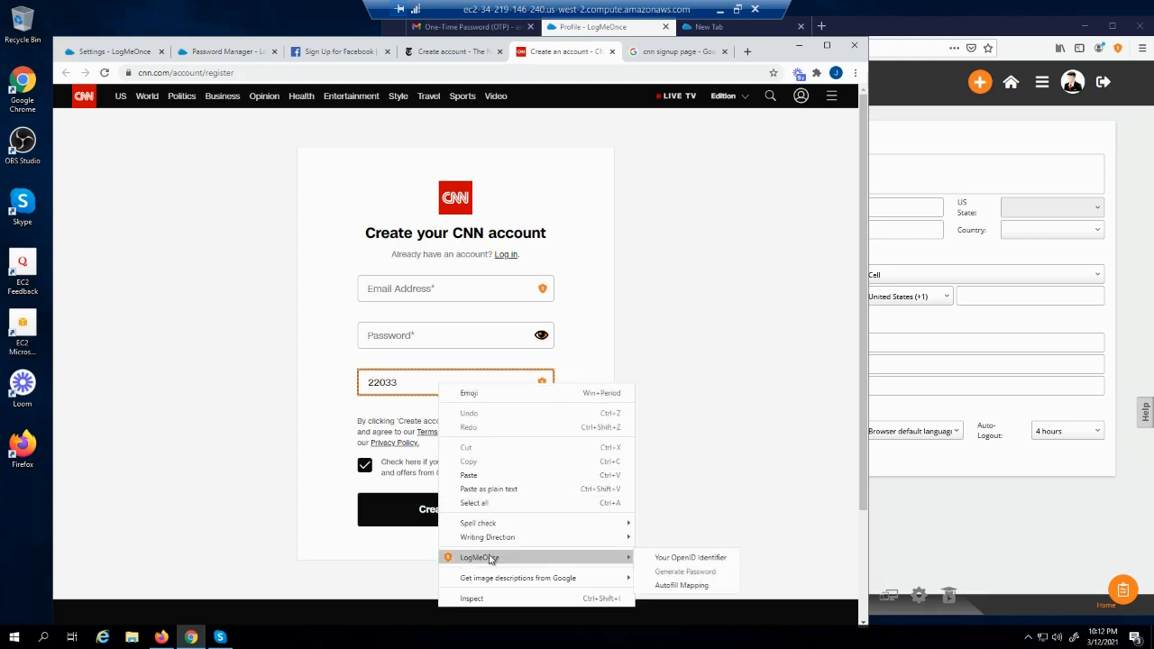
{"action": "left_click", "coordinate": [667, 585]}
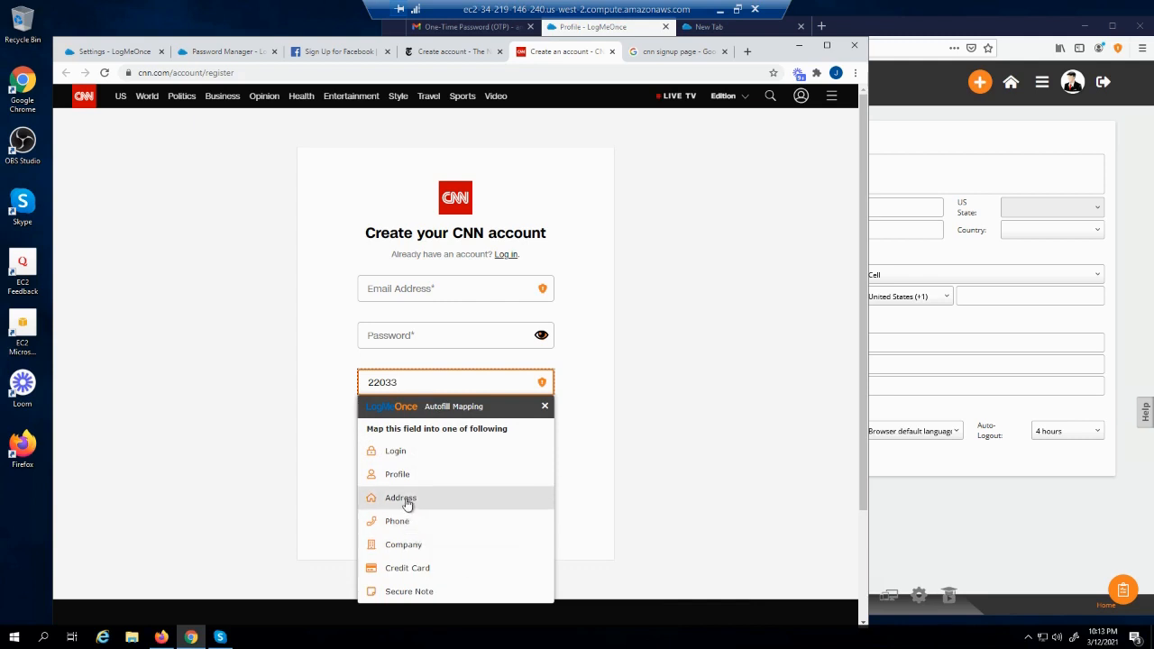
{"action": "left_click", "coordinate": [399, 454]}
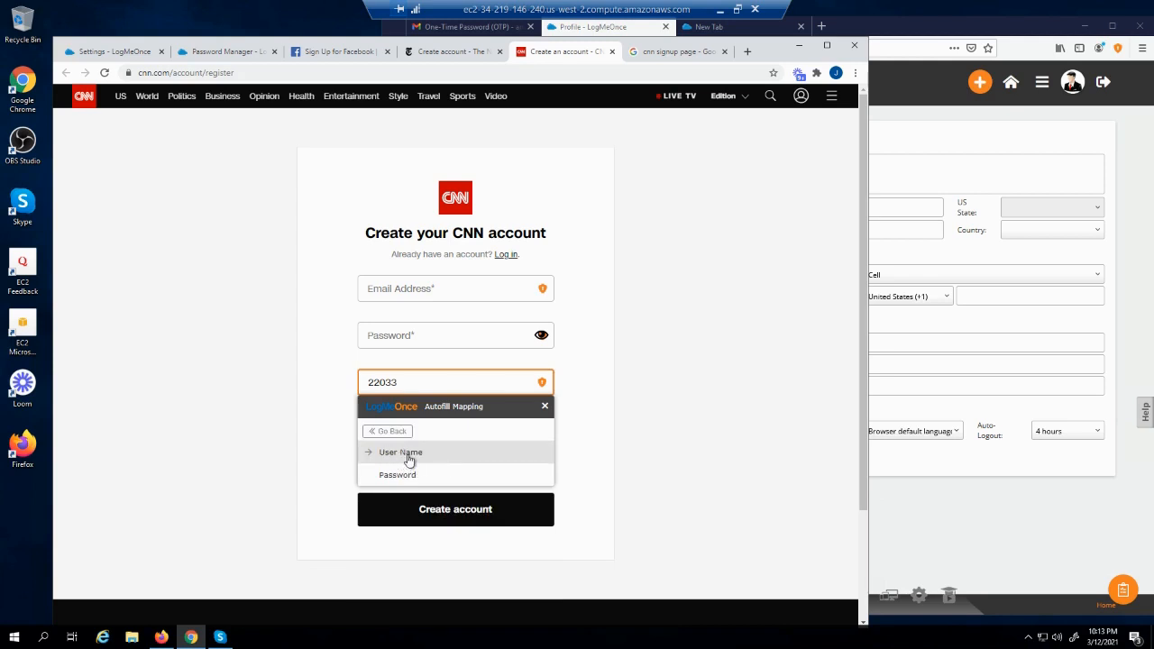
{"action": "left_click", "coordinate": [408, 460]}
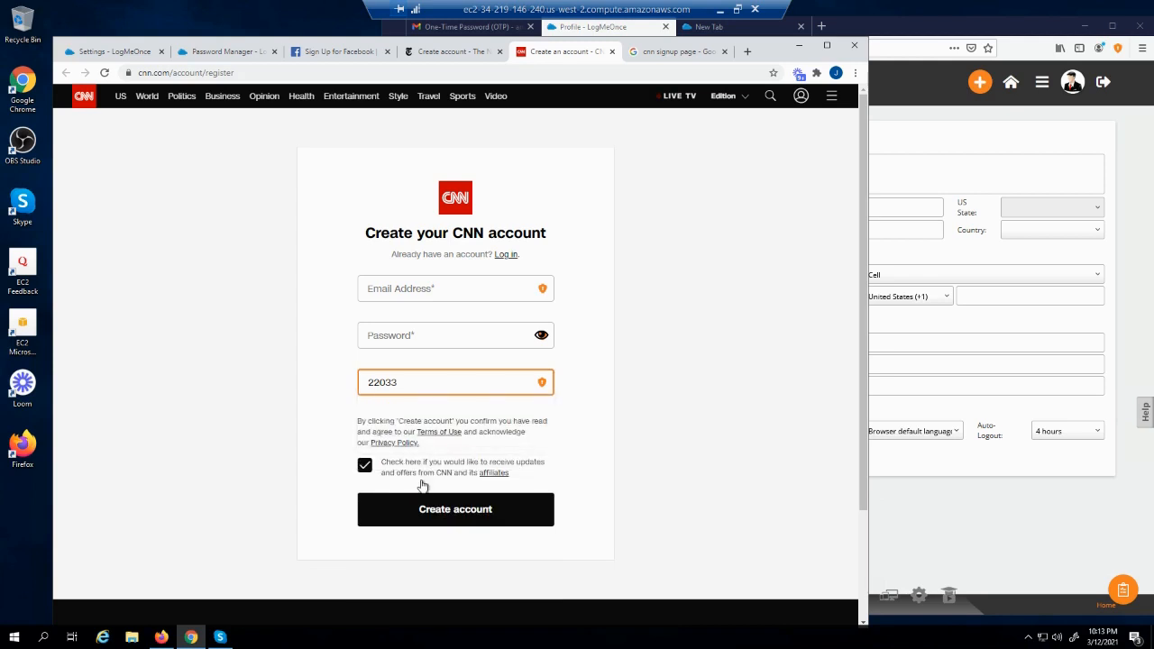
{"action": "left_click", "coordinate": [465, 379]}
Remap the field holding 22033 from Login back to Address > Zip/Postal Code
{"action": "right_click", "coordinate": [465, 384]}
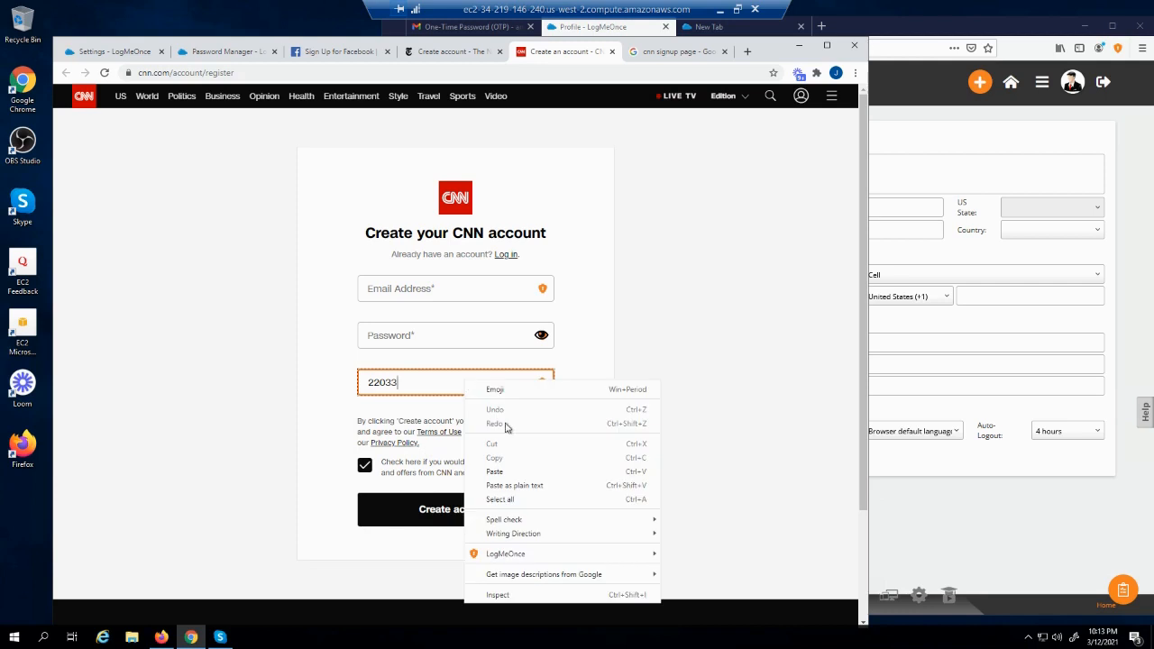
{"action": "mouse_move", "coordinate": [512, 553]}
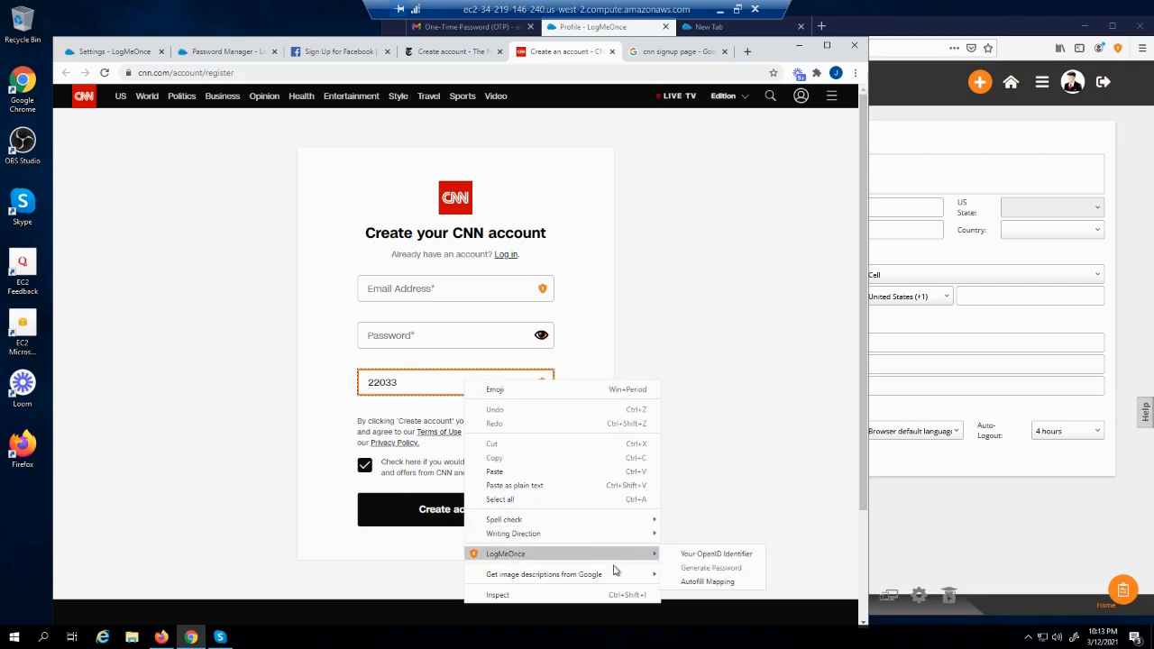
{"action": "left_click", "coordinate": [699, 583]}
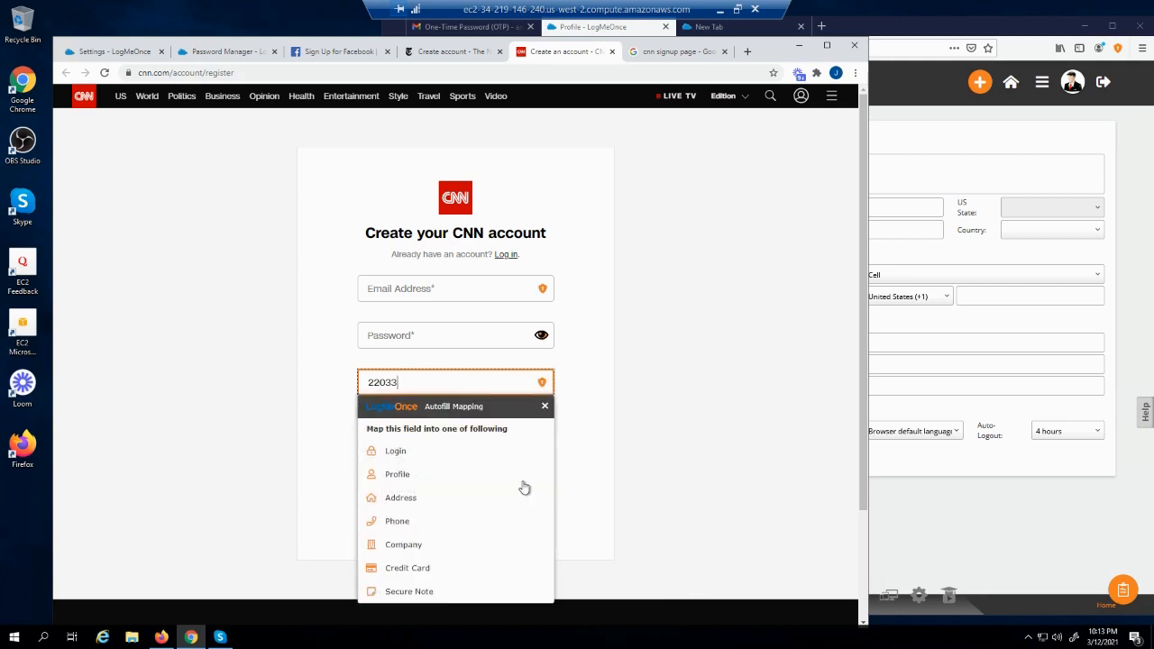
{"action": "left_click", "coordinate": [410, 454]}
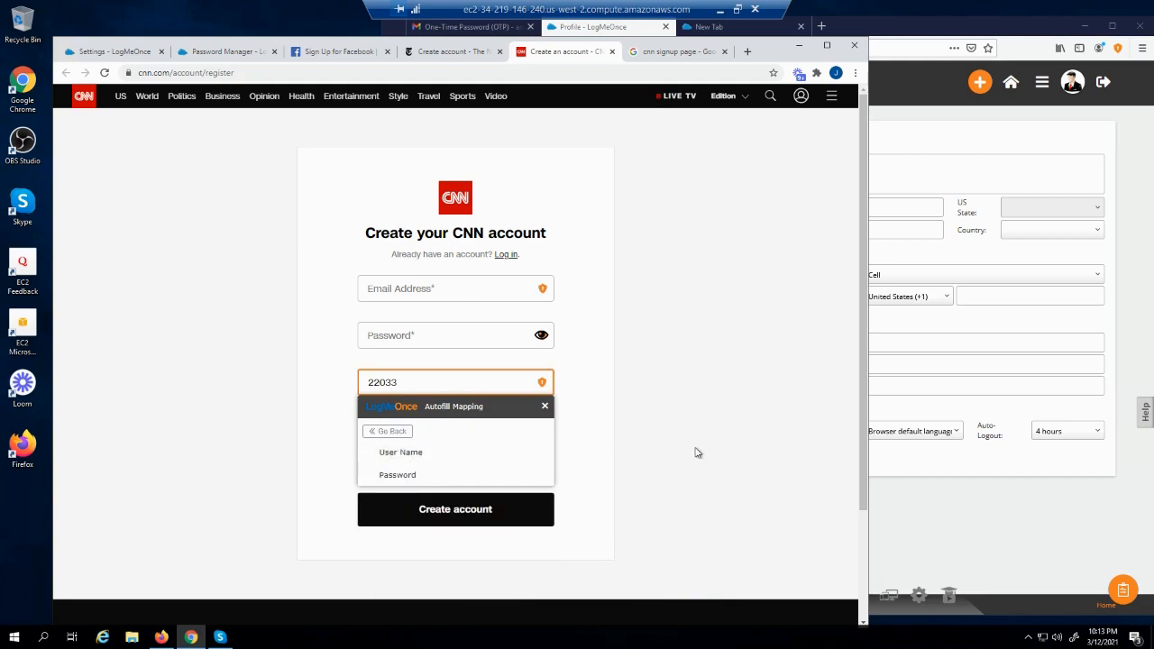
{"action": "left_click", "coordinate": [392, 433]}
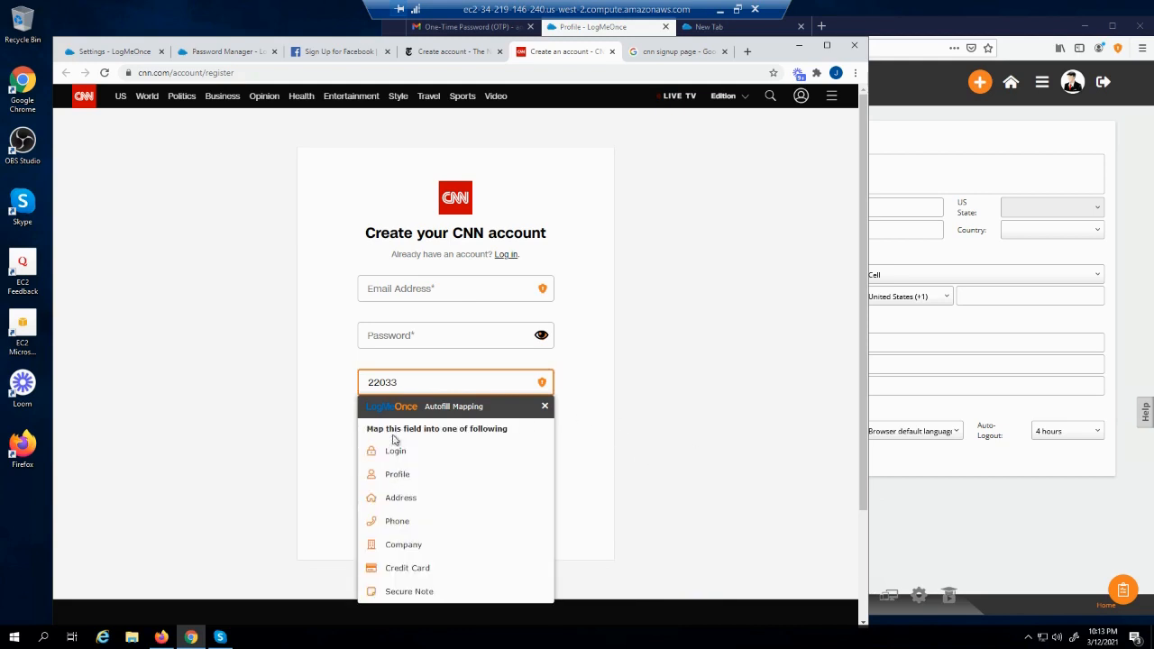
{"action": "left_click", "coordinate": [399, 502]}
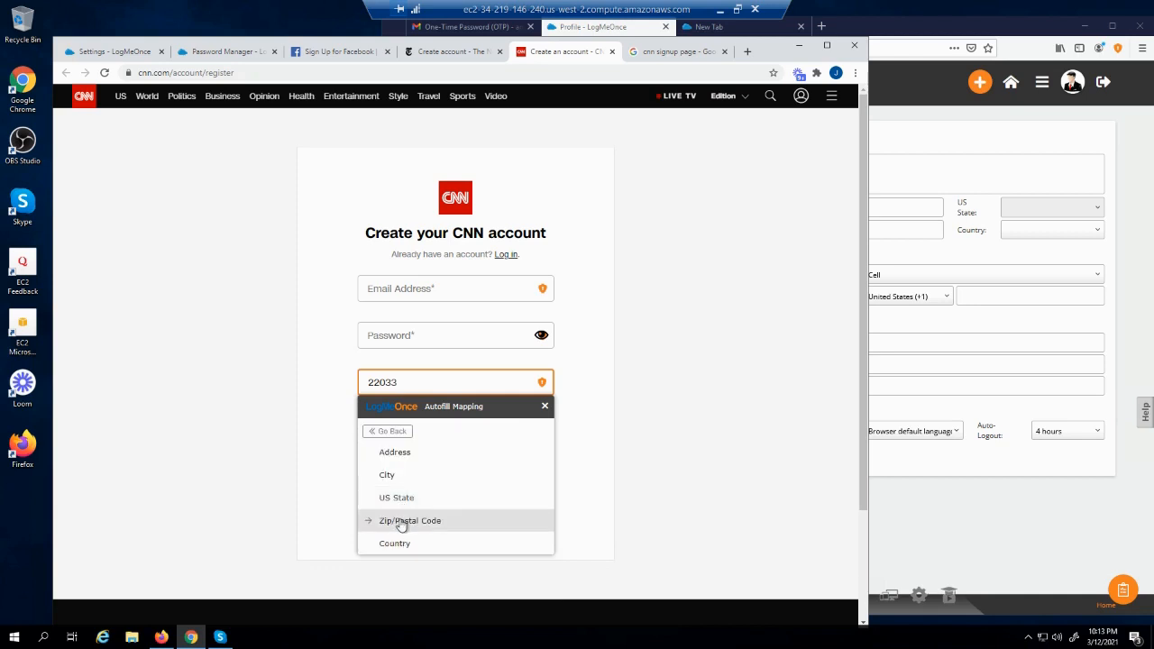
{"action": "left_click", "coordinate": [402, 521]}
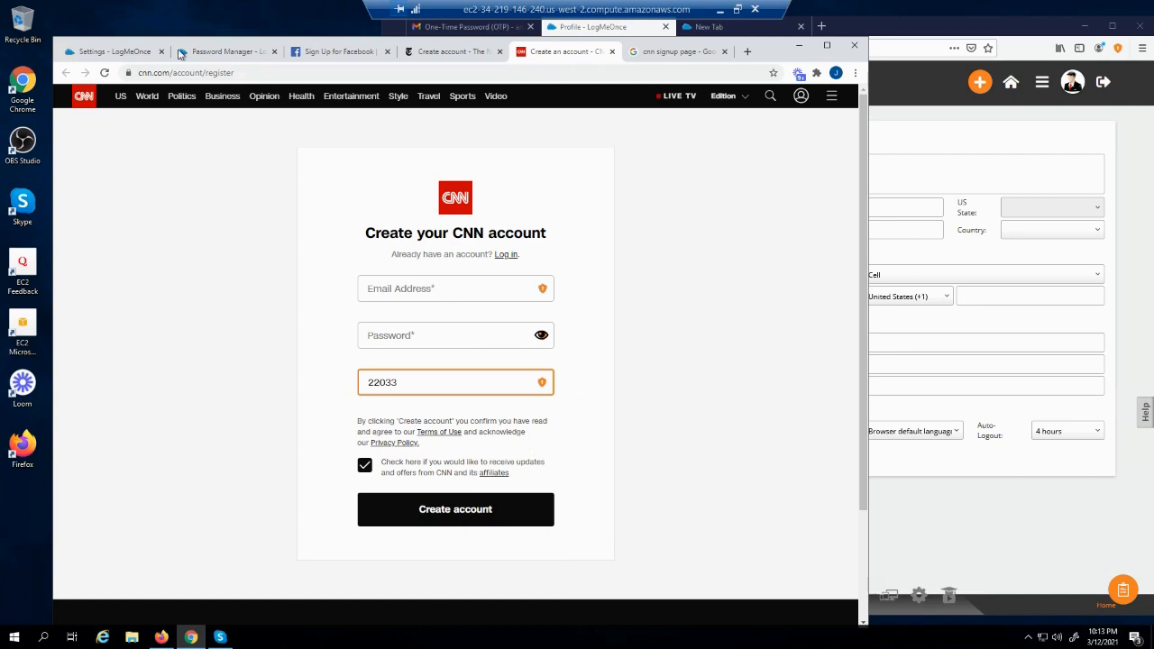
Confirm the Never Remember list is empty, then return to Facebook's sign-up page
{"action": "left_click", "coordinate": [114, 56]}
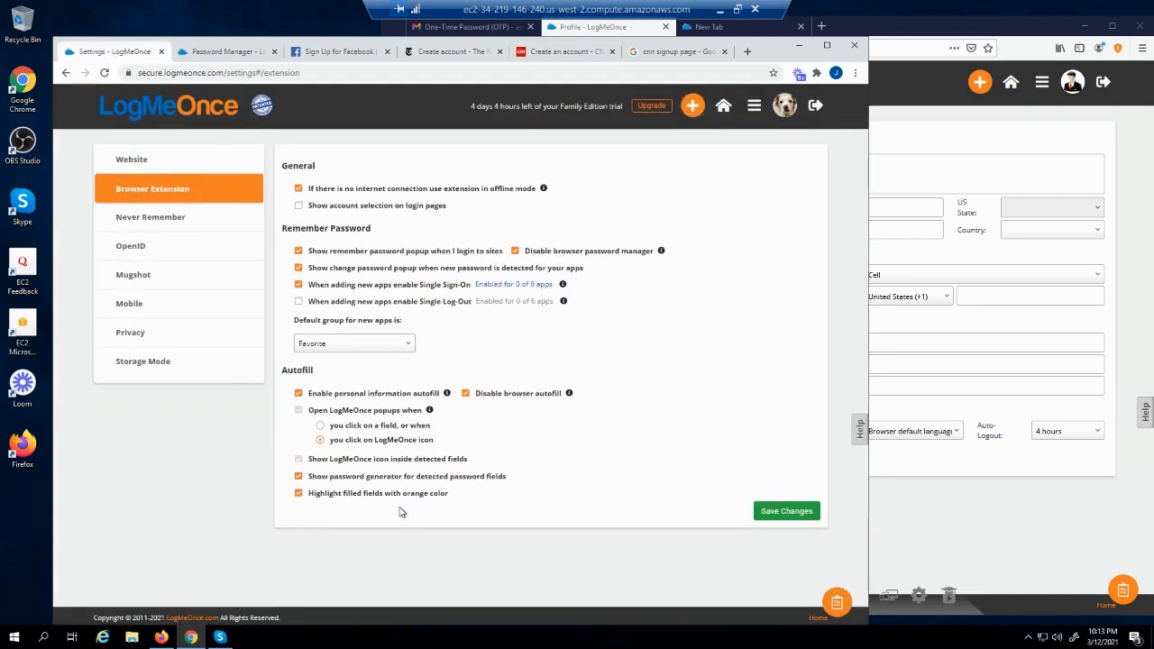
{"action": "left_click", "coordinate": [178, 225]}
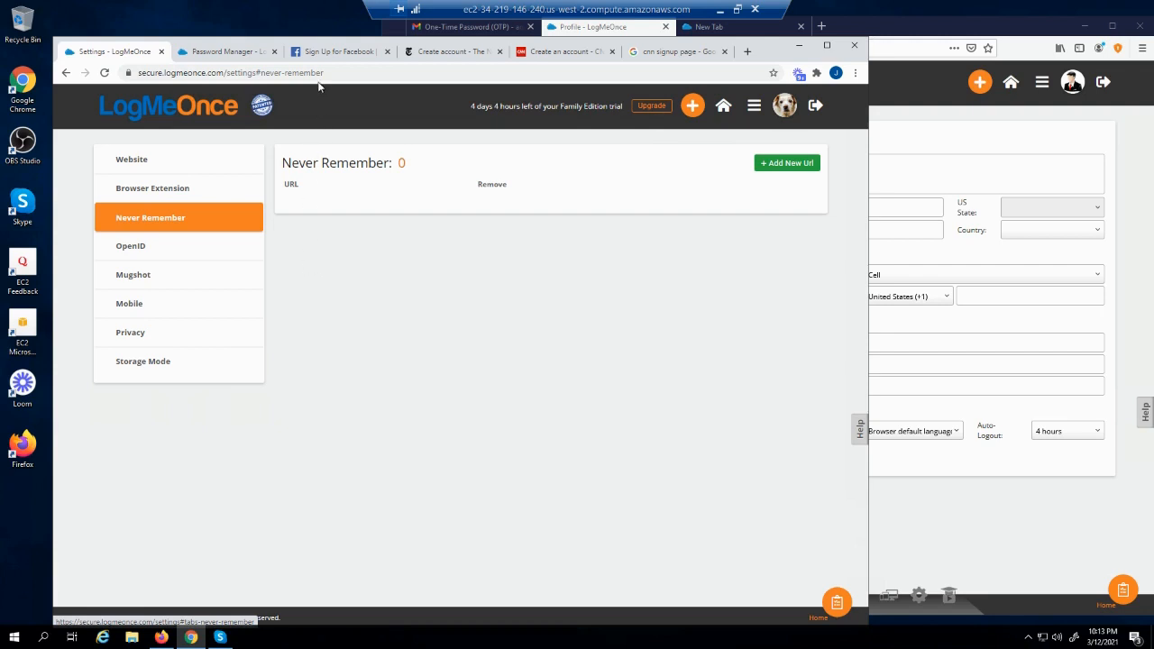
{"action": "left_click", "coordinate": [309, 54]}
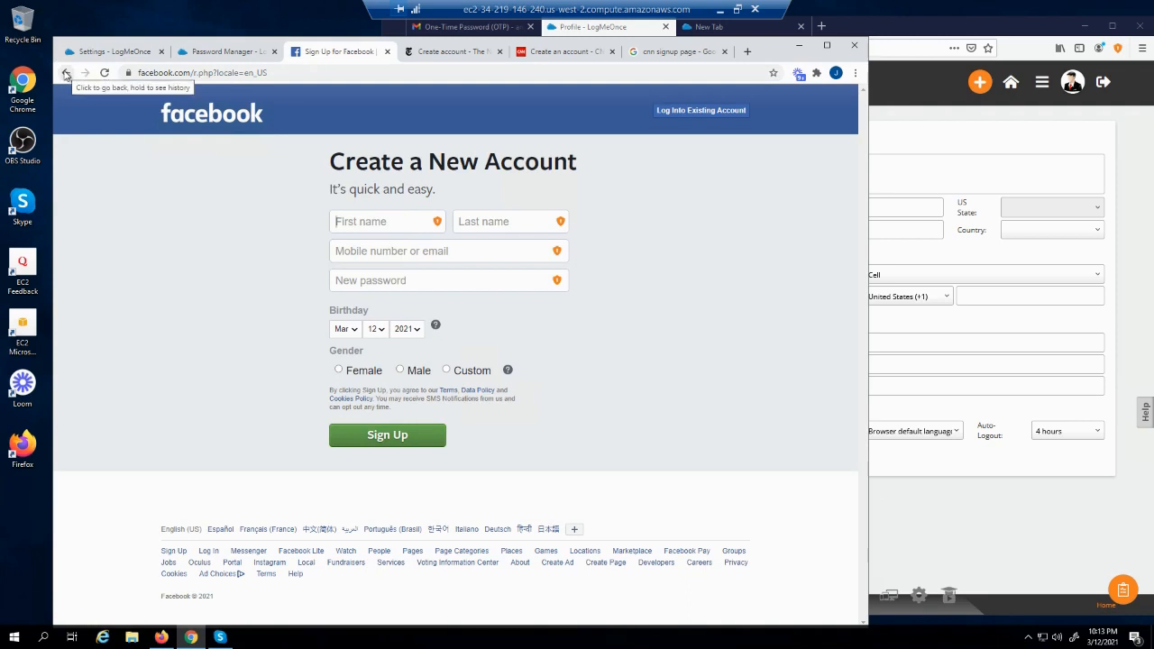
Log into Facebook with the test account and choose Never for this site when offered saving
{"action": "left_click", "coordinate": [668, 110]}
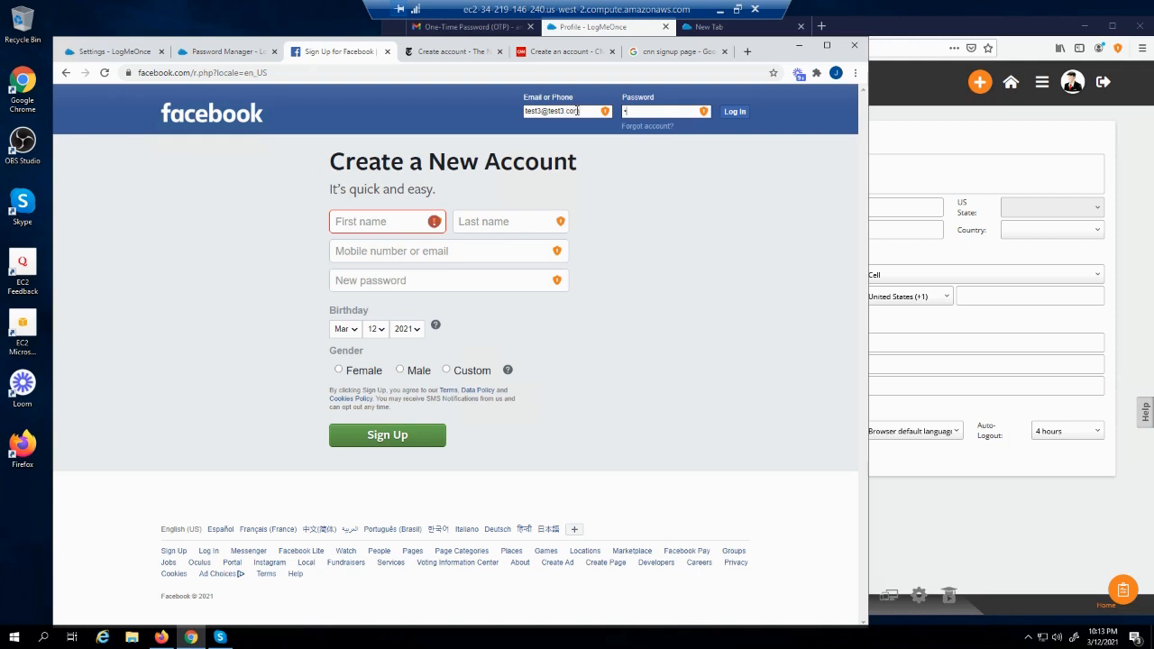
{"action": "key", "text": "Return"}
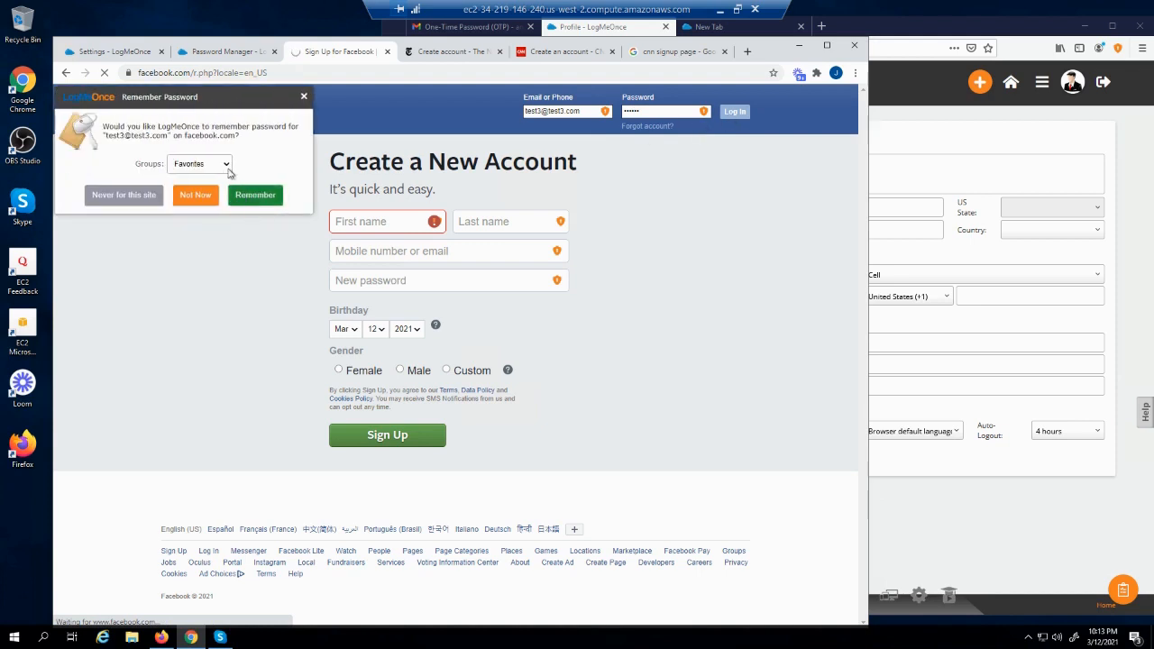
{"action": "left_click", "coordinate": [116, 195]}
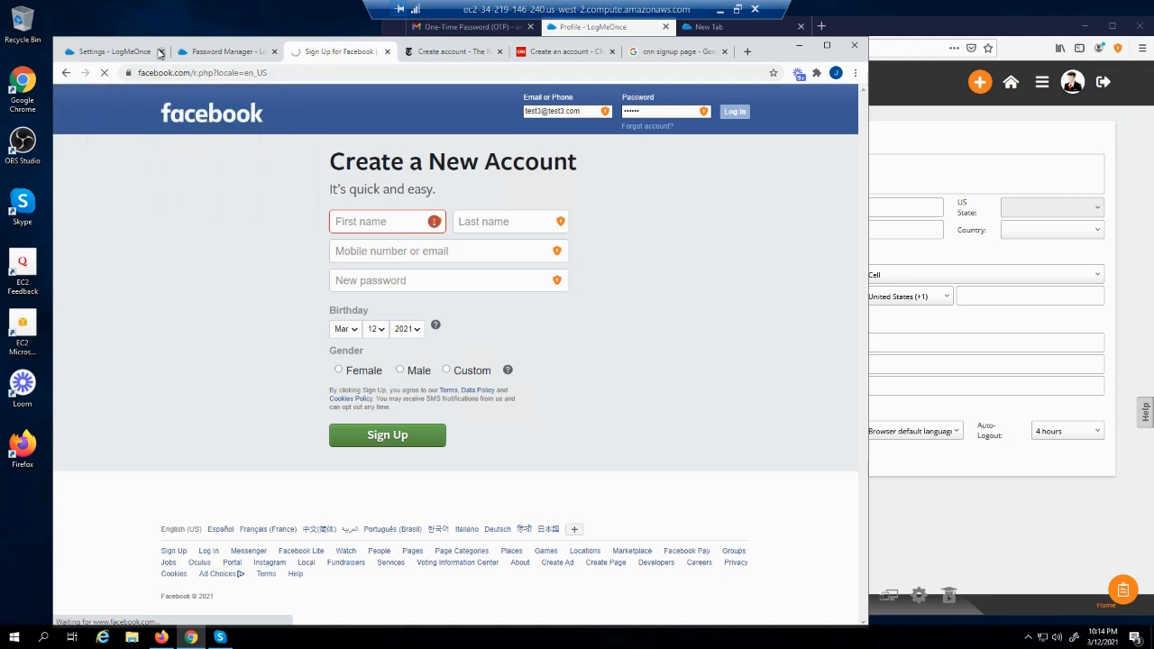
{"action": "left_click", "coordinate": [118, 50]}
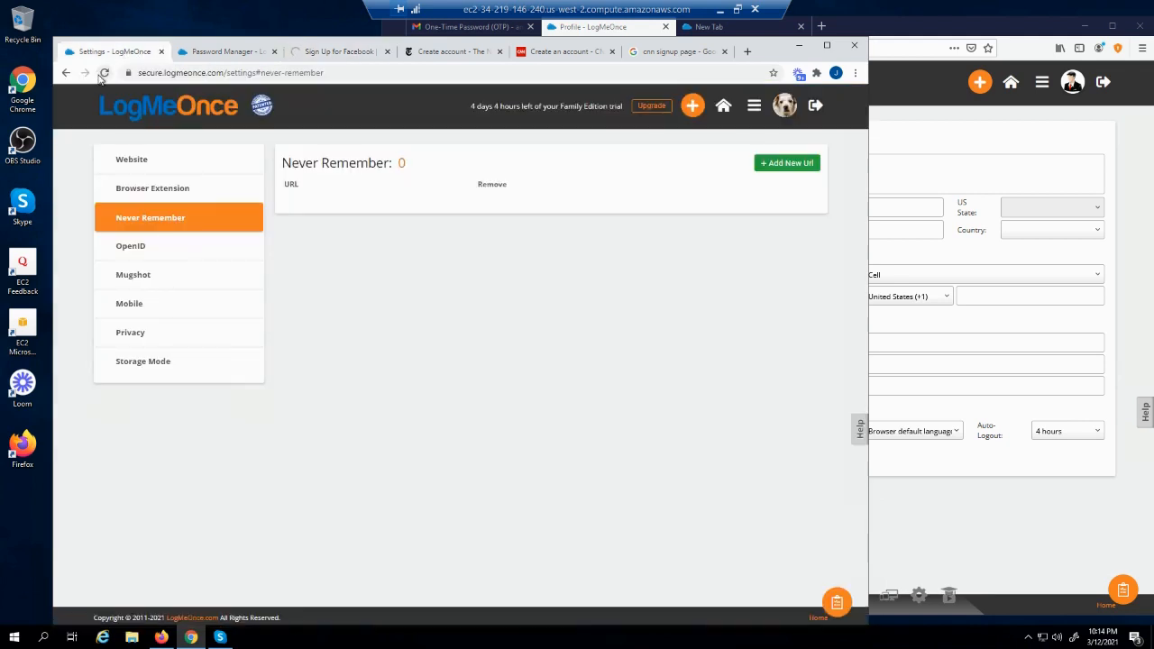
Refresh Never Remember to show the facebook.com/r.php entry, then go to the OpenID settings
{"action": "left_click", "coordinate": [102, 73]}
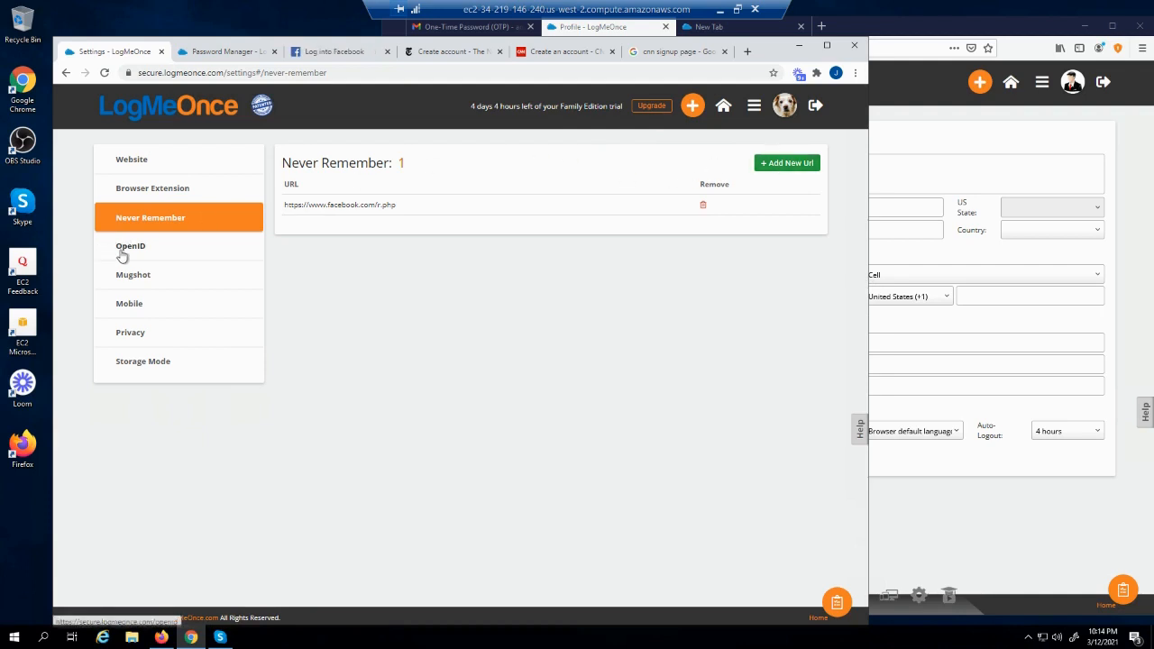
{"action": "left_click", "coordinate": [123, 256]}
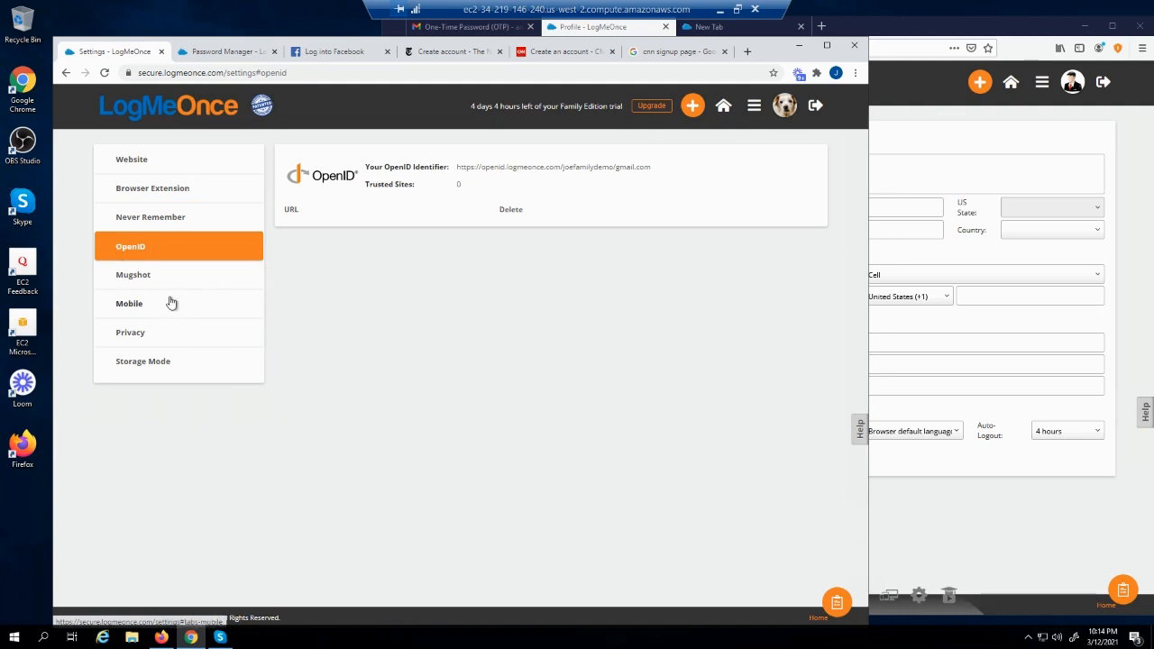
Go to the Mugshot settings for break-in and login photo capture
{"action": "left_click", "coordinate": [136, 278]}
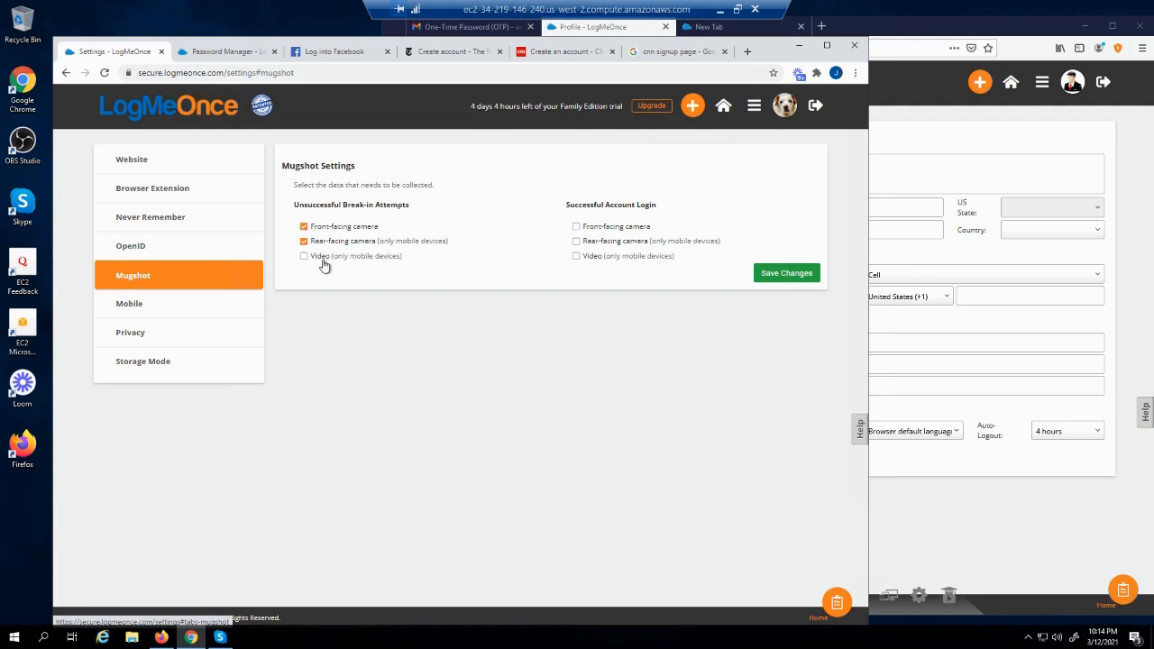
Set Mobile PhotoLogin's Login Verification to Default and read its description
{"action": "left_click", "coordinate": [127, 304]}
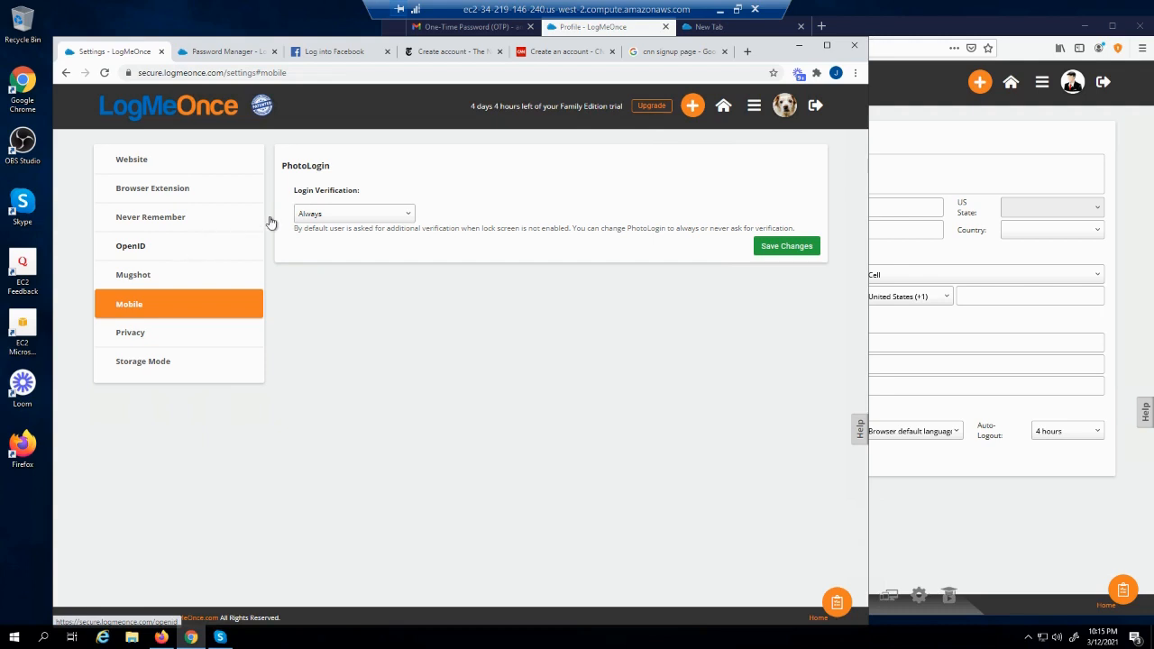
{"action": "left_click", "coordinate": [360, 214]}
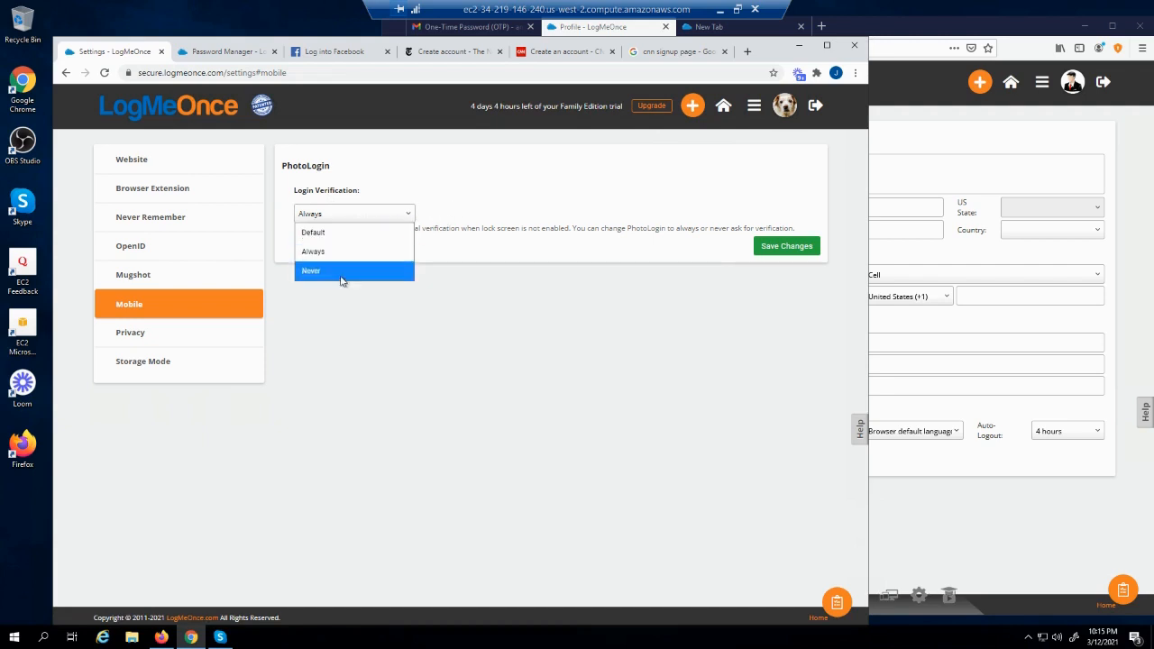
{"action": "left_click", "coordinate": [358, 232]}
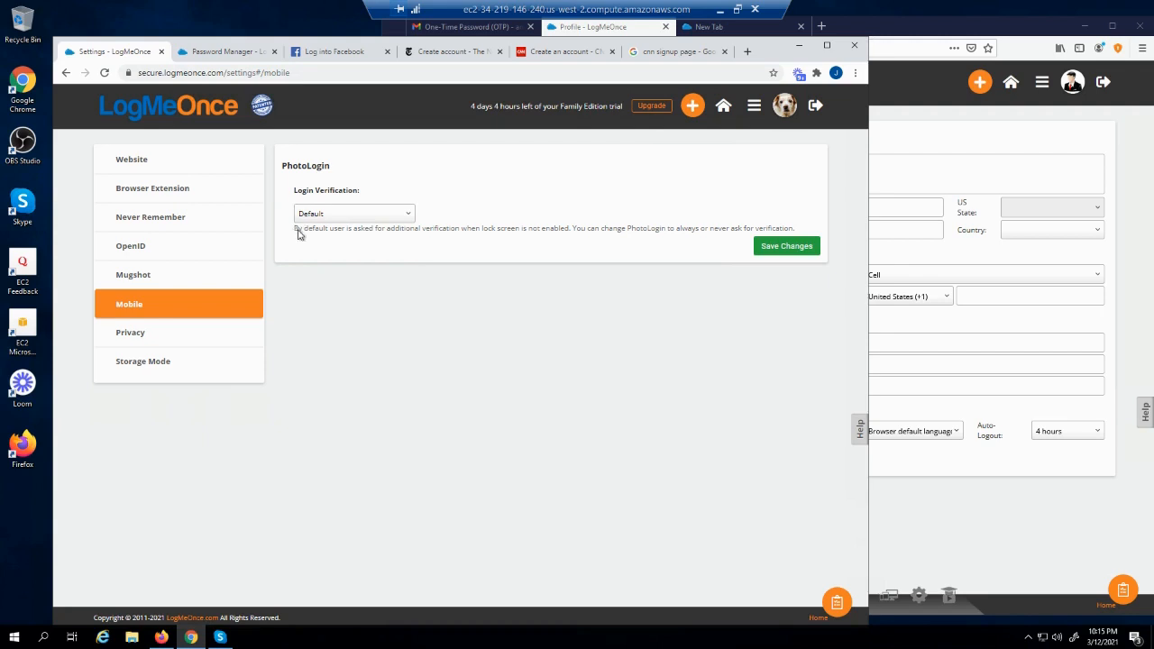
{"action": "left_click_drag", "start_coordinate": [296, 228], "coordinate": [573, 231]}
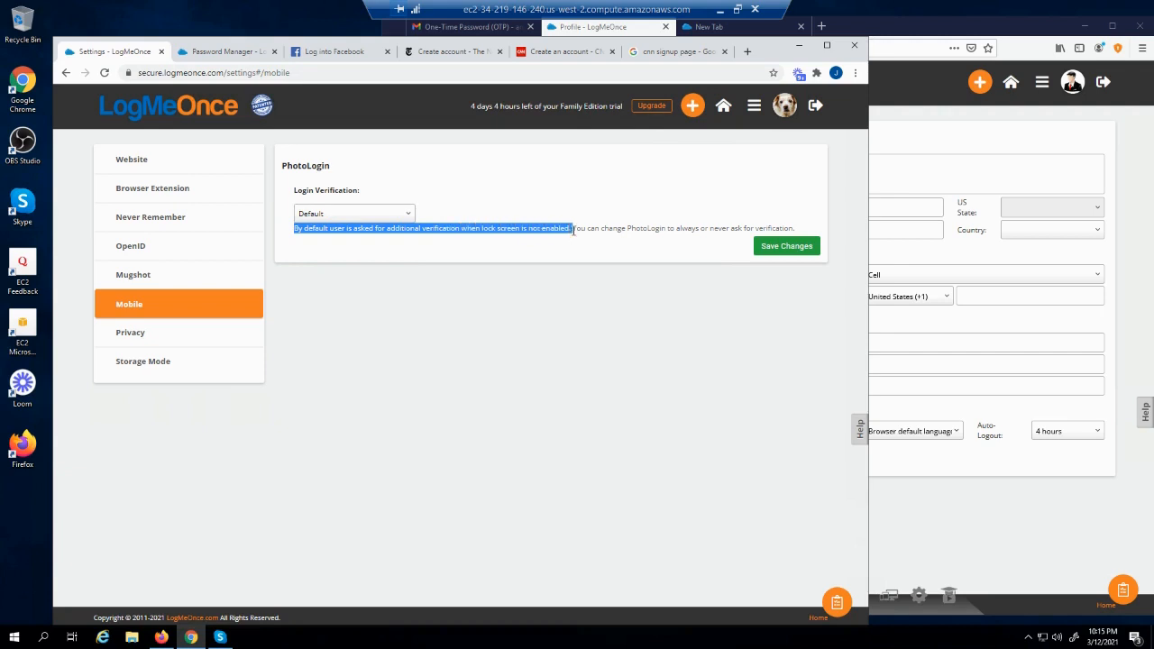
{"action": "left_click_drag", "start_coordinate": [573, 230], "coordinate": [680, 226]}
{"action": "left_click", "coordinate": [728, 228]}
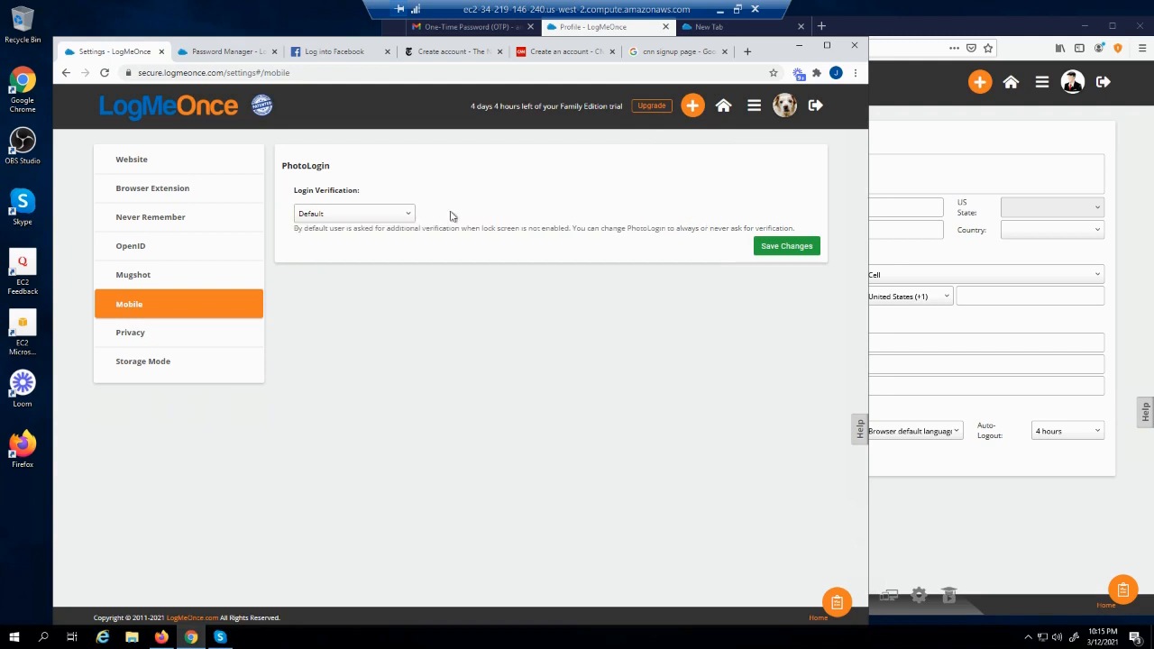
Confirm Login Verification stays Default and move on to the Privacy settings
{"action": "left_click", "coordinate": [361, 216]}
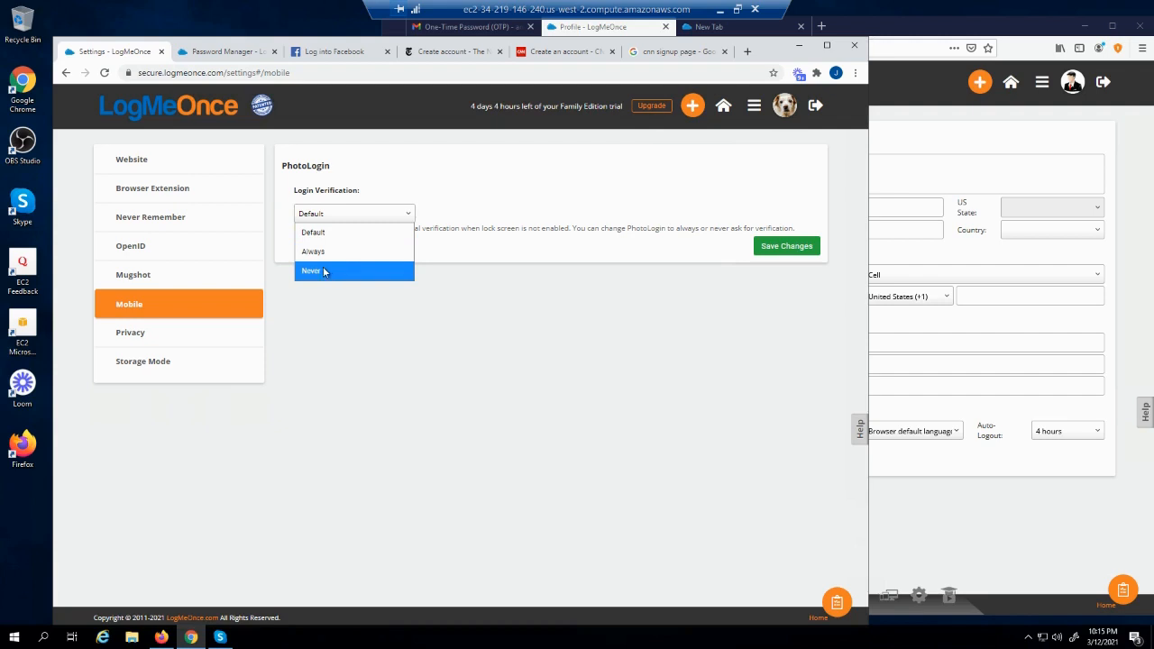
{"action": "left_click", "coordinate": [489, 239]}
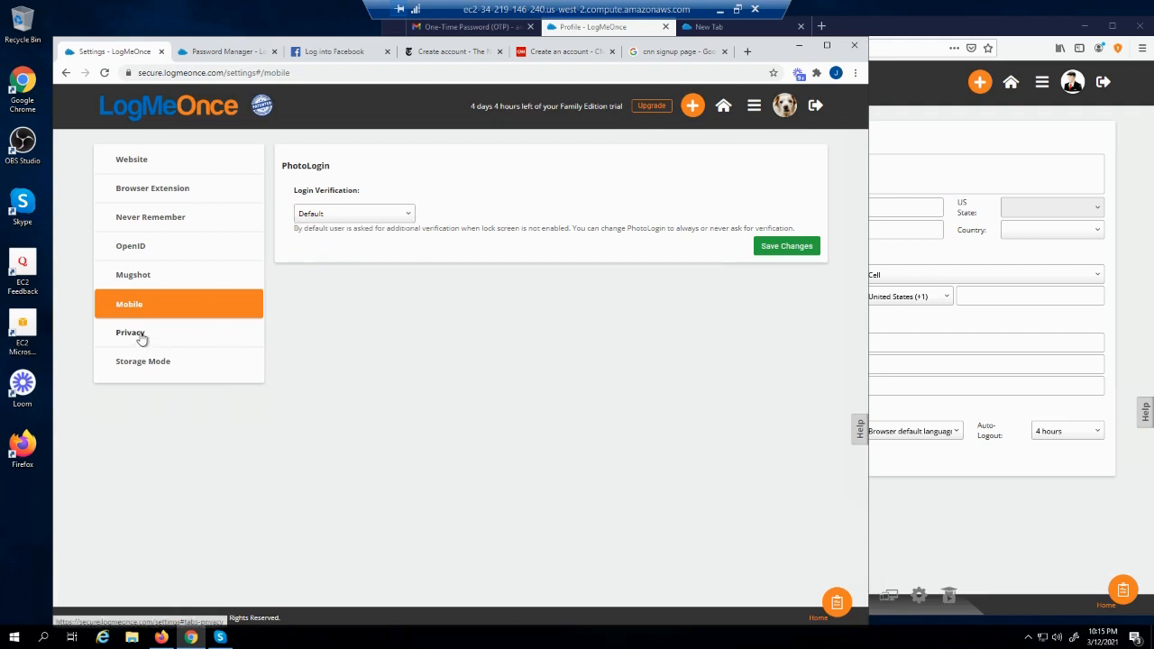
{"action": "left_click", "coordinate": [141, 333]}
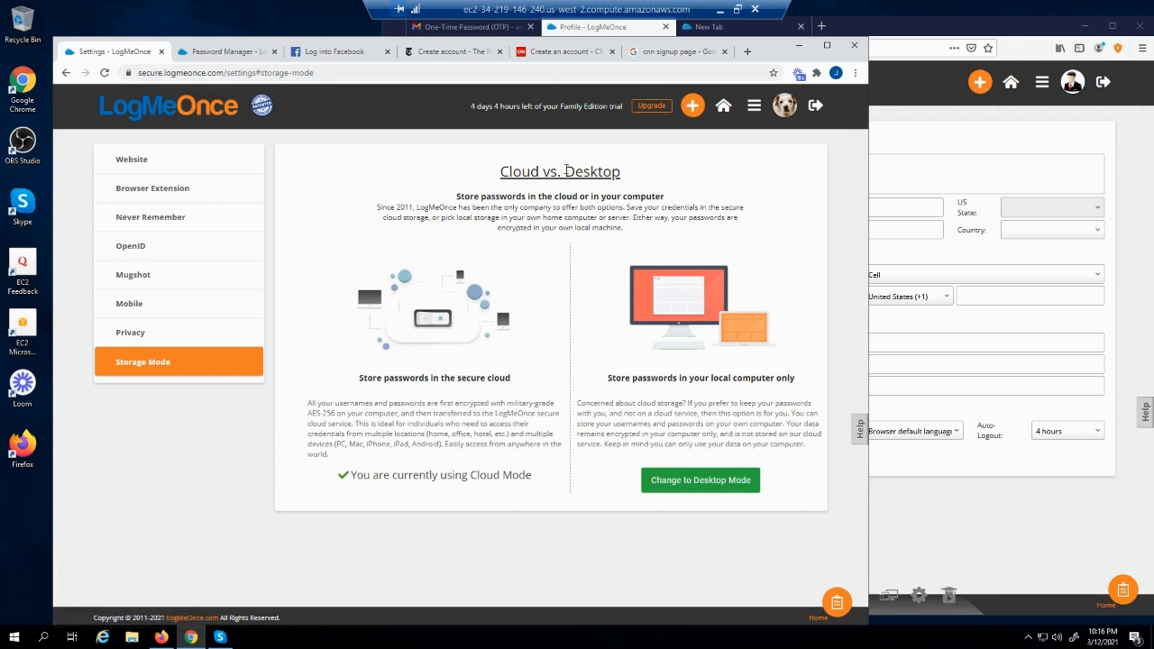
Read the local-computer Storage Mode description by highlighting its heading and paragraph
{"action": "left_click_drag", "start_coordinate": [634, 377], "coordinate": [688, 402]}
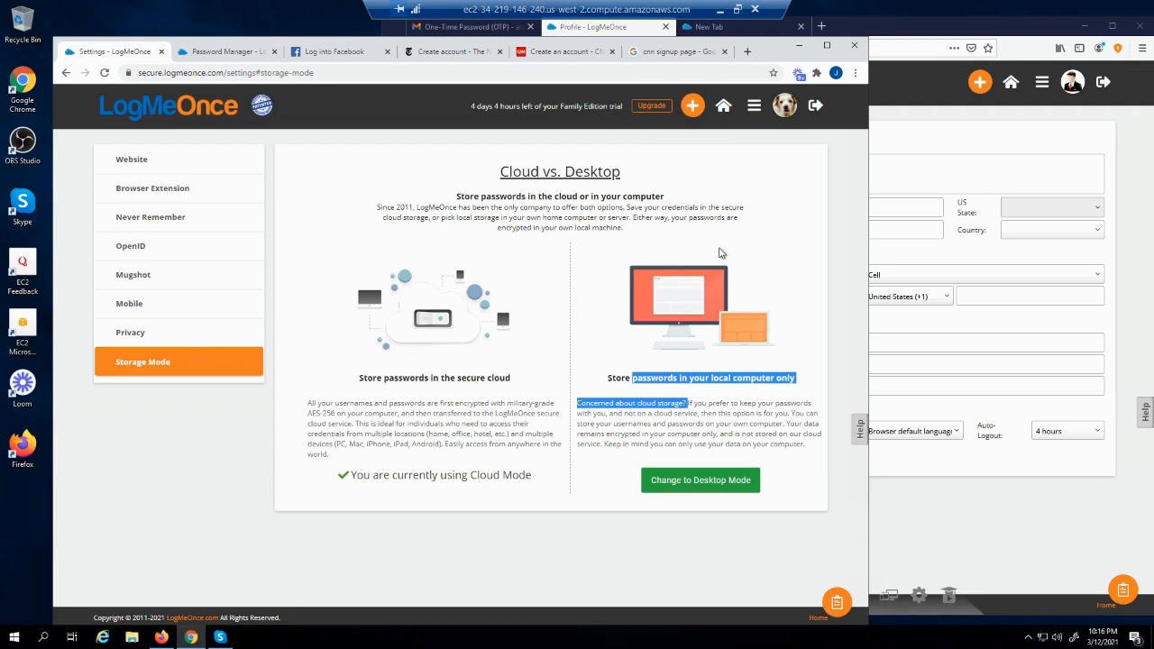
{"action": "left_click", "coordinate": [818, 209]}
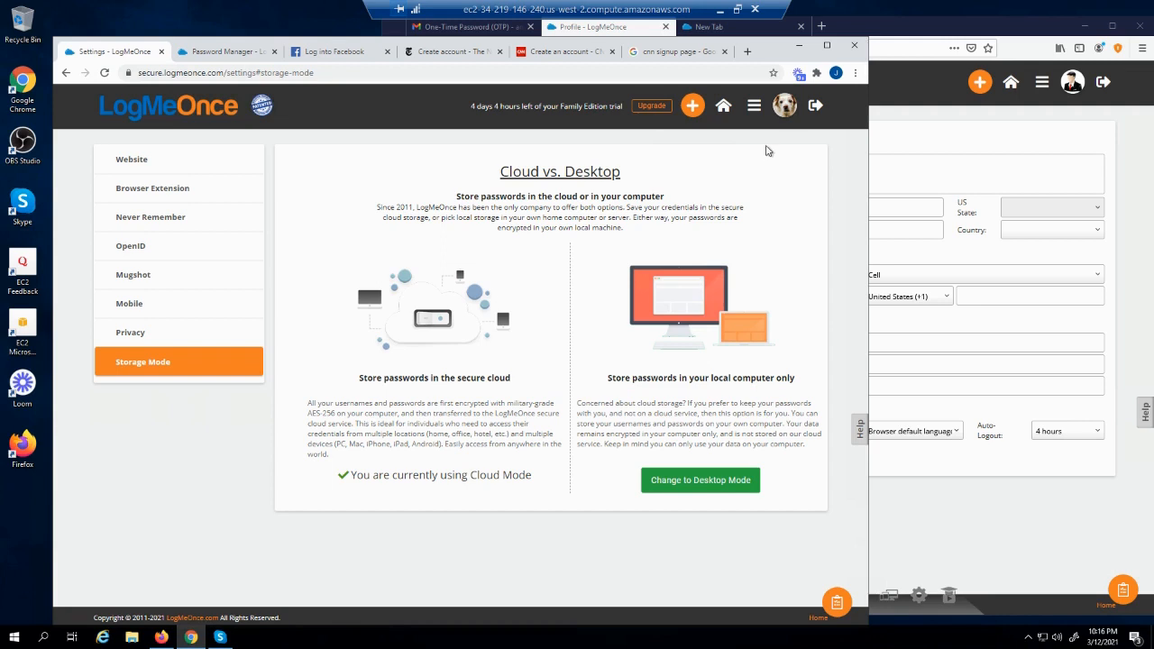
{"action": "left_click_drag", "start_coordinate": [612, 378], "coordinate": [752, 403]}
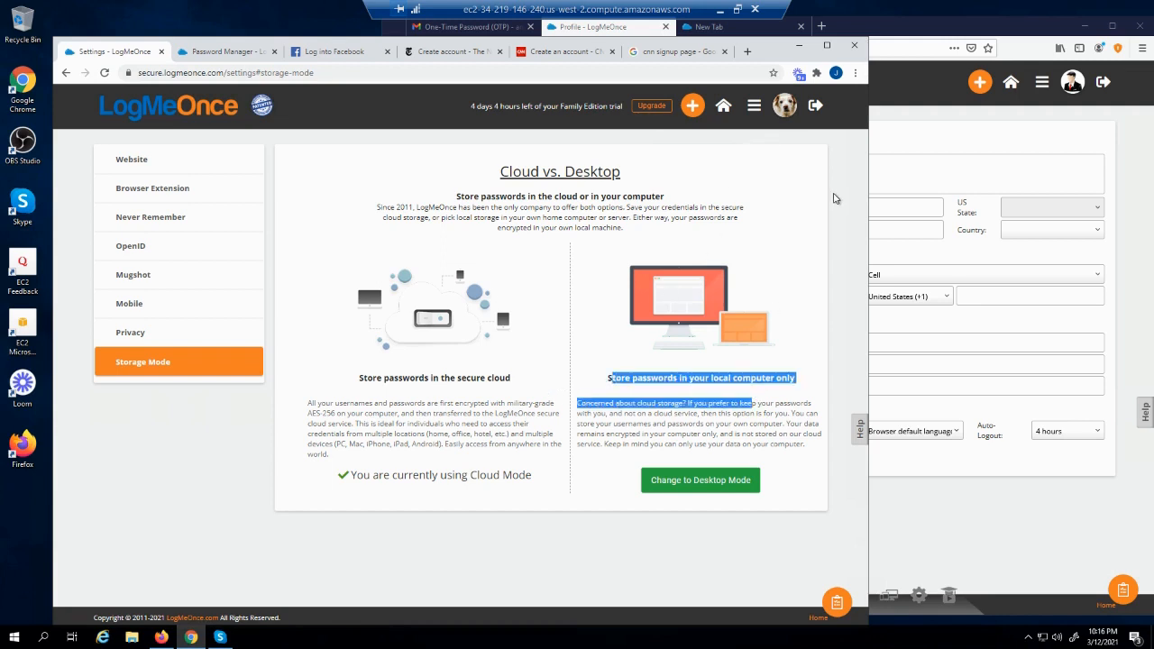
{"action": "left_click", "coordinate": [794, 267]}
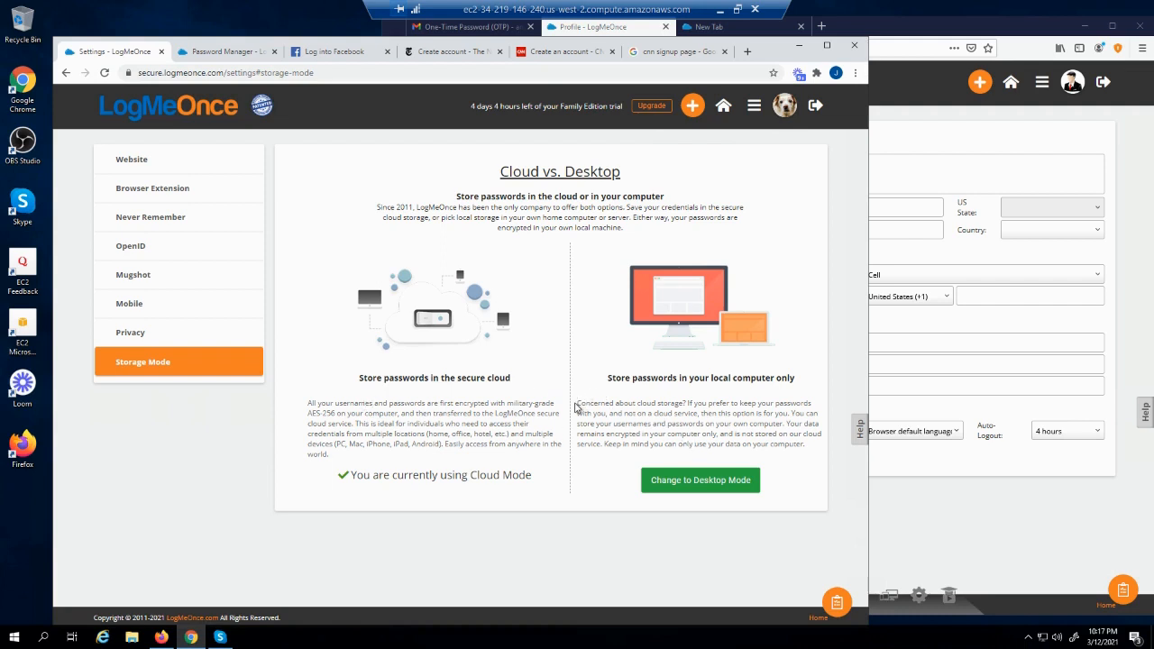
{"action": "left_click_drag", "start_coordinate": [578, 404], "coordinate": [810, 454]}
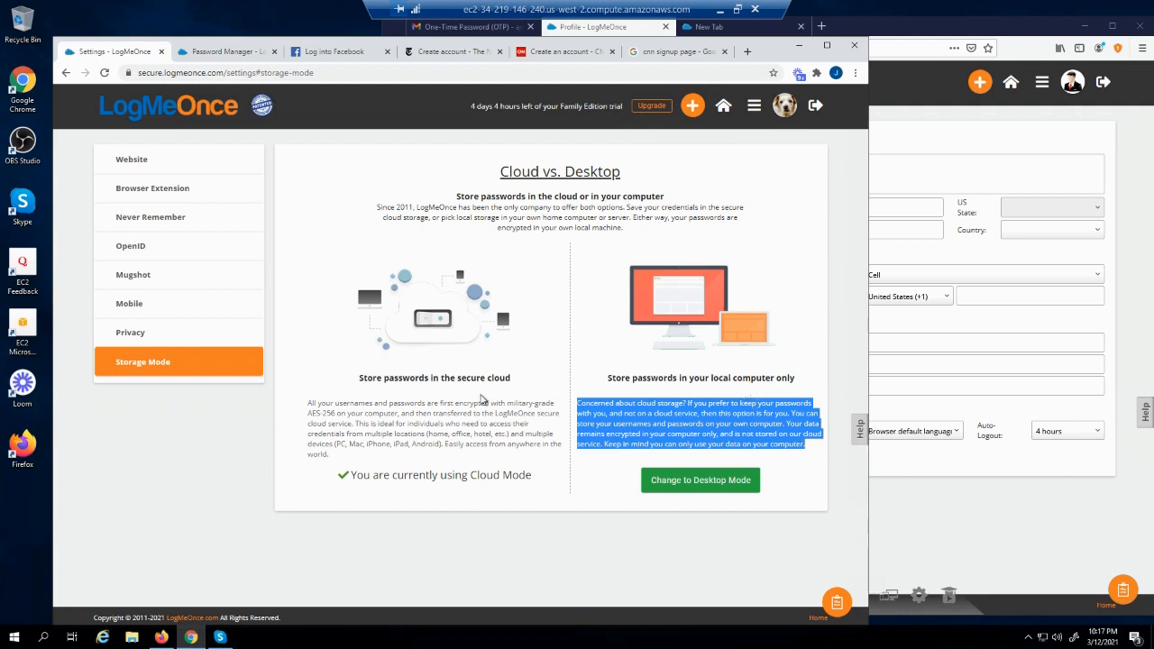
{"action": "left_click", "coordinate": [485, 400]}
Read the secure cloud and local storage descriptions, then show the LogMeOnce apps grid
{"action": "left_click_drag", "start_coordinate": [457, 378], "coordinate": [519, 388]}
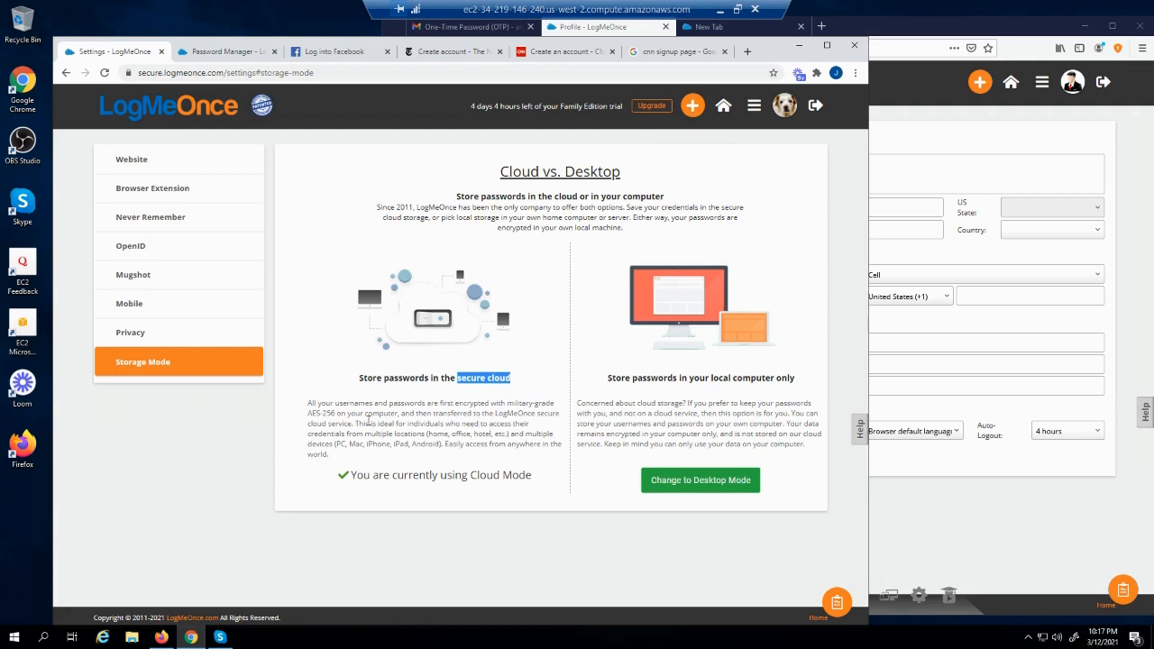
{"action": "left_click_drag", "start_coordinate": [360, 411], "coordinate": [444, 436]}
{"action": "left_click_drag", "start_coordinate": [640, 403], "coordinate": [763, 441]}
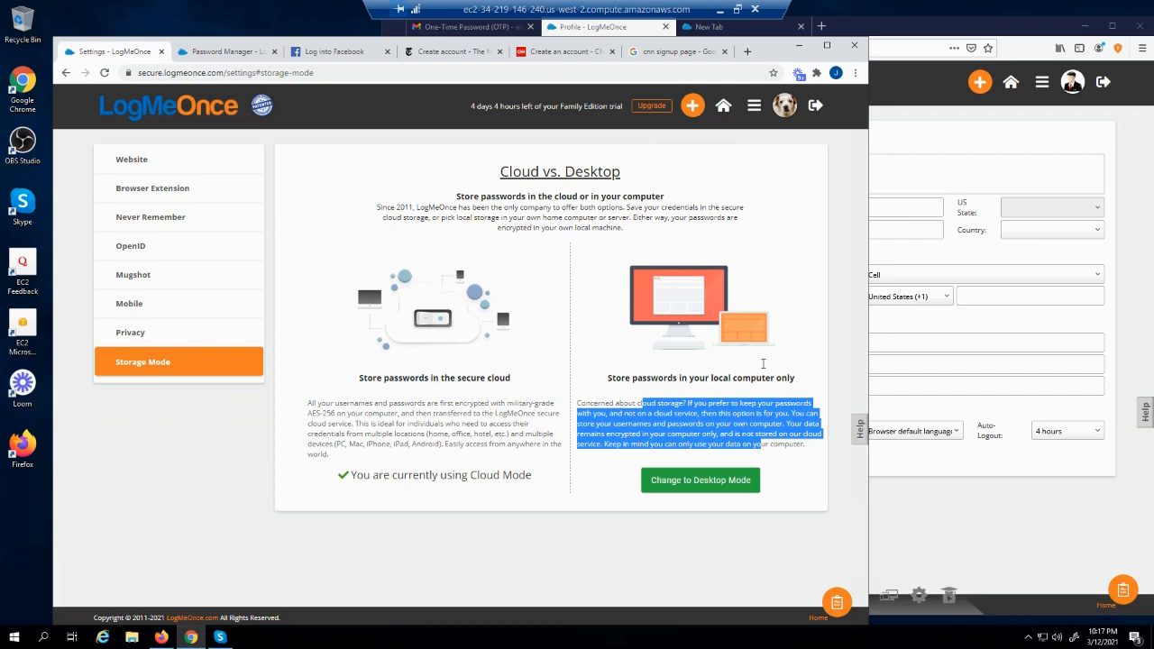
{"action": "left_click", "coordinate": [755, 106]}
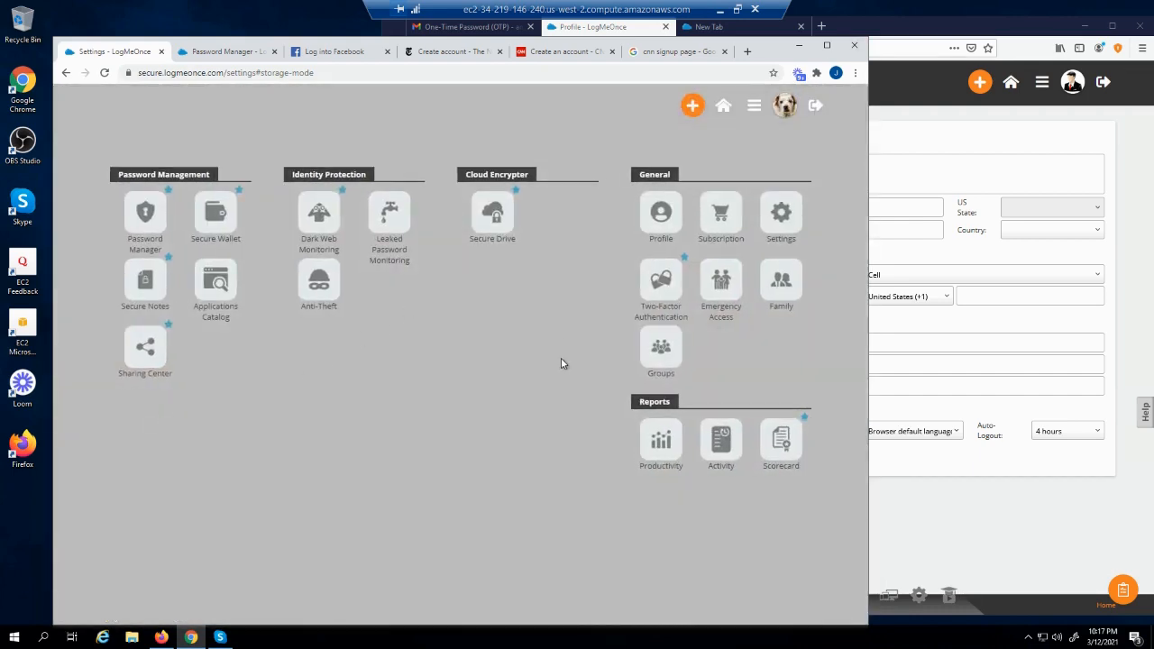
Compare the Identity Protection, Cloud Encrypter and Password Manager plans, noting the 10 GB limit
{"action": "left_click", "coordinate": [731, 230]}
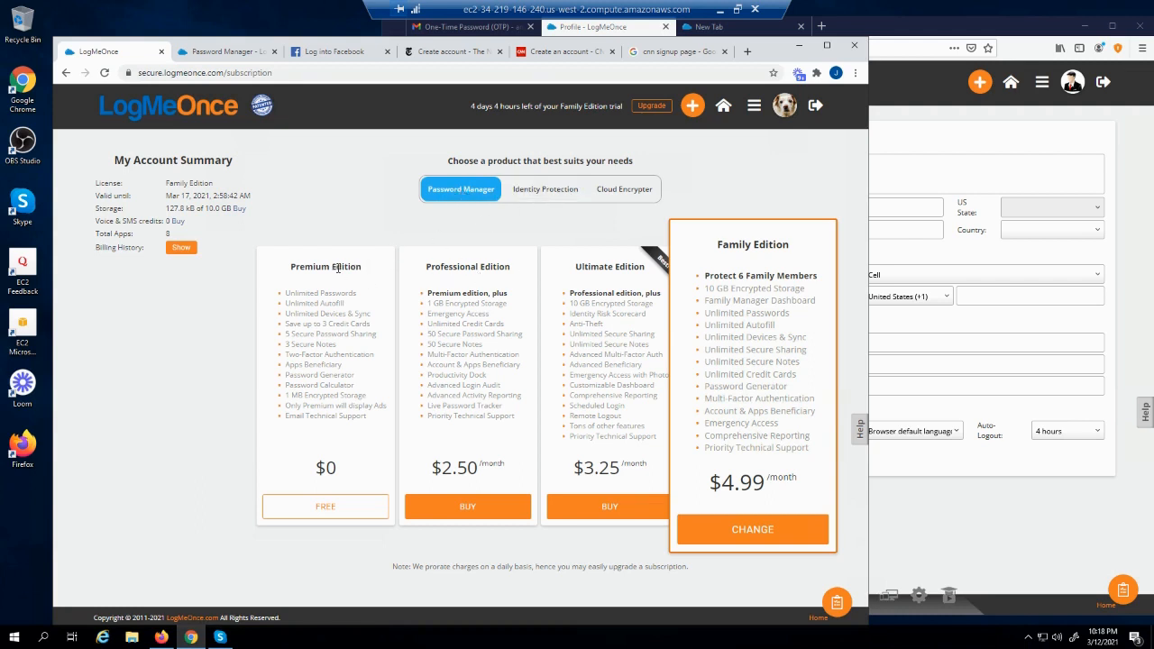
{"action": "left_click", "coordinate": [541, 197]}
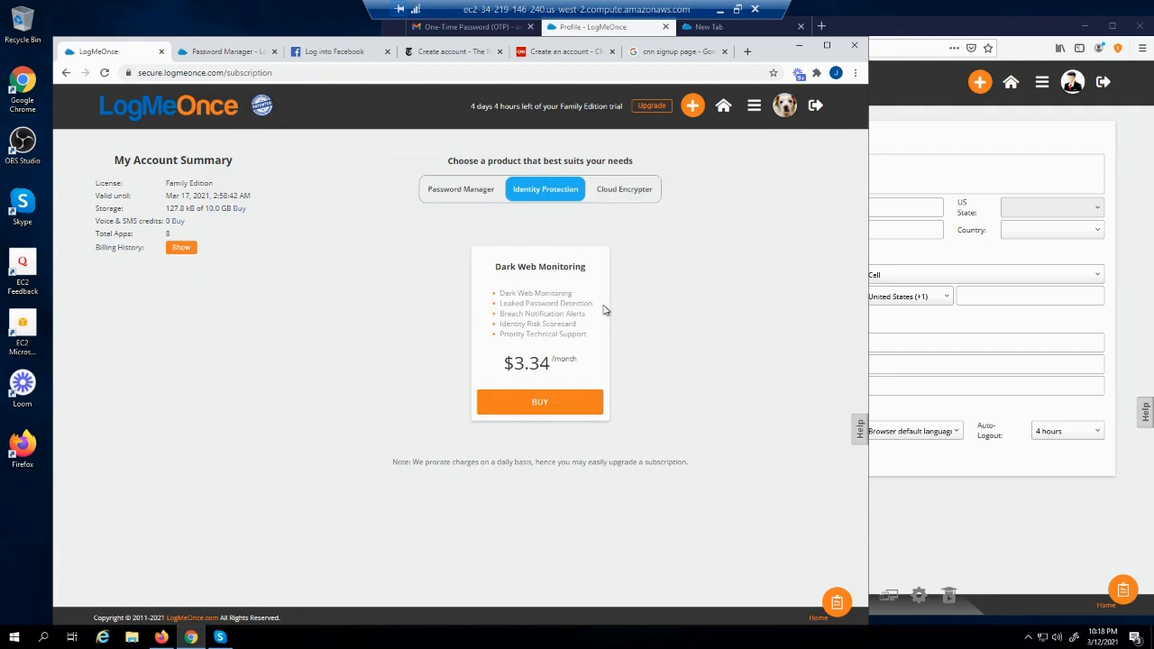
{"action": "left_click", "coordinate": [624, 191]}
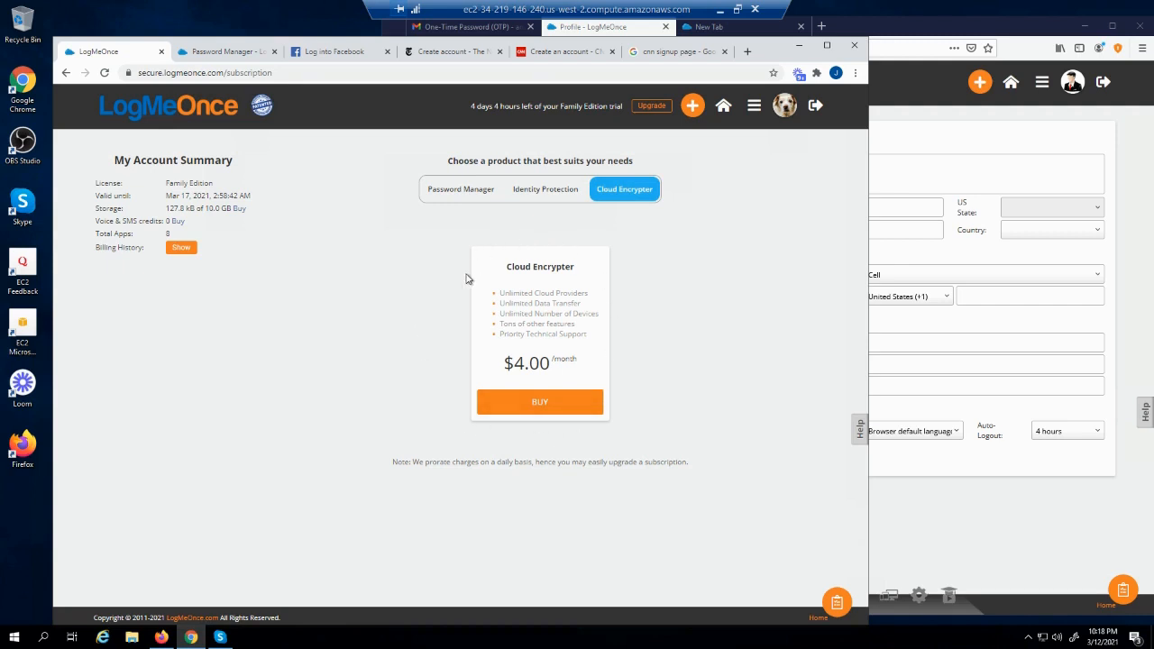
{"action": "left_click", "coordinate": [455, 198]}
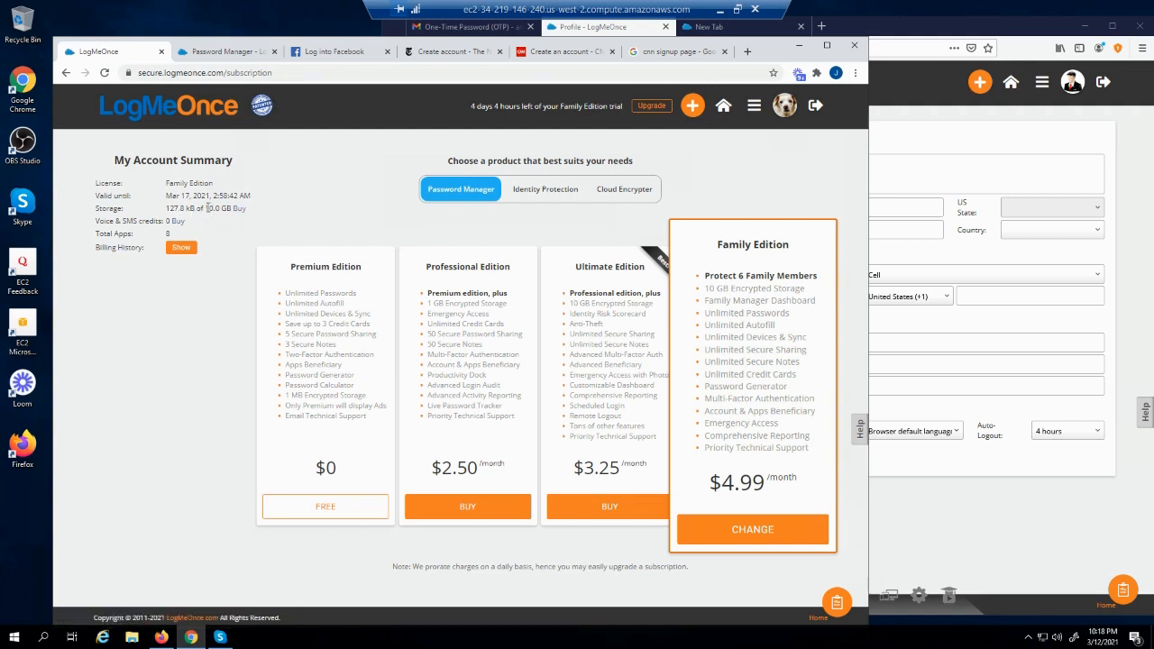
{"action": "left_click_drag", "start_coordinate": [207, 207], "coordinate": [217, 209]}
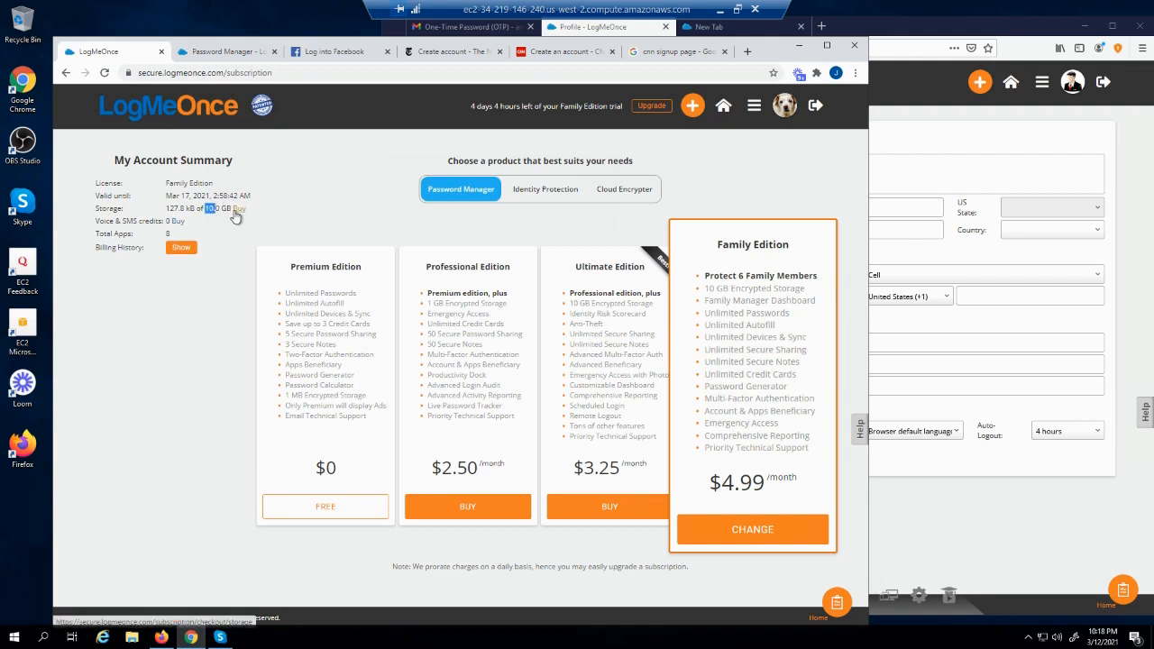
{"action": "left_click", "coordinate": [179, 225]}
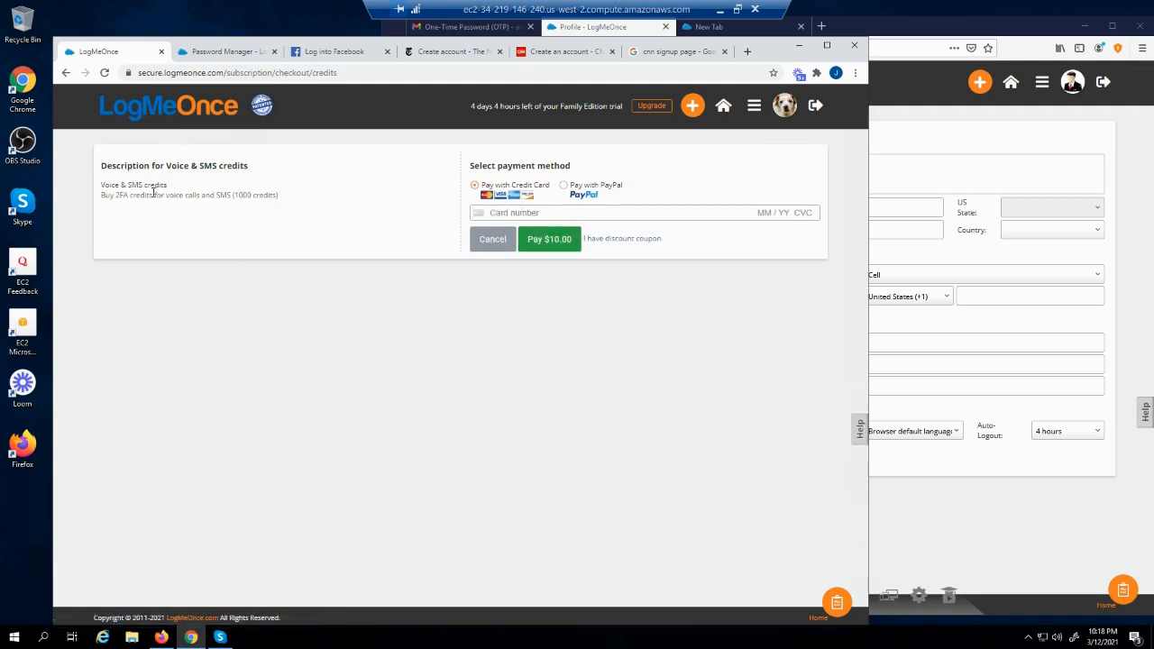
{"action": "left_click", "coordinate": [66, 73]}
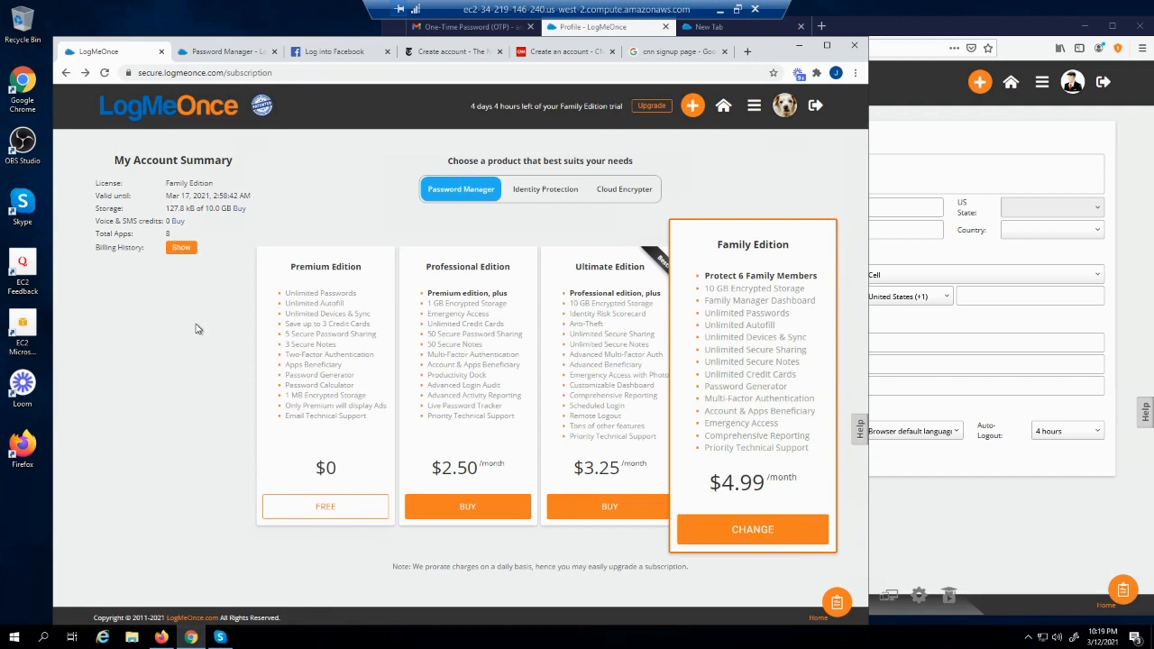
Check the empty Billing History's Recent Activity, Payments and Subscriptions, then return to the summary
{"action": "left_click", "coordinate": [181, 249]}
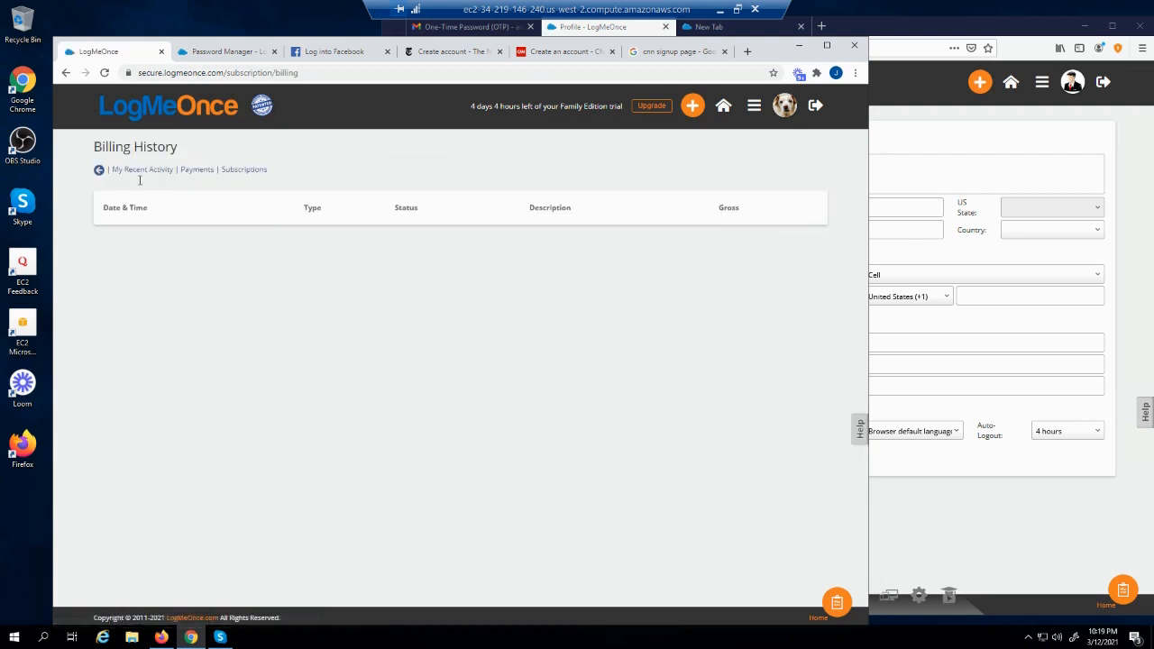
{"action": "left_click", "coordinate": [138, 171]}
{"action": "left_click", "coordinate": [200, 173]}
{"action": "left_click", "coordinate": [236, 172]}
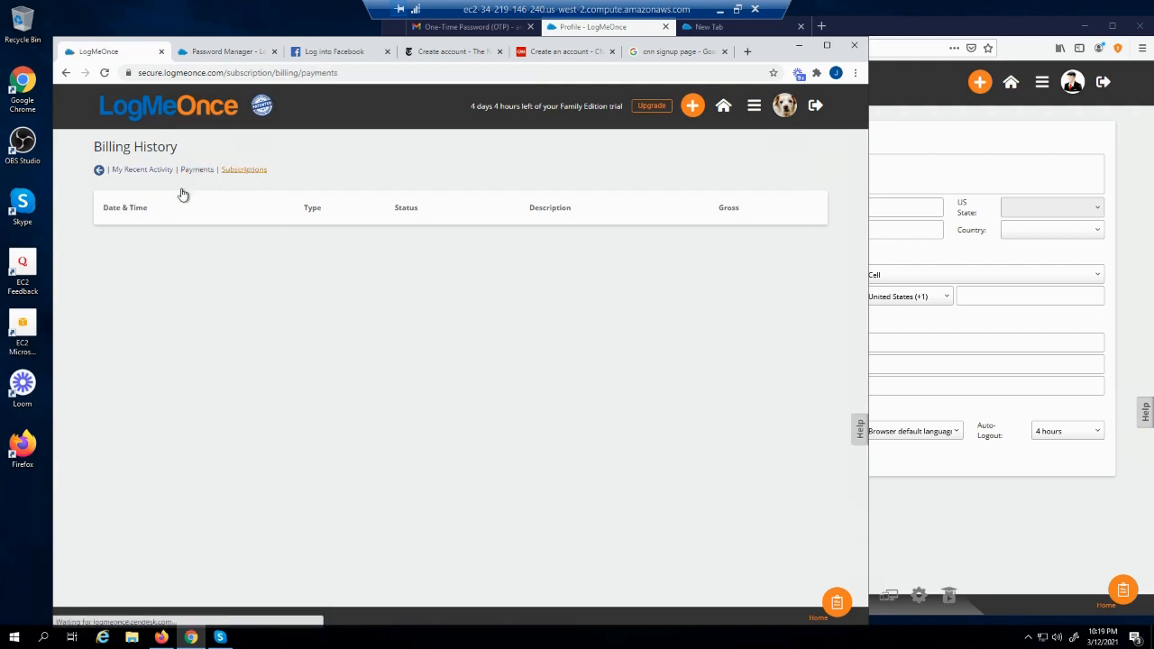
{"action": "left_click", "coordinate": [99, 173]}
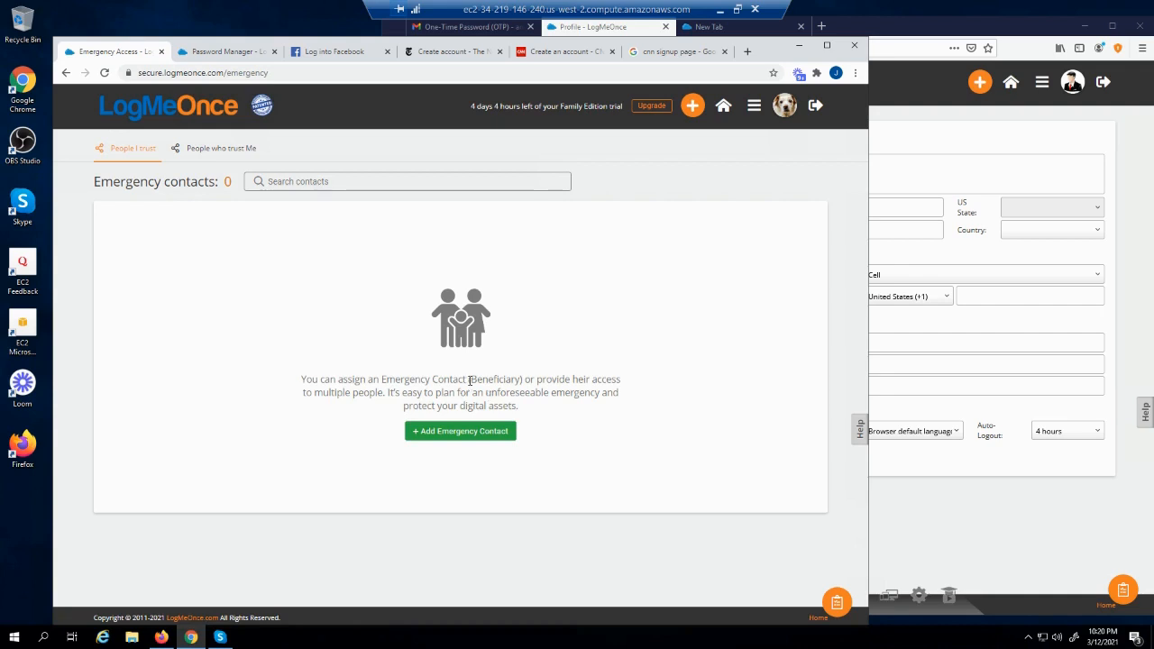
Start a new emergency contact from the green + Add Emergency Contact button
{"action": "left_click", "coordinate": [462, 434]}
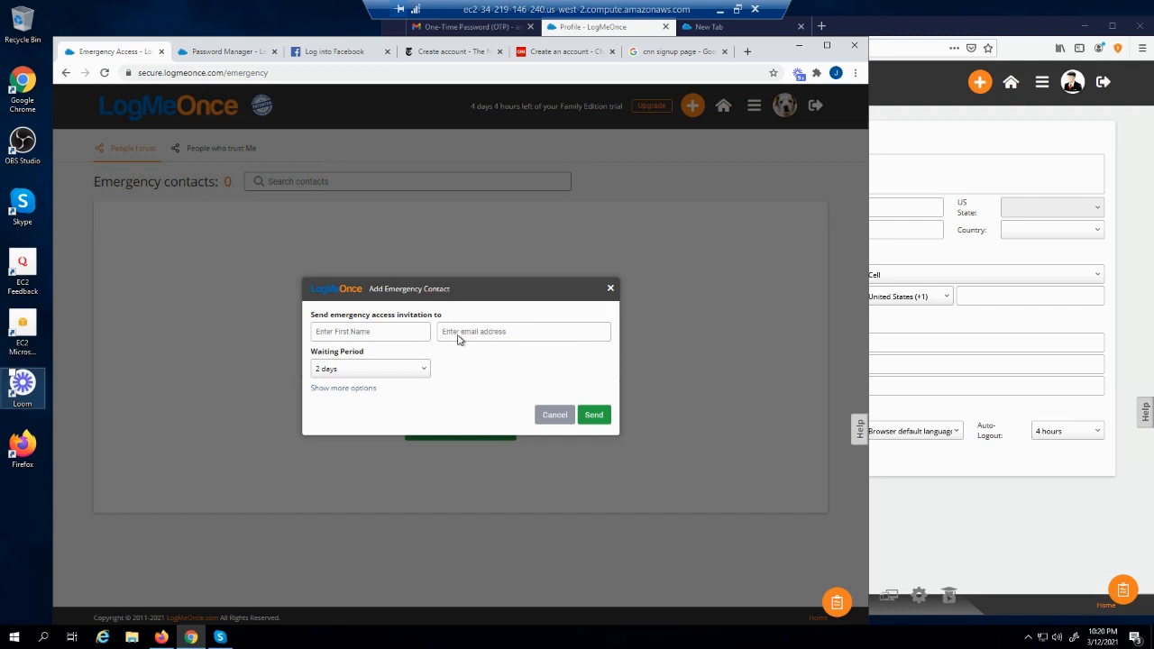
Paste the contact's e-mail address and enter the contact's first name
{"action": "left_click", "coordinate": [457, 330]}
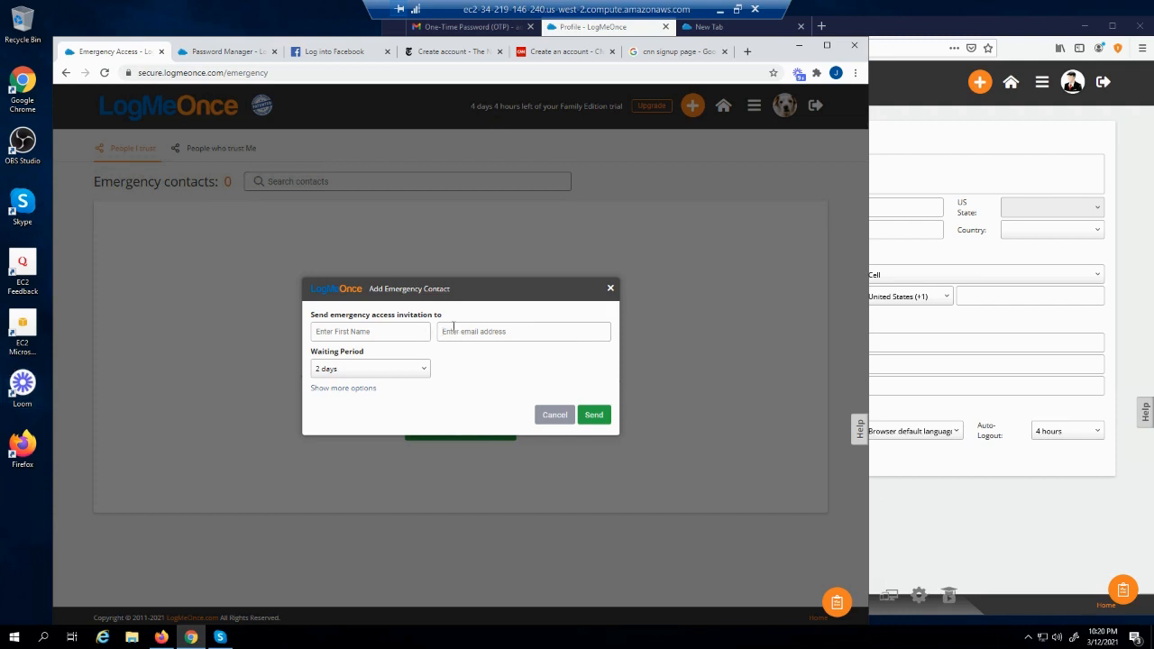
{"action": "key", "text": "ctrl+v"}
{"action": "left_click", "coordinate": [395, 336]}
{"action": "type", "text": "Andy"}
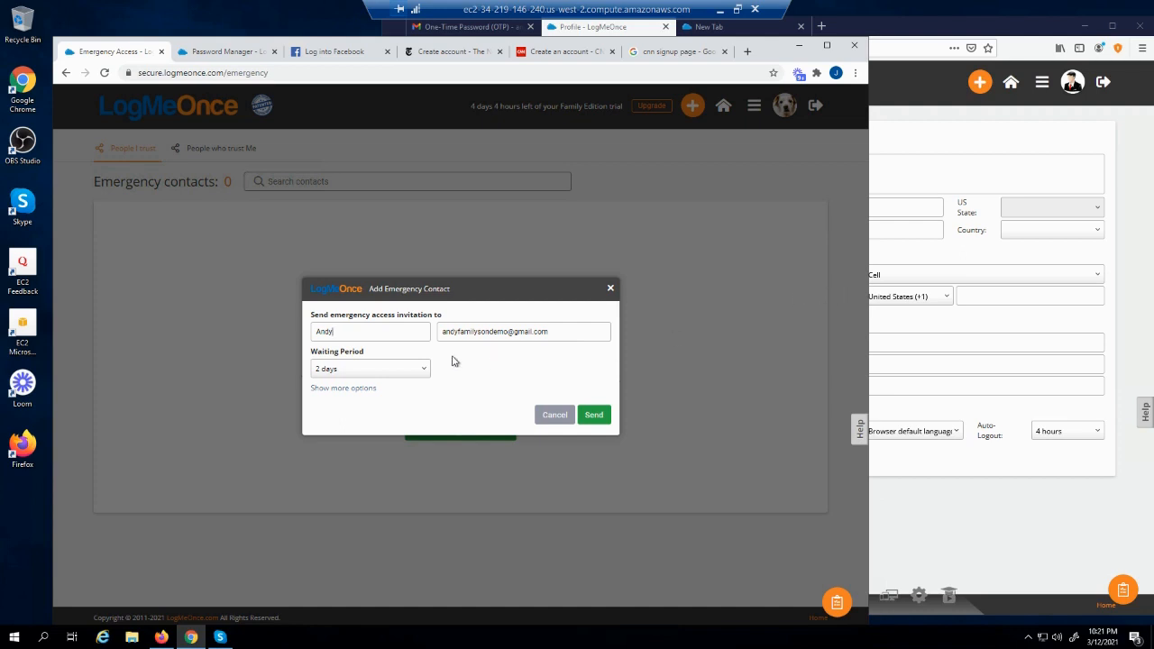
Set the waiting period to Immediate and add a comma after 'Thank You' in the message
{"action": "left_click", "coordinate": [393, 374]}
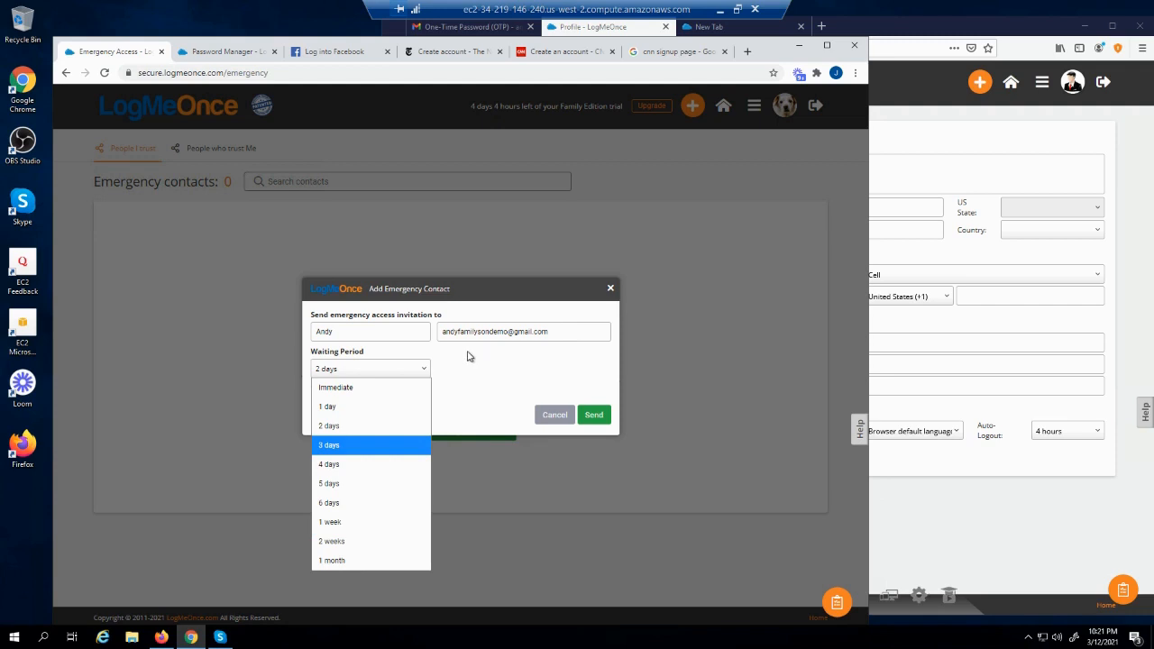
{"action": "left_click", "coordinate": [370, 387]}
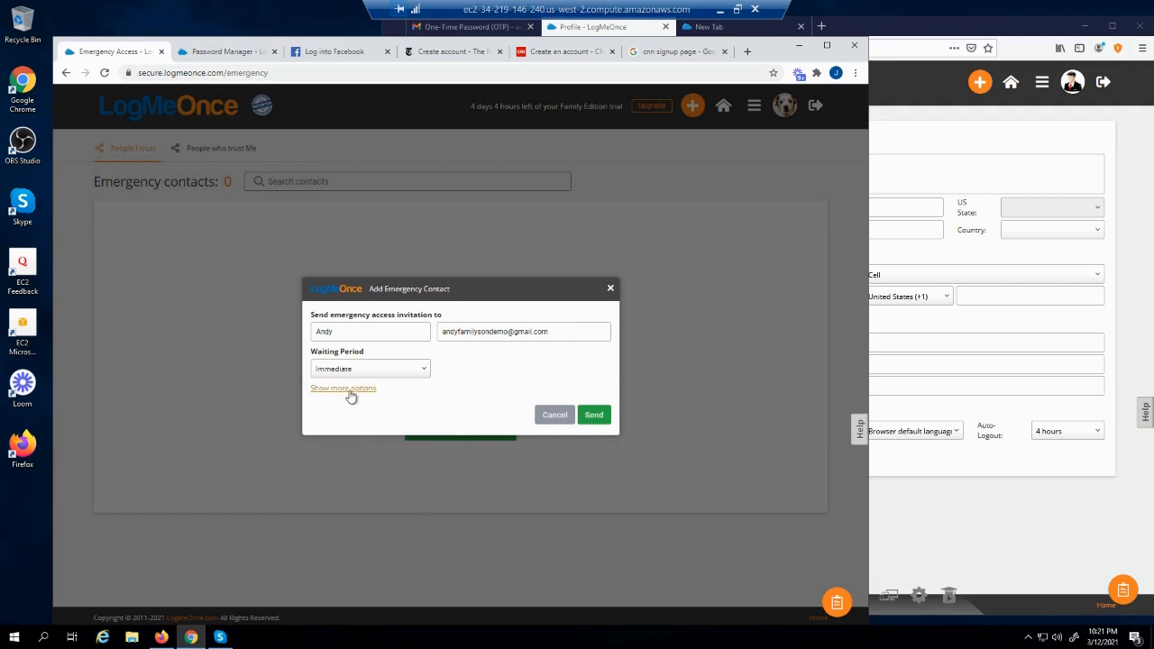
{"action": "left_click", "coordinate": [351, 395]}
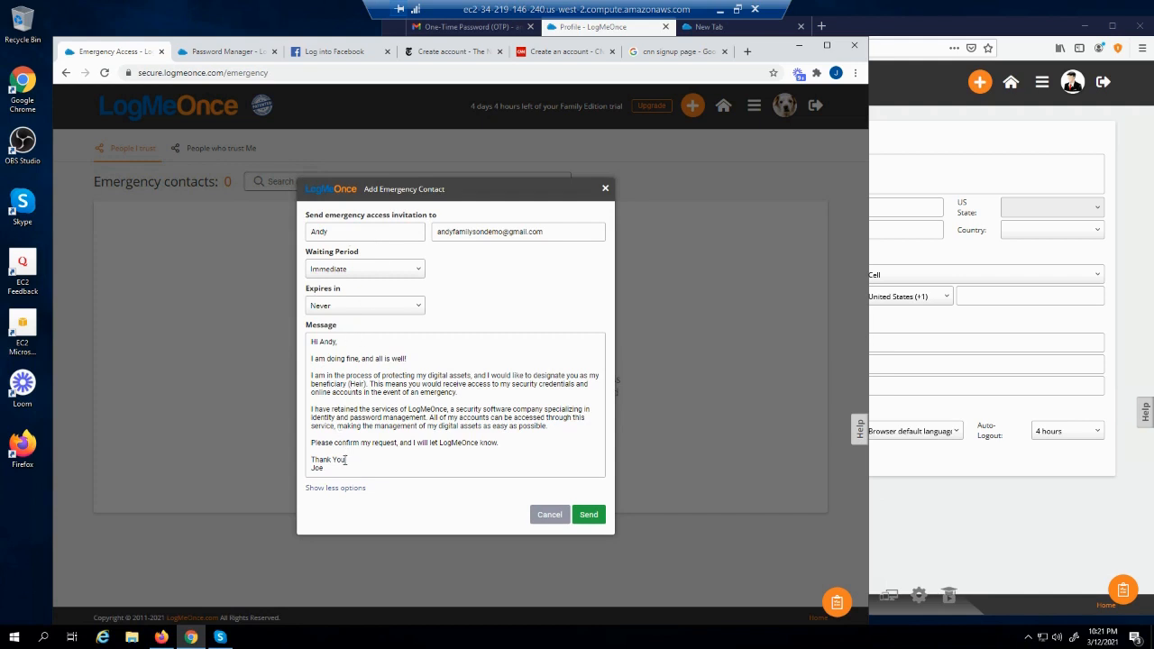
{"action": "left_click", "coordinate": [345, 459]}
{"action": "type", "text": ","}
{"action": "left_click", "coordinate": [586, 515]}
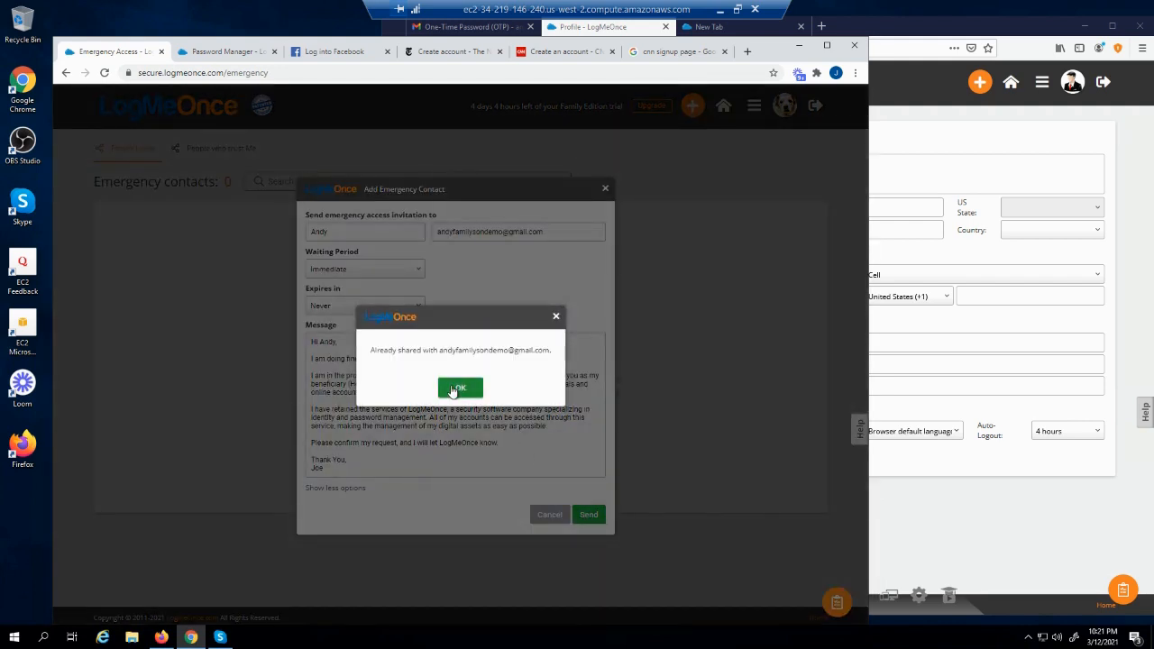
{"action": "left_click", "coordinate": [454, 389]}
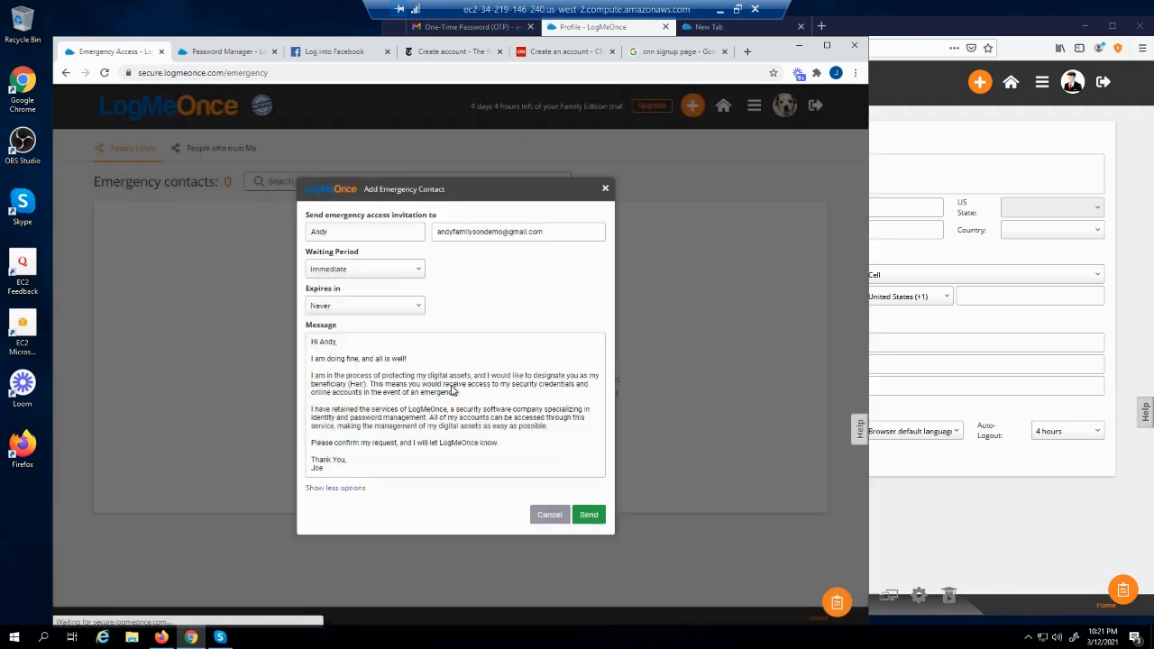